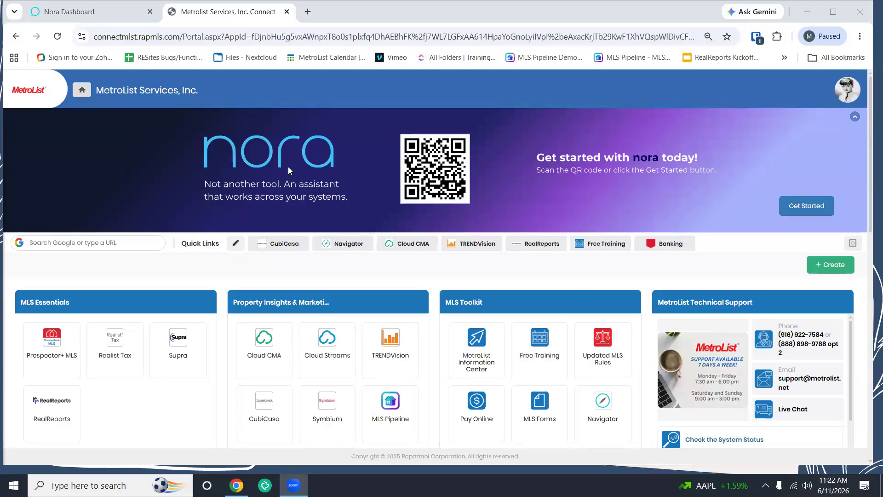
Step: Switch to the Nora Dashboard browser tab from the Metrolist portal
click(92, 11)
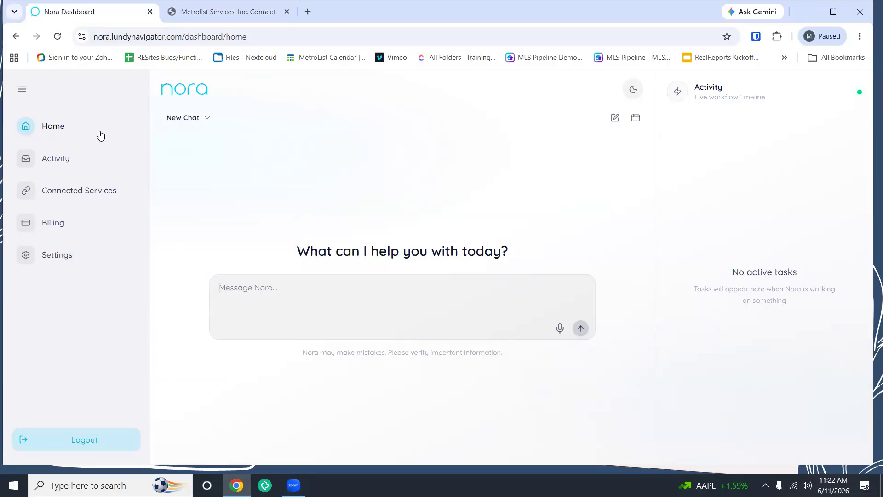
Step: Open Connected Services and scroll to the Connected Accounts section showing Google and Metrolist
click(63, 193)
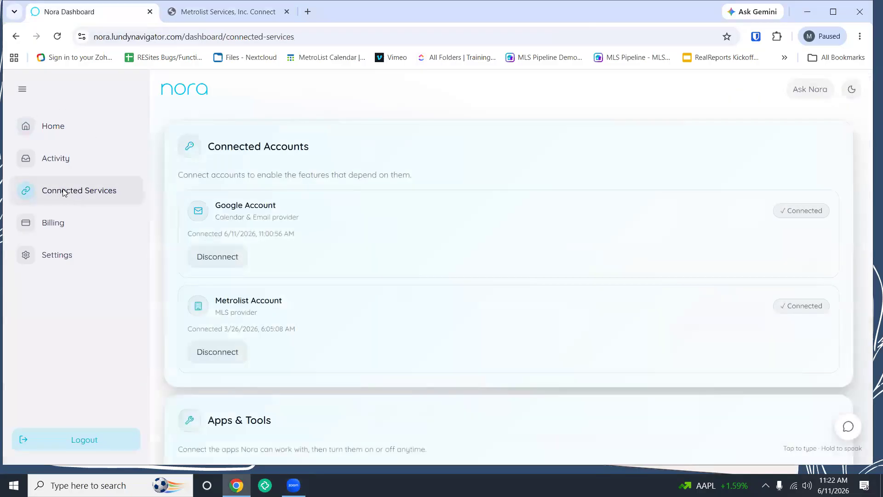
scroll(370, 266, down, 2)
scroll(372, 267, up, 2)
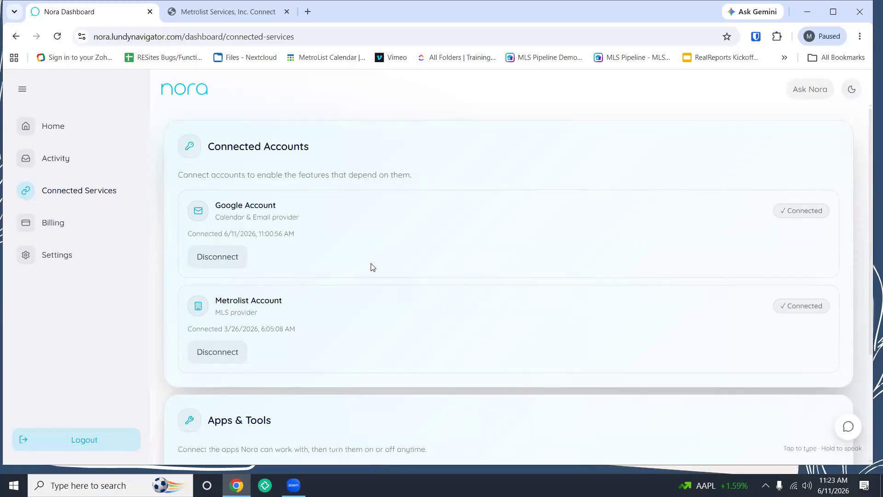
scroll(372, 268, down, 3)
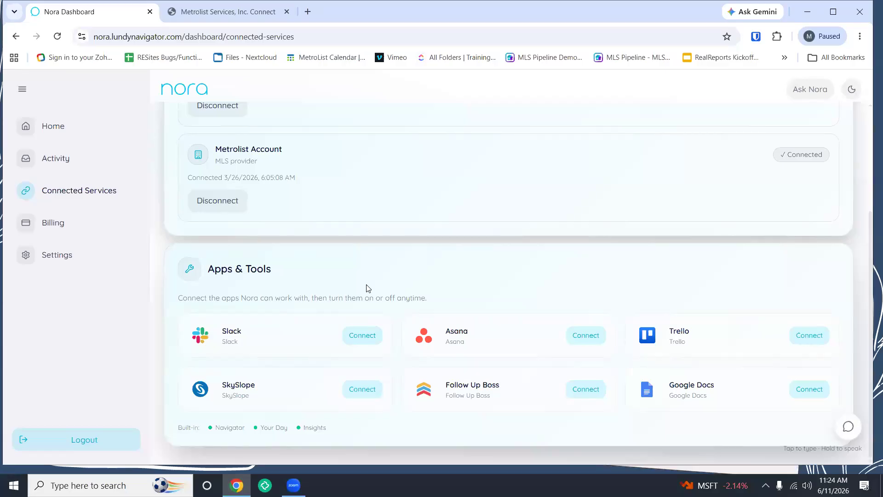
Step: Open Nora's Billing page showing the $12.62 balance with auto-replenish on
click(67, 225)
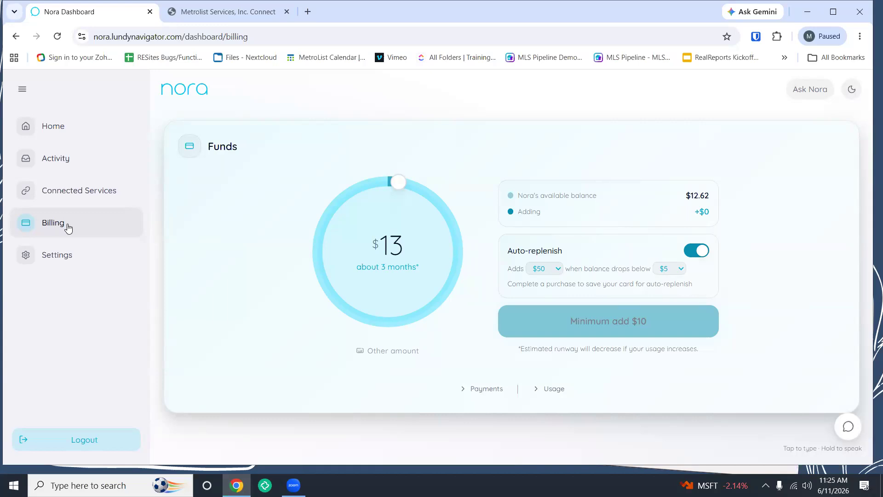
Step: Go back to the Nora Home chat view with an empty new chat
click(64, 138)
click(326, 296)
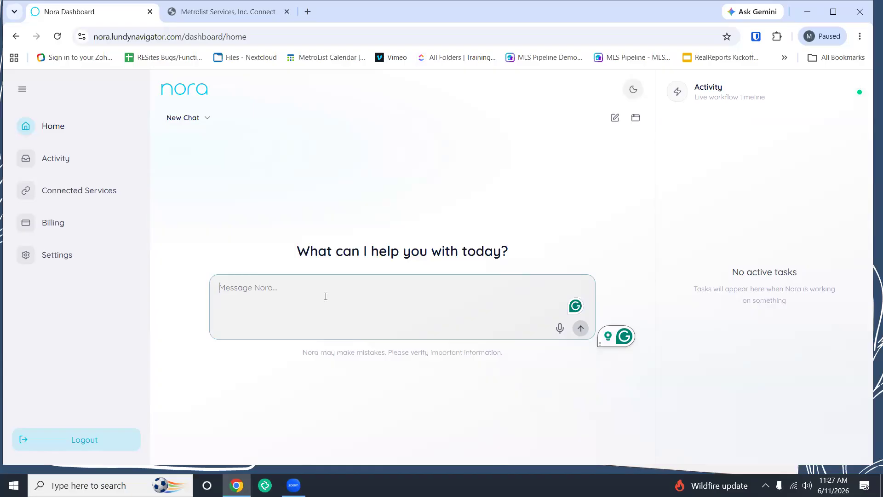
Step: Close the Nora Dashboard tab, returning to the MetroList Connect portal
click(150, 12)
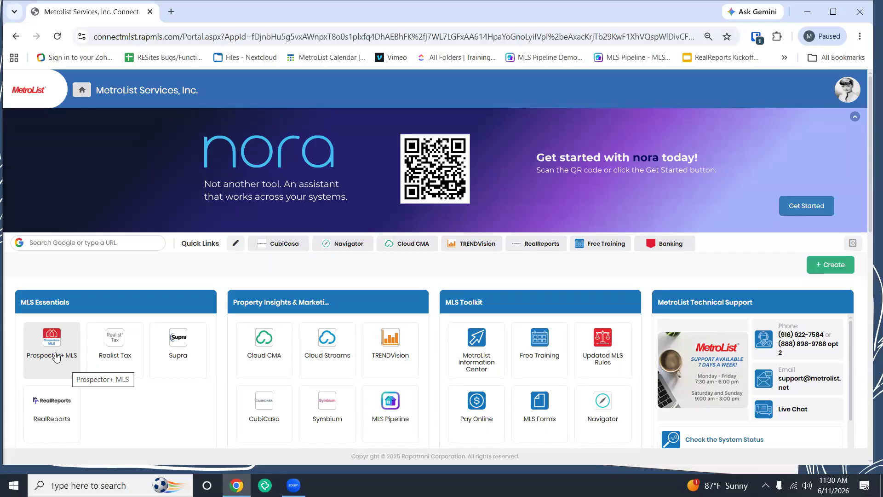
Step: Launch Prospector+ MLS, continue past the saved searches notice, and choose Admin > Your Preferences
click(55, 357)
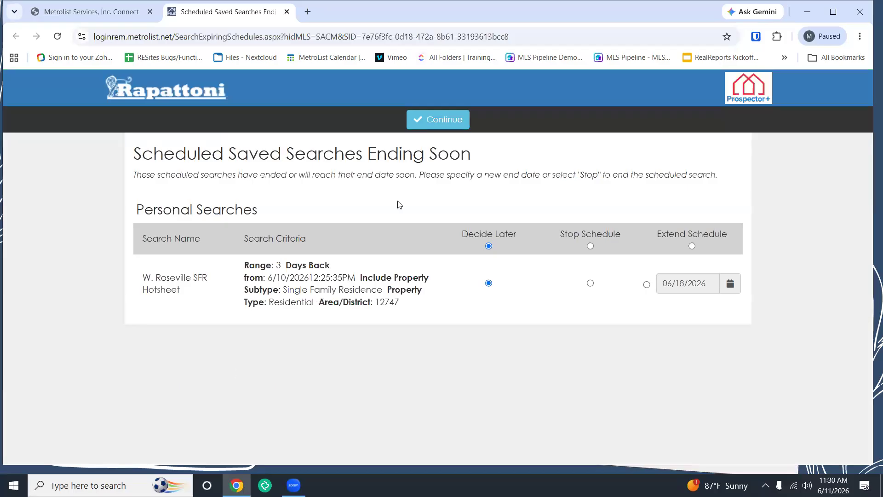
click(455, 119)
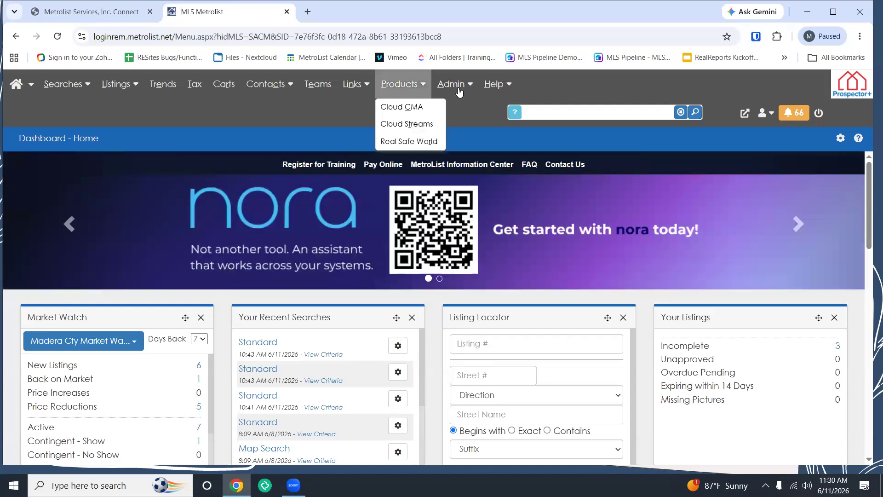
mouse_move(458, 92)
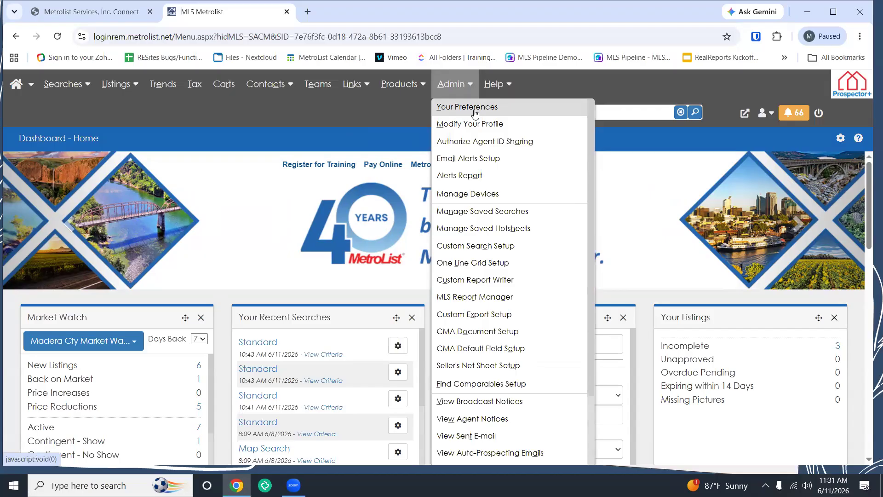
click(474, 111)
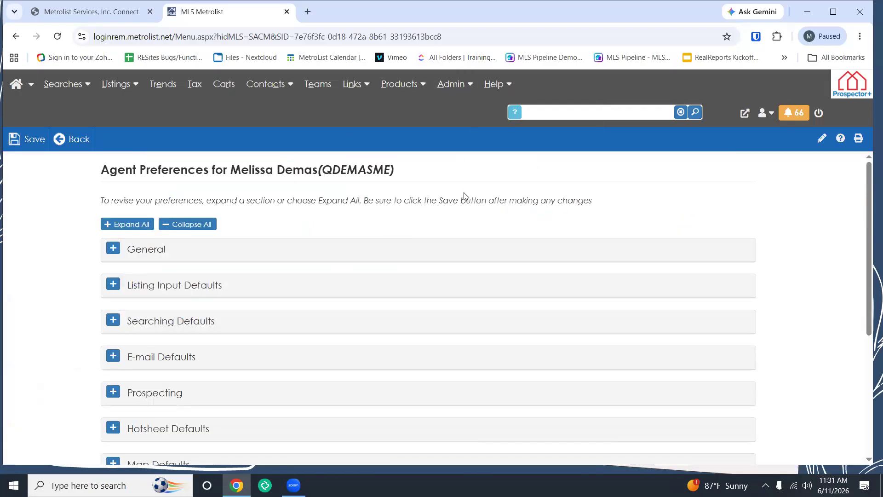
Step: Scroll down the Agent Preferences page and expand the Map Defaults section
scroll(464, 198, down, 1)
scroll(465, 198, down, 4)
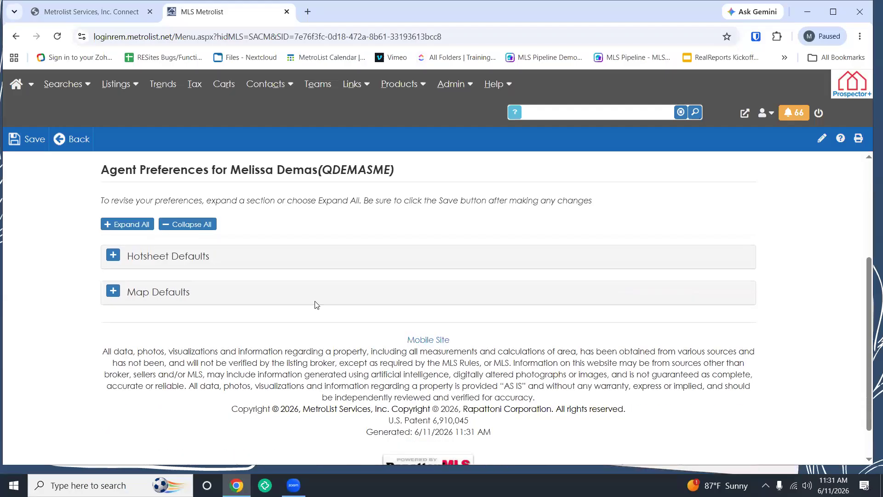
scroll(316, 305, down, 1)
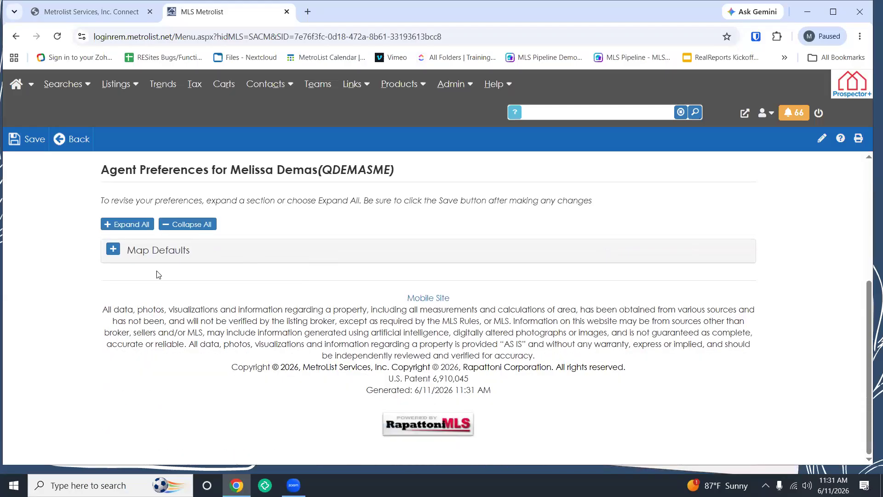
click(112, 250)
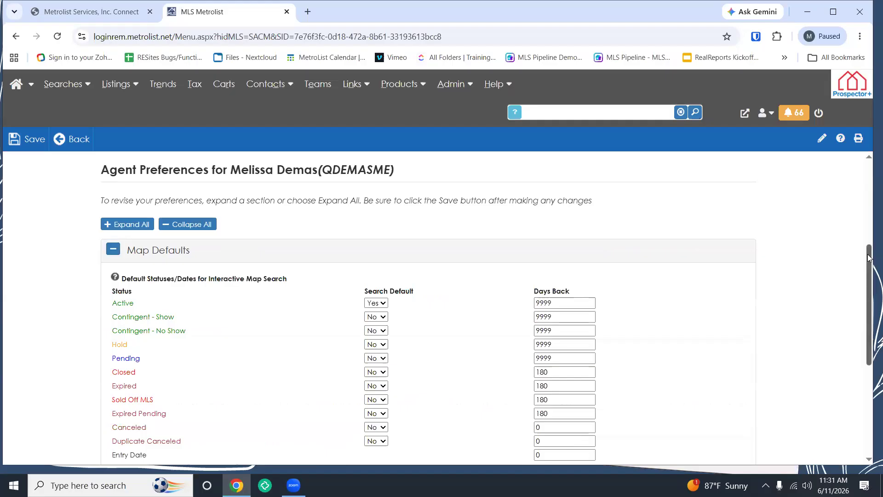
drag(868, 258, 867, 256)
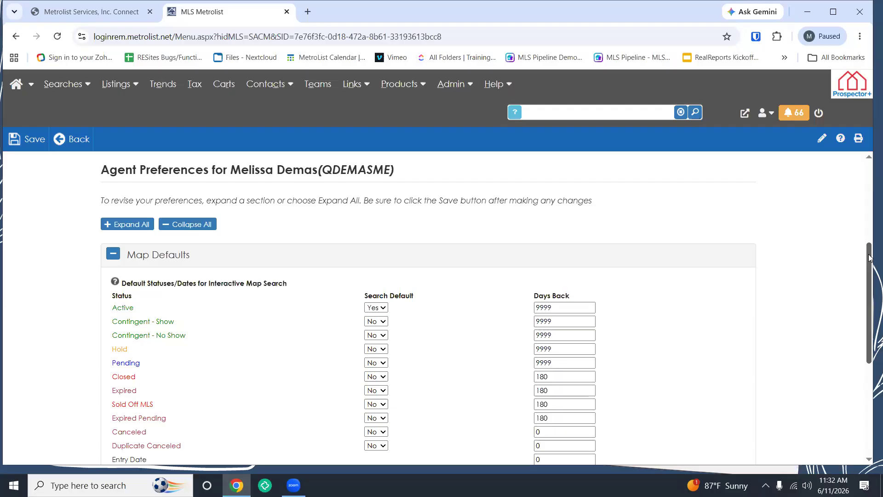
drag(870, 258, 865, 270)
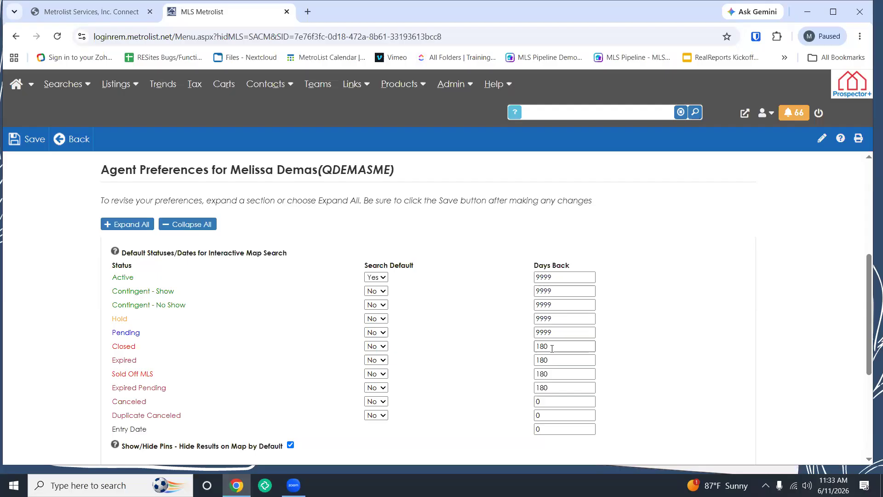
click(553, 348)
key(BackSpace)
key(BackSpace)
key(BackSpace)
text(90)
key(BackSpace)
key(BackSpace)
text(108)
key(BackSpace)
key(BackSpace)
text(80)
click(664, 368)
Step: Scroll further down the Agent Preferences and bring up the Admin menu options
scroll(664, 368, down, 1)
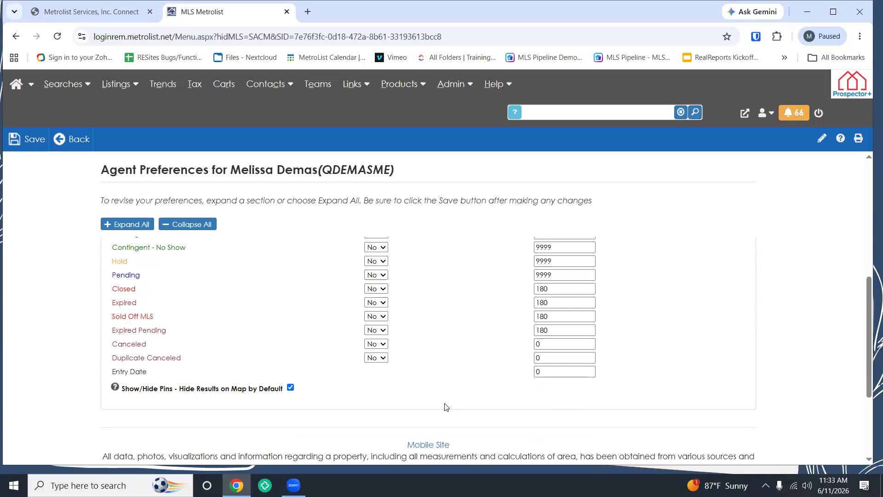
scroll(445, 407, down, 1)
scroll(445, 403, down, 1)
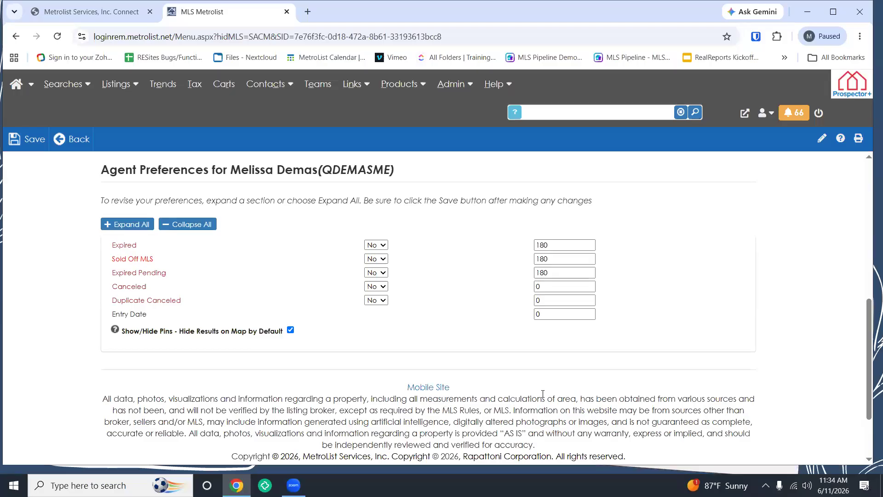
mouse_move(442, 84)
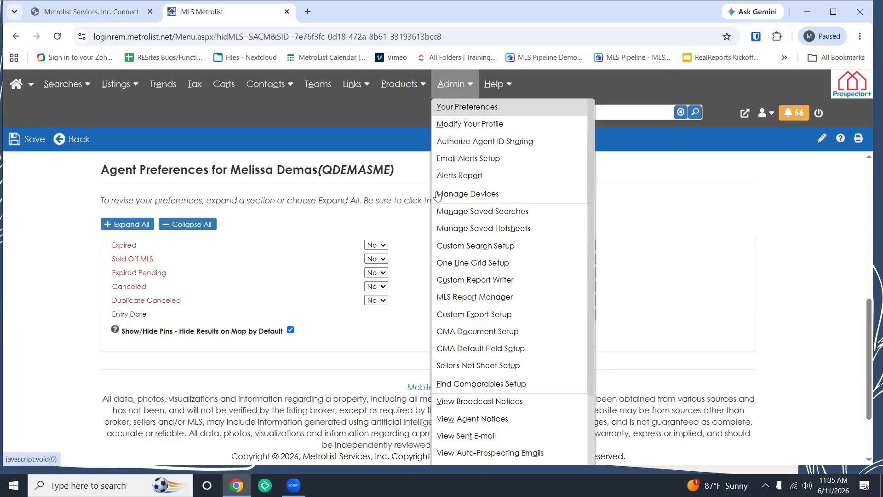
Step: Collapse and re-expand Map Defaults, then review its Search Default statuses and days-back values
scroll(428, 214, up, 1)
scroll(428, 215, up, 5)
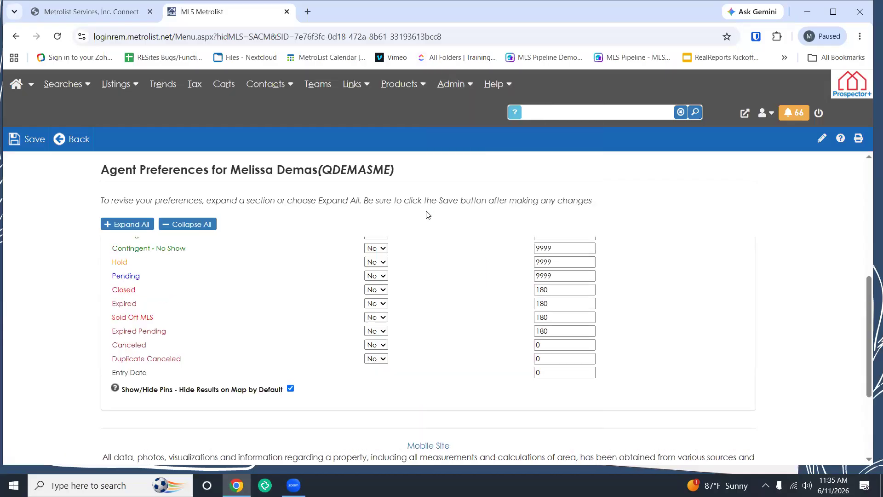
click(172, 339)
scroll(142, 331, down, 1)
click(115, 283)
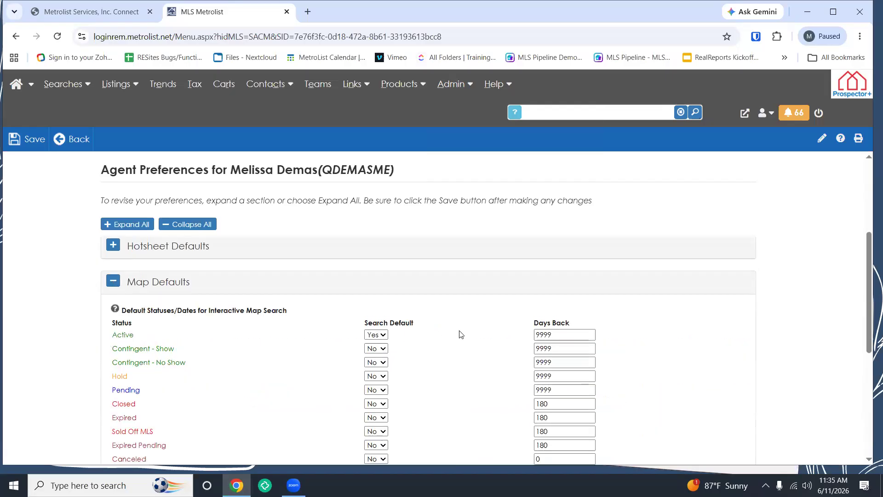
scroll(440, 333, down, 1)
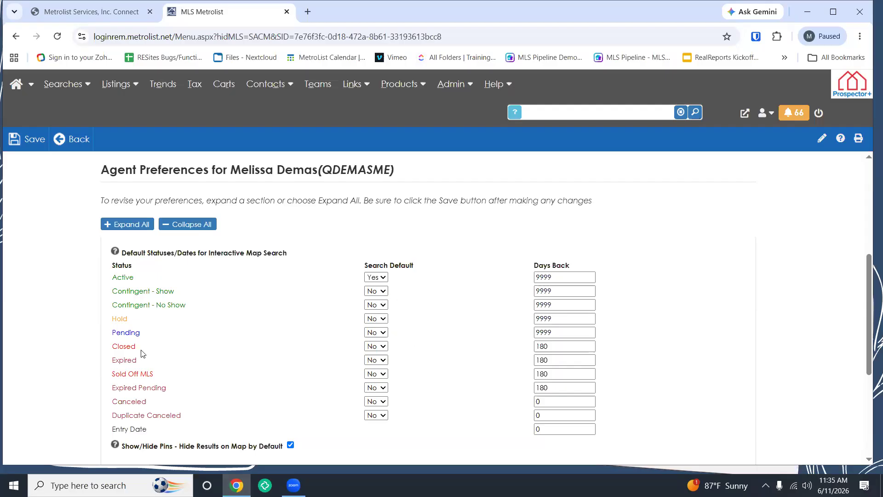
drag(113, 345, 119, 345)
click(569, 355)
scroll(381, 371, down, 2)
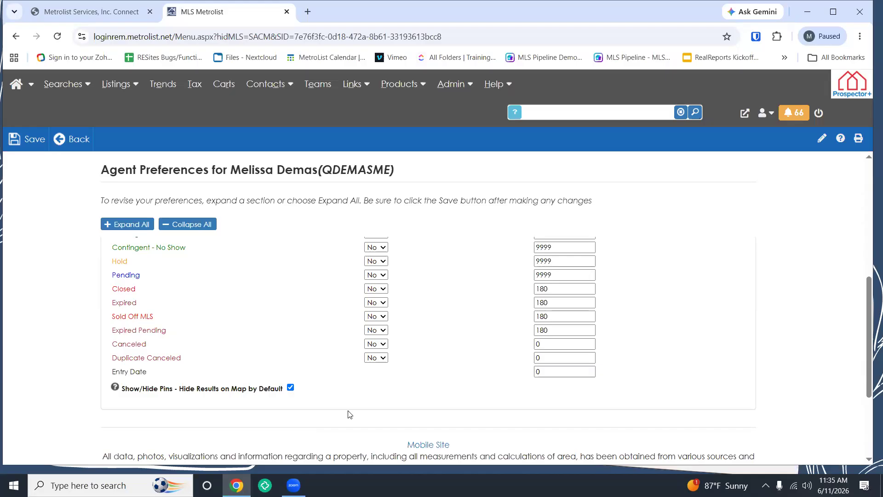
Step: Save the agent preferences and confirm the 'Changes saved successfully!' notice
click(18, 142)
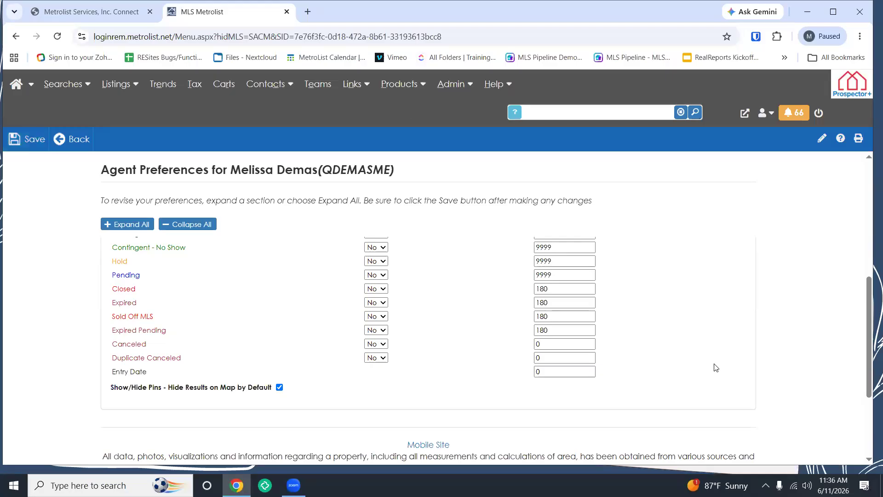
scroll(711, 364, up, 1)
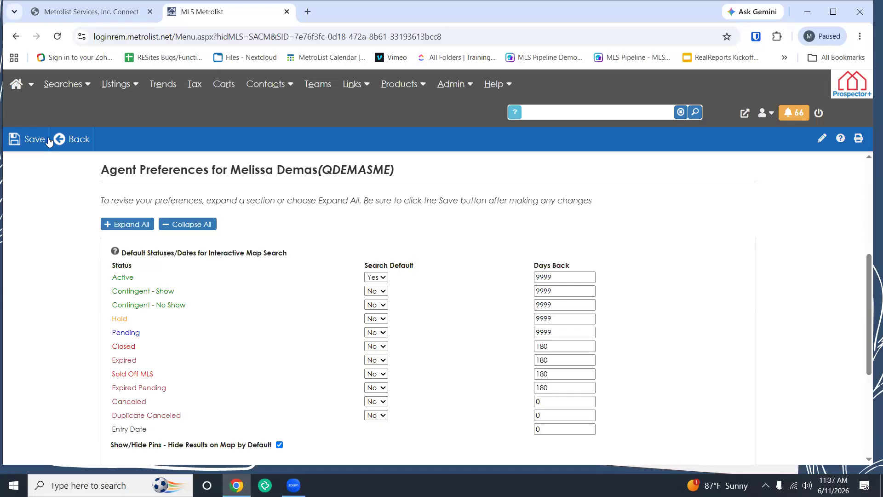
Step: Save the Map Defaults again (Active 9999 days, Closed–Expired Pending 180 days) and show the Searches menu
click(32, 142)
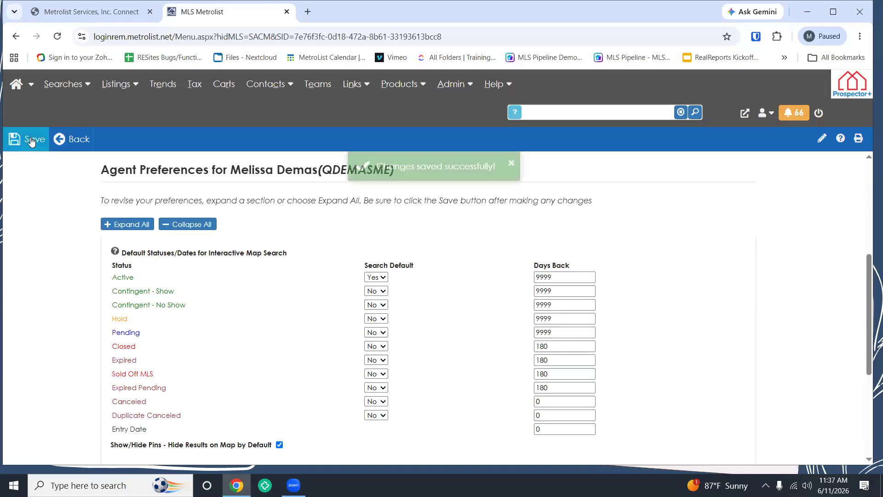
mouse_move(73, 78)
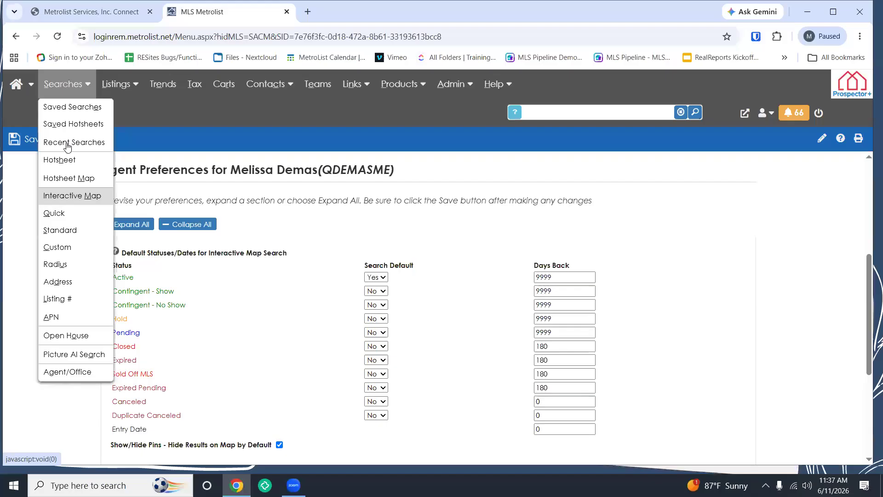
Step: Open the Interactive Map search and show 3,186 listing results across the Sacramento area
click(82, 198)
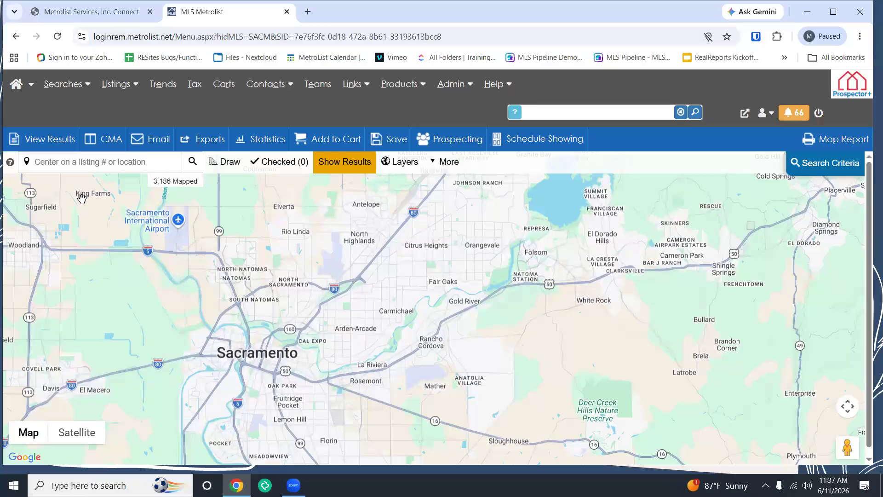
click(355, 171)
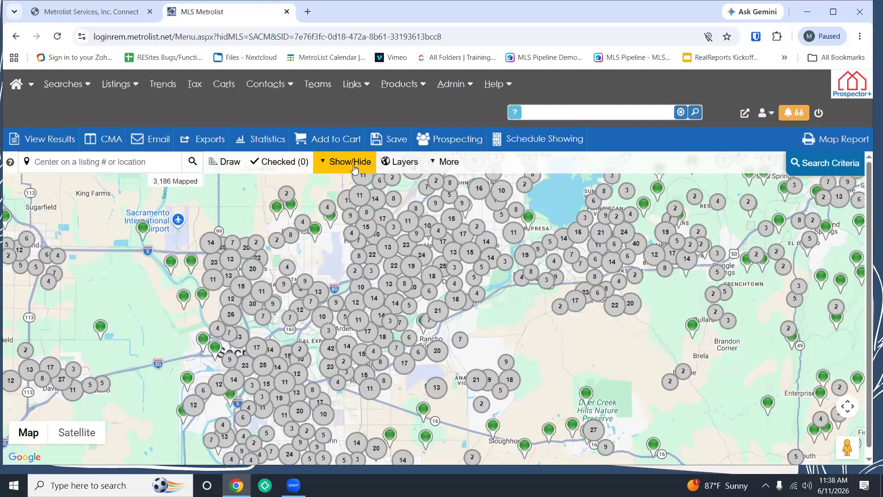
mouse_move(64, 86)
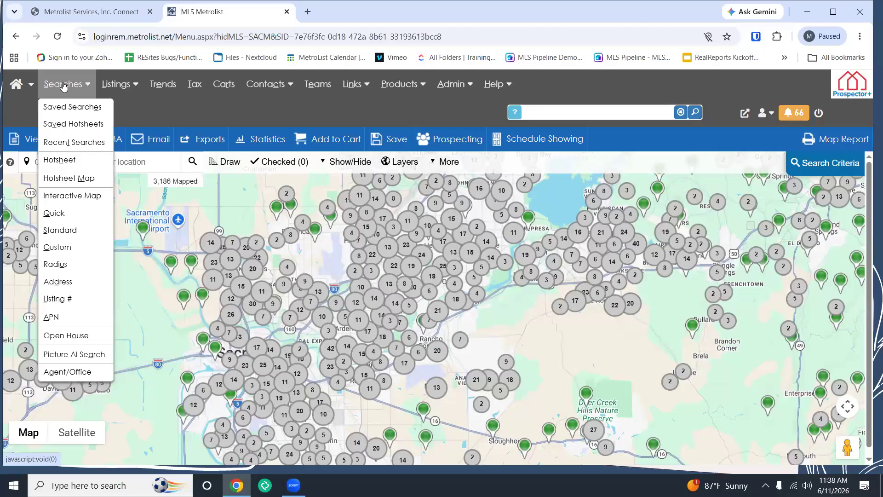
Step: Reload the Interactive Map search and focus the 'Center on a listing # or location' box
click(81, 203)
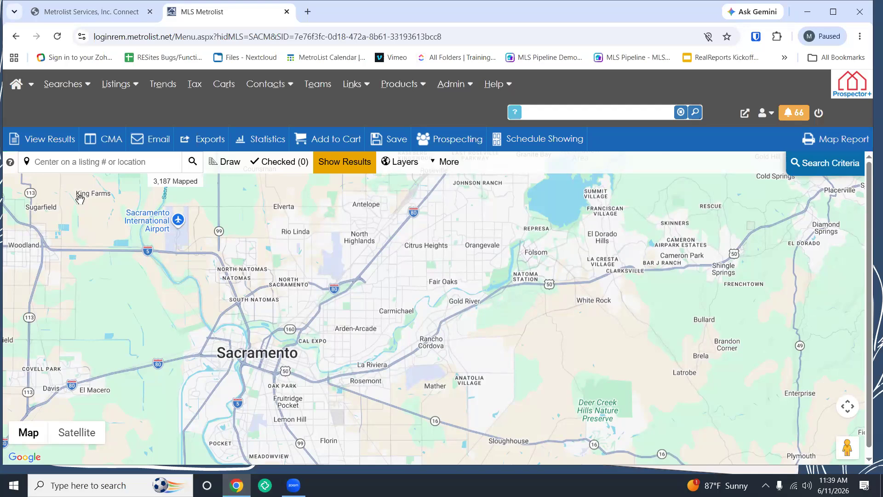
click(131, 172)
Step: Search 'folsom', center the map on 'Folsom, CA, USA', and close its location popup
text(folsom)
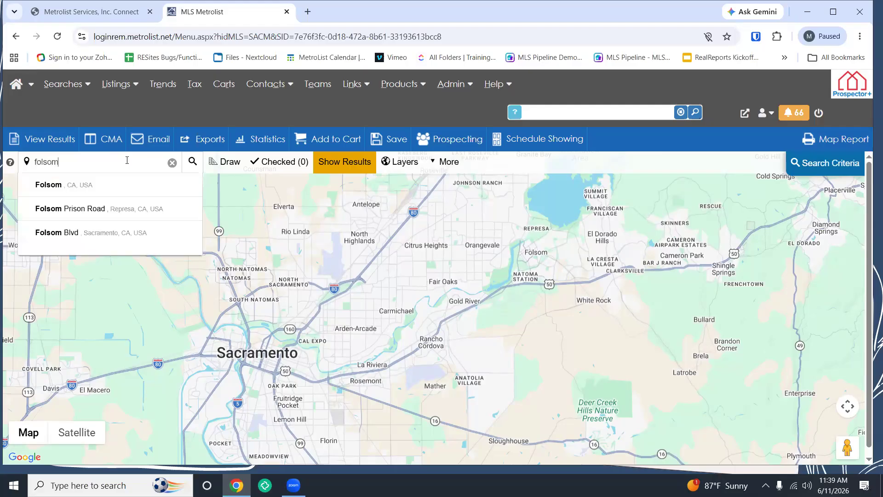
click(101, 185)
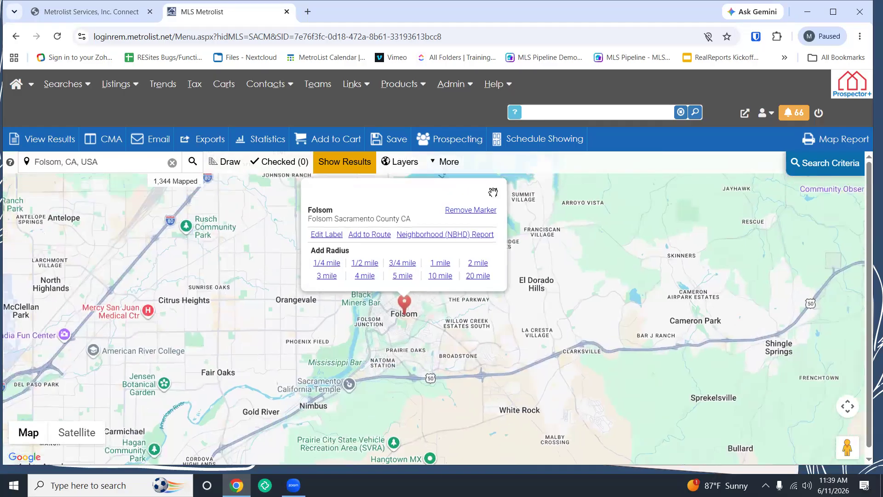
click(493, 188)
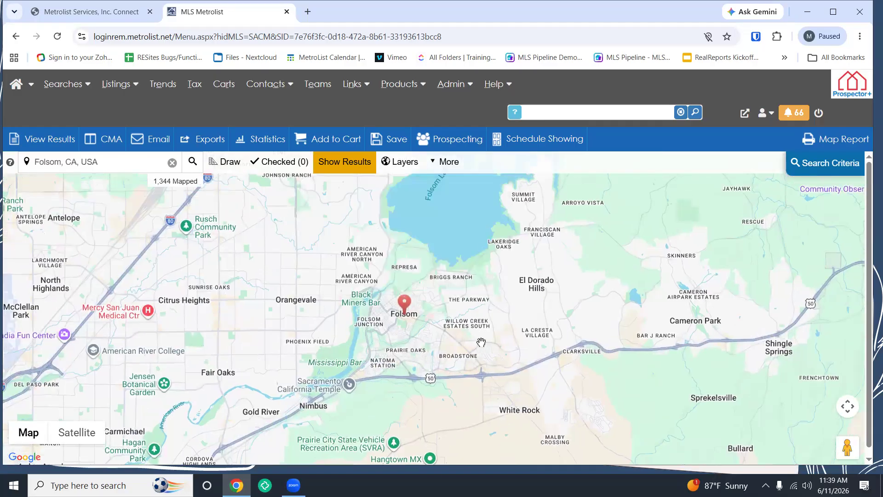
Step: Pan and zoom out so the map spans Sacramento to Folsom, showing 3,053 listings
click(449, 161)
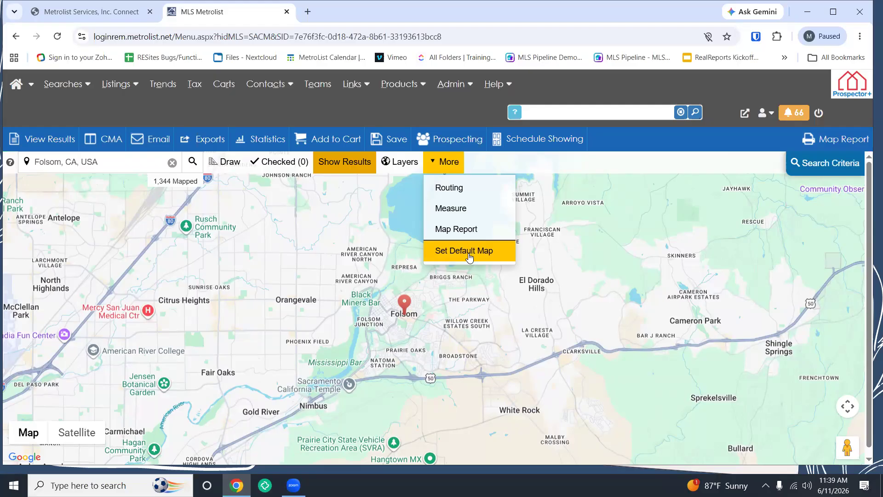
click(446, 162)
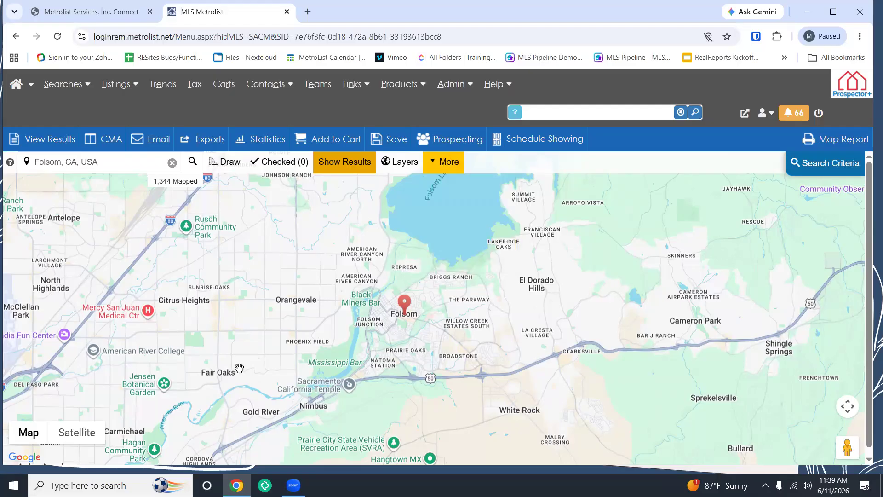
drag(320, 319, 477, 230)
drag(252, 387, 428, 279)
drag(358, 375, 426, 303)
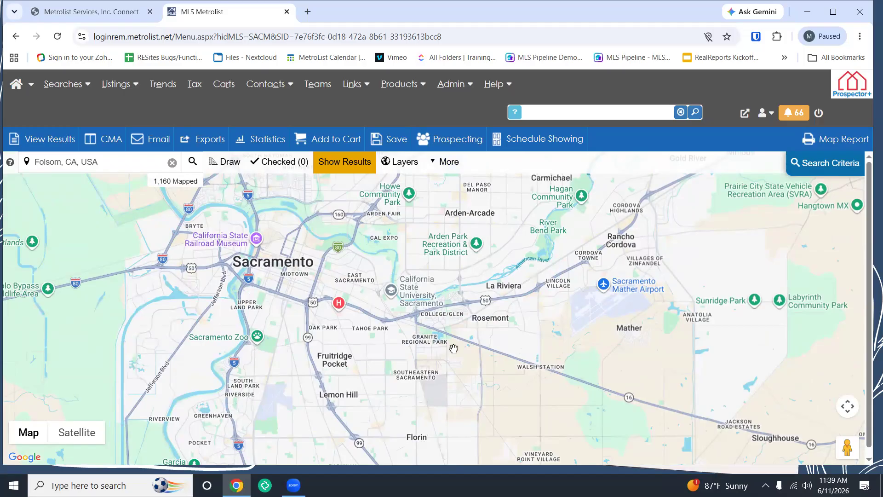
drag(409, 341, 419, 395)
drag(318, 428, 524, 393)
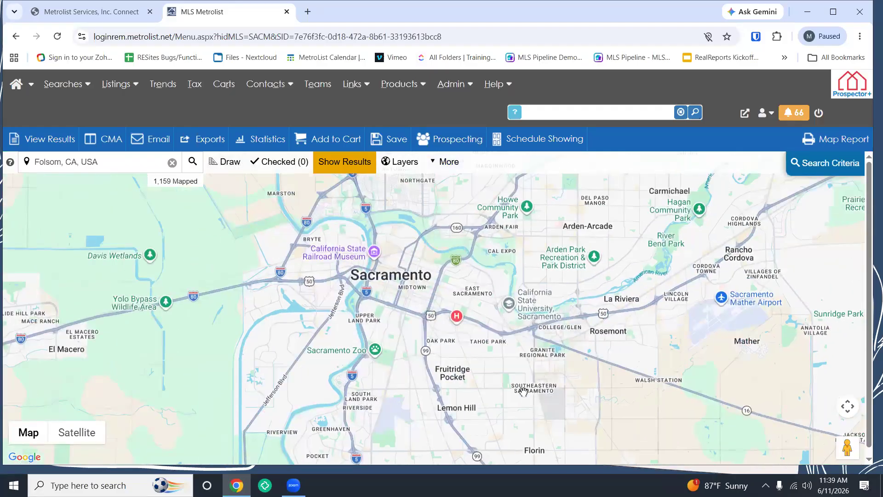
scroll(524, 392, down, 2)
drag(524, 391, 473, 365)
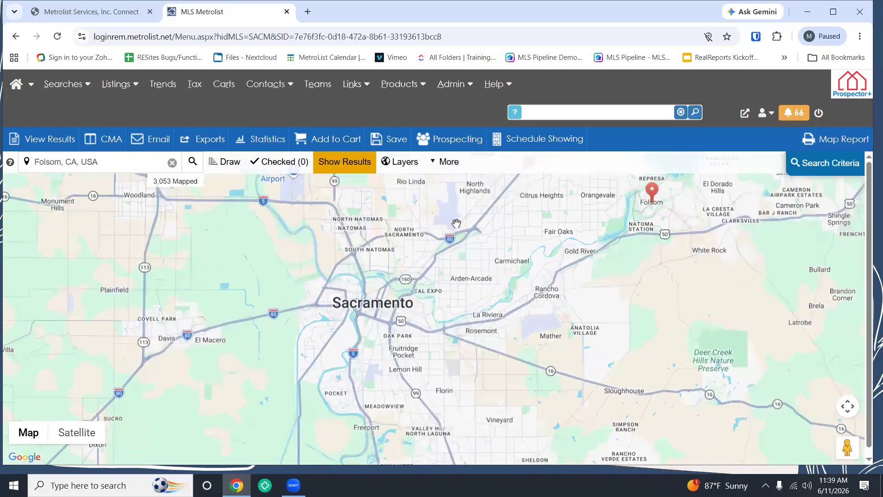
Step: Use More > Set Default Map to save the Sacramento-to-Folsom view, then dismiss the confirmation
click(447, 166)
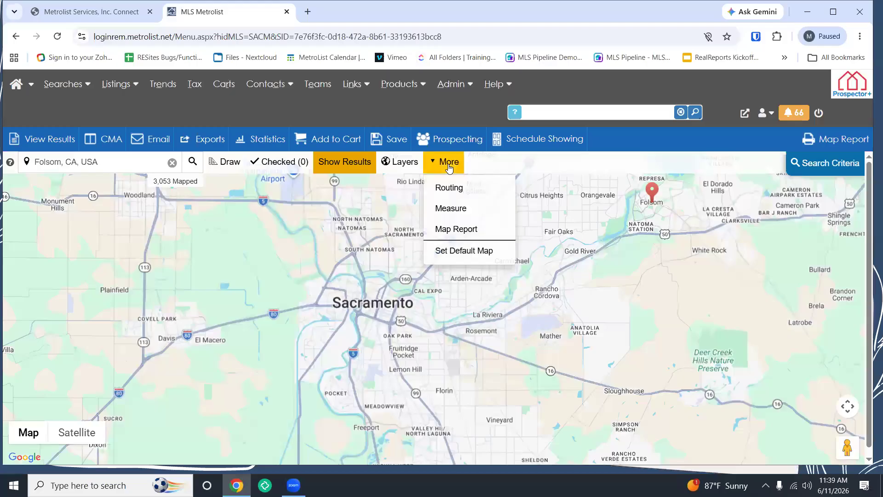
click(459, 259)
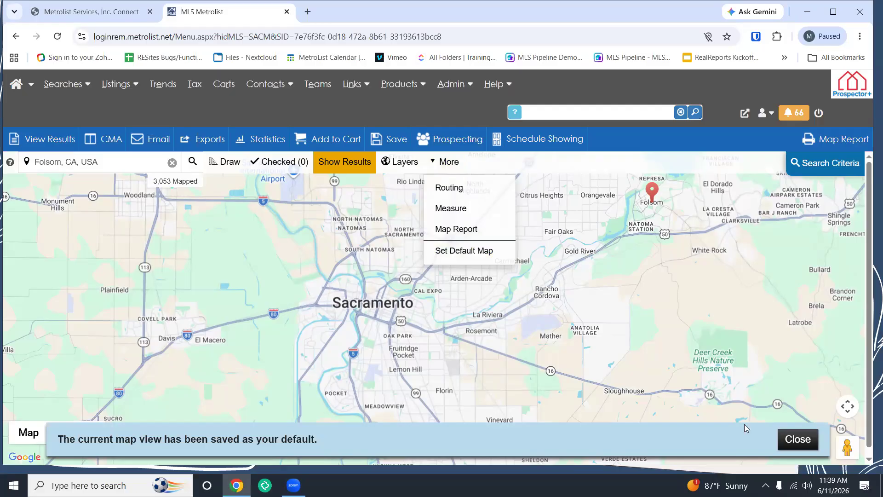
click(789, 440)
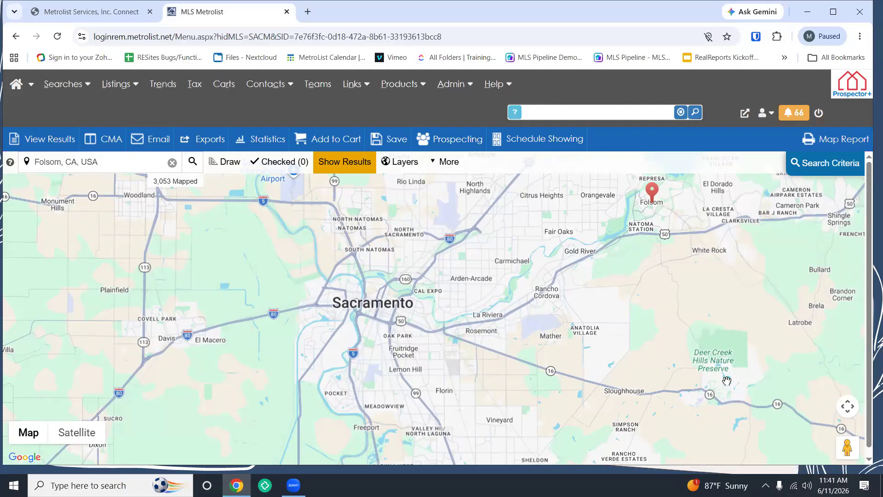
Step: Center the map on central Sacramento to Rancho Cordova and close the 5,683-listings notice
scroll(727, 381, down, 1)
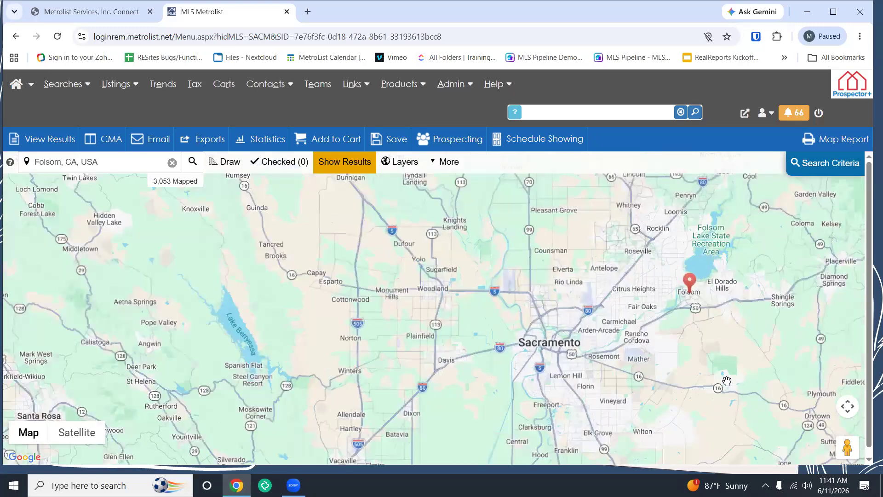
scroll(727, 381, up, 2)
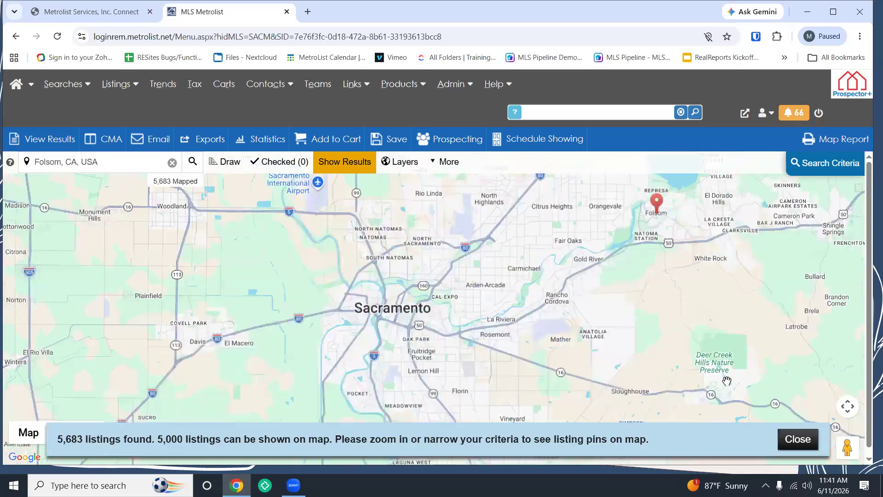
drag(224, 250, 508, 286)
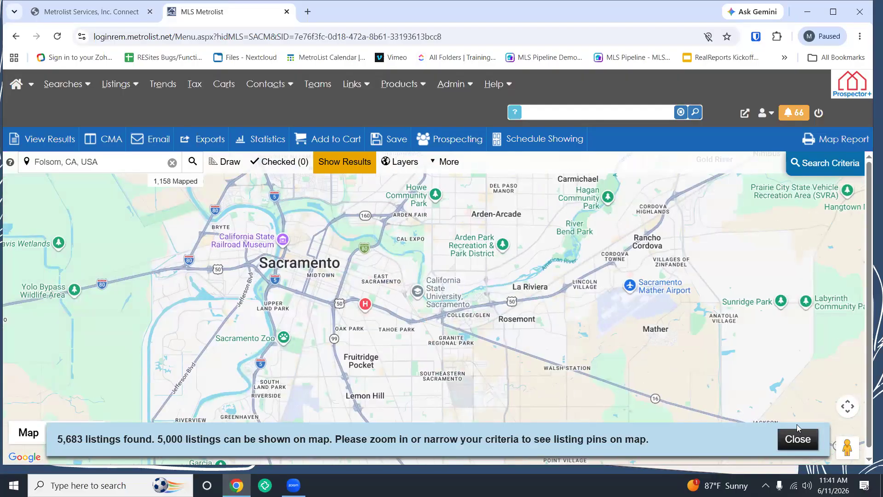
click(798, 438)
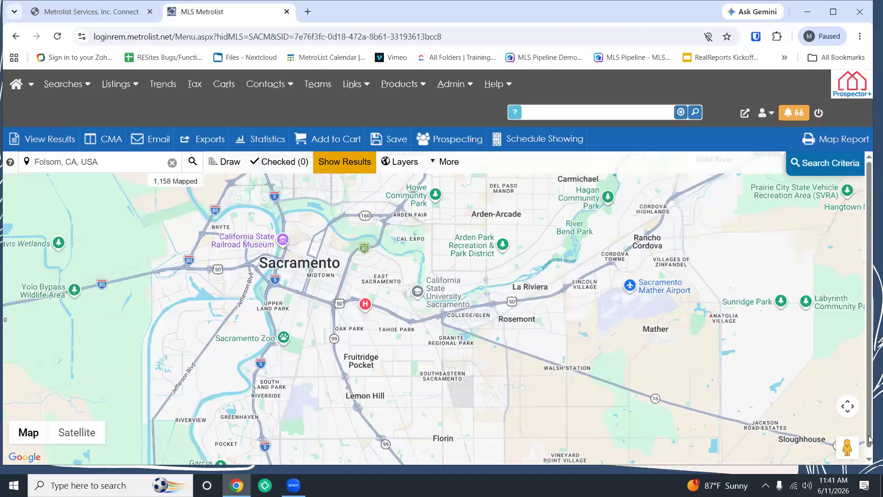
Step: Test the camera control's zoom and pan arrows, then switch the map to Satellite imagery
click(848, 407)
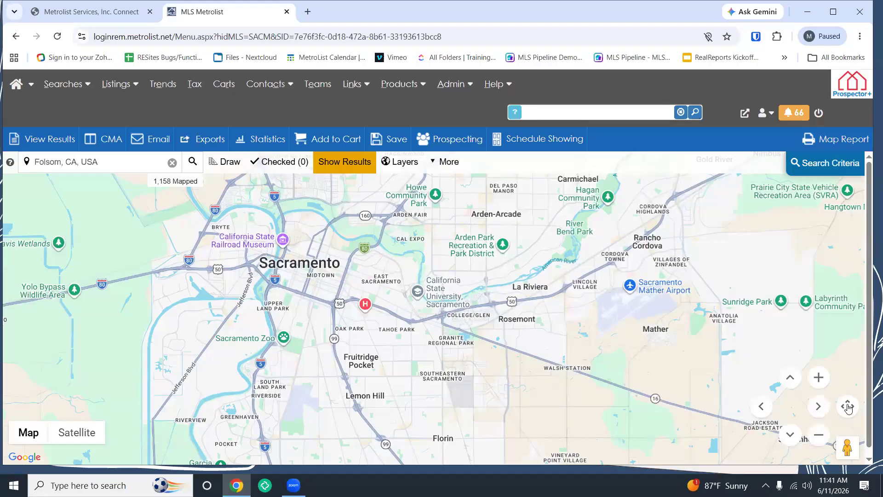
click(819, 378)
click(819, 434)
click(763, 407)
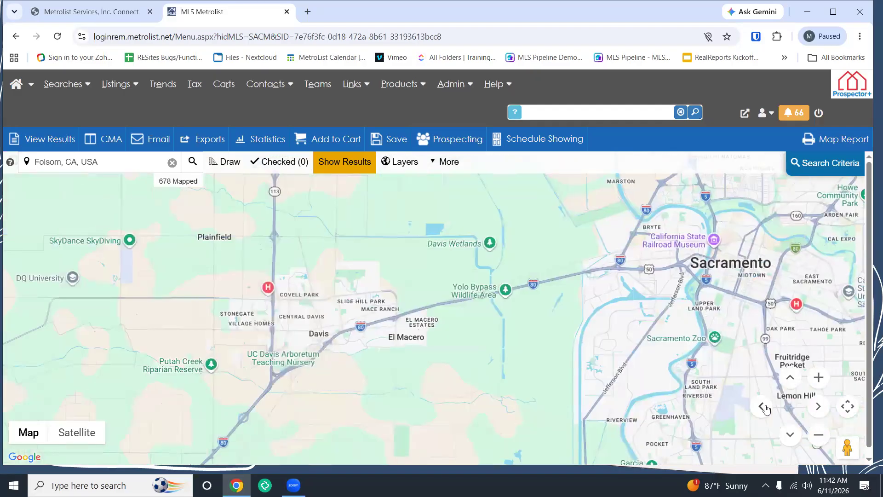
click(819, 406)
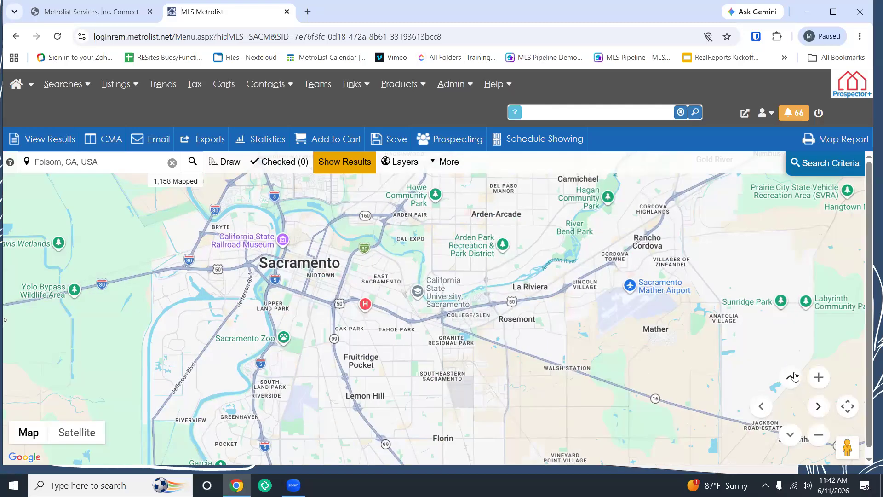
click(791, 377)
click(790, 434)
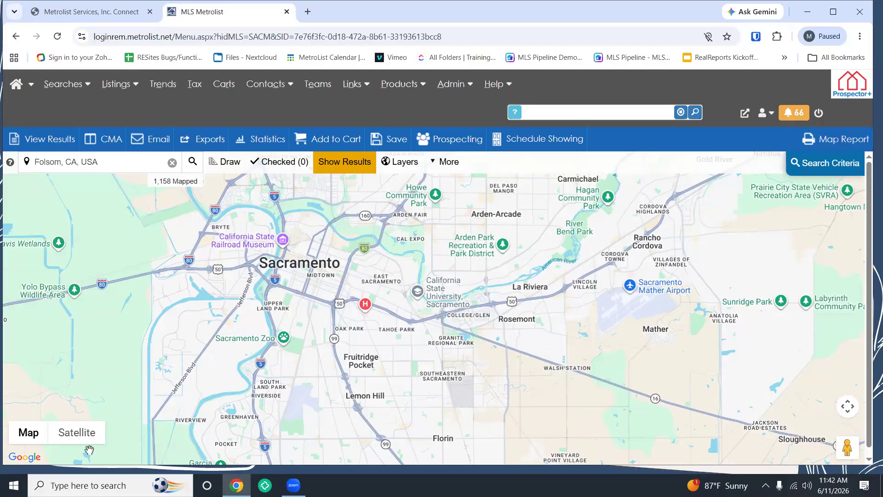
mouse_move(90, 449)
click(77, 432)
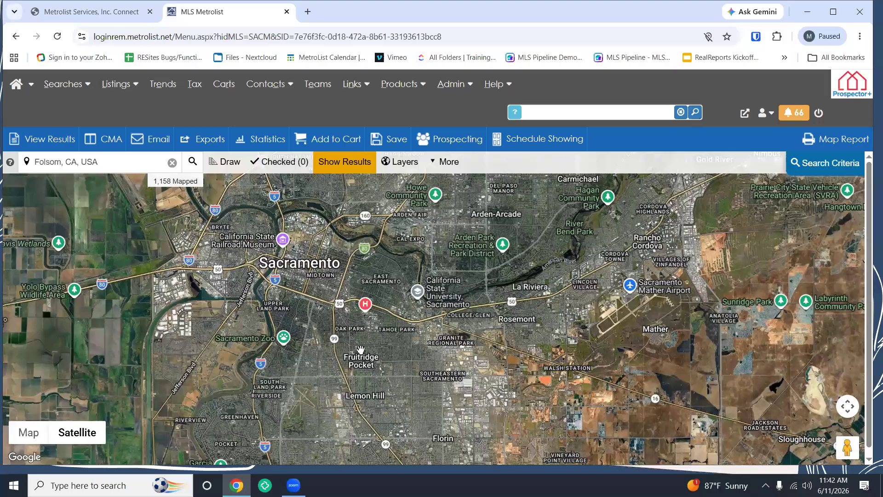
scroll(360, 352, up, 2)
scroll(388, 303, up, 3)
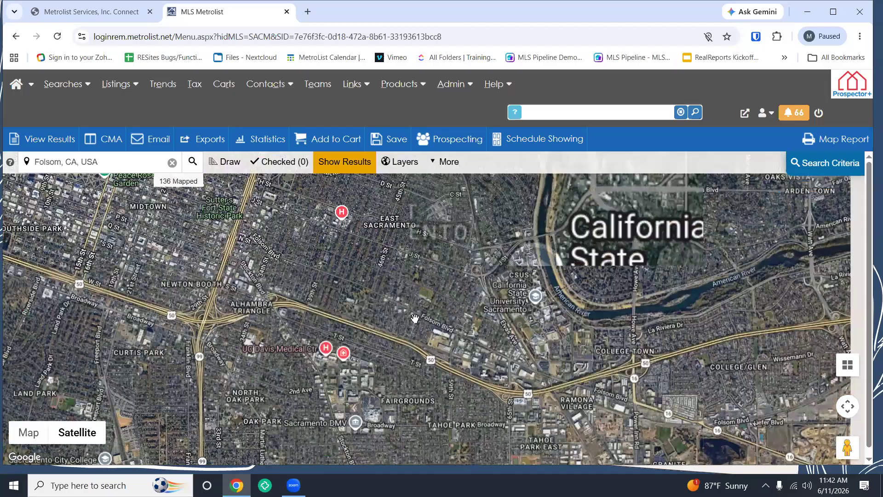
scroll(415, 319, up, 1)
scroll(414, 318, up, 2)
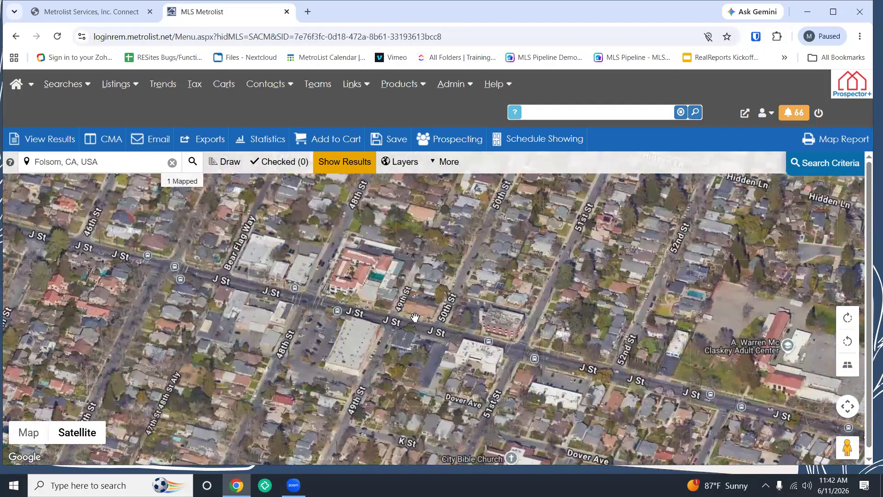
scroll(415, 318, up, 1)
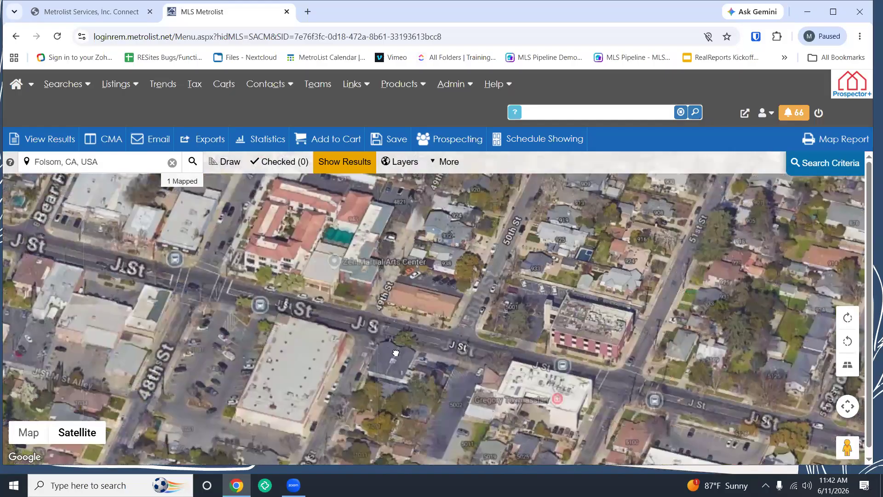
drag(565, 324, 411, 294)
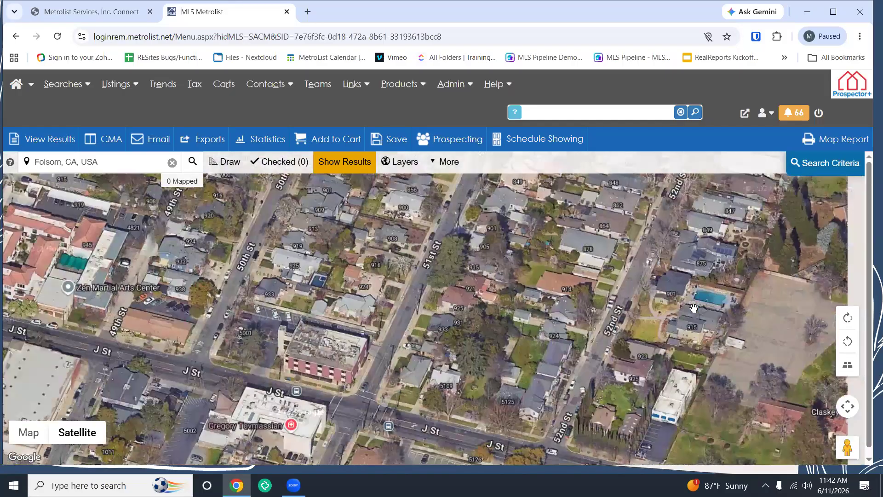
scroll(665, 352, up, 1)
drag(663, 316, 539, 334)
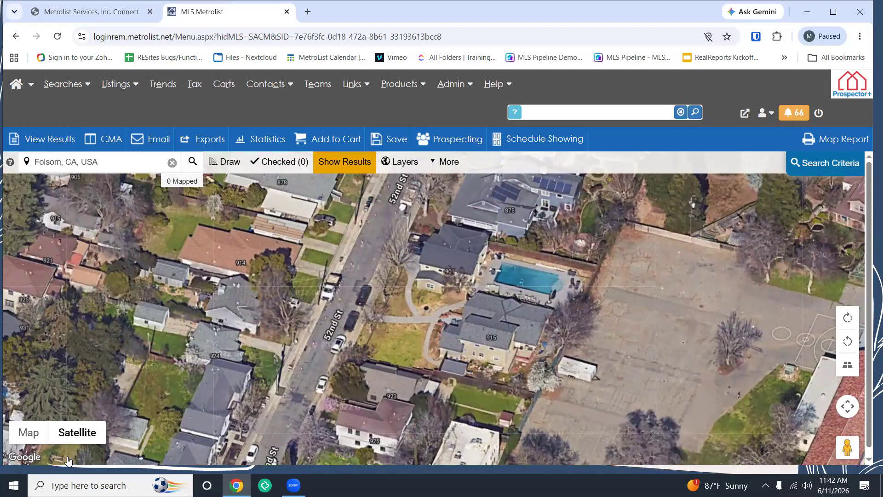
mouse_move(67, 459)
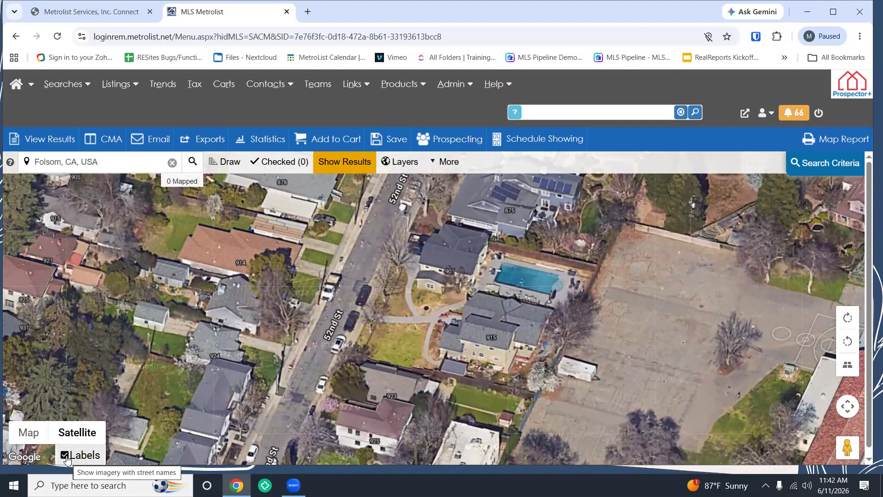
scroll(285, 260, down, 2)
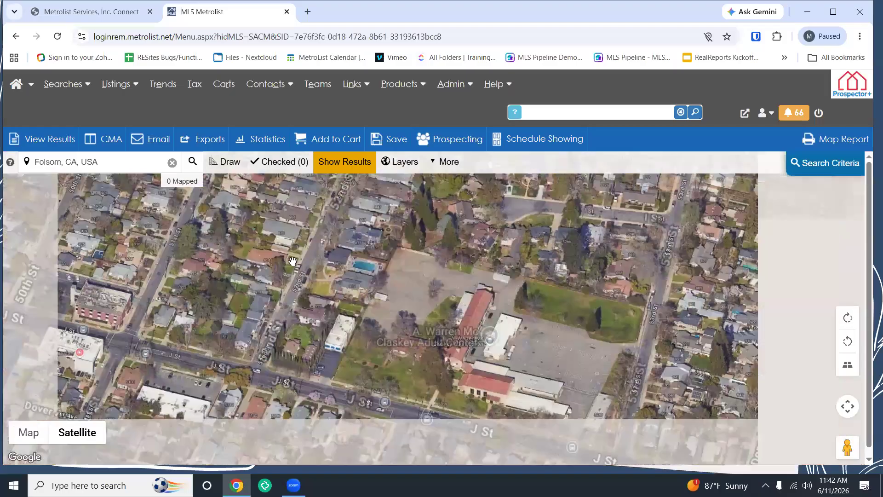
scroll(327, 265, down, 1)
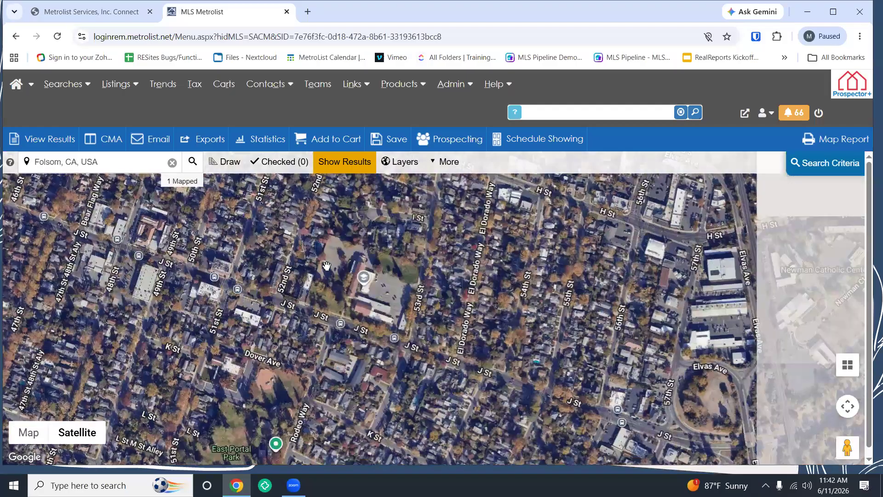
scroll(327, 266, down, 3)
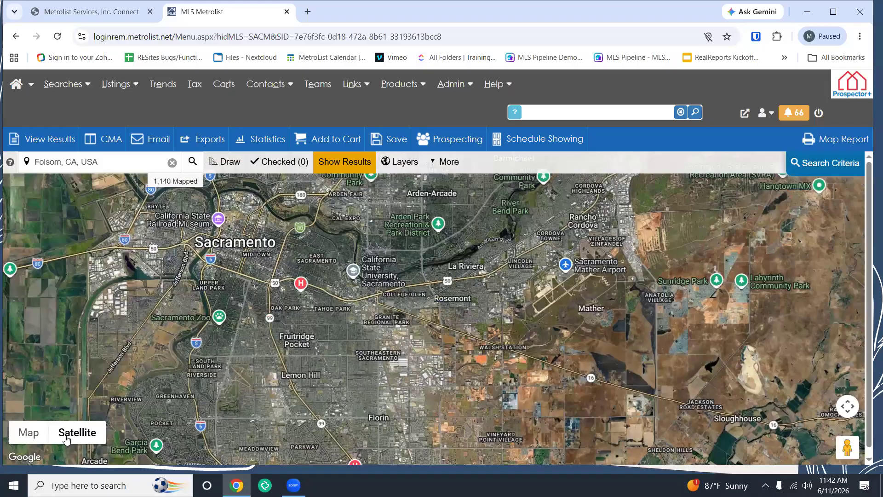
Step: Switch back to the Map view and toggle Terrain on then off, leaving the plain road map
click(75, 436)
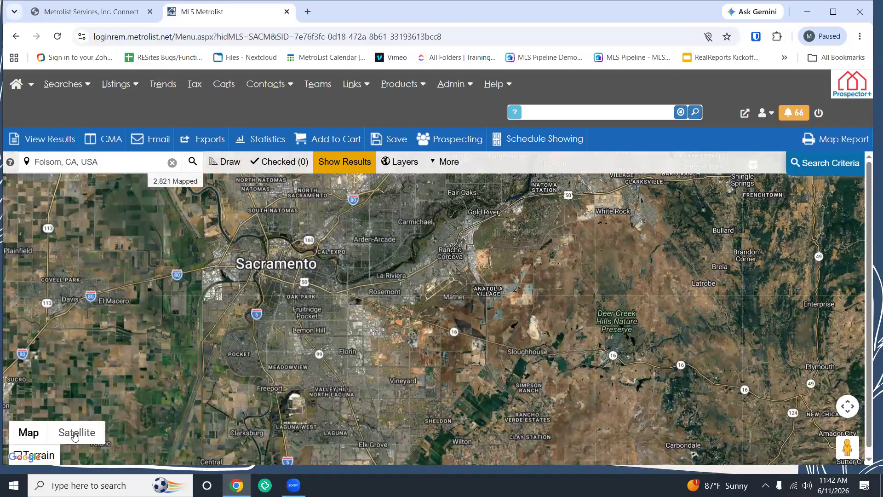
click(39, 455)
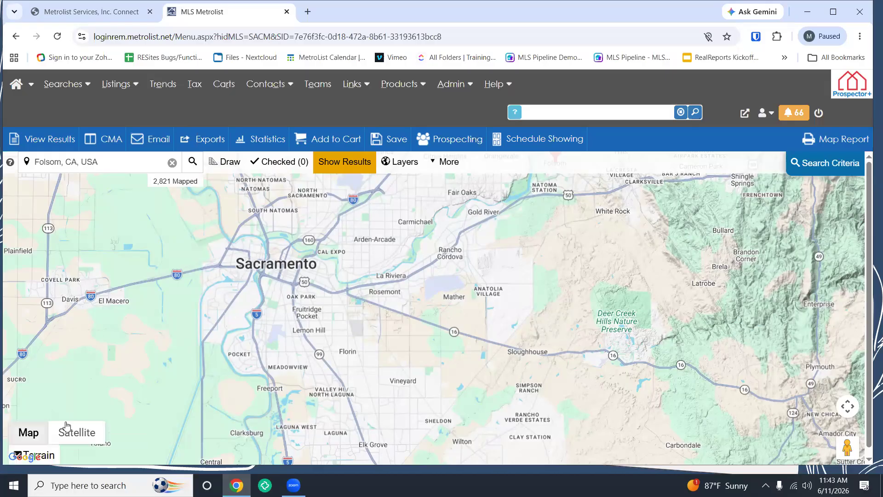
click(61, 457)
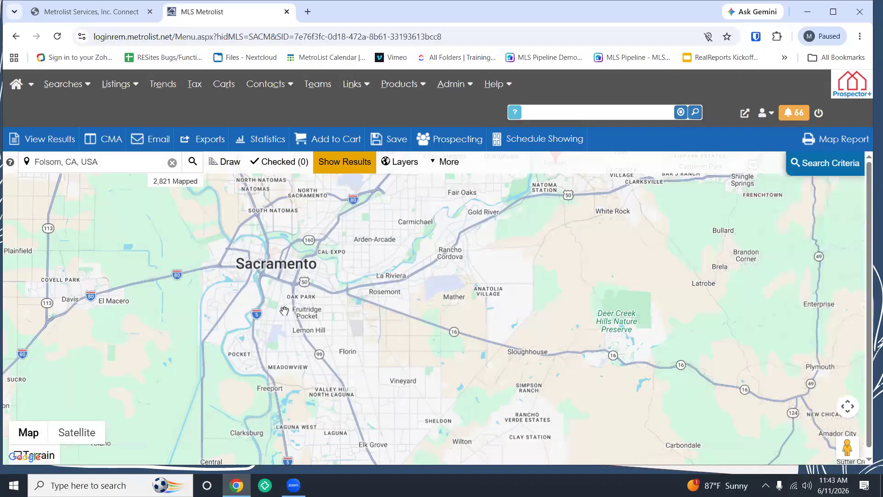
drag(397, 325, 441, 346)
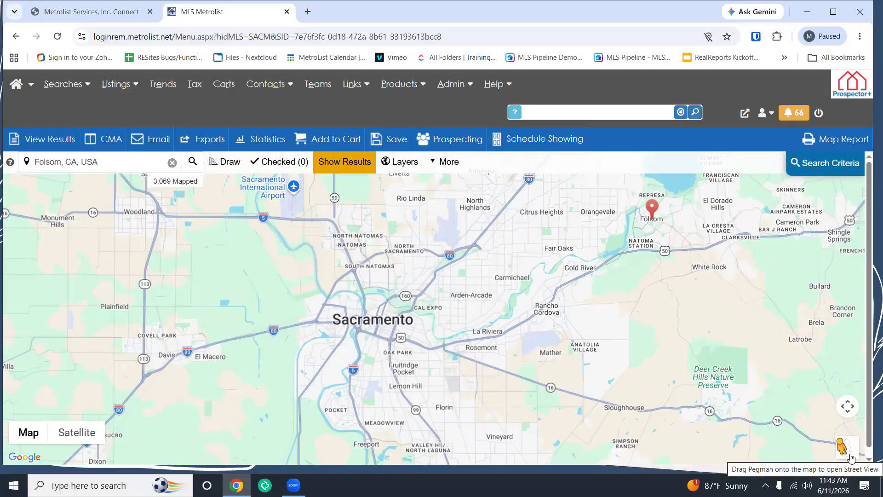
Step: Enter Street View at Howe Community Park near Arden-Arcade and turn to face the gazebo
drag(851, 458, 440, 294)
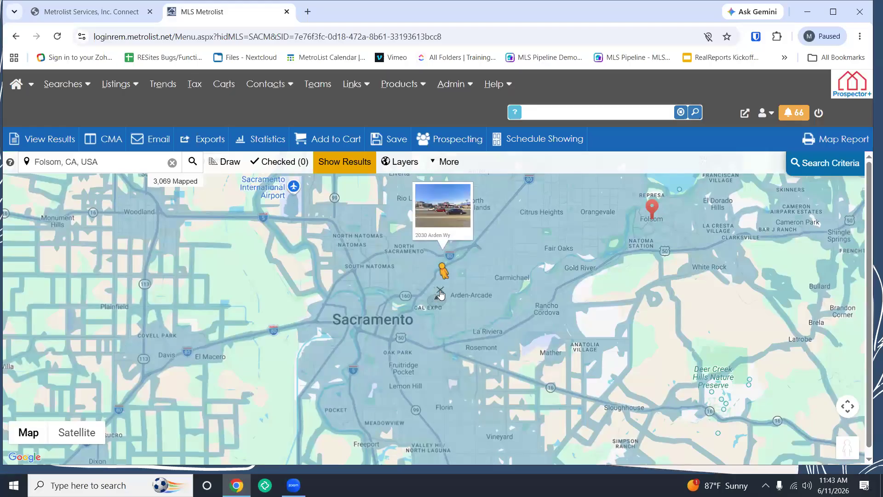
drag(440, 294, 440, 293)
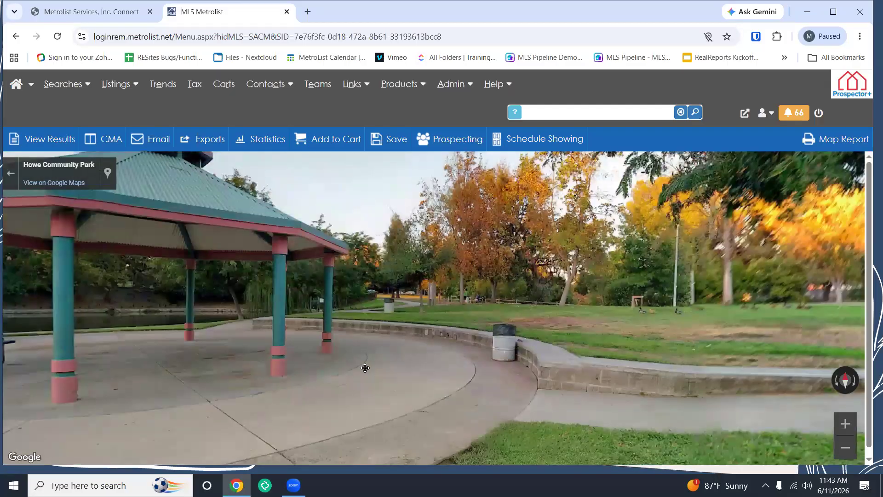
drag(365, 367, 608, 294)
drag(379, 333, 592, 332)
Step: Step forward along the park path toward the lake dock, then exit Street View to the map
click(592, 331)
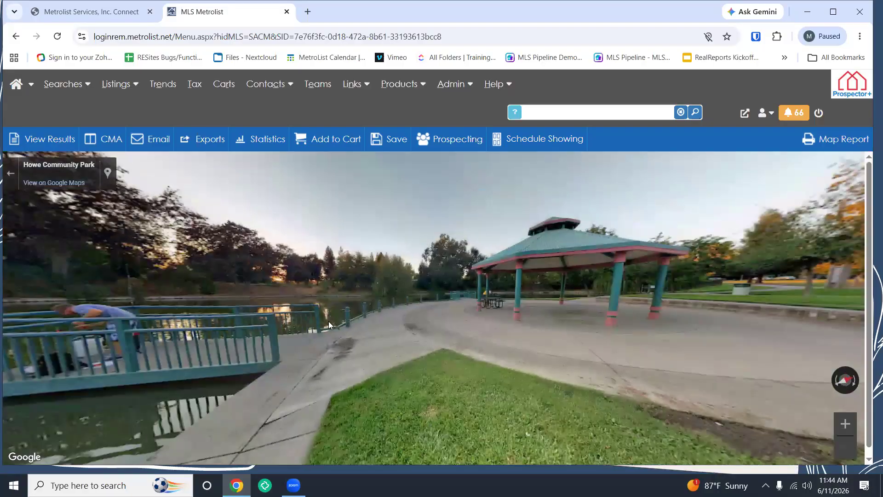
click(329, 322)
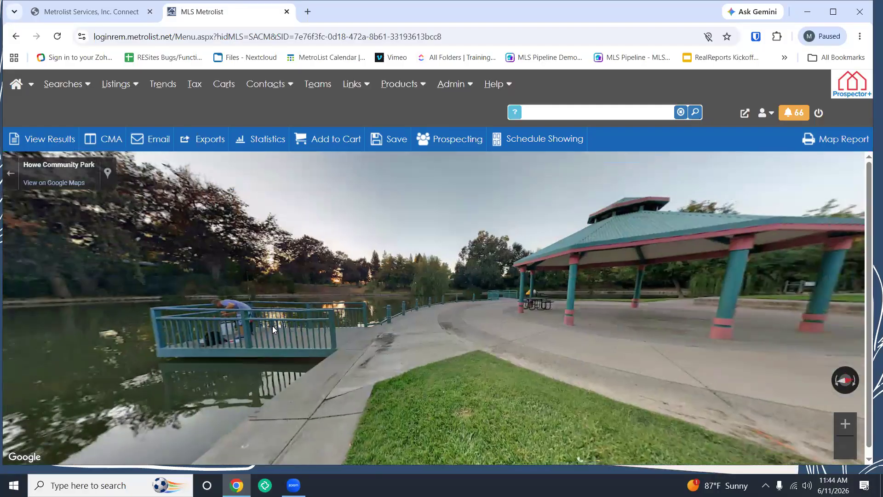
click(272, 325)
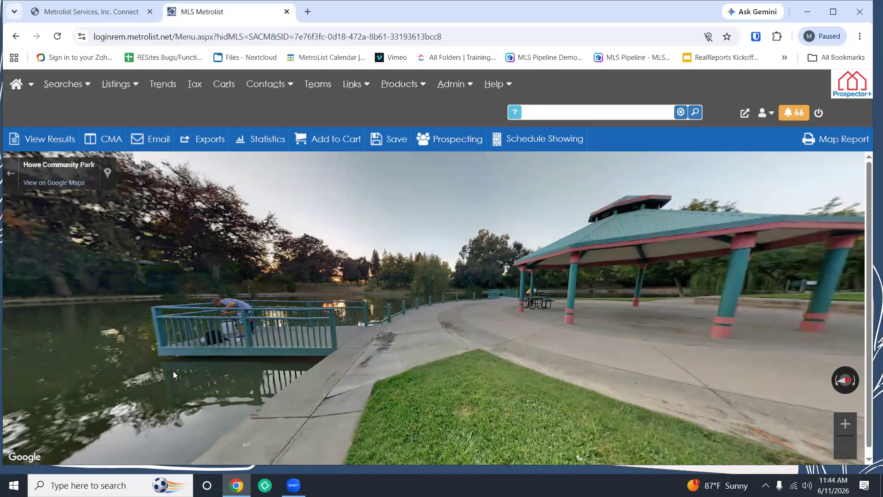
click(10, 174)
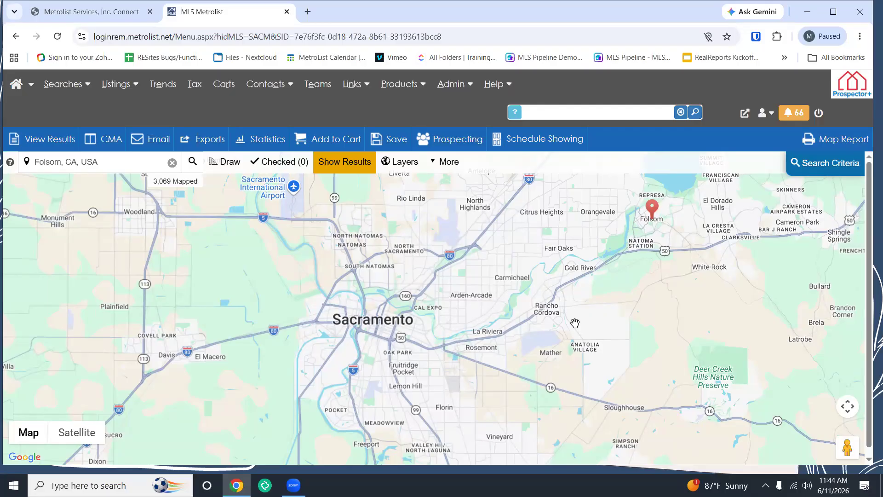
Step: Check the Folsom marker's details, then empty the location search box of 'Folsom, CA, USA'
click(656, 210)
click(522, 187)
drag(361, 328, 430, 307)
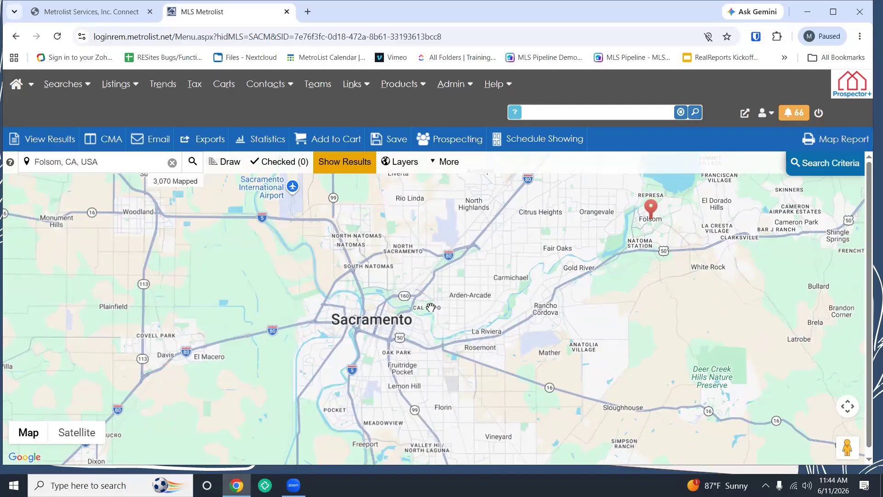
click(172, 163)
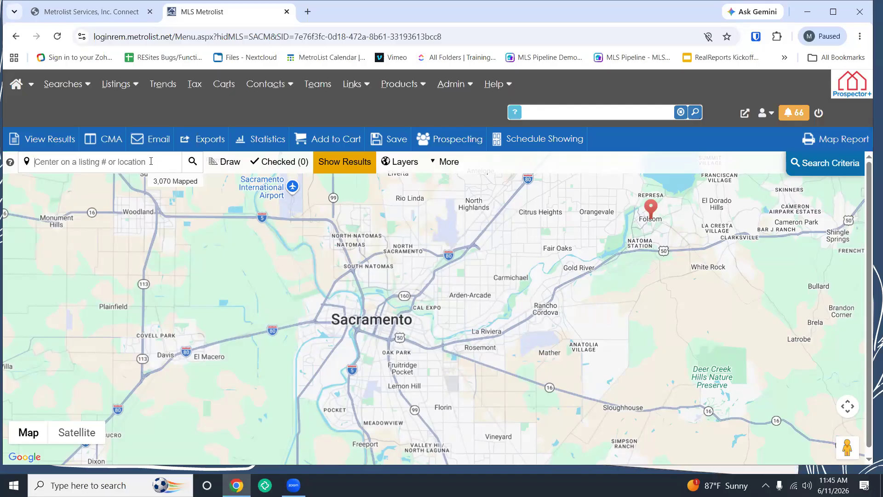
click(221, 172)
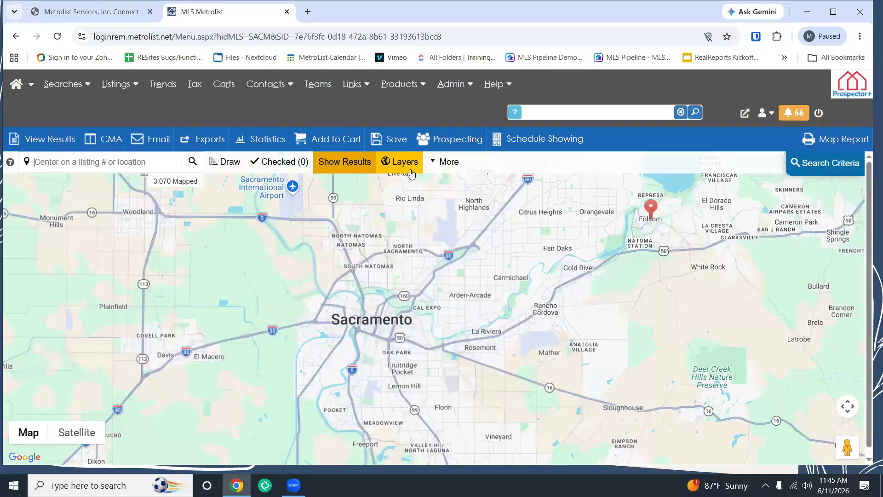
Step: Show the Criteria Summary: Residential property type, Active status, unmapped listings excluded
click(446, 162)
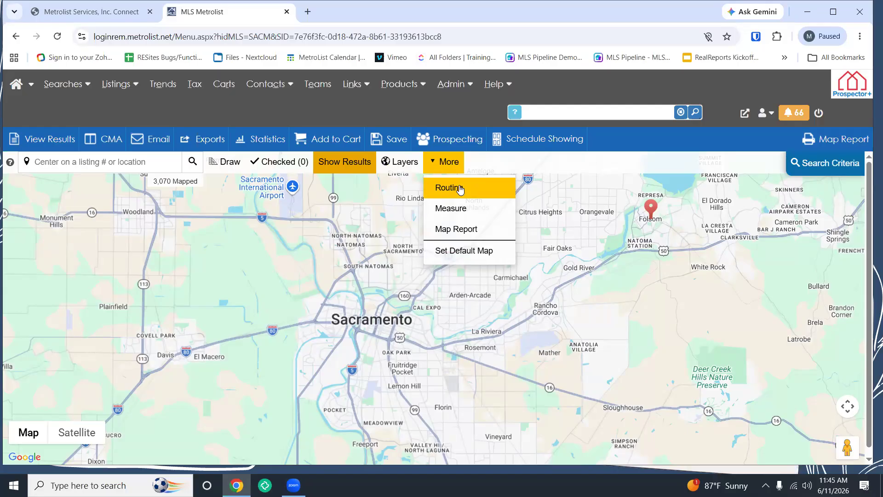
click(450, 165)
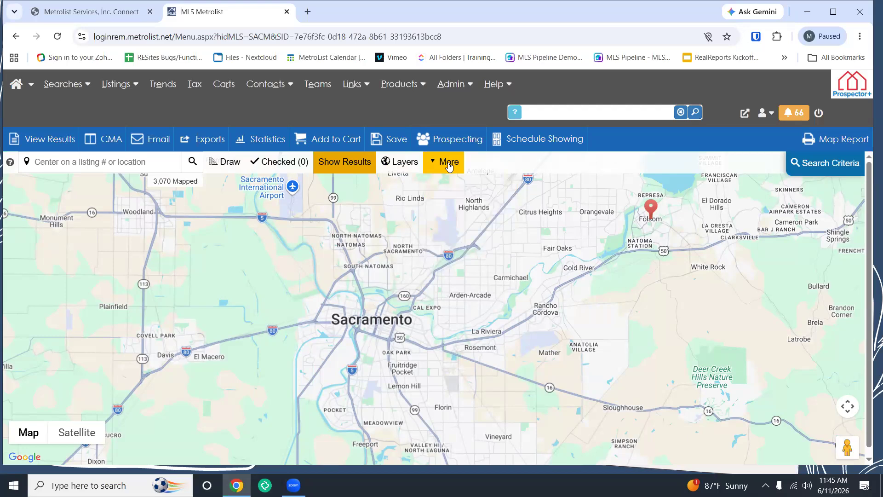
click(799, 165)
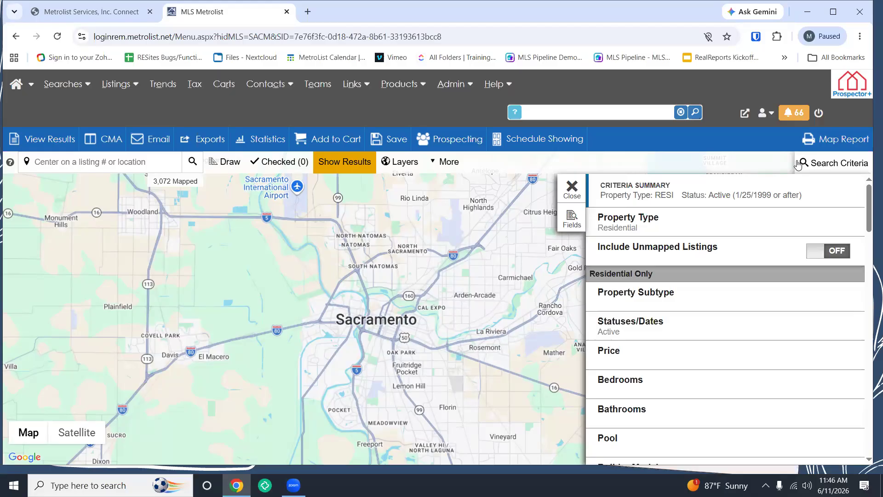
Step: Close the Criteria Summary panel to give the map its full width
click(570, 192)
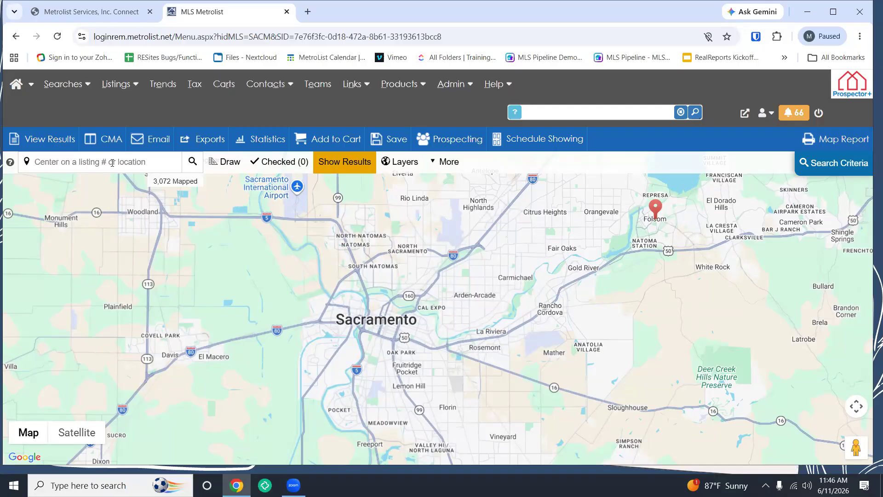
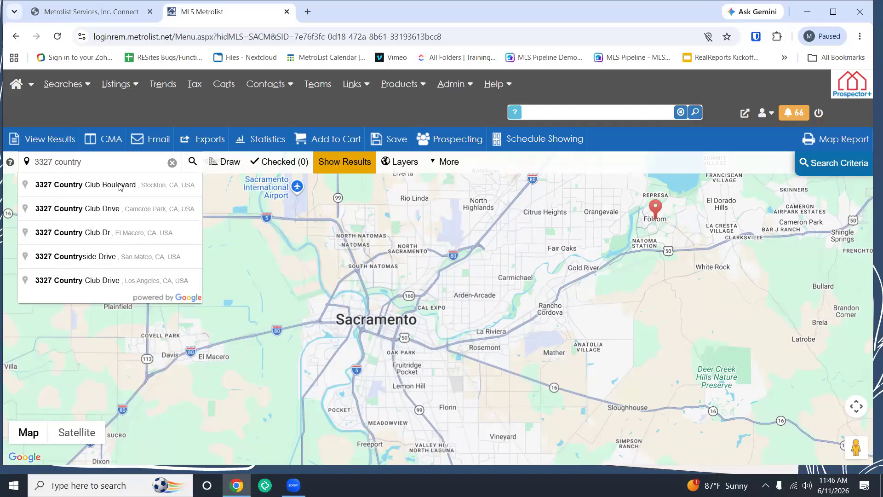
click(119, 184)
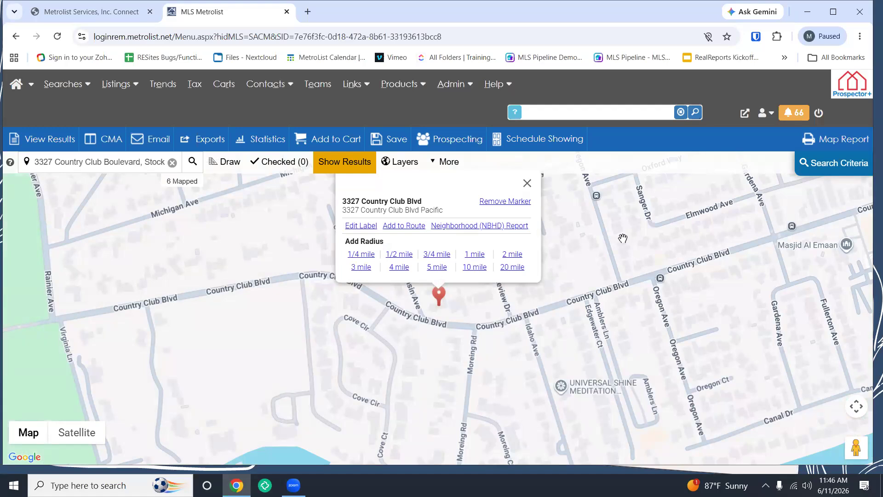
drag(624, 239, 625, 275)
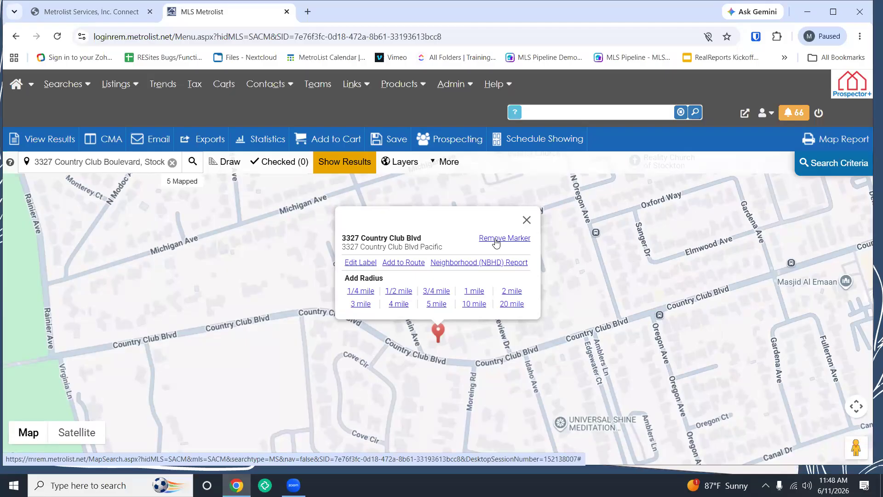
Step: Add a 1-mile radius around the Stockton address marker and center the circle on screen
click(475, 291)
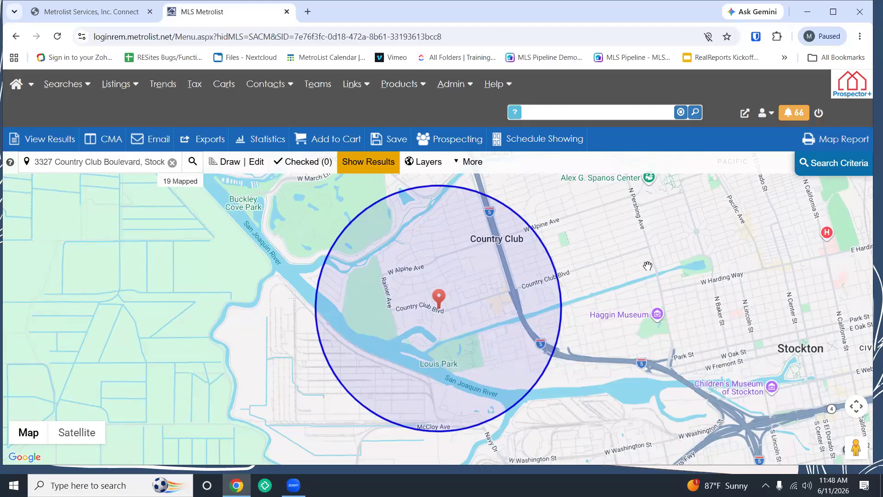
drag(647, 265, 608, 278)
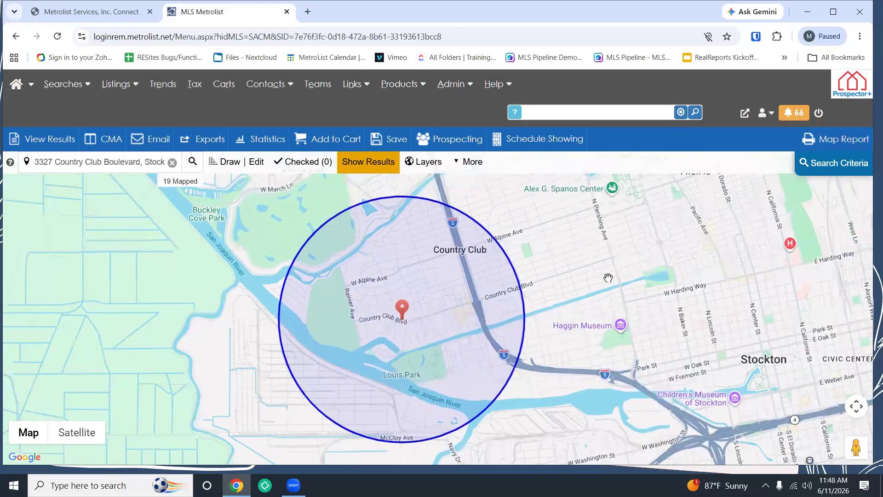
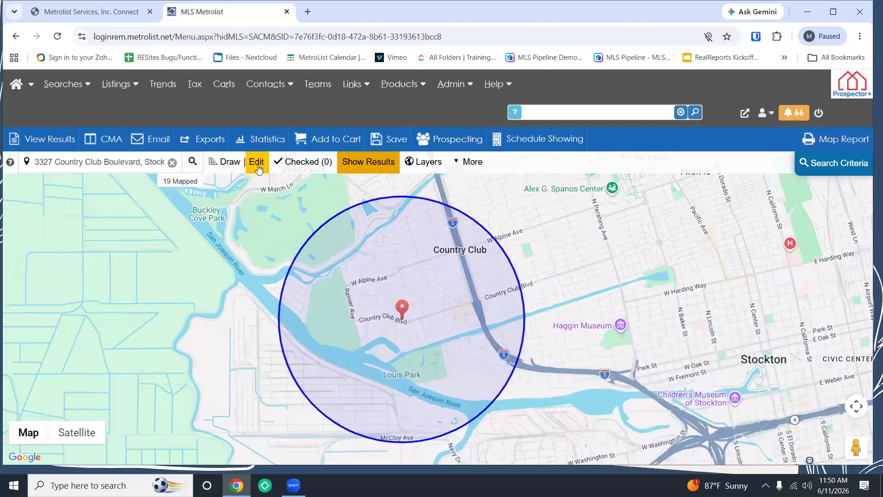
click(257, 163)
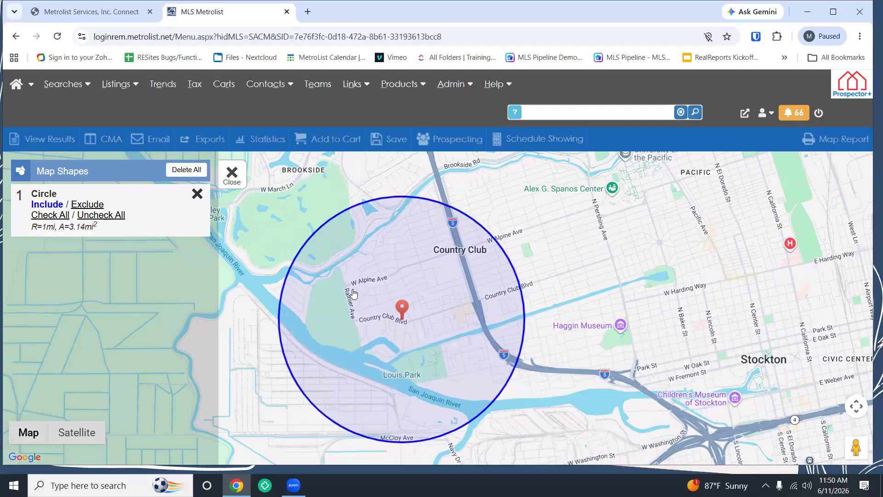
click(392, 283)
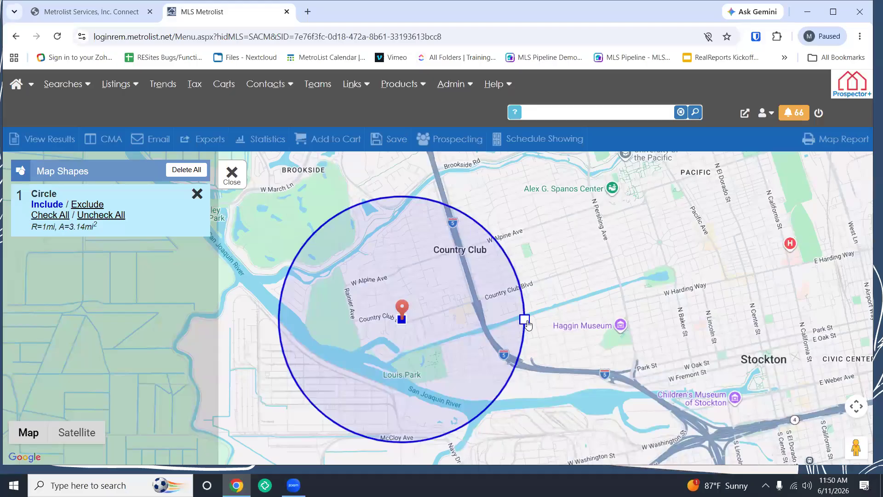
drag(528, 324, 465, 328)
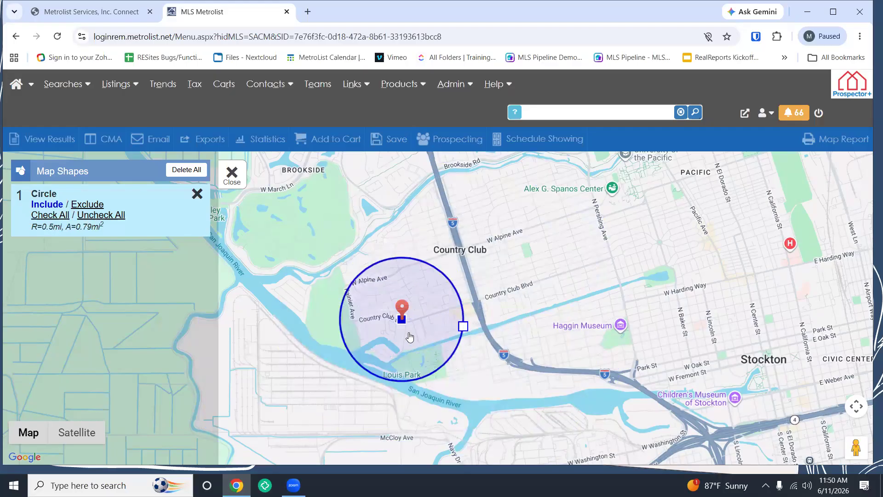
click(406, 309)
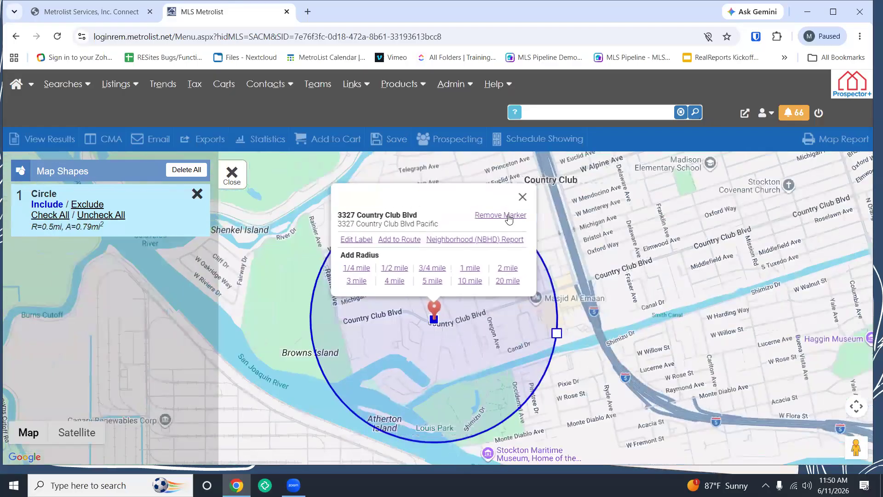
Step: Remove the address pin and move the half-mile circle north over Michigan Heights Baptist Church
click(509, 219)
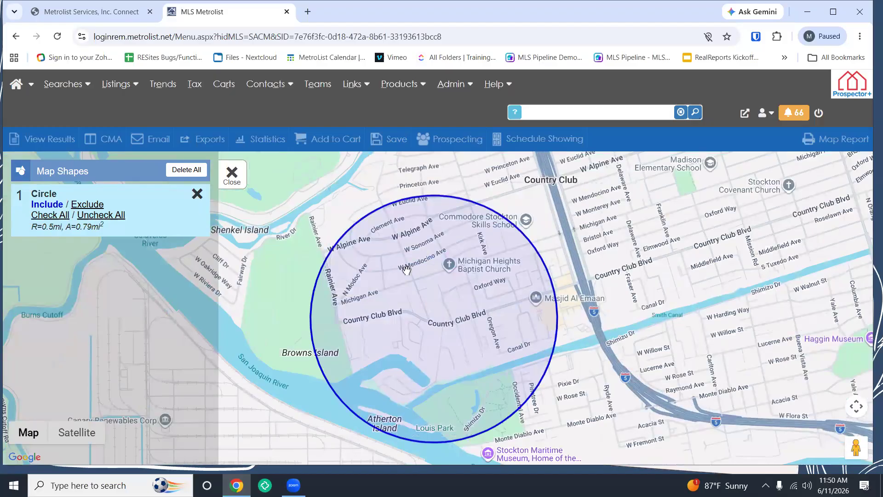
click(231, 175)
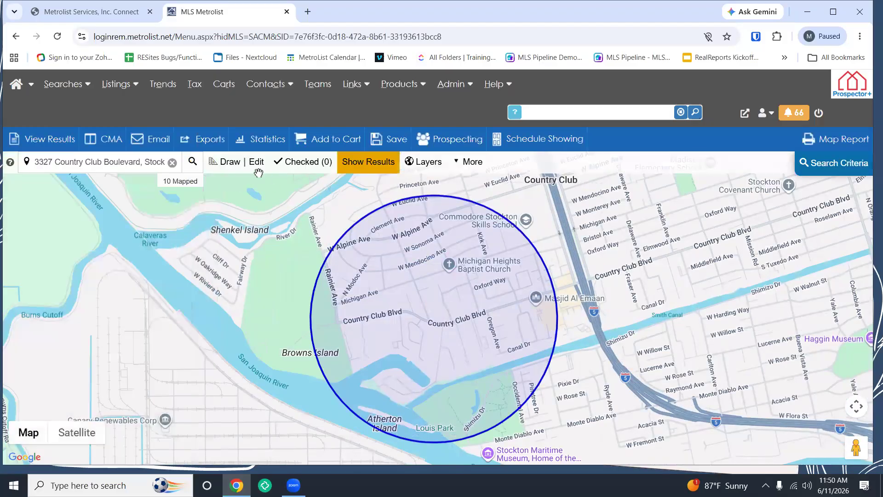
click(258, 163)
click(433, 321)
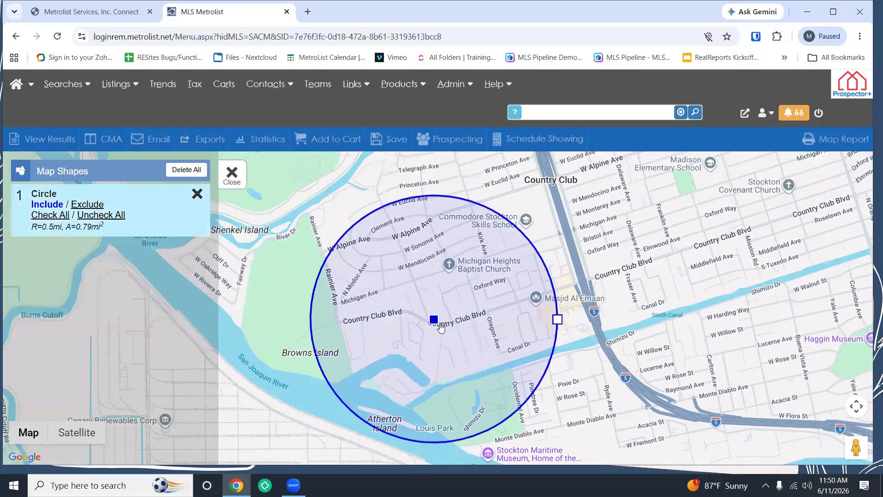
drag(433, 321, 437, 274)
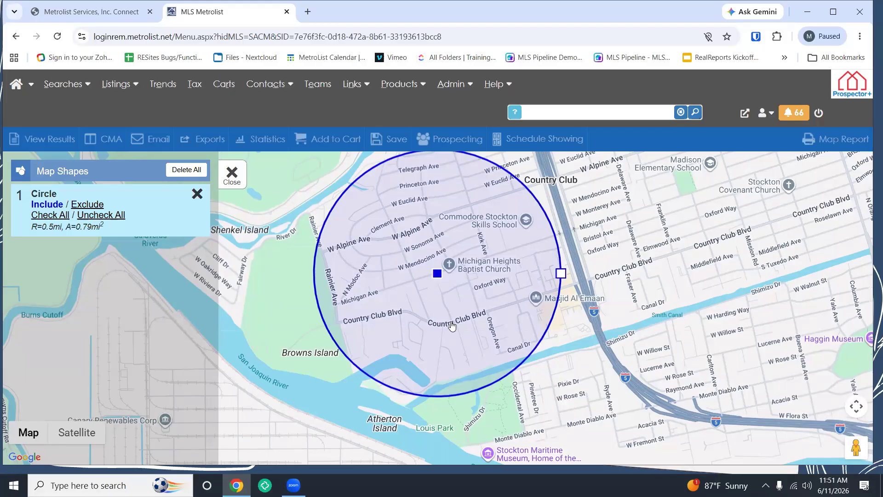
drag(628, 295, 591, 278)
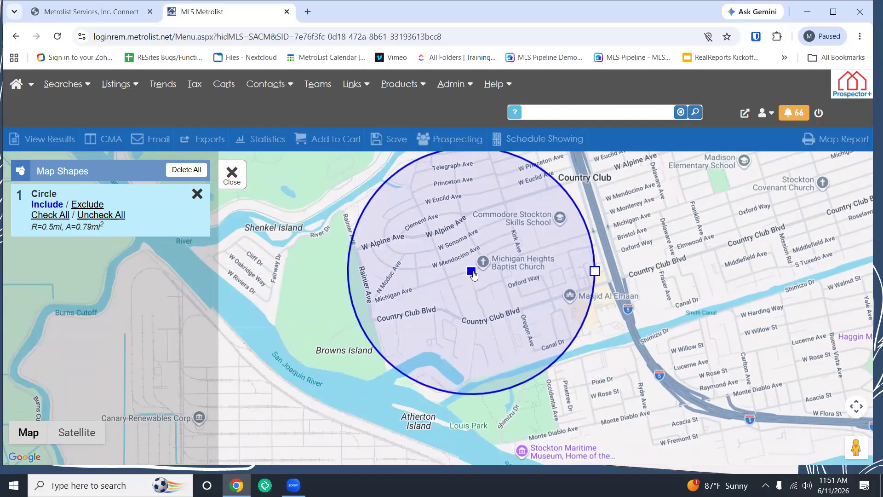
click(231, 173)
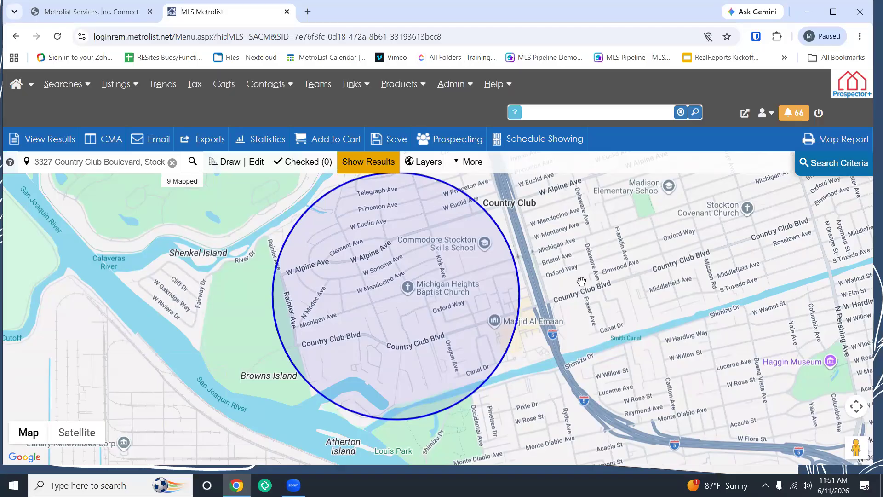
Step: Delete all shapes, zoom out to show all of Stockton, and choose the circle drawing tool
click(258, 170)
click(198, 194)
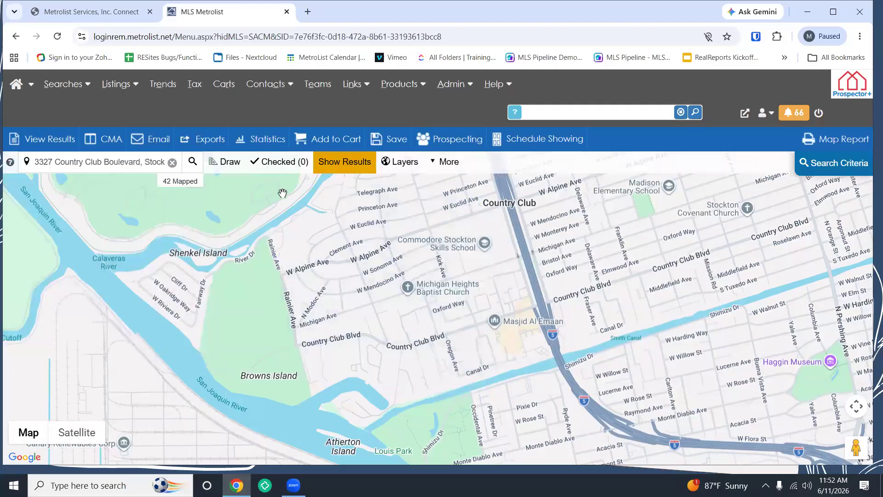
scroll(312, 225, down, 5)
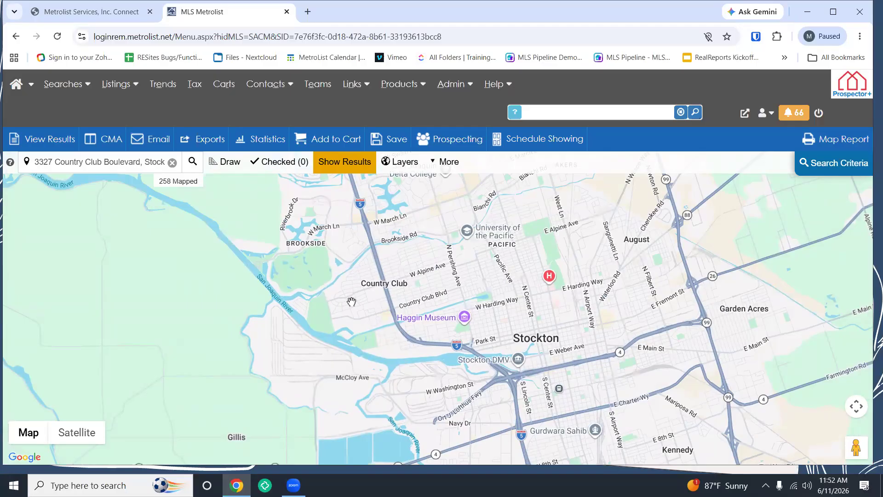
click(224, 164)
click(18, 162)
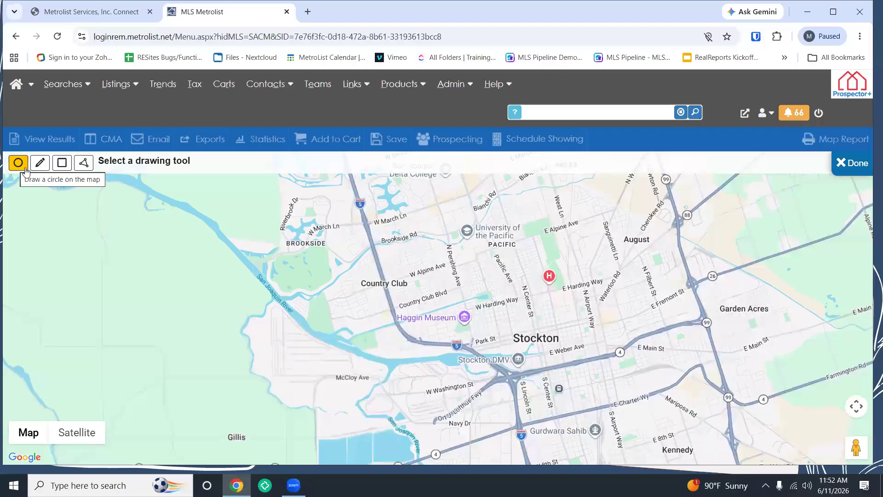
Step: Draw a circle of about 0.66-mile radius over the Country Club area
click(16, 164)
drag(345, 312, 366, 280)
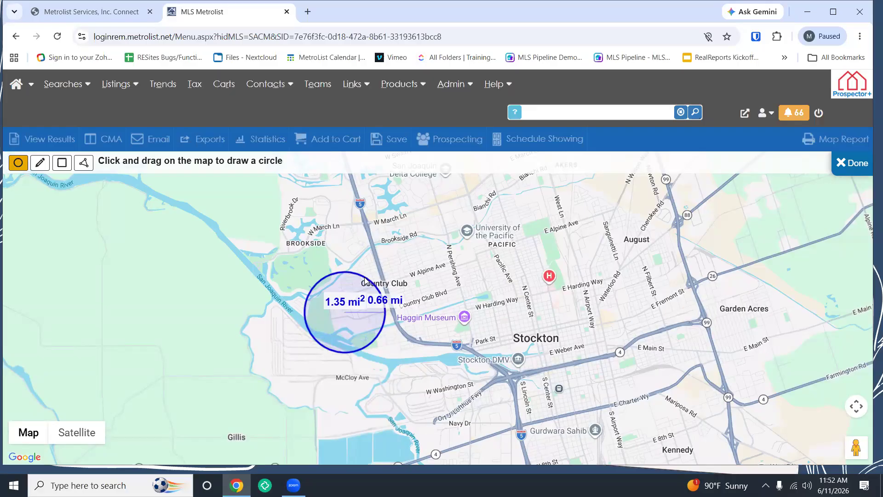
drag(364, 277, 365, 276)
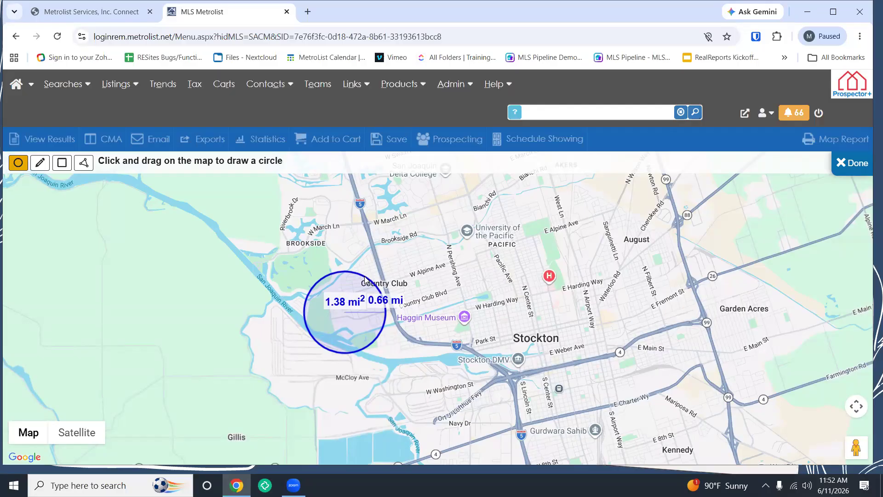
drag(366, 280, 365, 277)
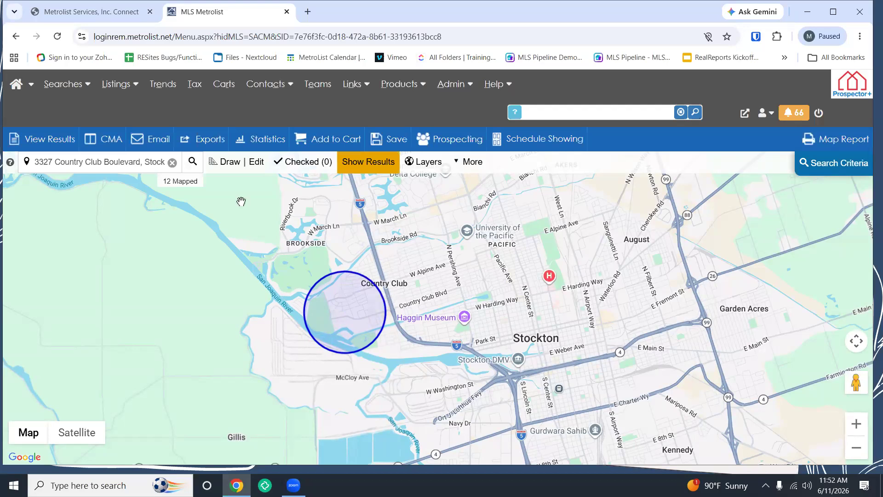
click(226, 166)
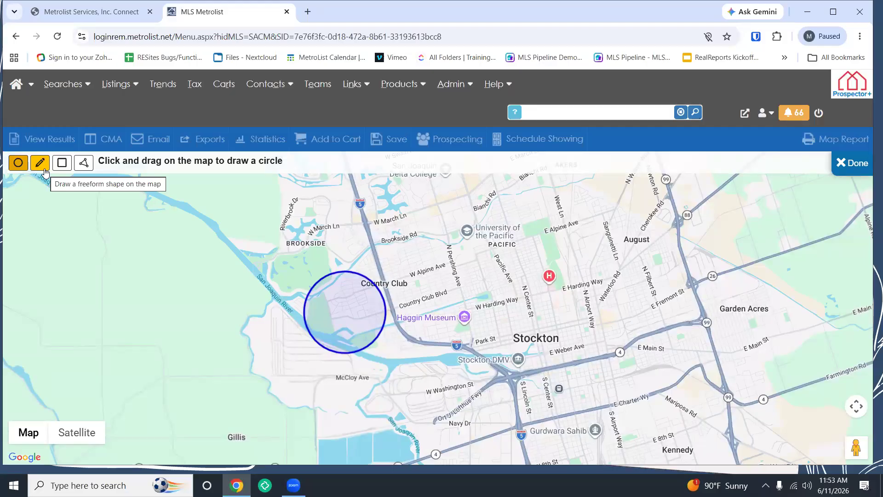
Step: Trace a freehand heart shape from University of the Pacific down to downtown Stockton
click(40, 163)
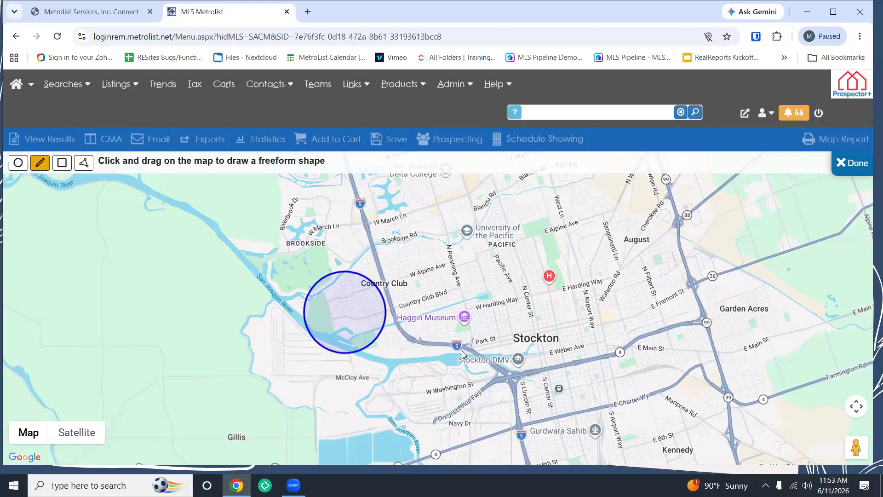
mouse_move(461, 354)
mouse_down()
mouse_move(411, 308)
mouse_move(408, 223)
mouse_move(503, 241)
mouse_move(586, 209)
mouse_move(576, 206)
mouse_up()
mouse_move(602, 301)
mouse_down()
mouse_move(566, 312)
mouse_move(506, 368)
mouse_move(453, 347)
mouse_up()
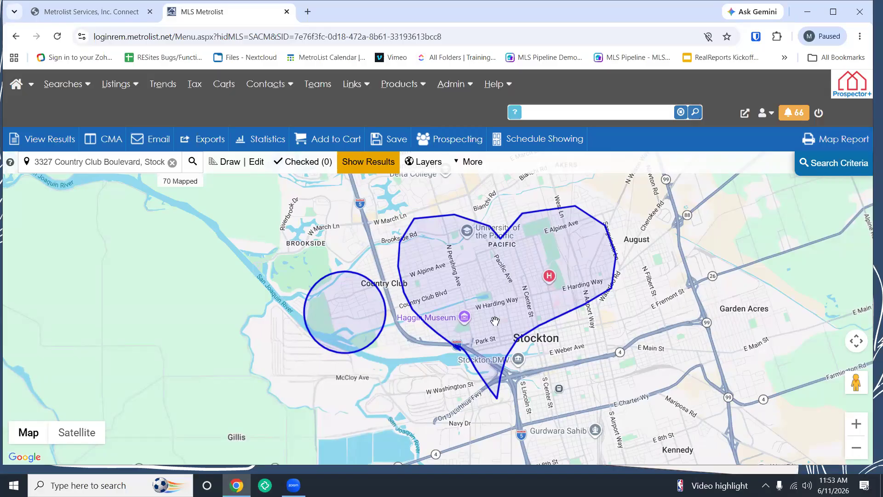
Step: Draw a rectangle search area over Brookside, north of the Country Club circle
click(225, 162)
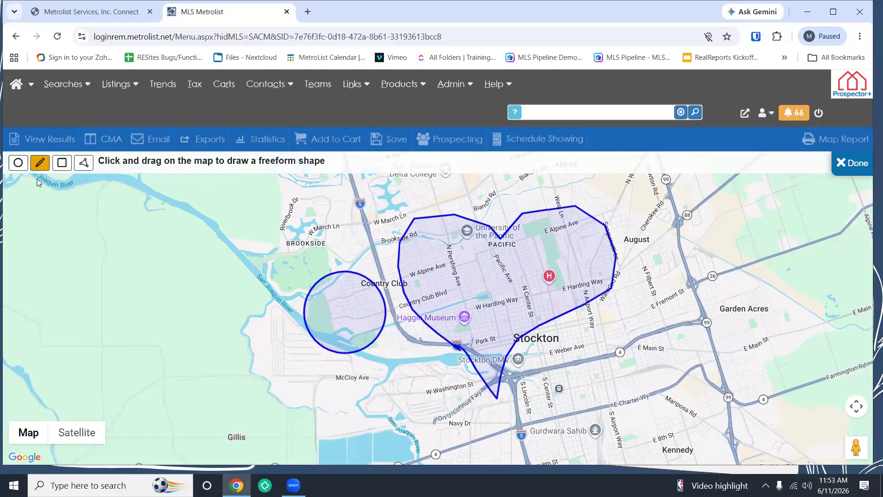
click(61, 164)
mouse_move(290, 216)
mouse_down()
mouse_move(360, 266)
mouse_move(366, 289)
mouse_up()
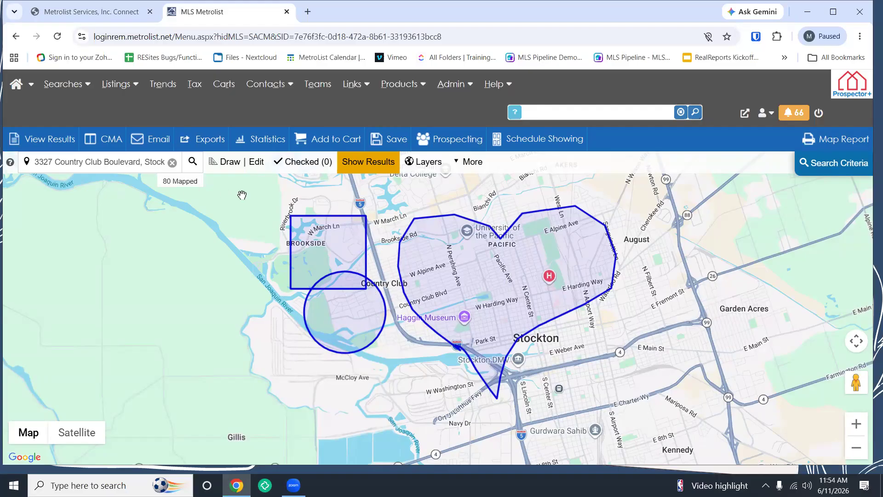
click(231, 162)
click(84, 162)
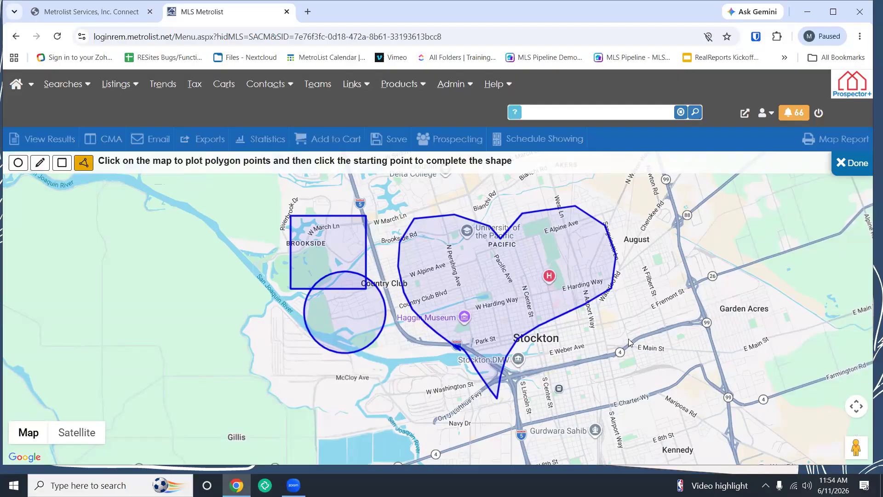
Step: Plot a jagged polygon from E Main St east around Garden Acres, closing it at its start
click(645, 368)
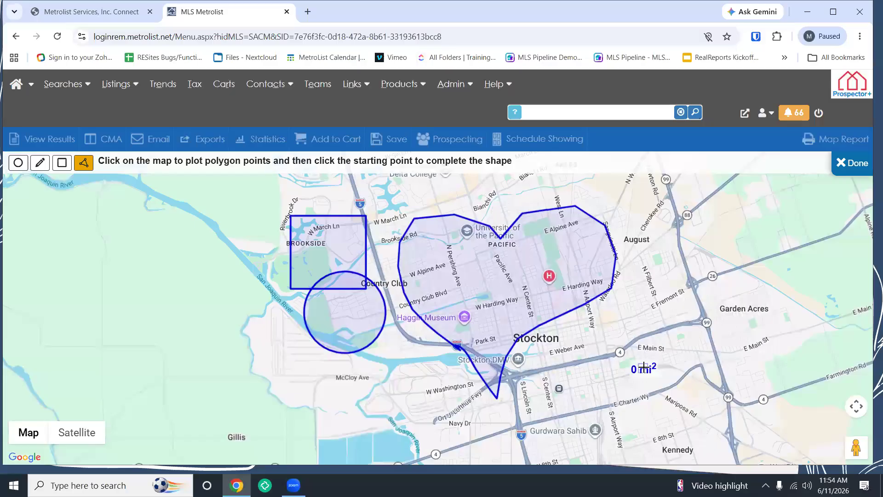
click(592, 297)
click(699, 258)
click(814, 300)
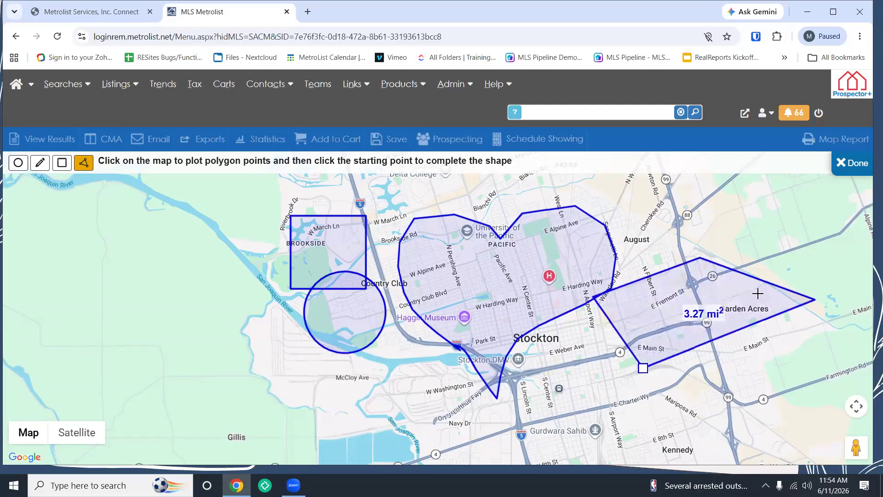
click(740, 292)
click(770, 363)
click(713, 305)
click(706, 390)
click(685, 326)
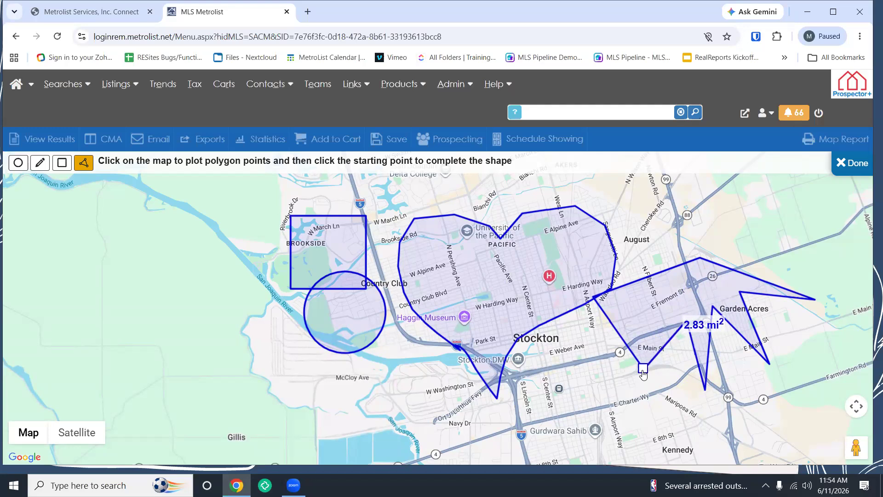
click(643, 369)
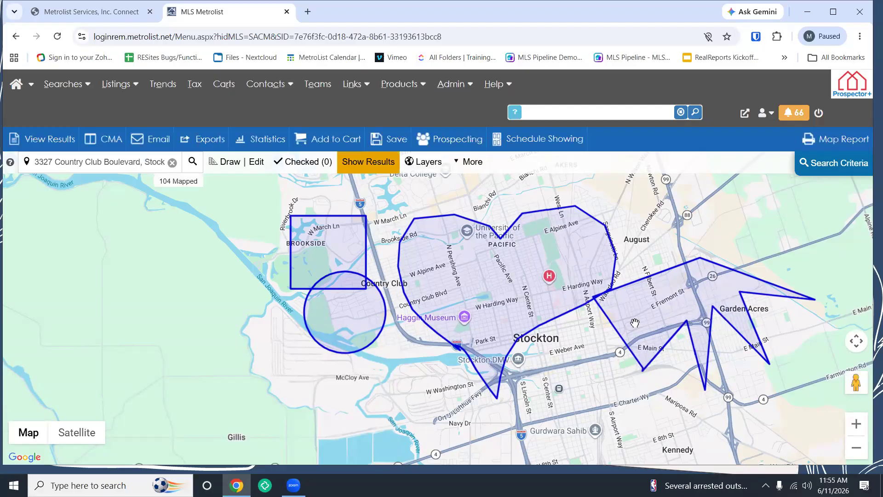
Step: Show the listings inside the four drawn shapes and open the Map Shapes list
click(369, 167)
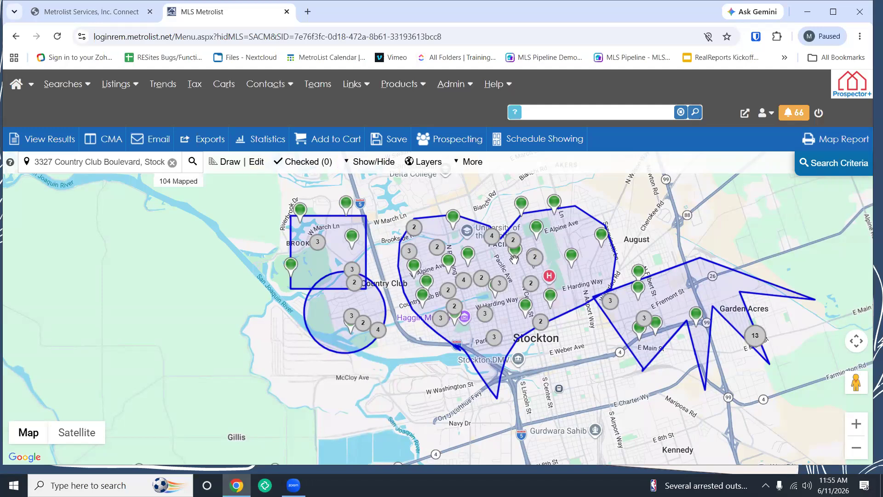
click(257, 164)
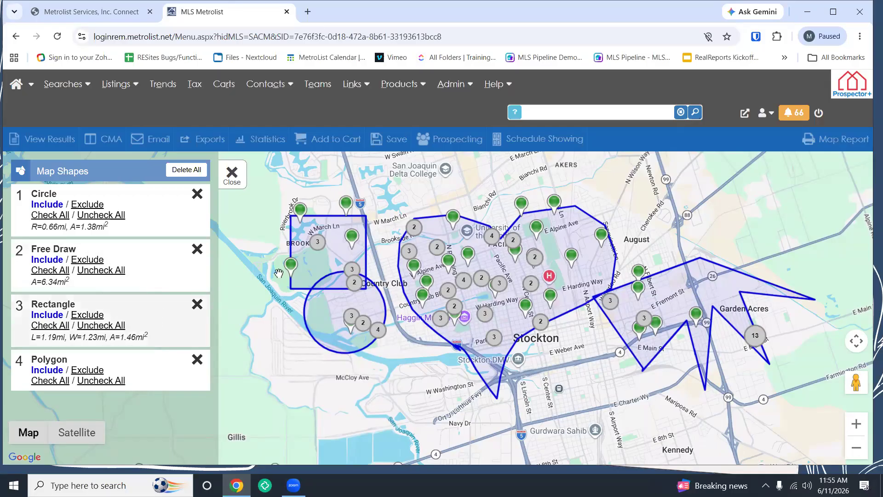
Step: Move the rectangle from Brookside into central Stockton near University of the Pacific
click(324, 276)
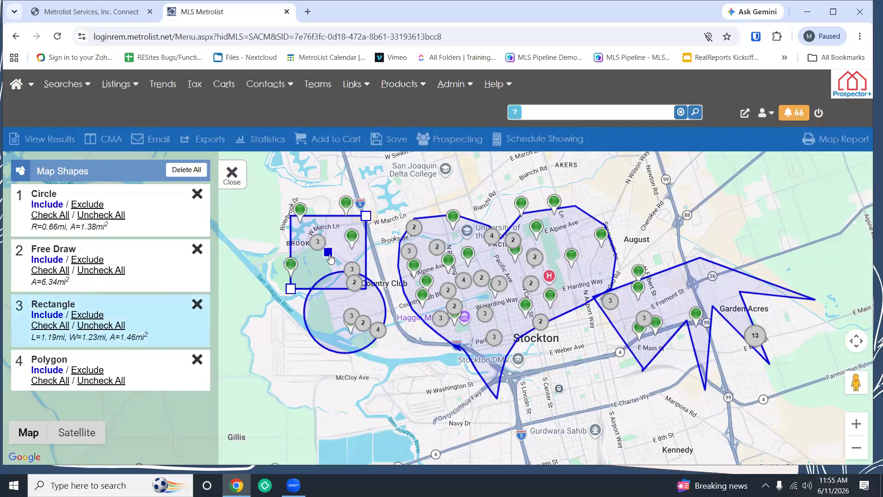
drag(331, 259, 463, 276)
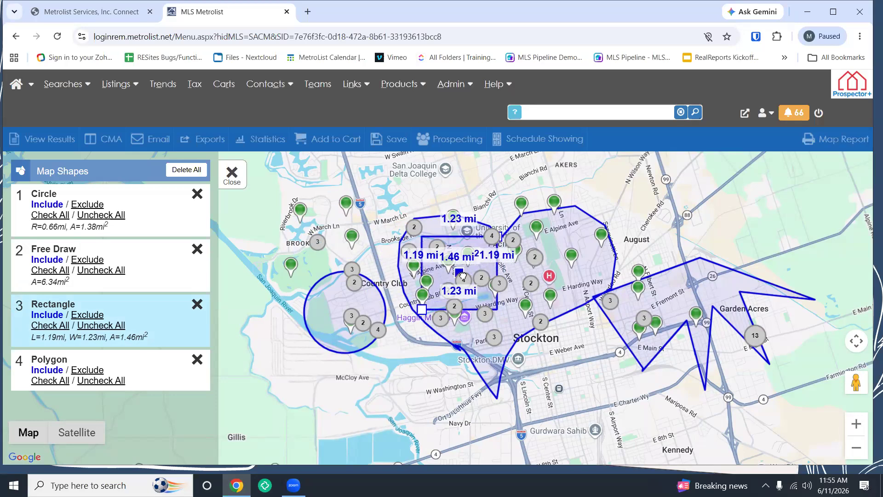
drag(463, 275, 464, 275)
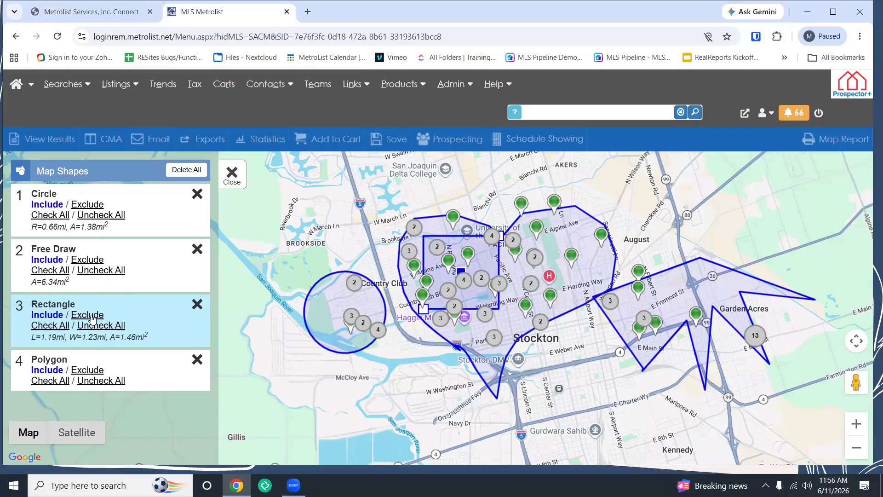
Step: Set the rectangle to Exclude and nudge it east over Pacific Ave
click(92, 316)
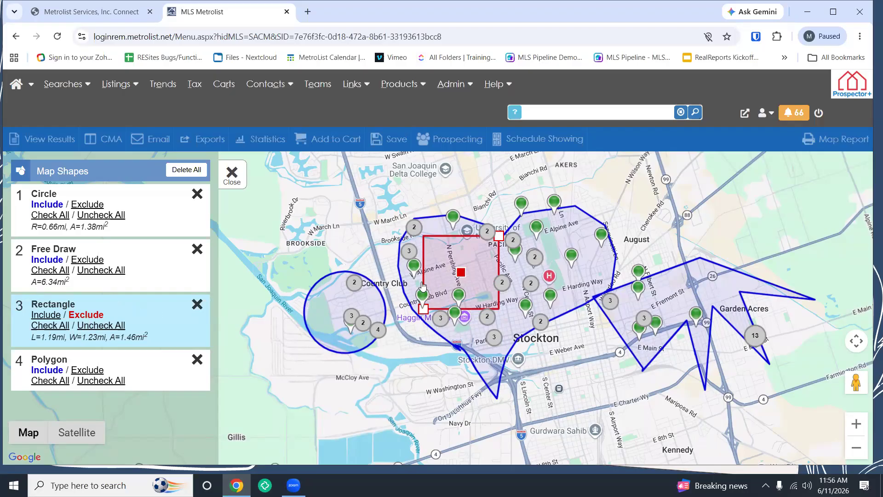
drag(461, 273, 487, 286)
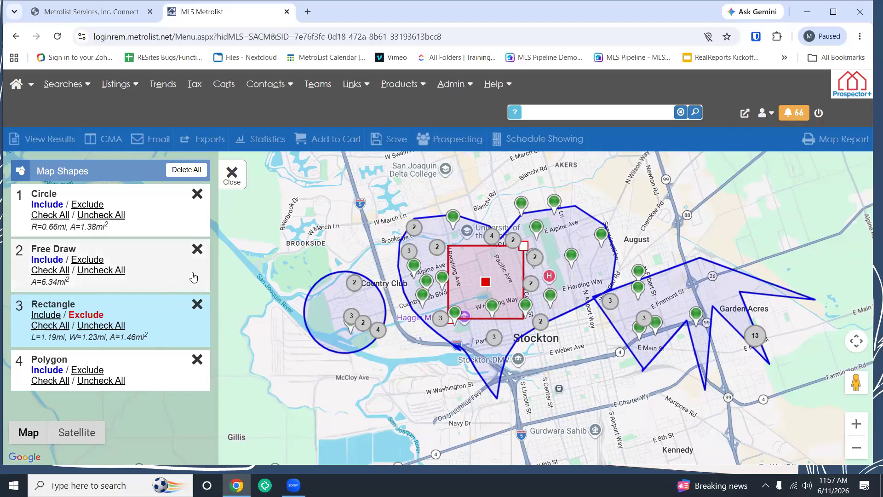
Step: Move one vertex of the freehand search area and shift it so it covers 6.4 mi²
click(582, 234)
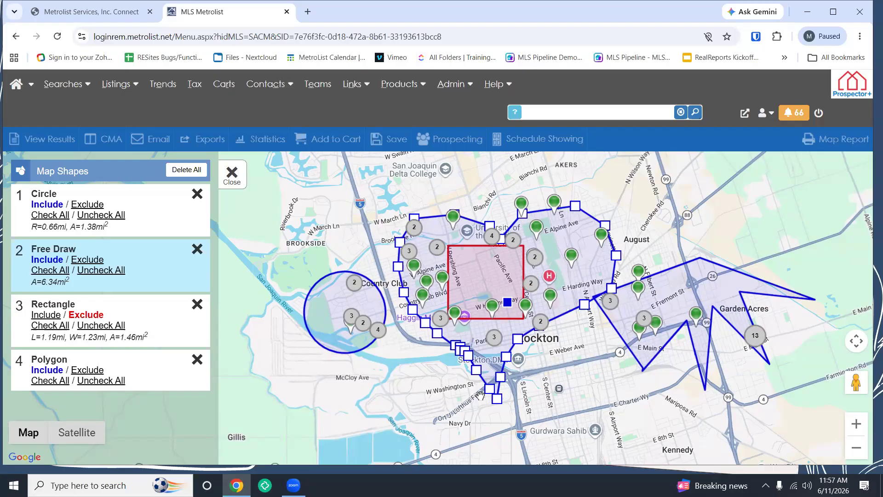
mouse_move(439, 340)
mouse_down()
mouse_move(402, 354)
mouse_move(431, 340)
mouse_up()
mouse_move(504, 304)
mouse_down()
mouse_move(492, 318)
mouse_move(467, 271)
mouse_move(511, 282)
mouse_move(493, 320)
mouse_move(499, 307)
mouse_up()
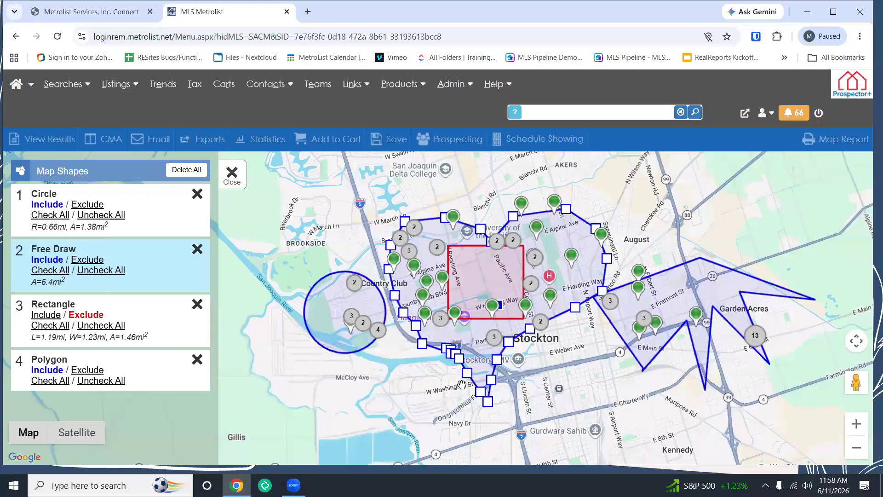
Step: Remove the Polygon entry from the Map Shapes list
click(197, 361)
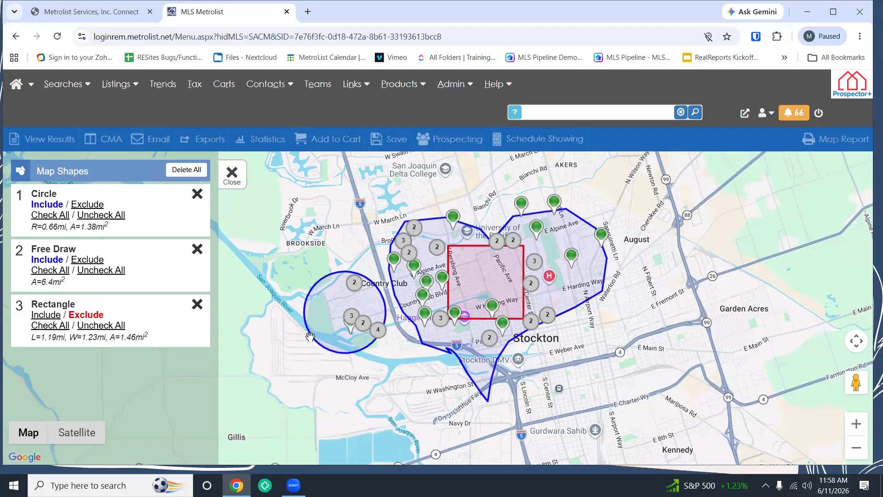
Step: Close the Map Shapes panel to return to the map, now showing 54 listings
click(232, 174)
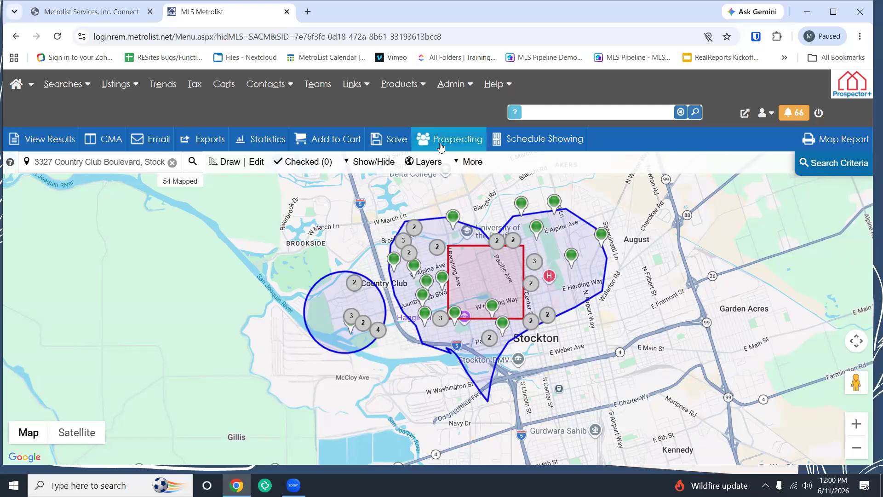
click(419, 141)
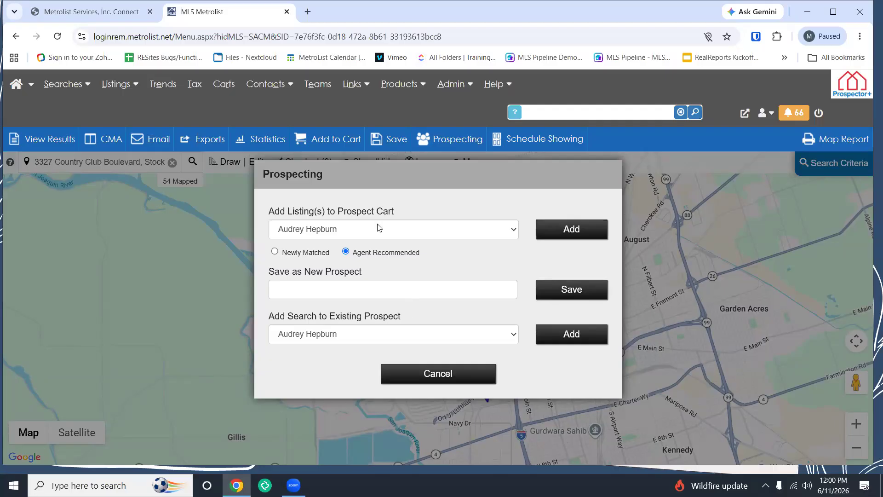
click(358, 339)
scroll(351, 310, down, 1)
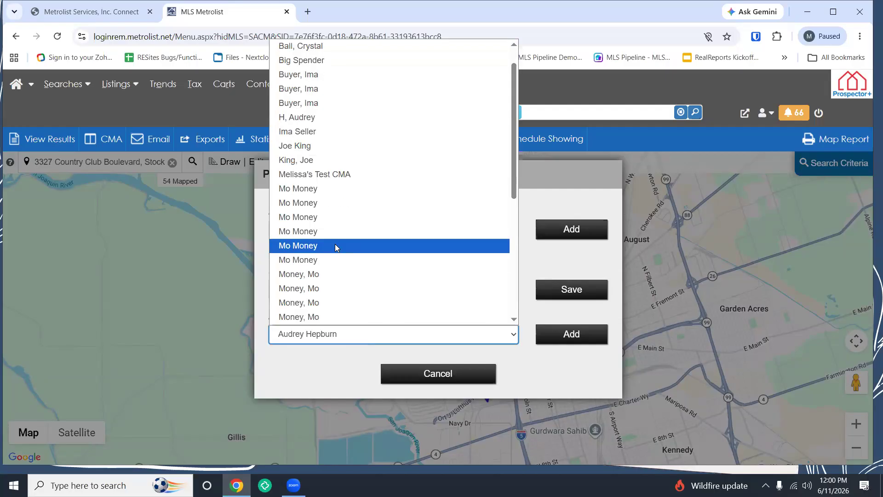
click(335, 245)
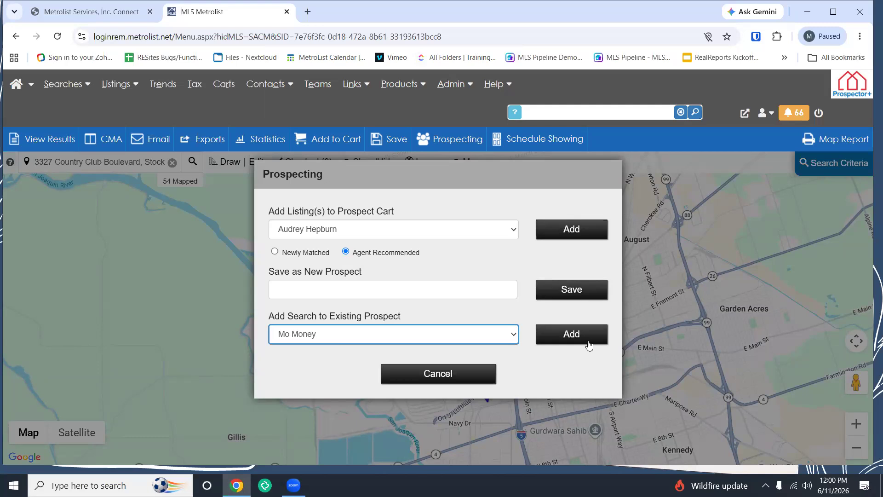
click(462, 368)
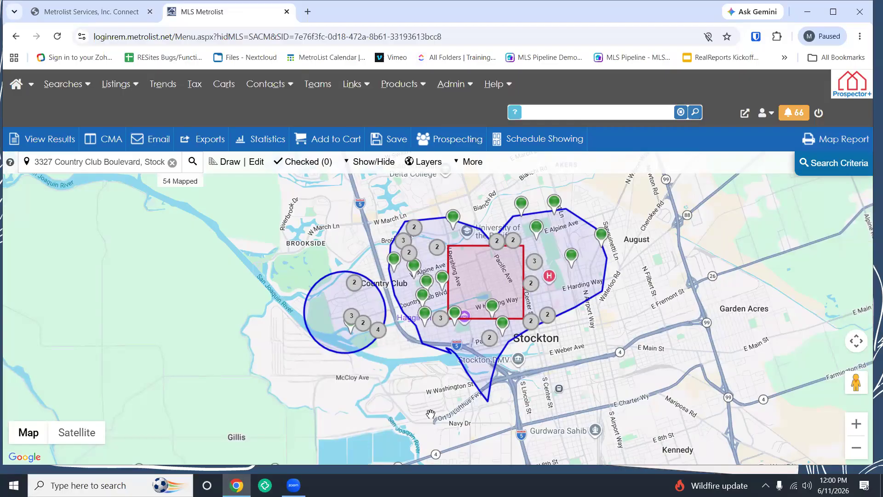
Step: Reopen Prospecting, view the existing-prospect list and new-prospect name field, then cancel without saving
click(457, 144)
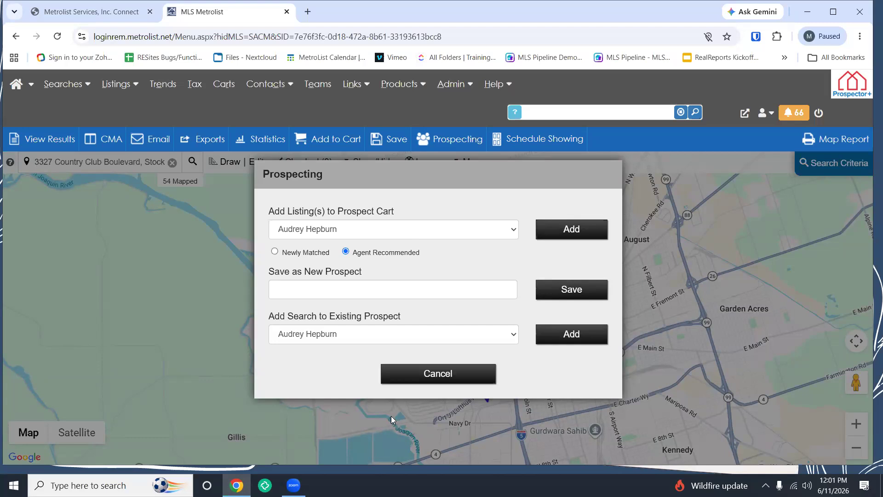
click(387, 339)
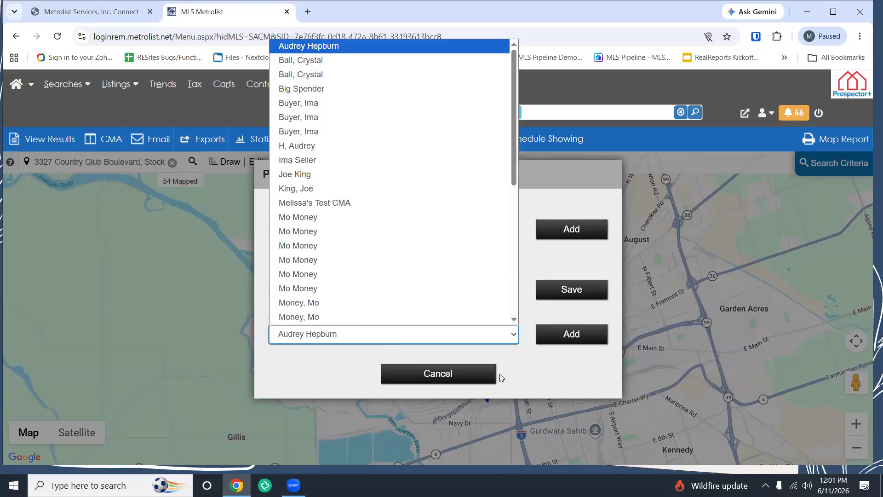
click(572, 382)
click(444, 286)
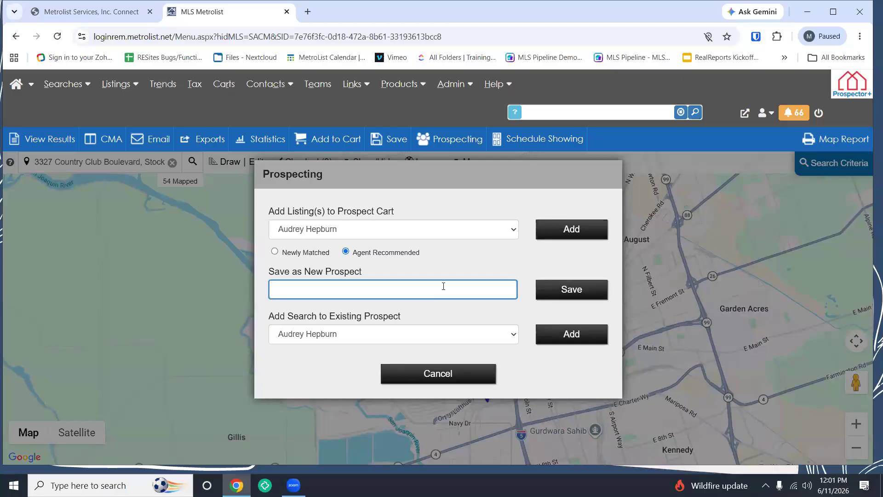
click(431, 375)
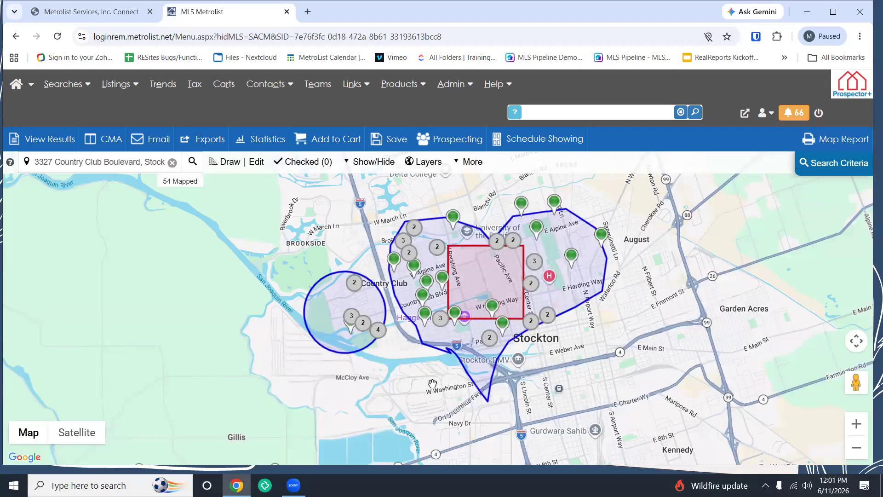
Step: Open the Criteria Summary: 3 map shapes, Residential, Active since 1/25/1999
drag(570, 343, 564, 345)
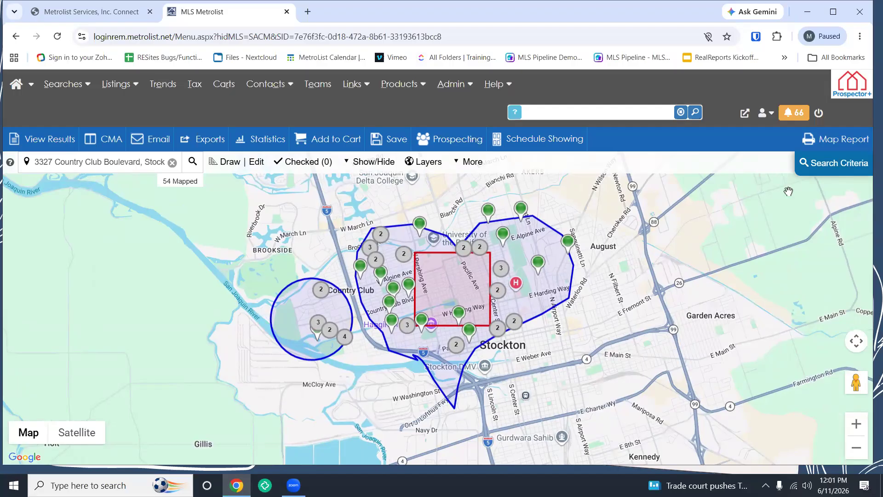
click(819, 178)
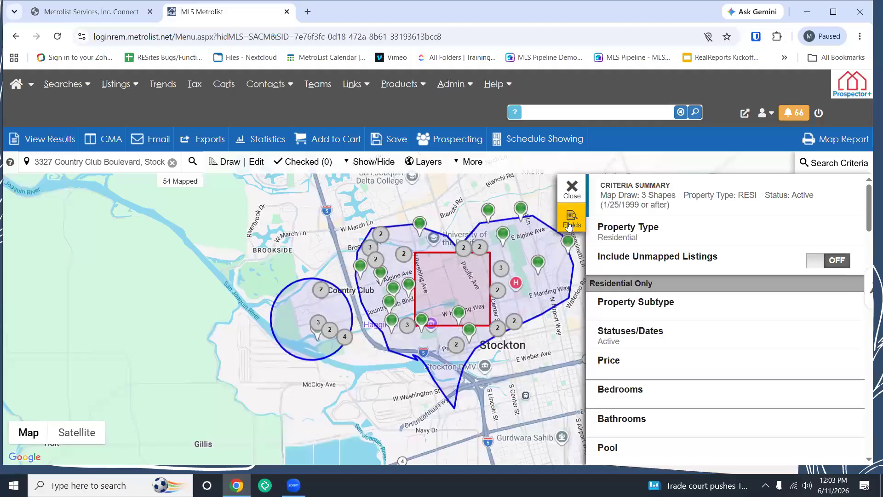
Step: Add Association Name from Available Fields to the Selected Fields, making 54 fields
click(828, 168)
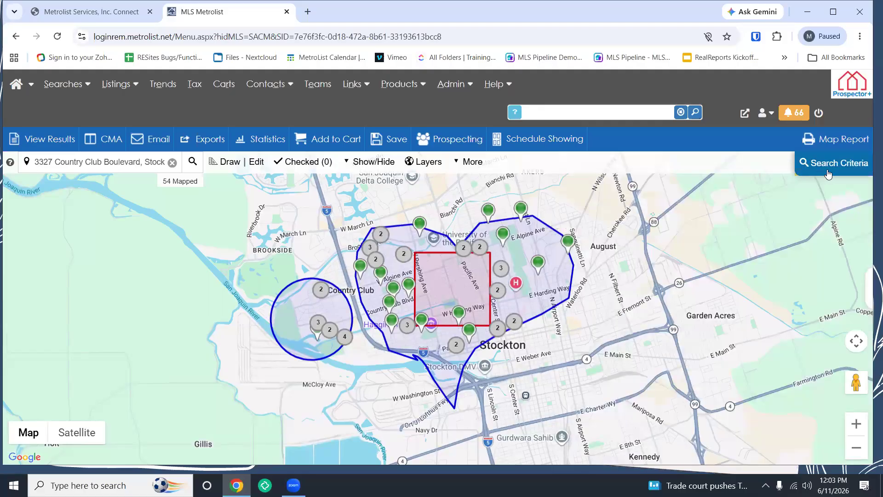
click(827, 172)
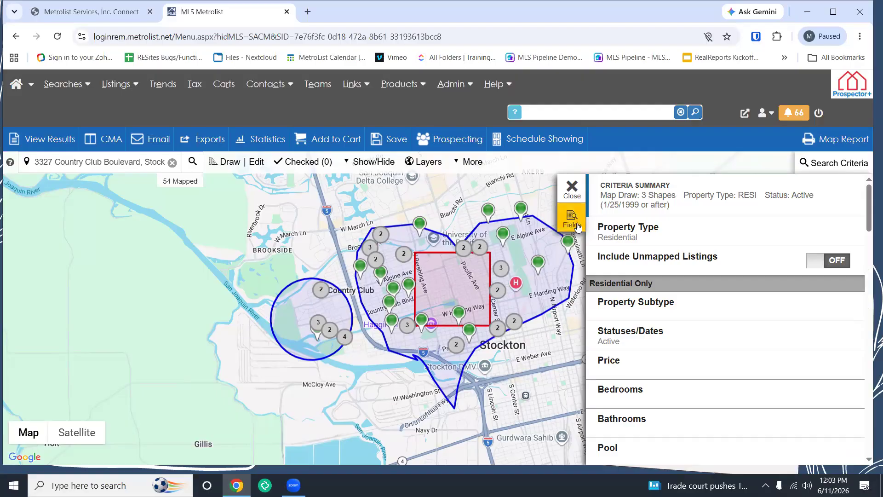
click(577, 226)
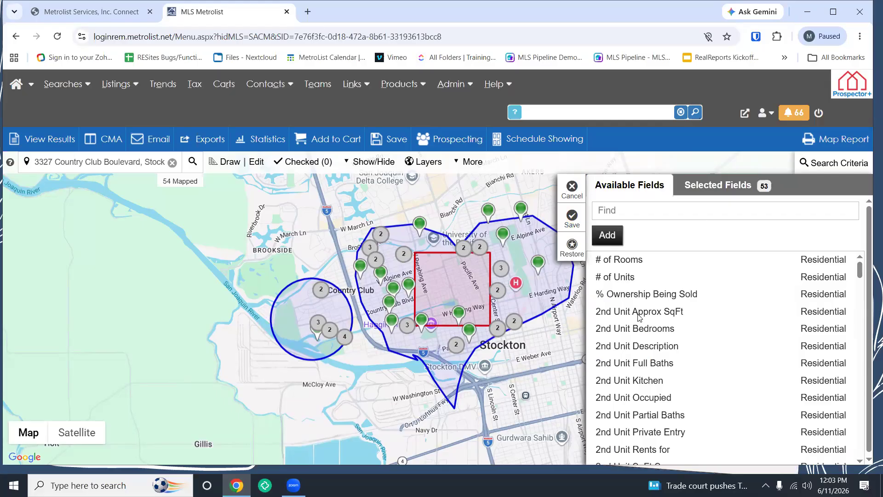
scroll(638, 317, down, 4)
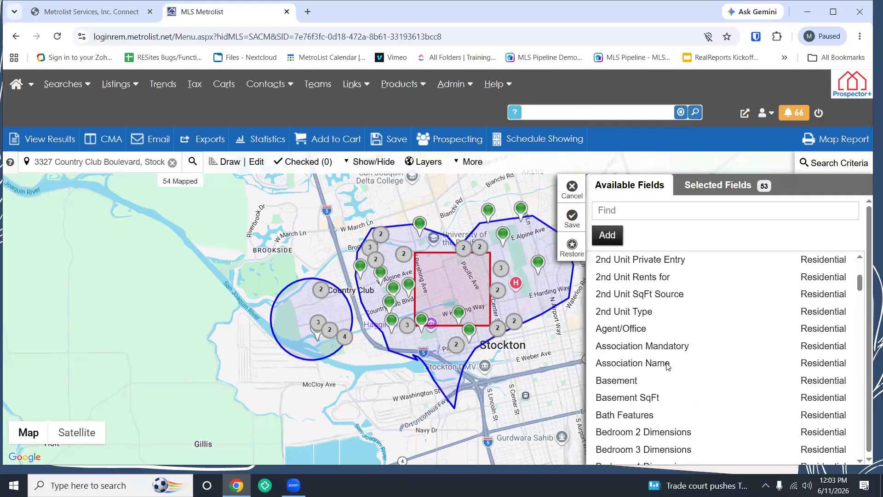
click(668, 367)
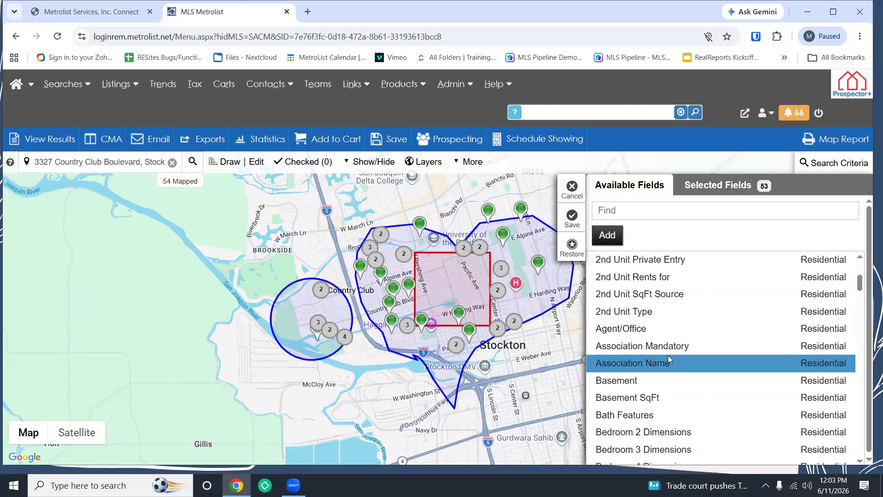
click(608, 236)
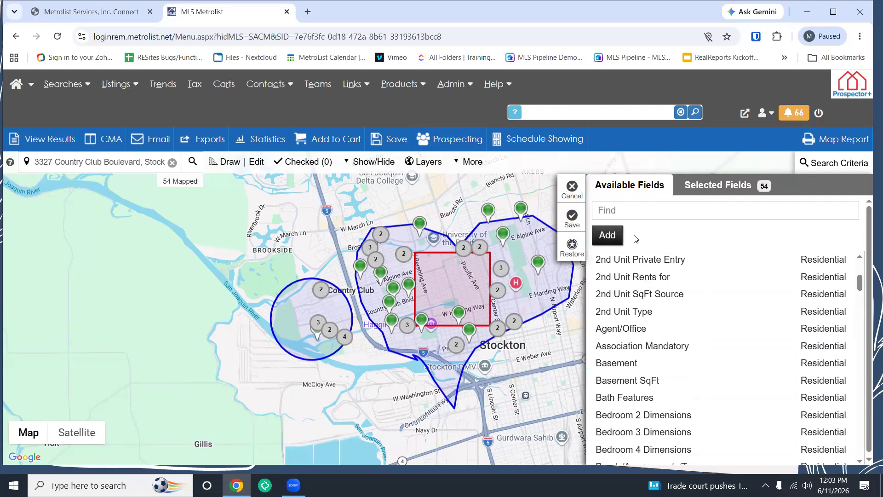
Step: Move Stories up in Selected Fields so it sits just below Pool
click(720, 183)
scroll(718, 313, down, 1)
scroll(713, 316, up, 1)
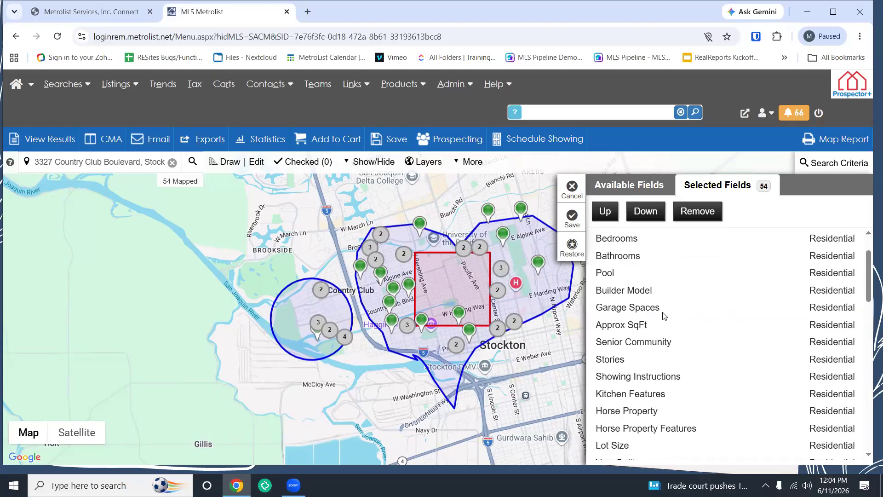
click(617, 361)
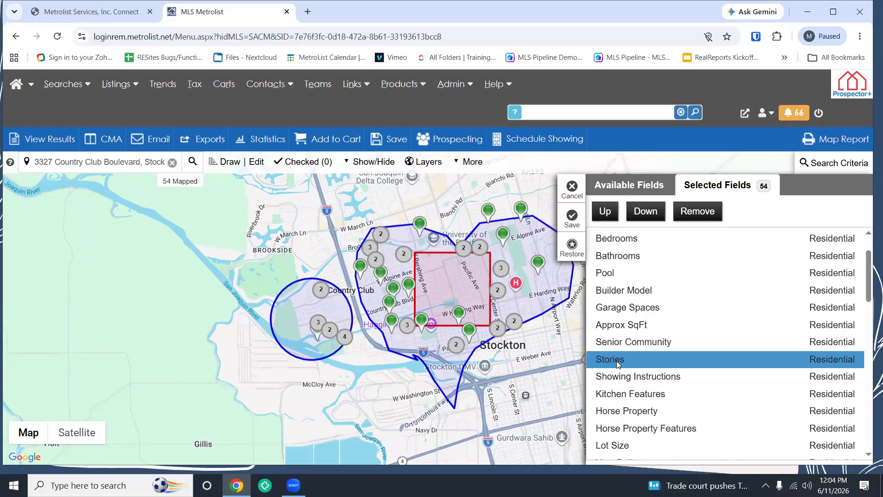
click(606, 212)
click(606, 216)
click(606, 216)
click(605, 216)
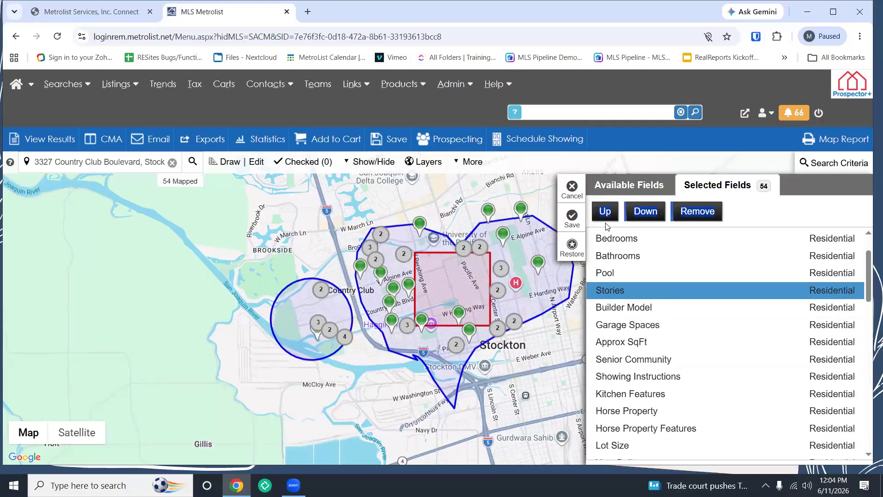
Step: Remove Builder Model, move Senior Community above Approx SqFt, and save the fields
click(624, 309)
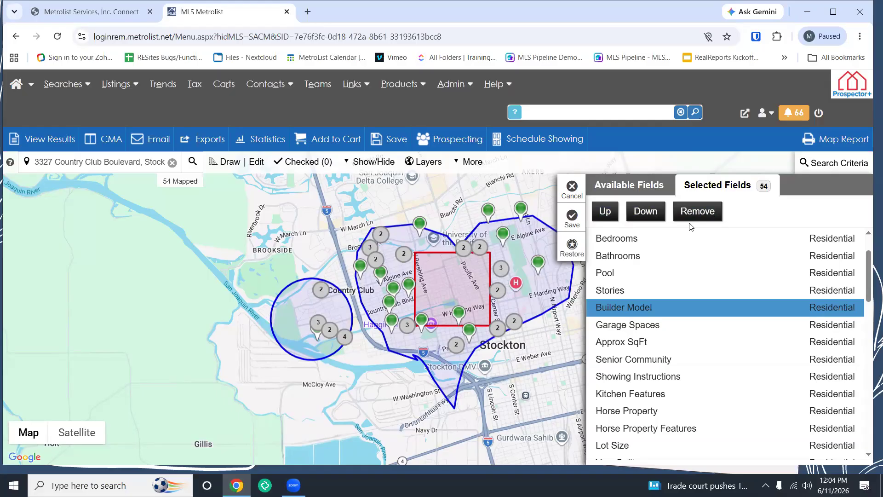
click(699, 215)
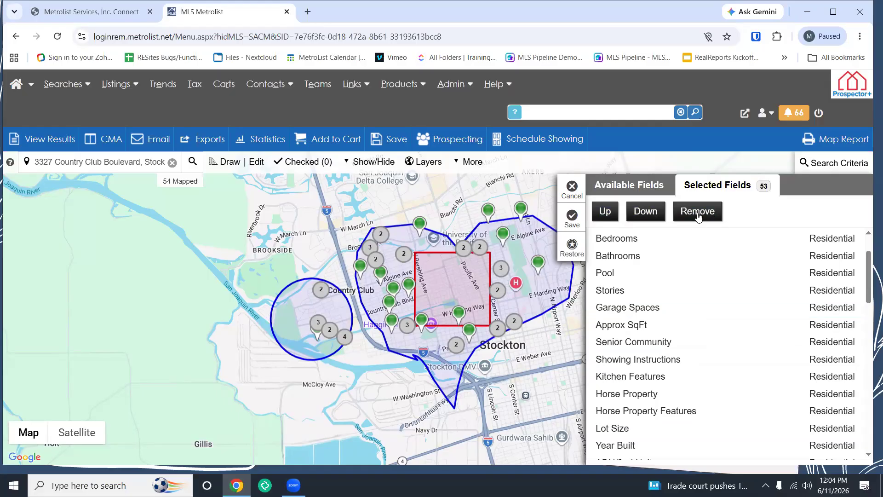
click(644, 343)
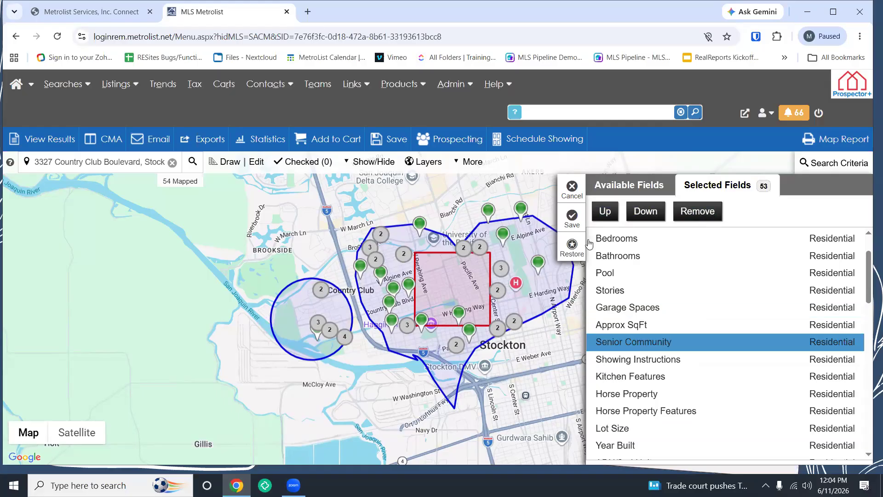
click(603, 214)
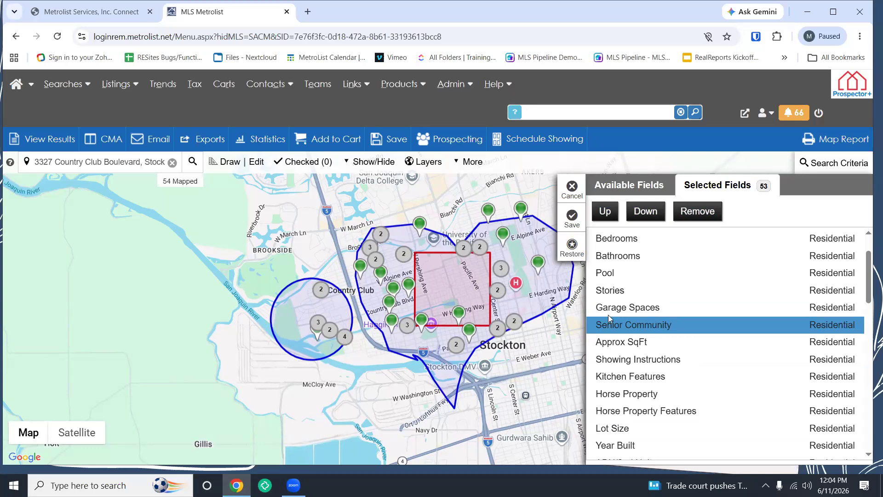
click(572, 217)
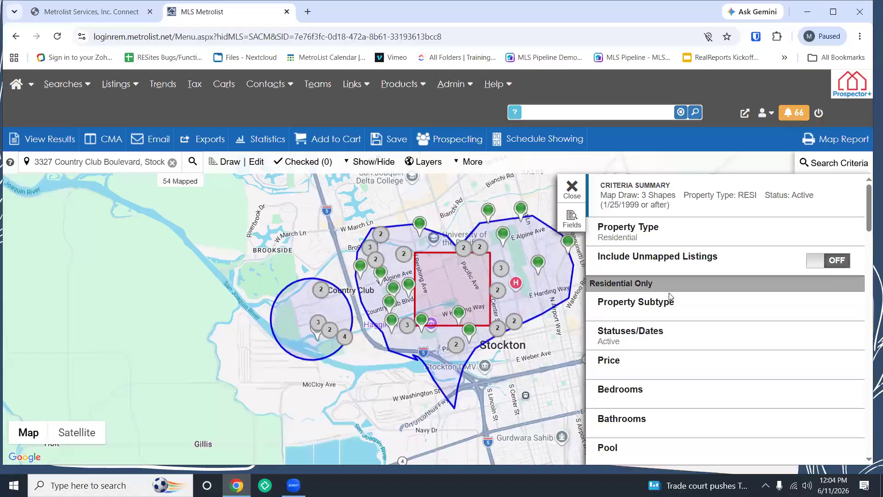
scroll(667, 389, down, 5)
scroll(666, 392, down, 1)
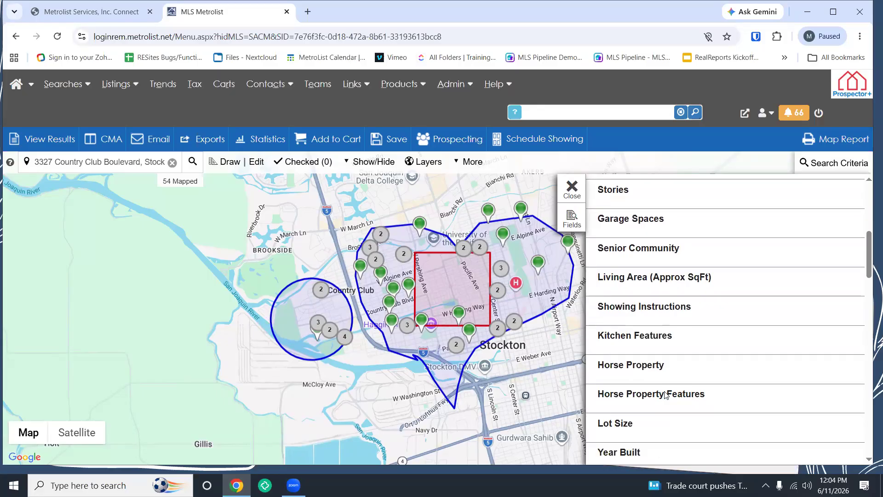
scroll(666, 394, up, 6)
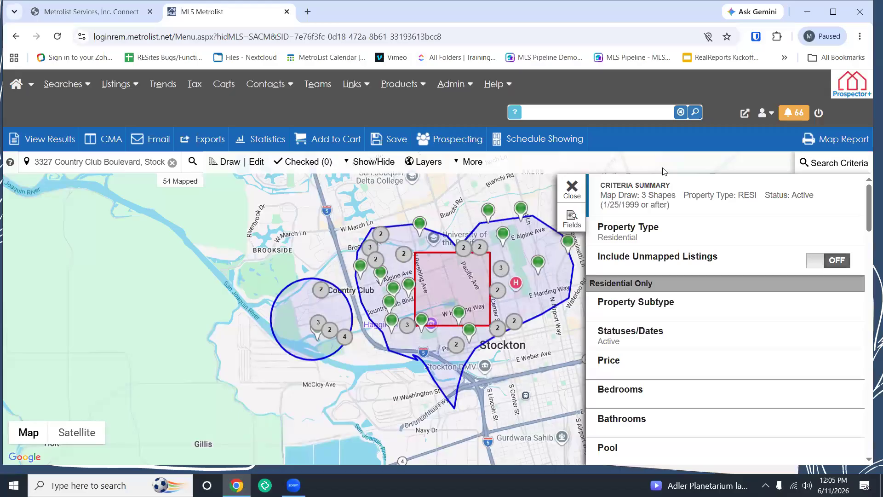
scroll(665, 357, down, 3)
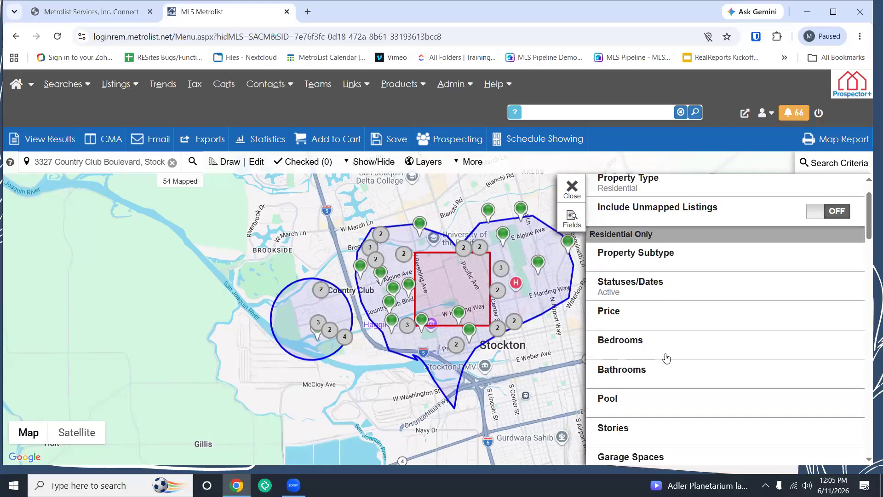
scroll(667, 359, down, 1)
scroll(664, 351, up, 4)
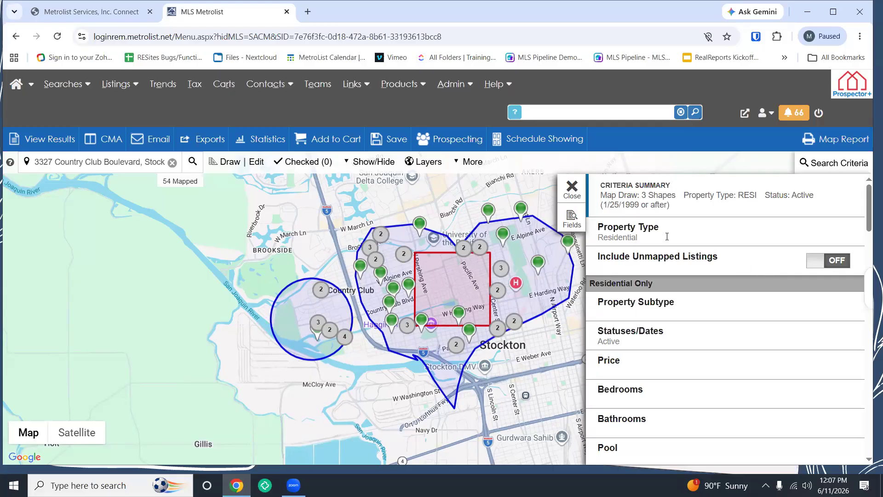
click(577, 190)
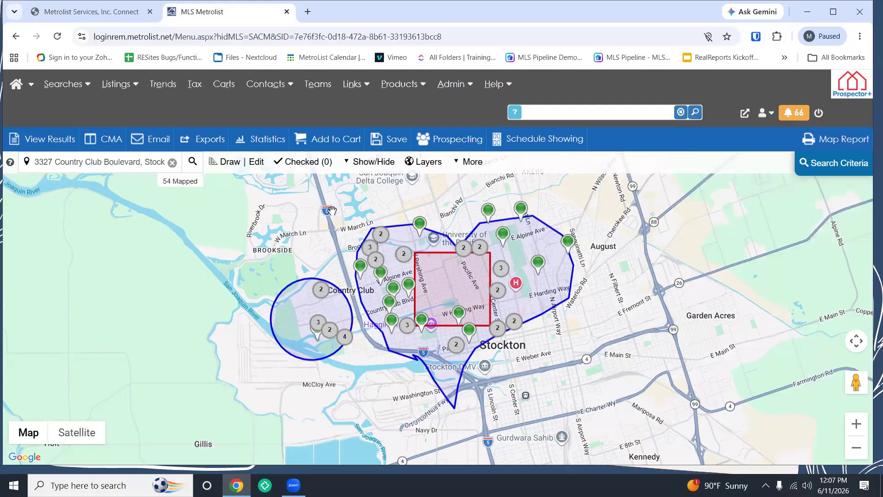
click(394, 292)
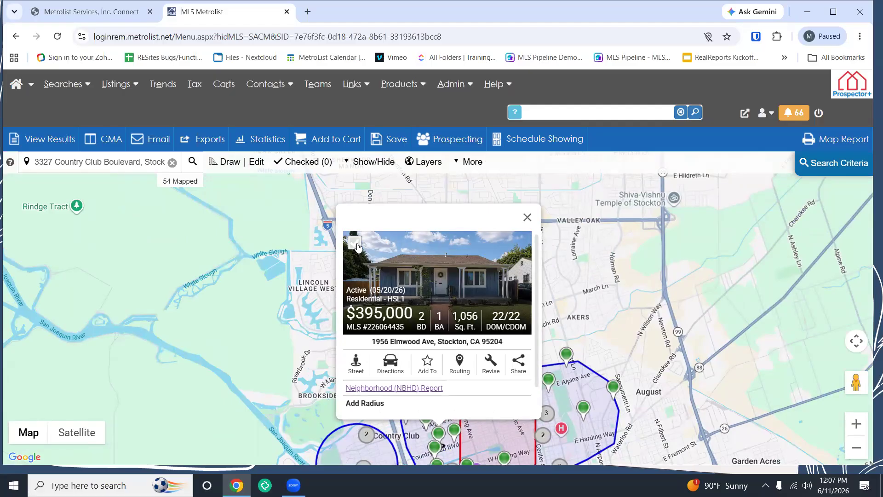
click(355, 242)
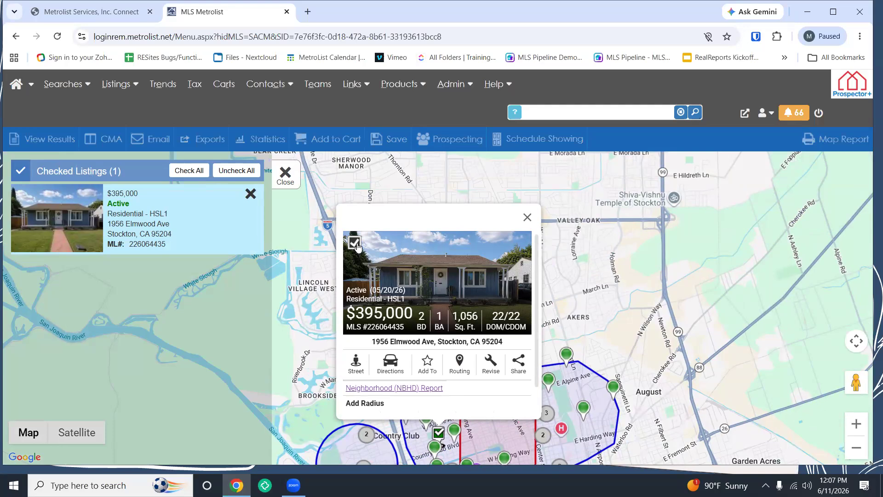
click(286, 173)
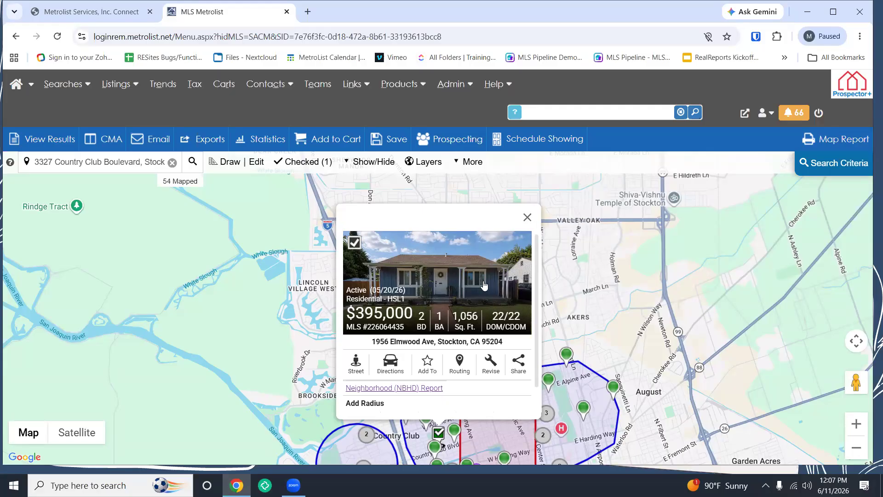
click(432, 283)
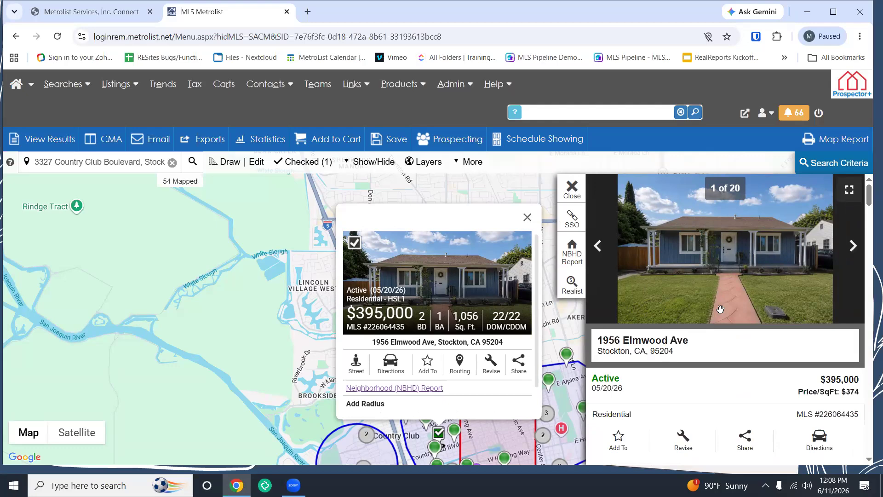
scroll(721, 309, down, 5)
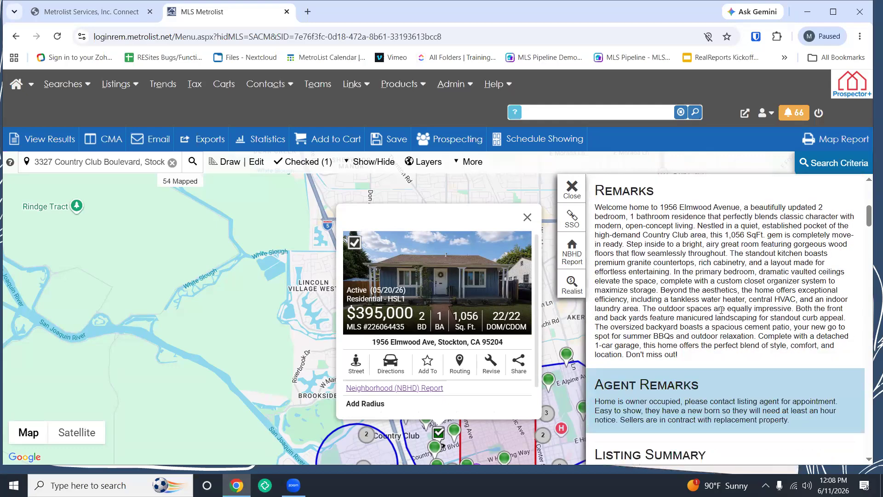
scroll(722, 310, down, 8)
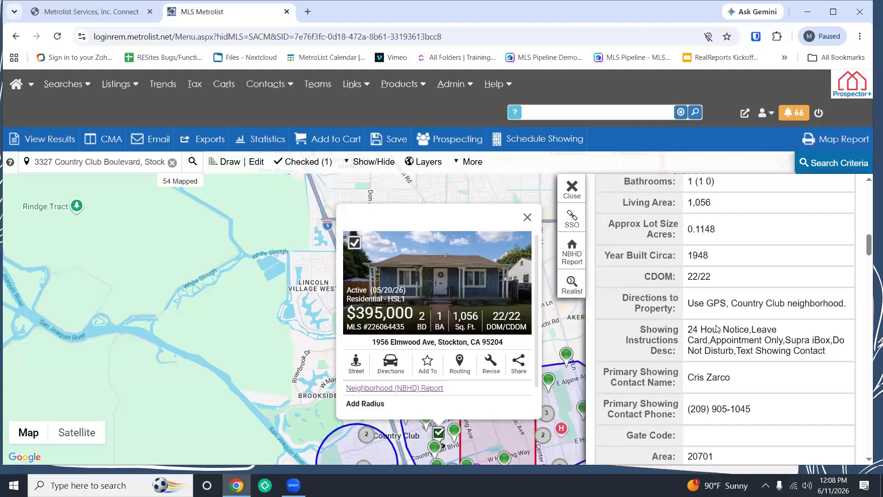
click(573, 186)
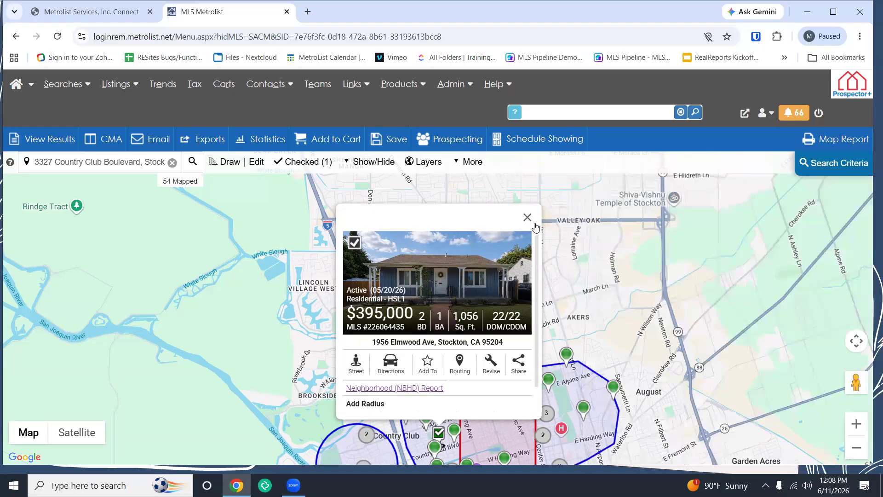
click(527, 217)
drag(464, 409, 466, 322)
click(465, 322)
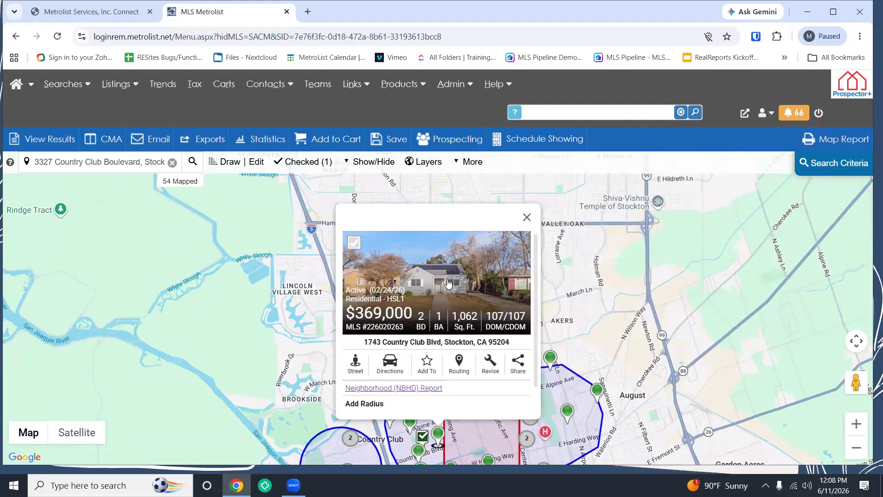
click(449, 283)
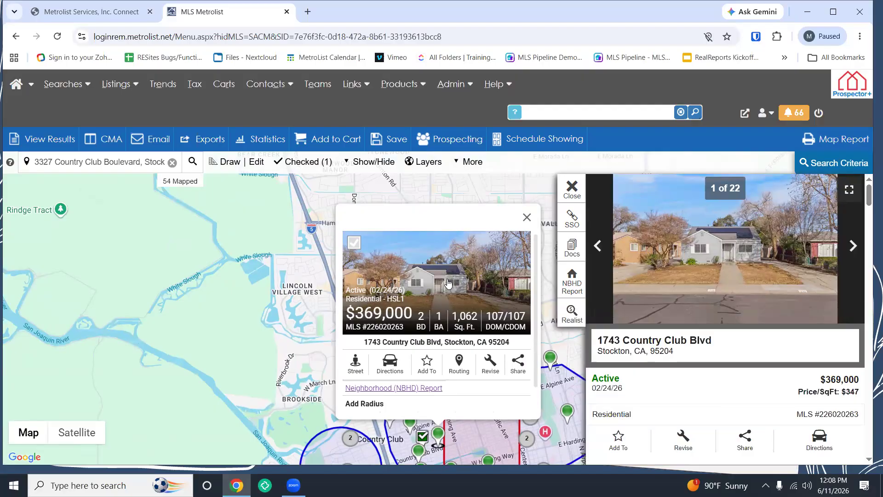
click(527, 220)
click(572, 189)
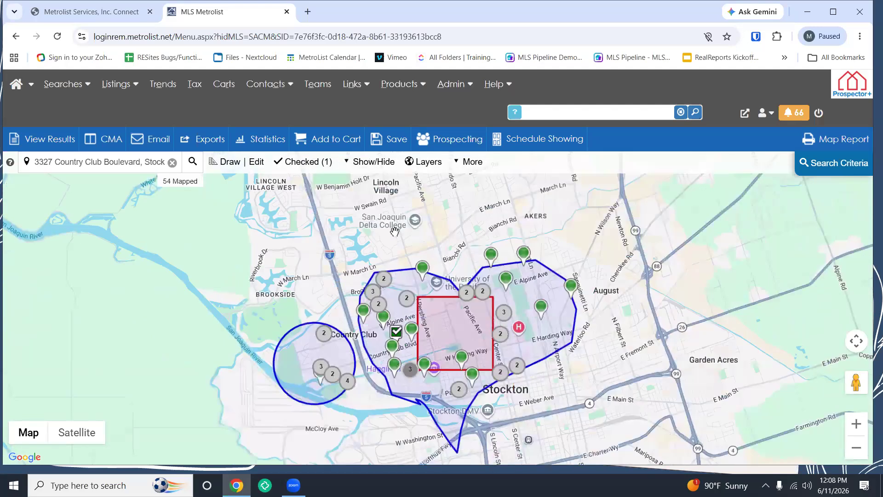
Step: Hide the listing result markers using Show/Hide > Hide Results
click(374, 165)
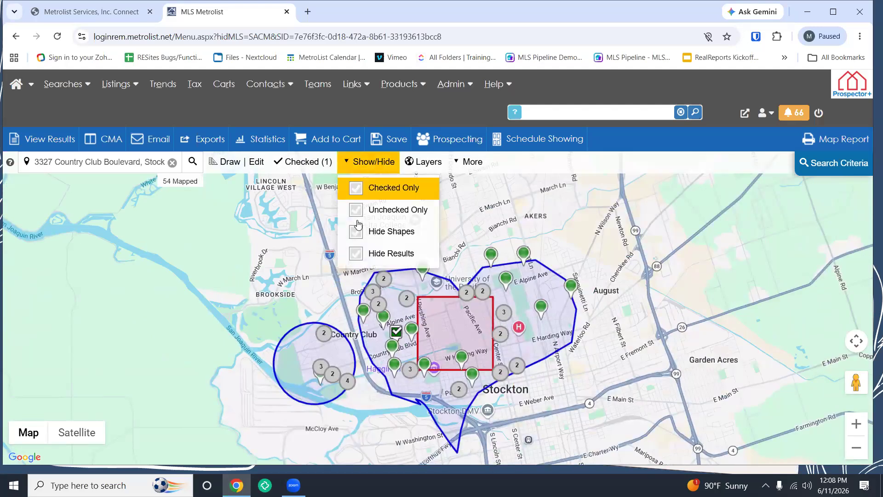
click(356, 254)
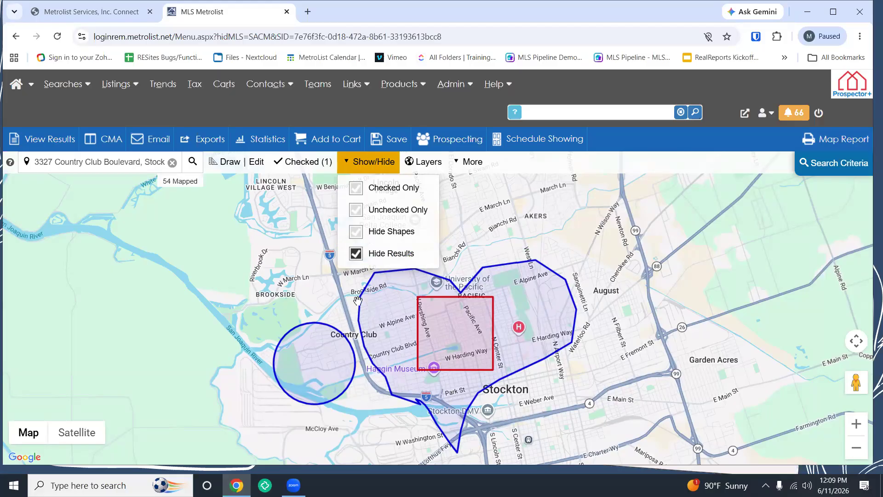
click(357, 254)
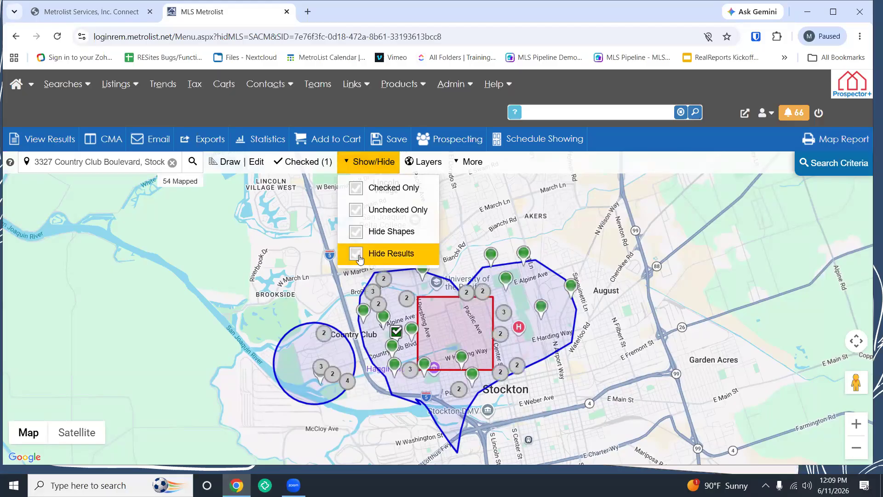
click(357, 254)
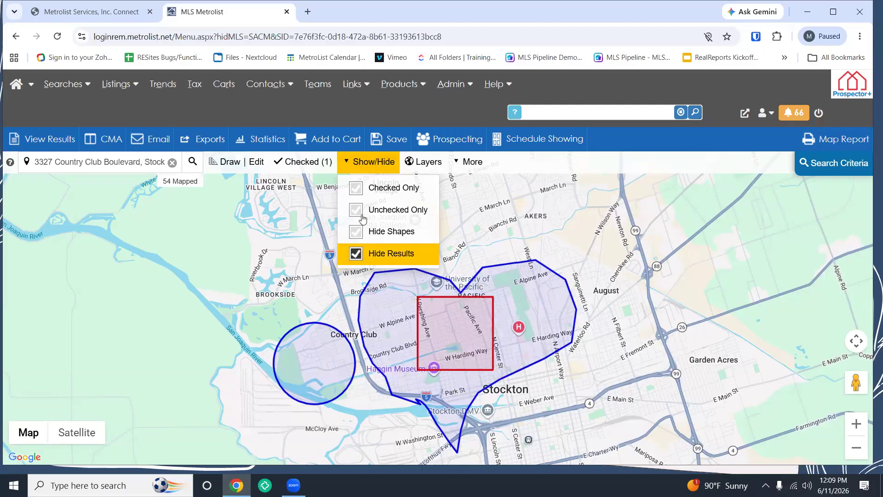
click(371, 168)
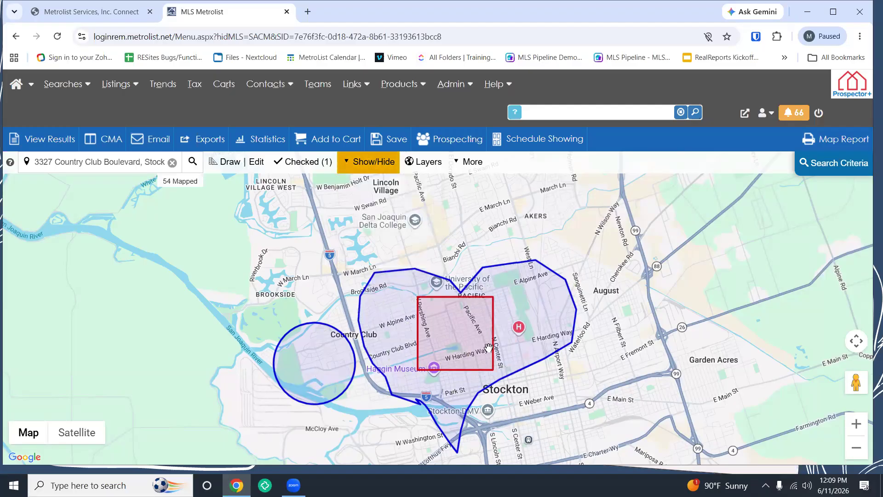
Step: Zoom into Country Club, check Hide Shapes, and bring up the Layers panel
scroll(490, 348, up, 1)
drag(477, 331, 491, 329)
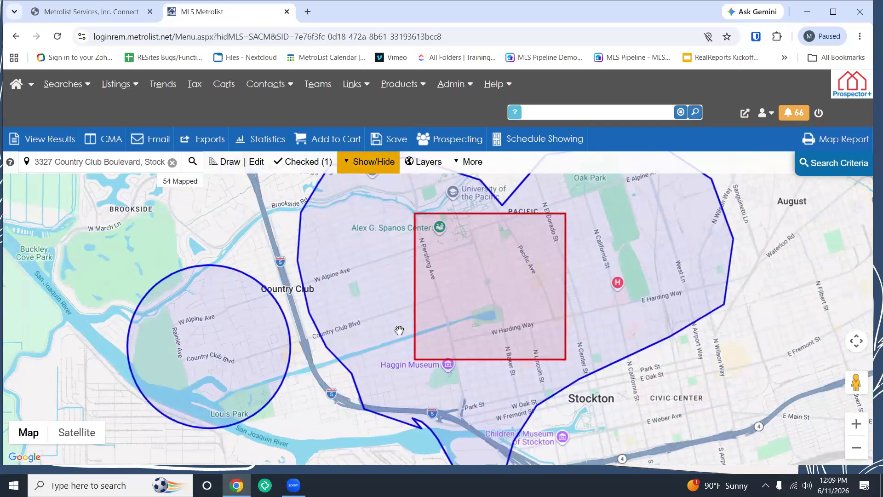
scroll(399, 330, up, 2)
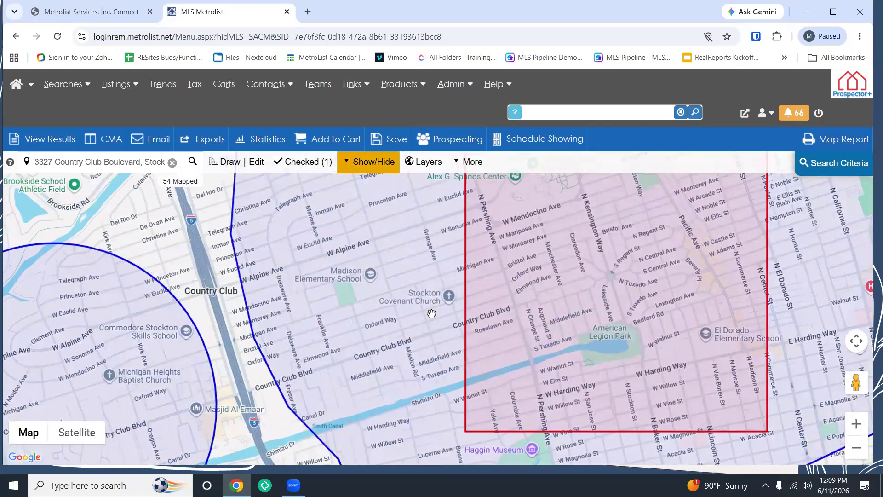
click(367, 162)
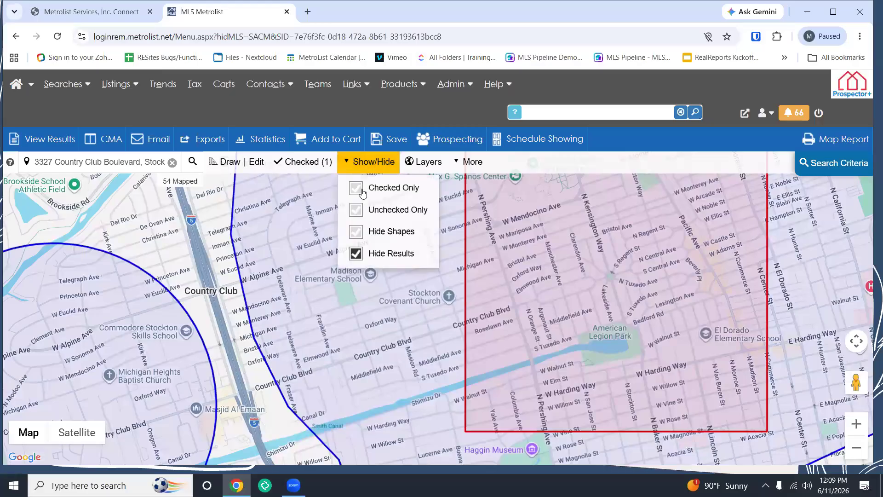
click(381, 234)
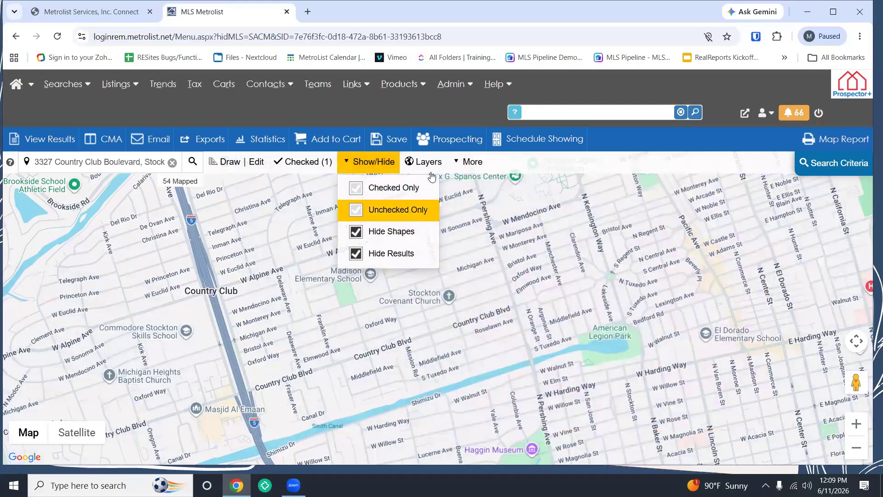
click(394, 166)
drag(488, 275, 498, 329)
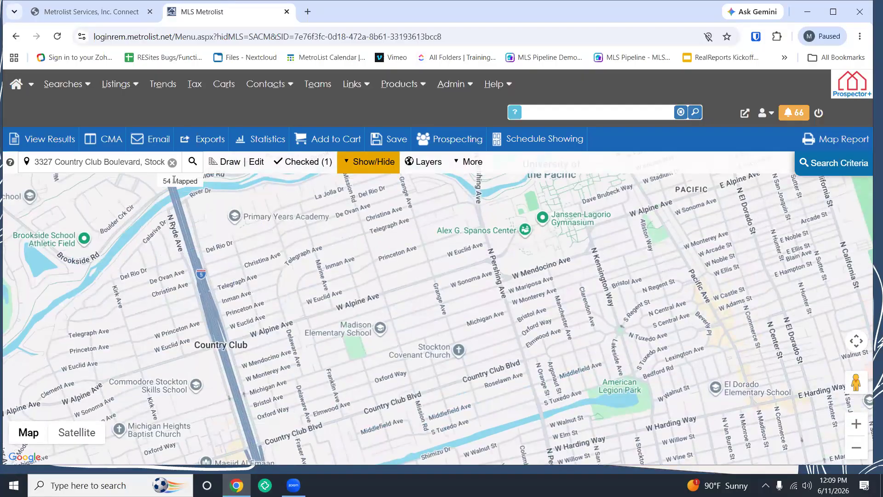
click(429, 164)
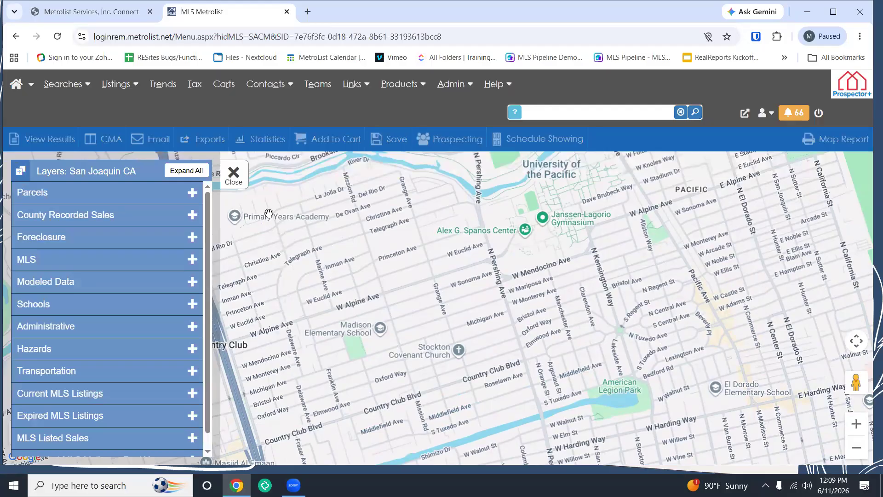
Step: Recentre the map on the Country Club streets and turn on the Parcels boundary layer
drag(319, 274, 368, 231)
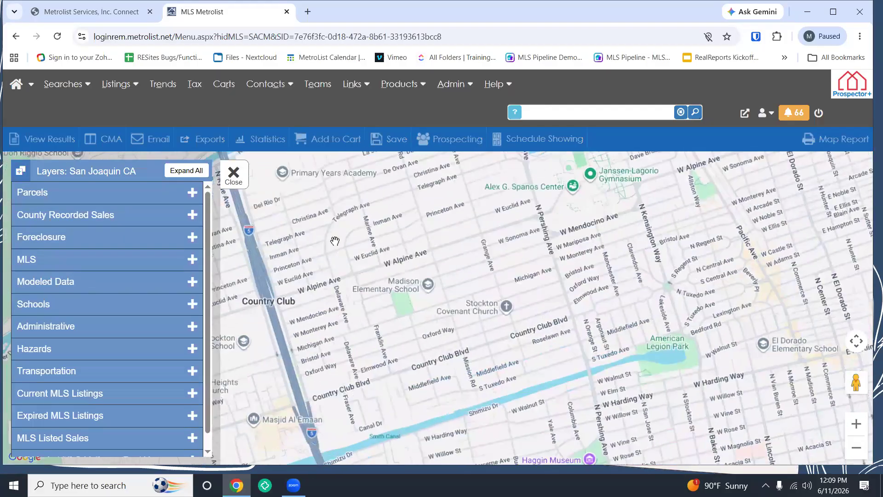
click(192, 192)
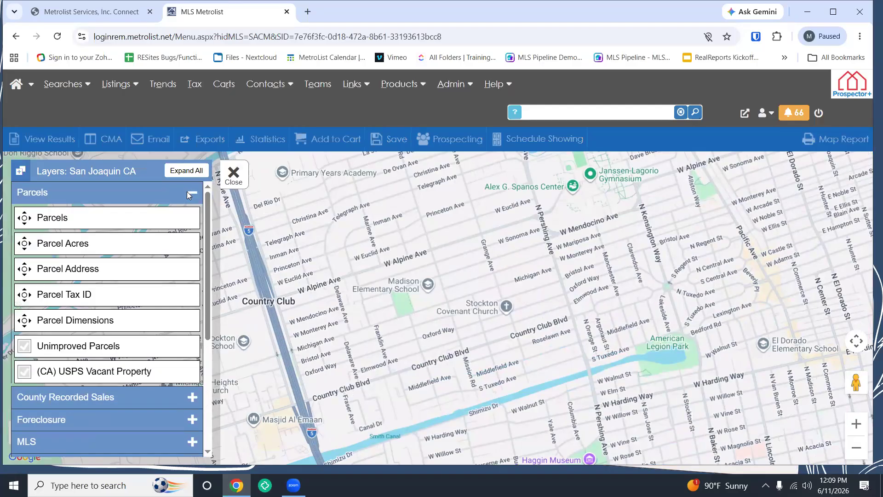
scroll(460, 340, up, 1)
scroll(460, 340, up, 1)
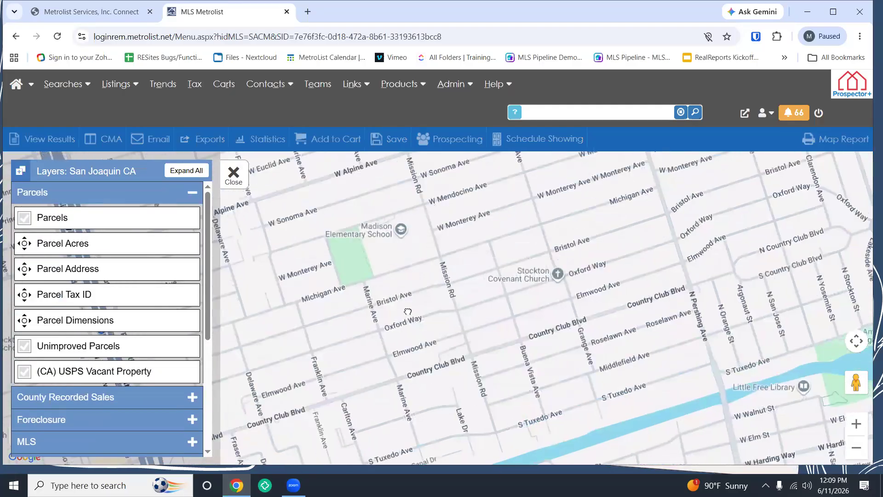
click(24, 218)
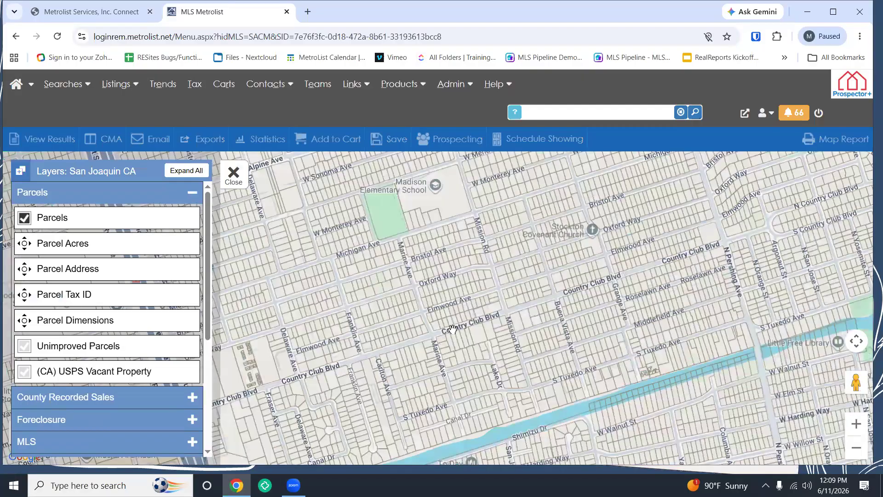
Step: Check one parcel's owner and address details, then select the parcel at Marine Ave and Oxford Way
click(445, 297)
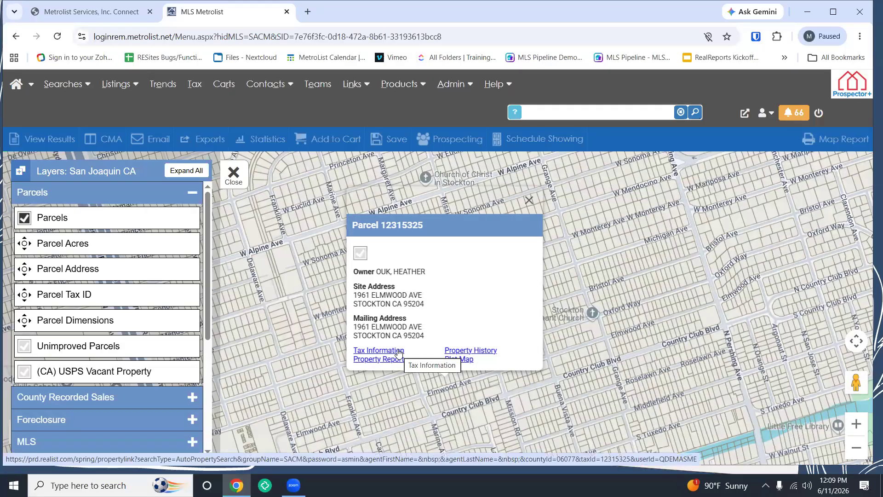
click(529, 200)
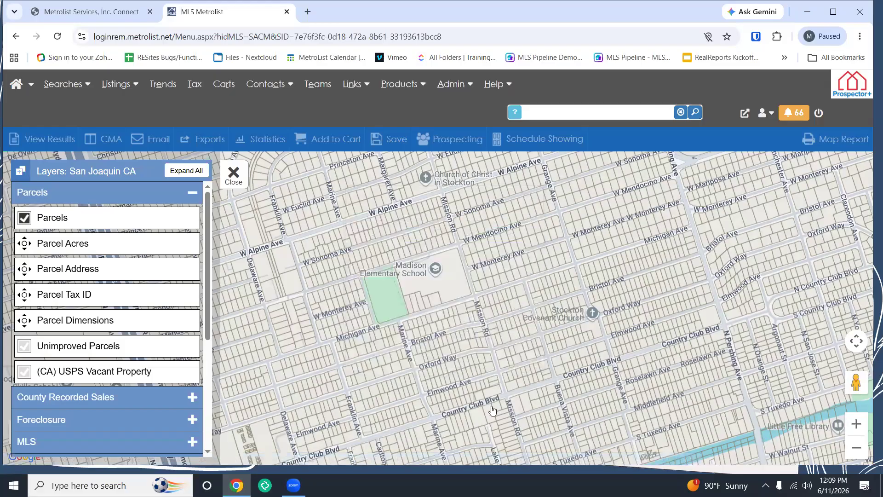
scroll(491, 411, up, 2)
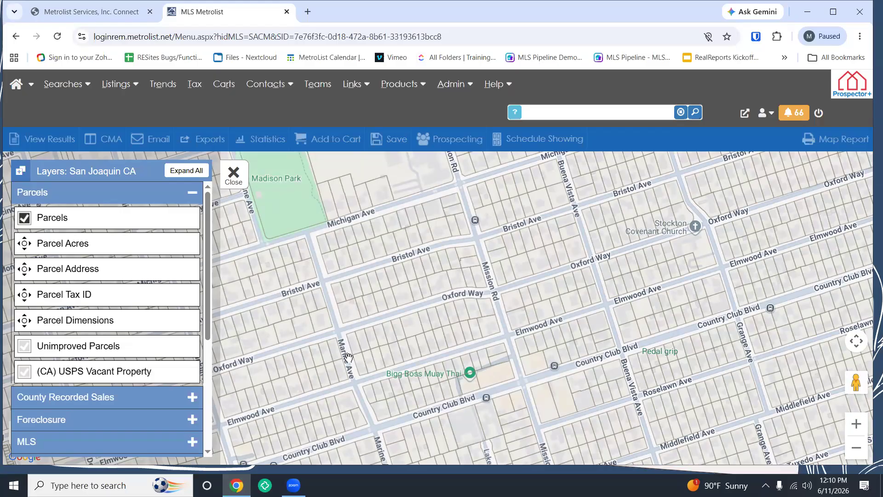
click(354, 351)
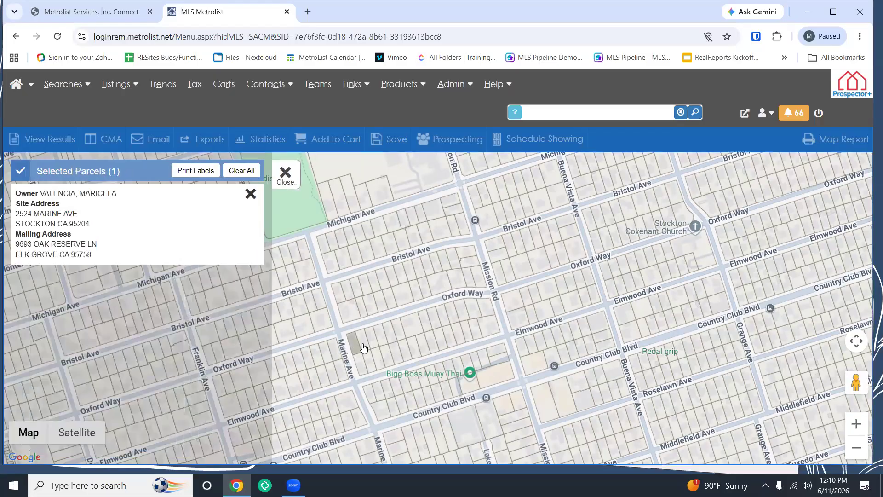
Step: Add six adjoining Oxford Way parcels east of Marine Ave to the selection and close the parcel list
click(366, 347)
click(381, 343)
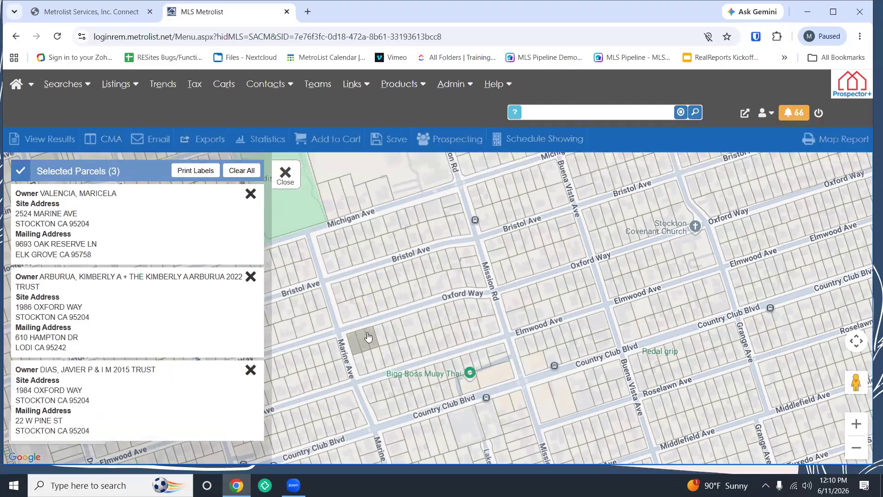
click(377, 334)
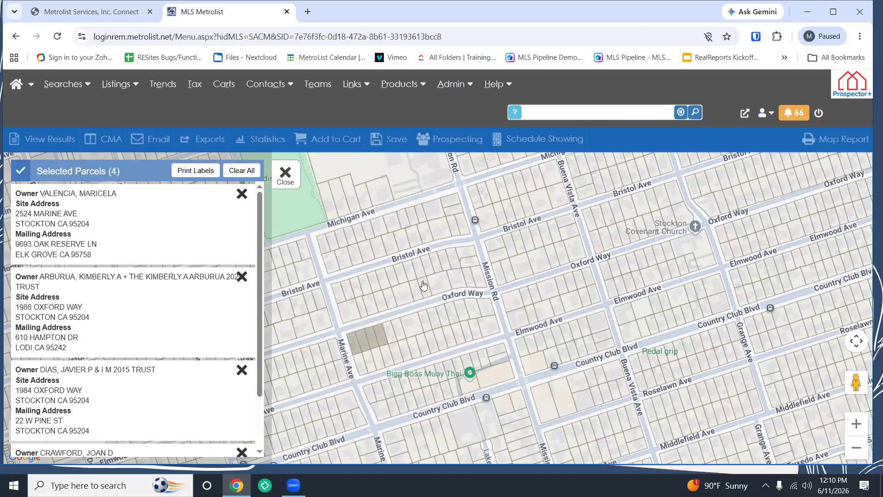
click(400, 335)
click(406, 335)
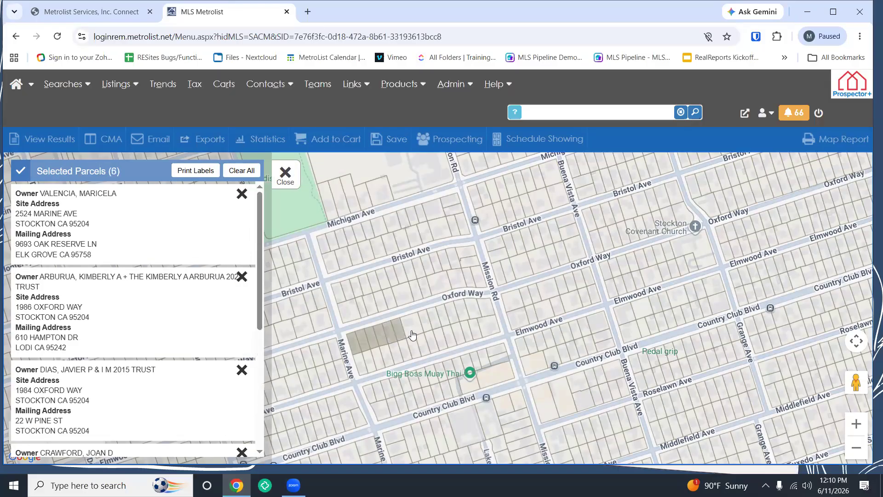
click(416, 333)
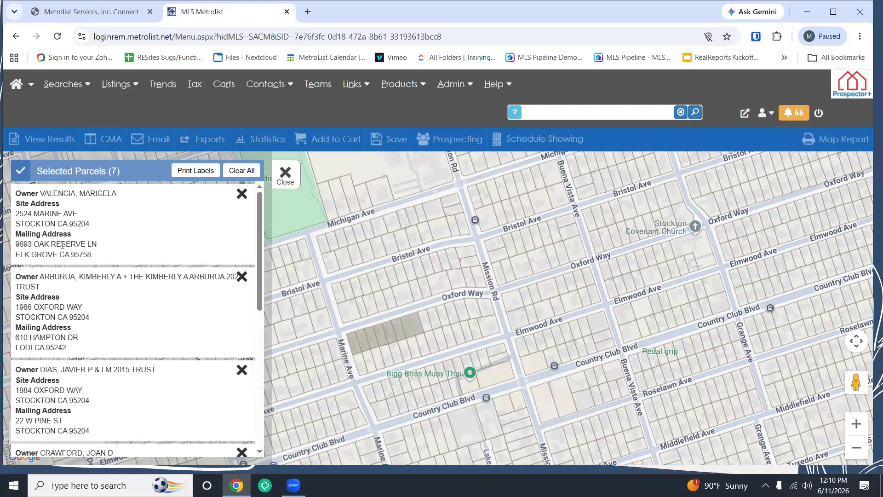
click(293, 175)
scroll(420, 320, up, 1)
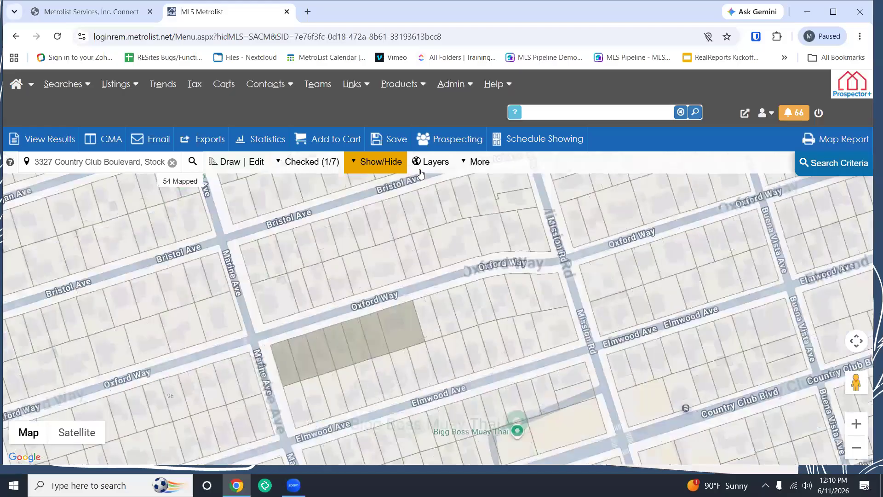
Step: Briefly show and hide the parcel acreage labels, then the parcel dimension labels
click(431, 162)
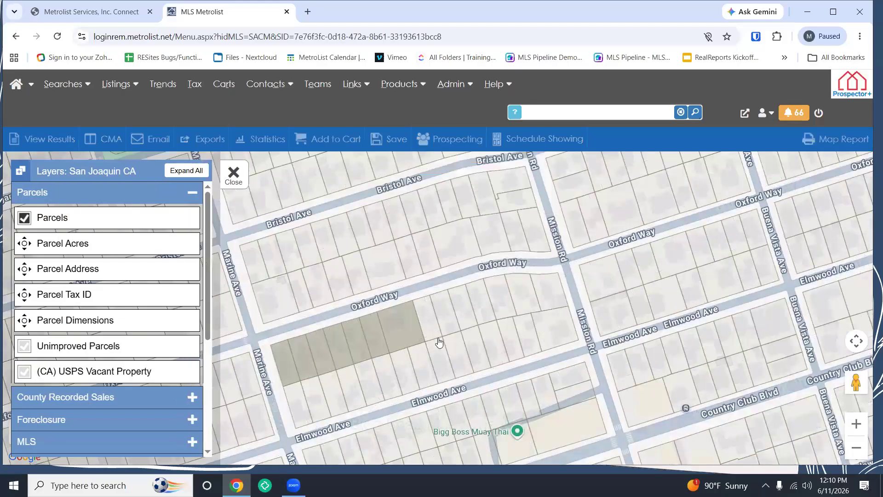
scroll(439, 343, up, 1)
click(24, 243)
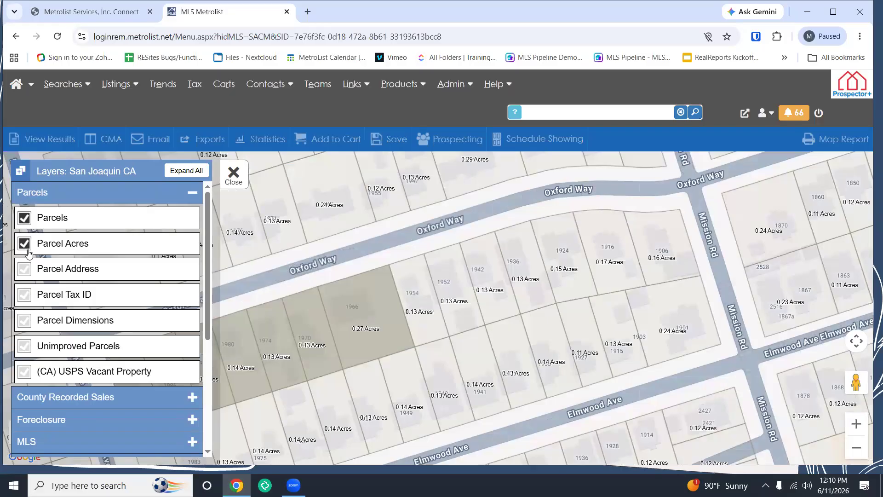
click(26, 249)
click(24, 321)
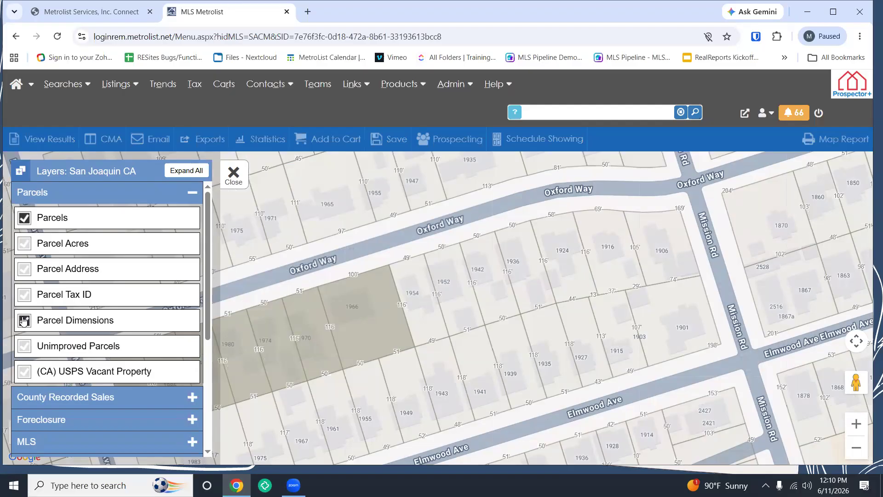
click(24, 320)
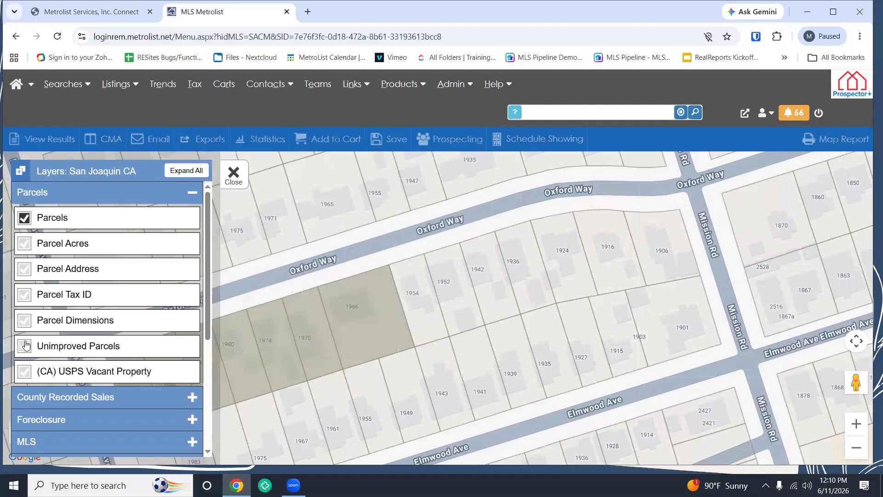
Step: Show then hide the parcel address labels, and turn off the Parcels boundary layer
click(24, 271)
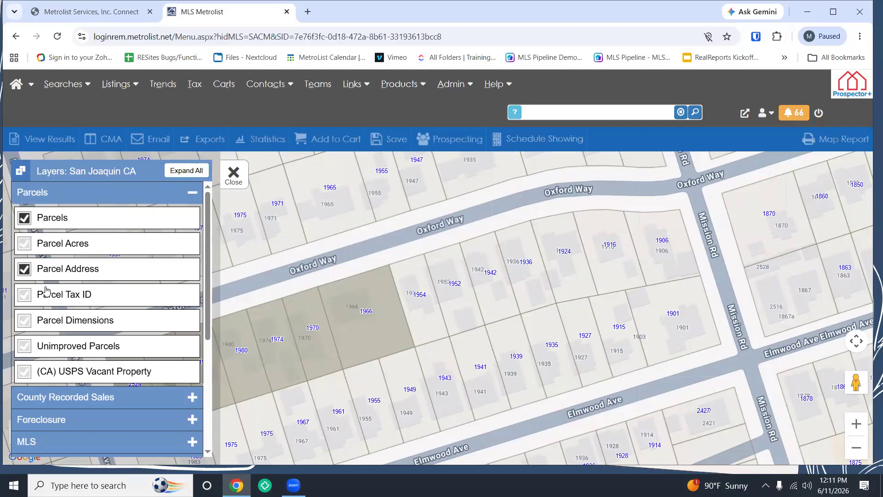
click(24, 269)
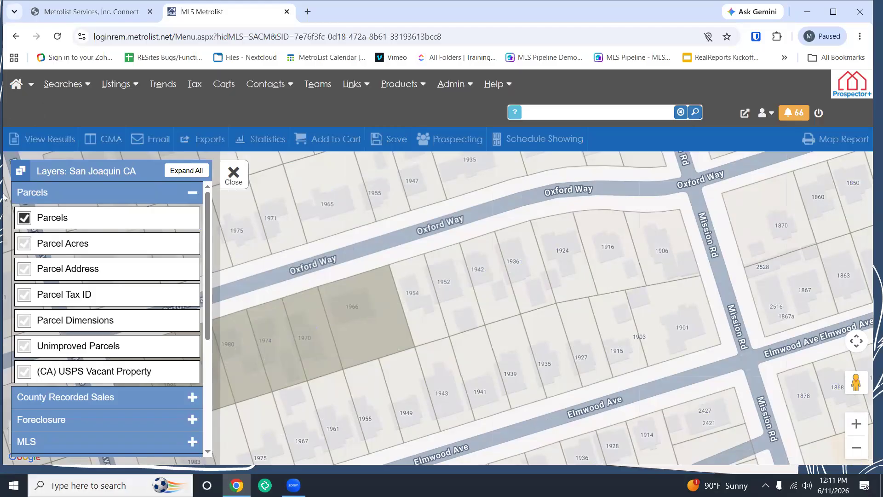
click(56, 216)
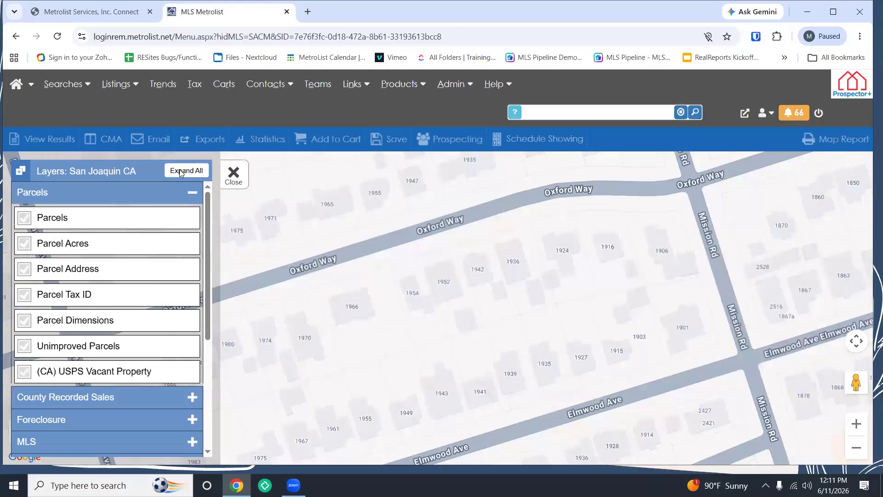
Step: Show County Recorded Sales from the past 0-3 months on the map
click(190, 193)
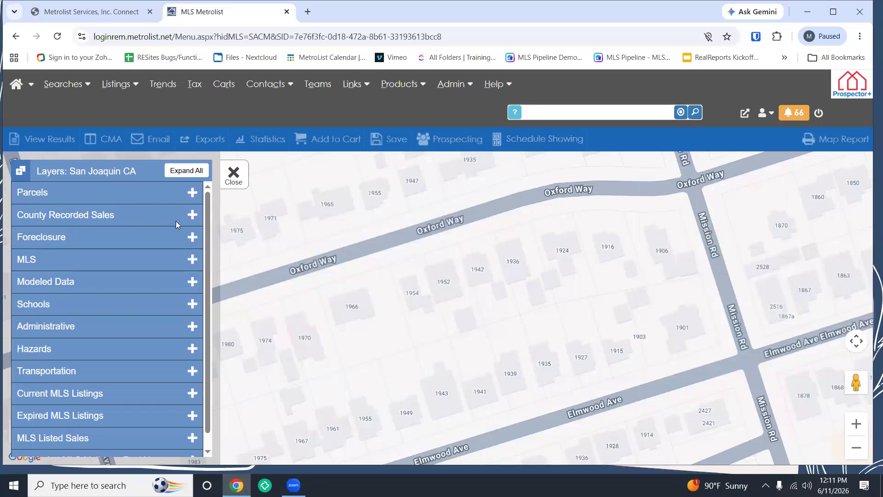
click(191, 216)
click(35, 248)
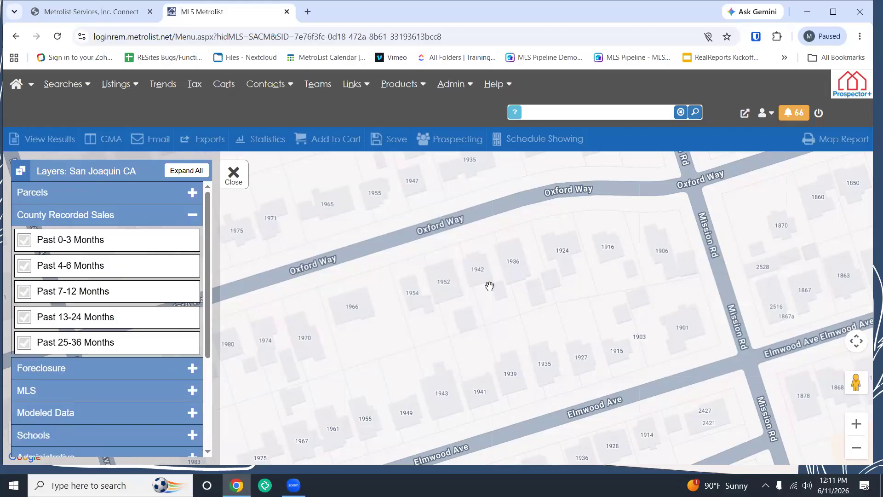
scroll(508, 293, down, 3)
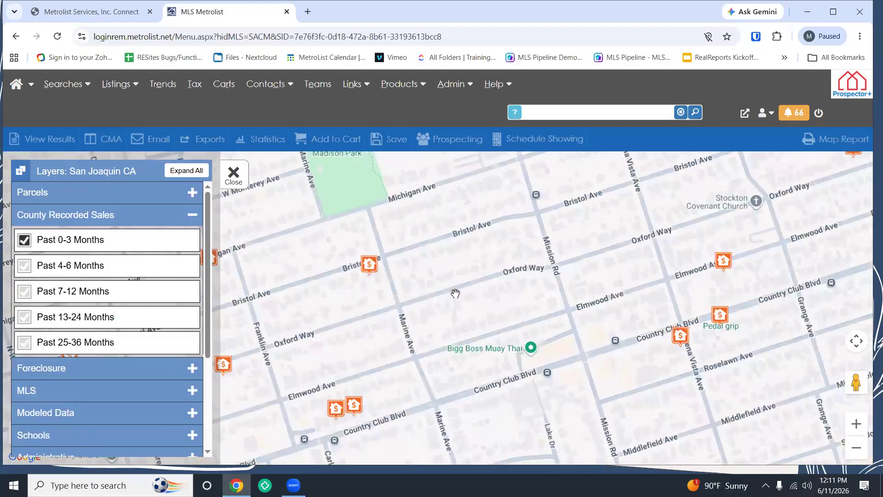
Step: View the recorded sale near Bristol Ave, then hide the past 0-3 months sales again
click(370, 264)
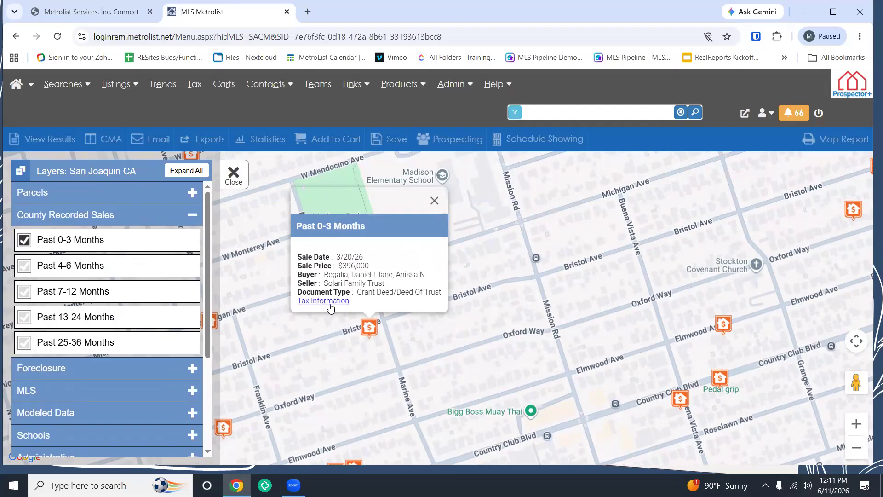
click(435, 201)
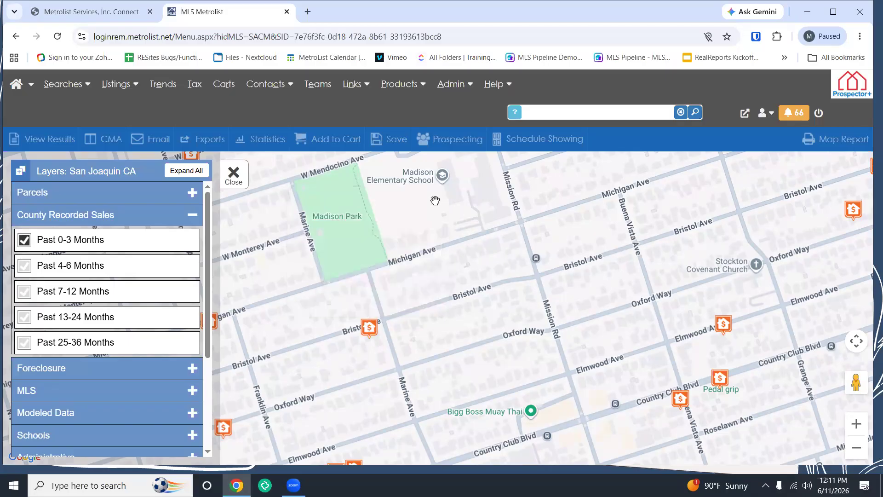
click(25, 239)
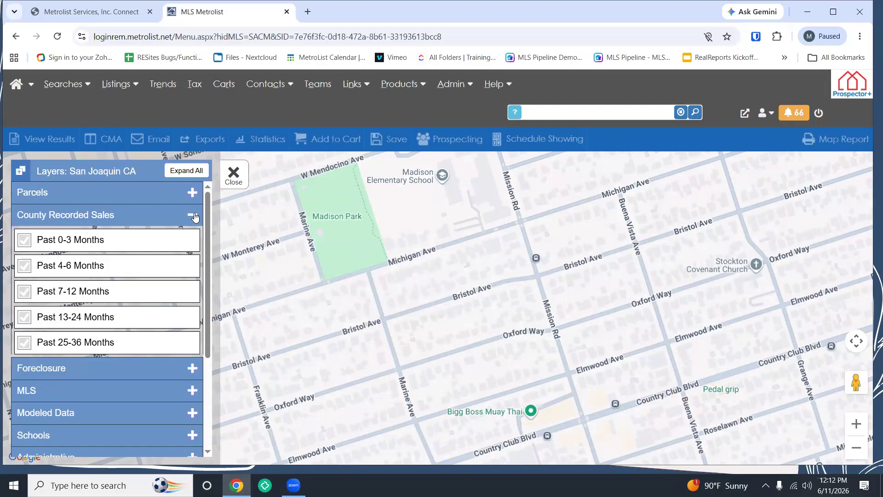
click(192, 215)
Step: Turn parcel boundaries back on and select a parcel along Oxford Way
click(192, 193)
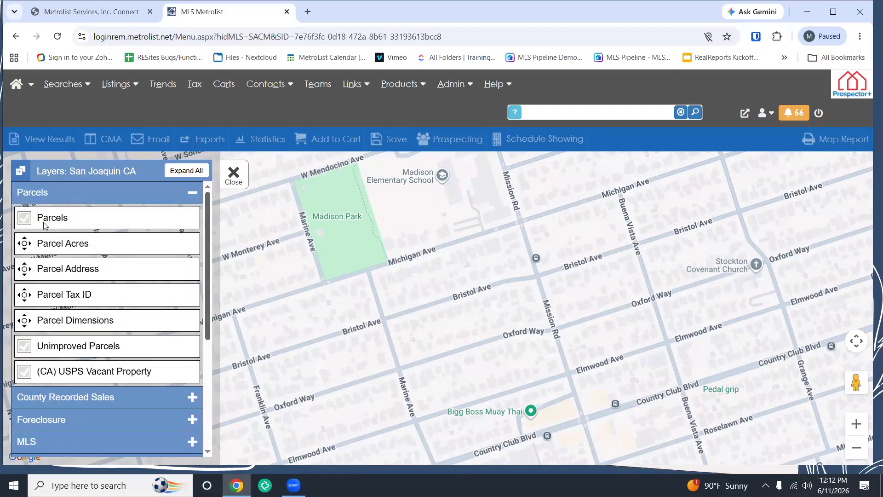
click(24, 219)
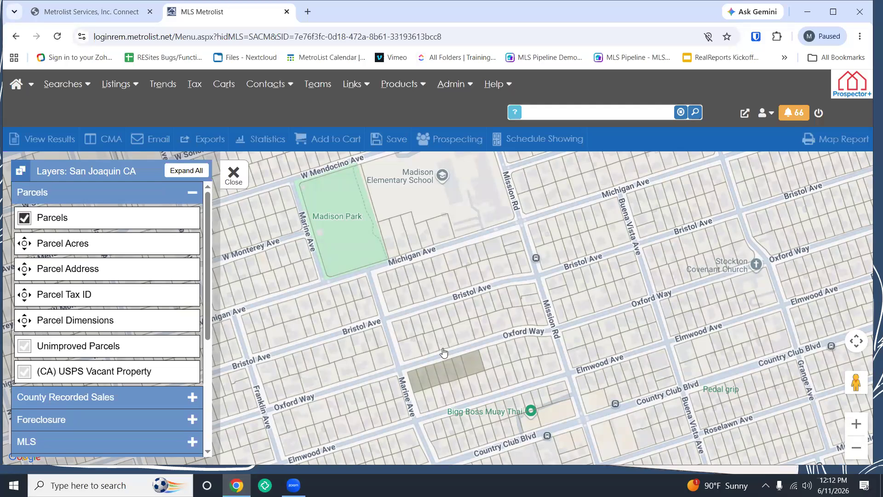
click(460, 340)
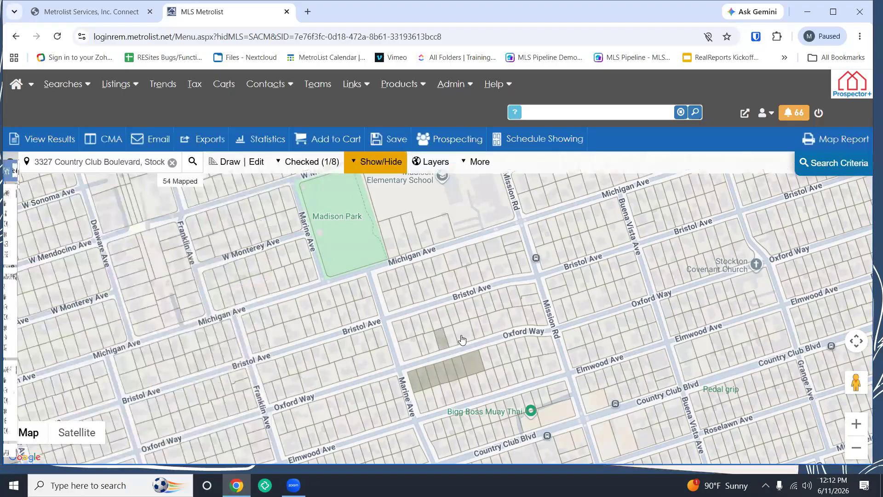
Step: Add three more Oxford Way parcels, review their owner list, then clear the whole selection
click(474, 333)
click(488, 330)
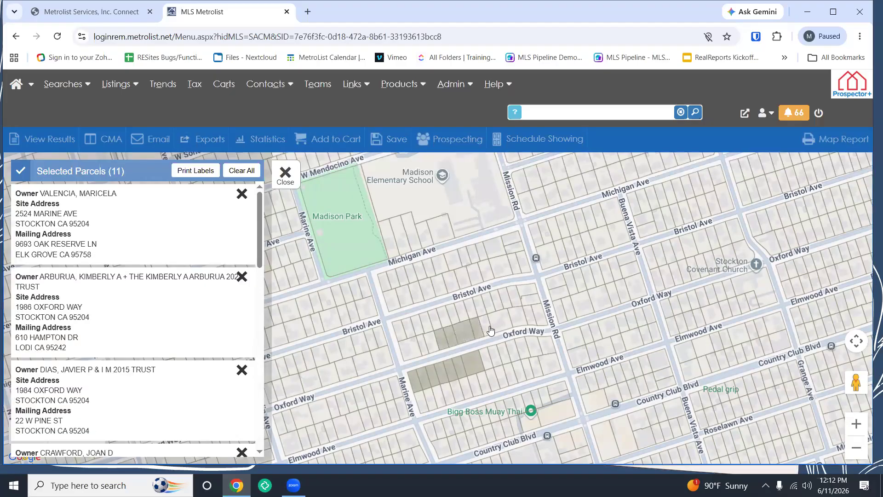
click(505, 330)
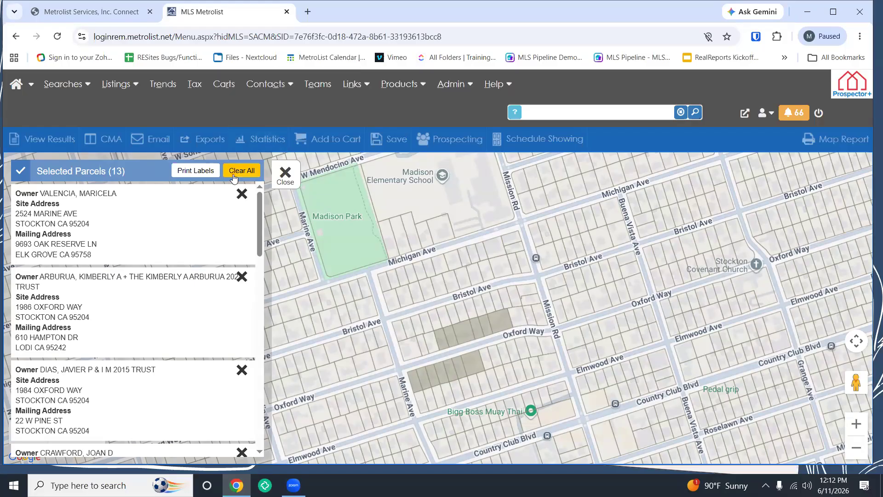
click(286, 177)
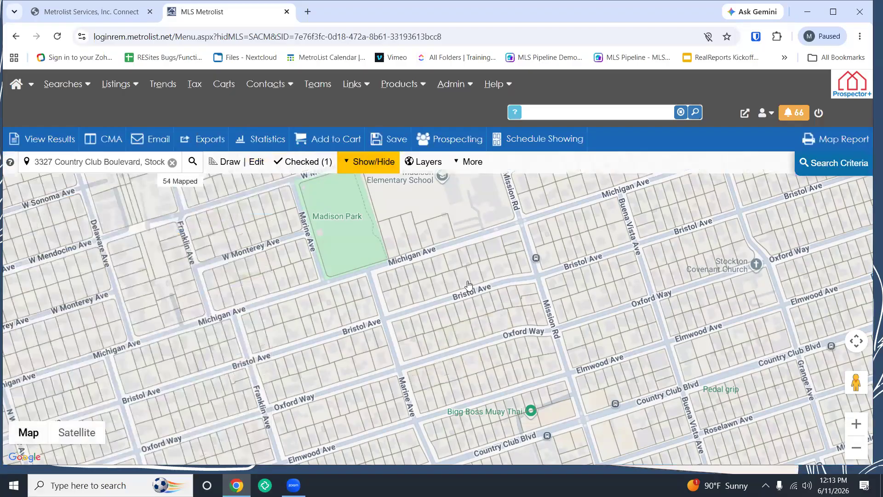
Step: Dismiss the Prospecting options, then open the layers list with Parcels collapsed and Foreclosure expanded
click(455, 139)
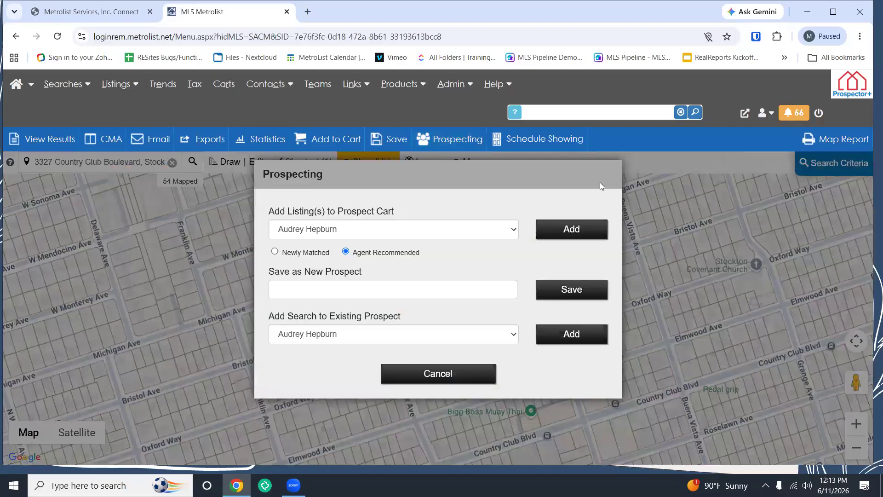
click(456, 374)
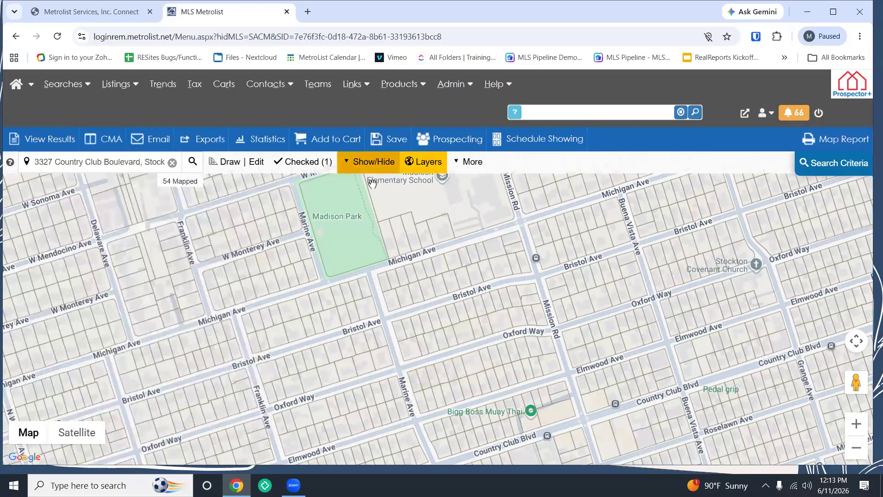
click(431, 163)
click(161, 192)
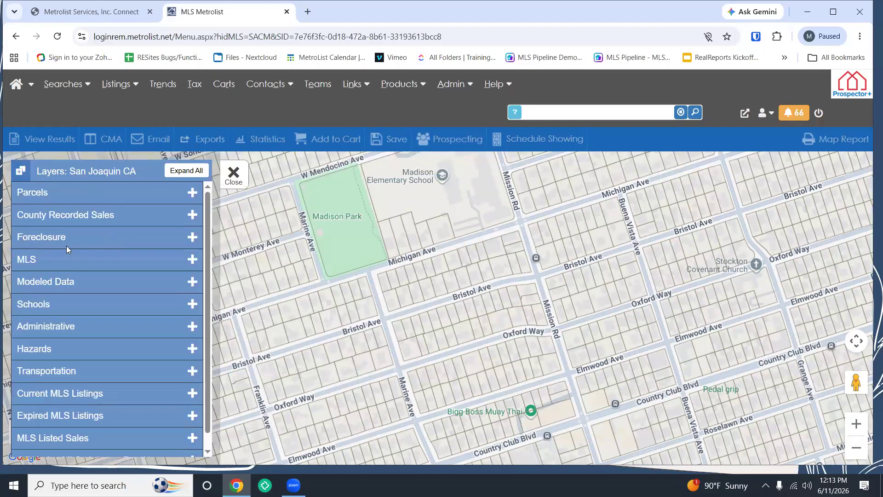
click(81, 236)
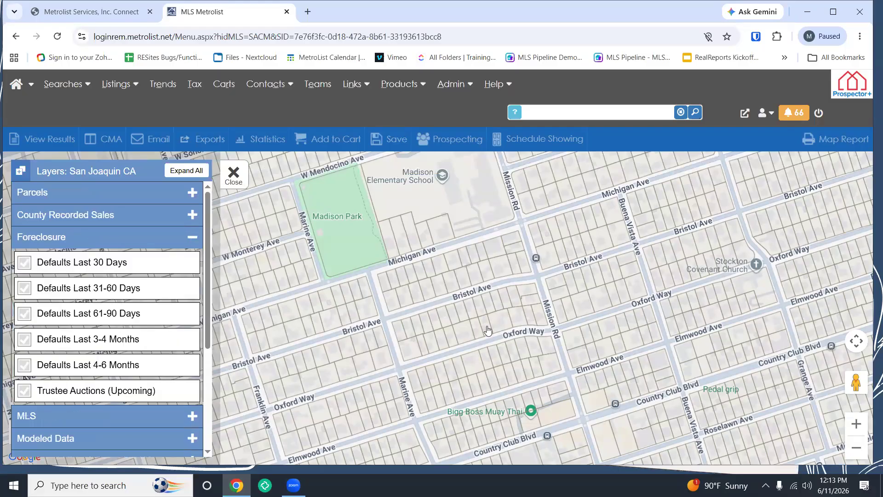
scroll(488, 328, down, 1)
Step: Show foreclosure defaults from the last 30, 31-60 and 61-90 days
scroll(487, 325, down, 2)
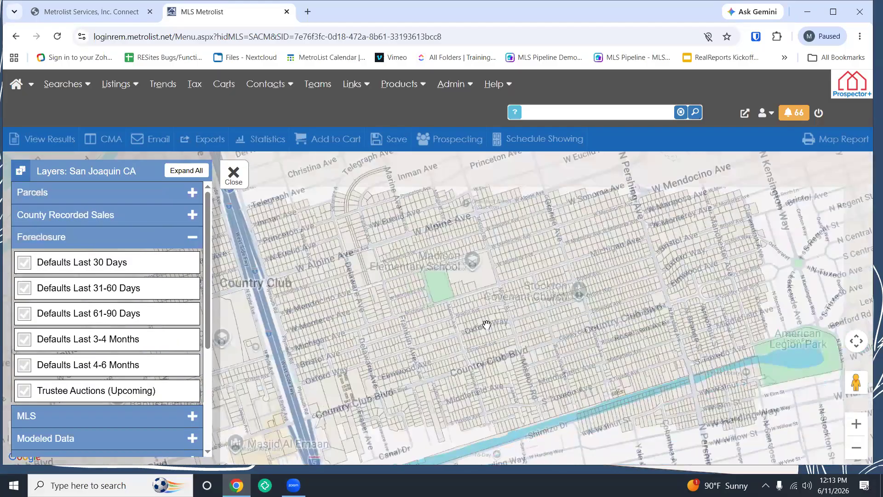
click(24, 262)
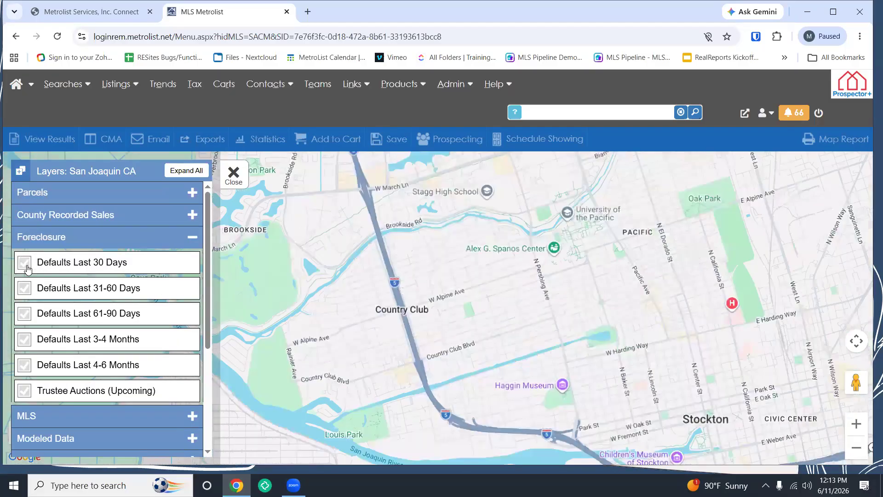
click(25, 288)
click(40, 320)
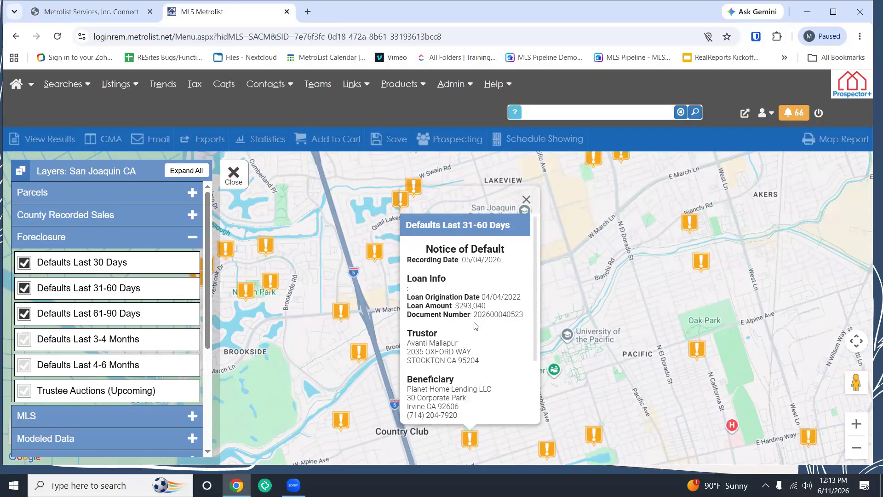
Step: Inspect the Delinquent Amount in a default's details popup, then close it
scroll(476, 326, down, 3)
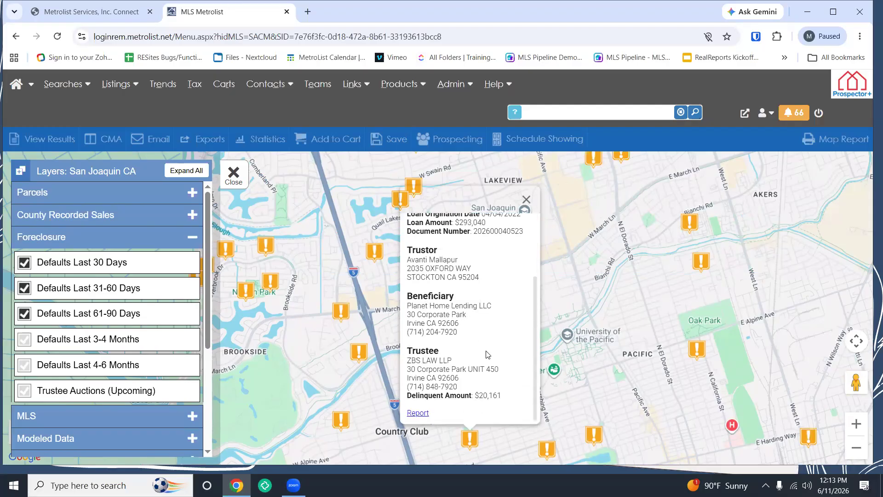
drag(503, 397, 397, 396)
click(407, 404)
triple_click(407, 400)
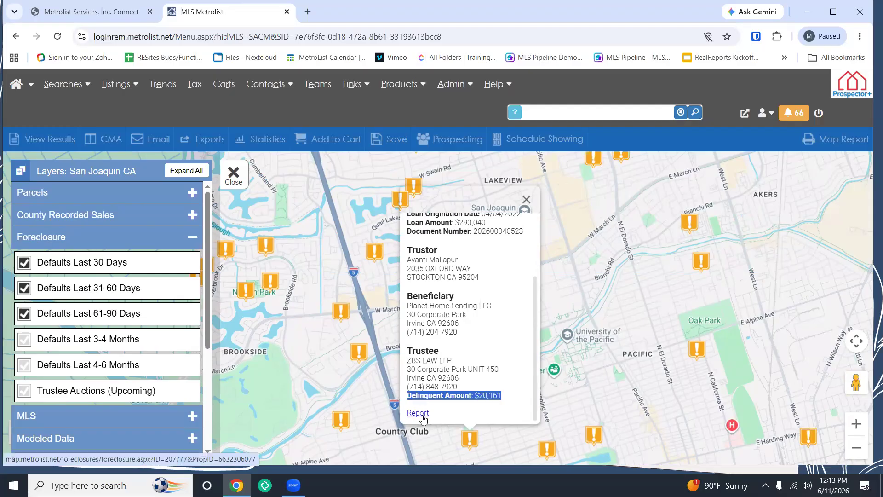
click(526, 199)
Step: Shift the Stockton map slightly and hide the 31-60 and 61-90 day defaults
scroll(575, 309, down, 1)
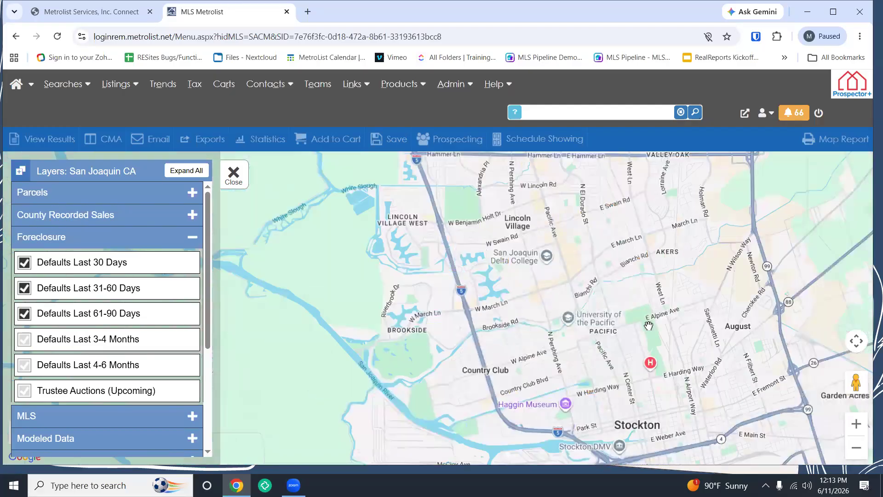
scroll(641, 327, down, 2)
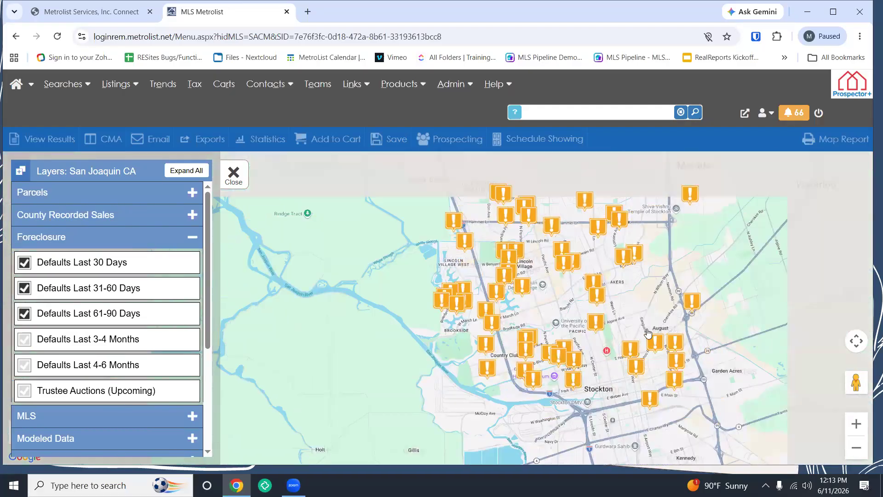
drag(627, 329, 580, 330)
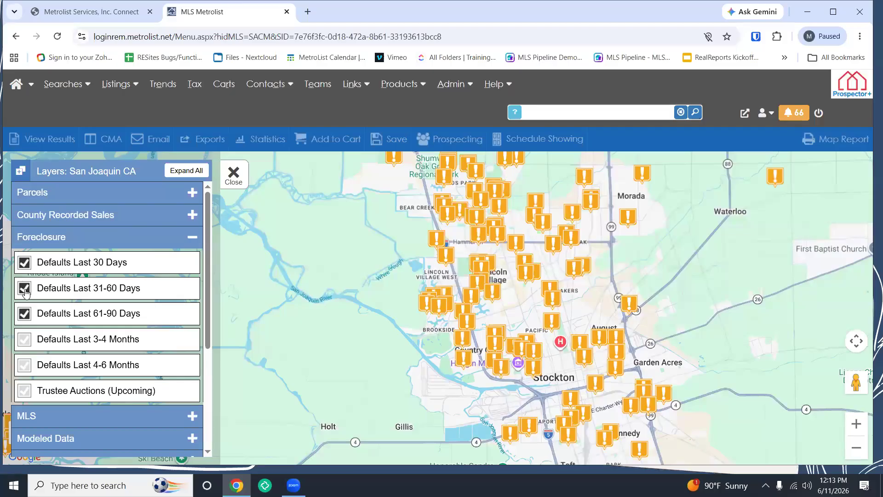
click(24, 314)
click(25, 289)
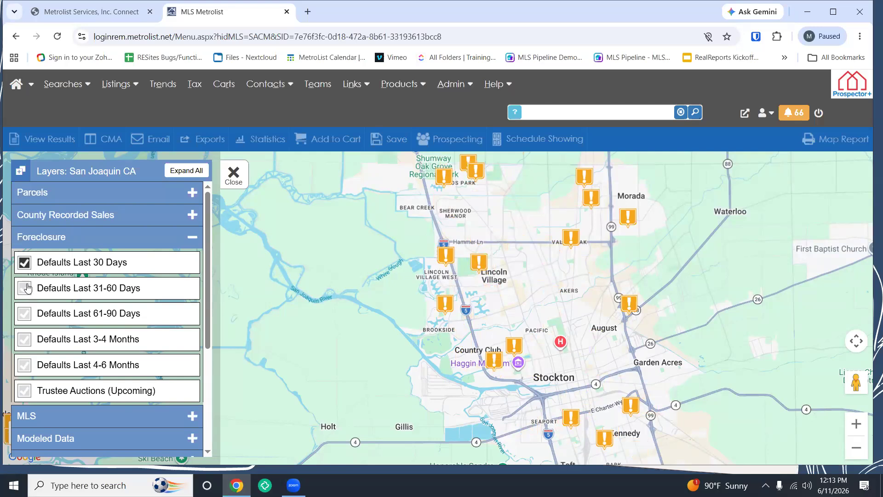
click(25, 263)
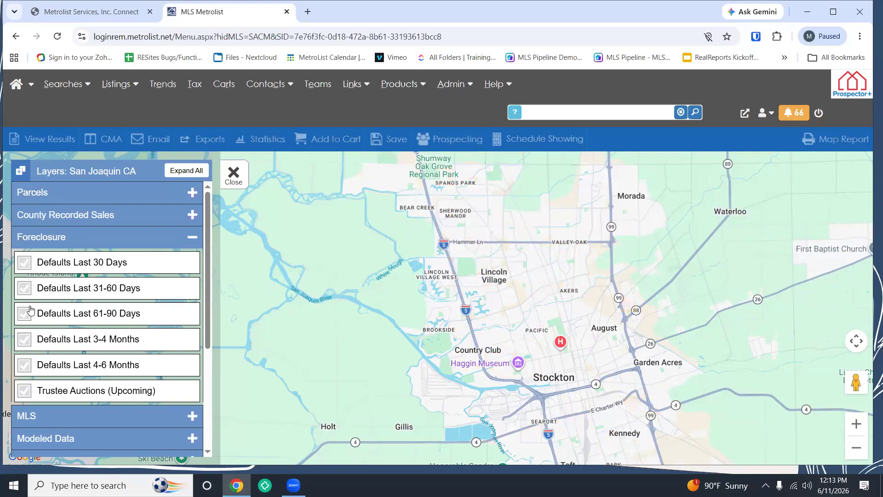
click(24, 391)
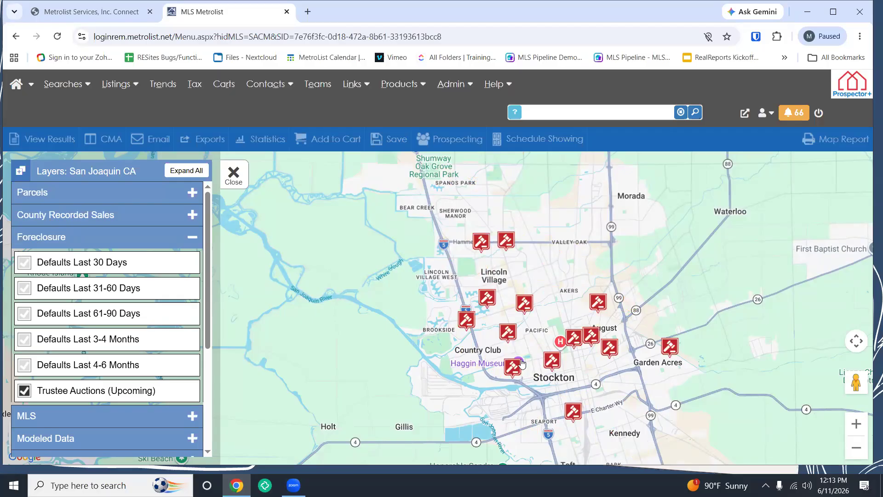
click(558, 364)
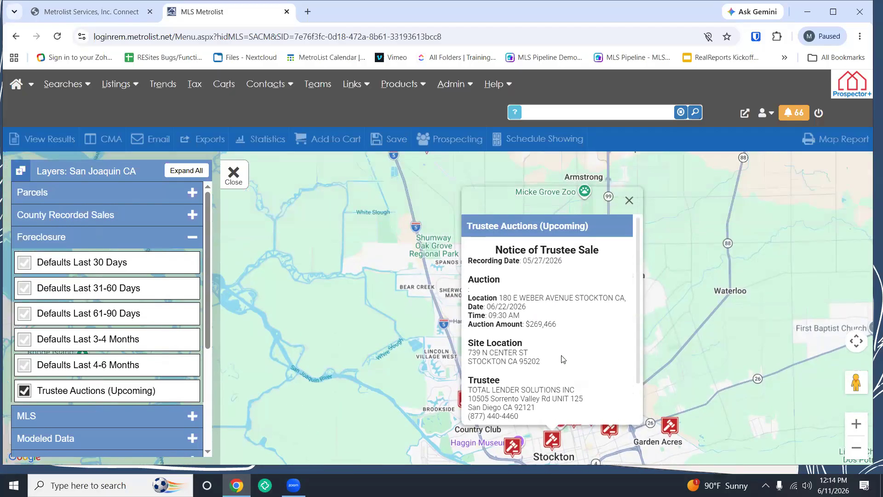
drag(638, 245, 637, 293)
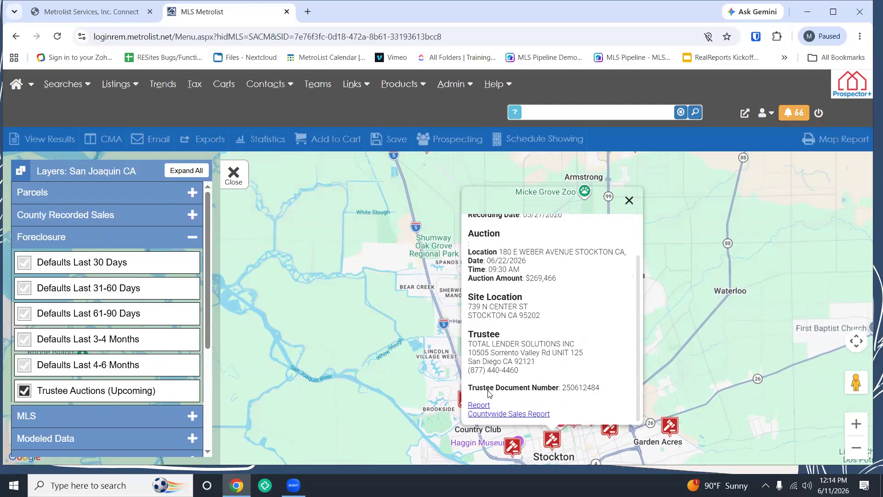
click(483, 406)
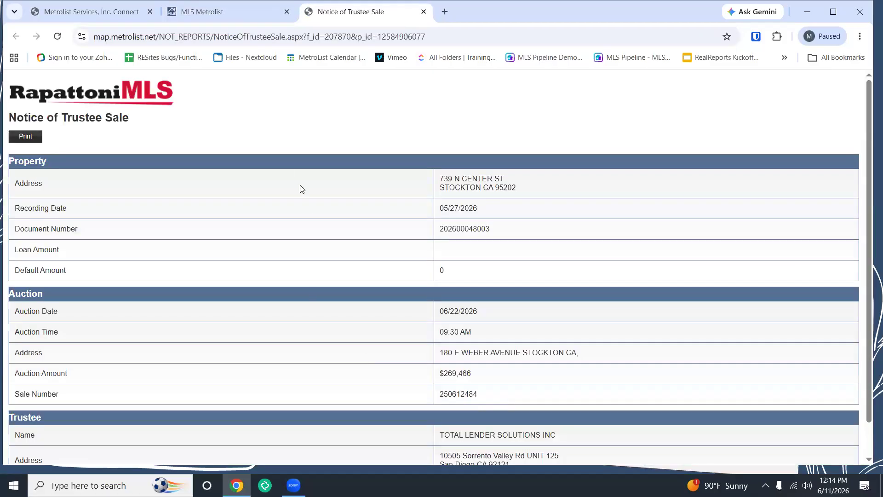
Step: Scroll the Notice of Trustee Sale report, pull it into its own window, then close that window
scroll(401, 275, down, 1)
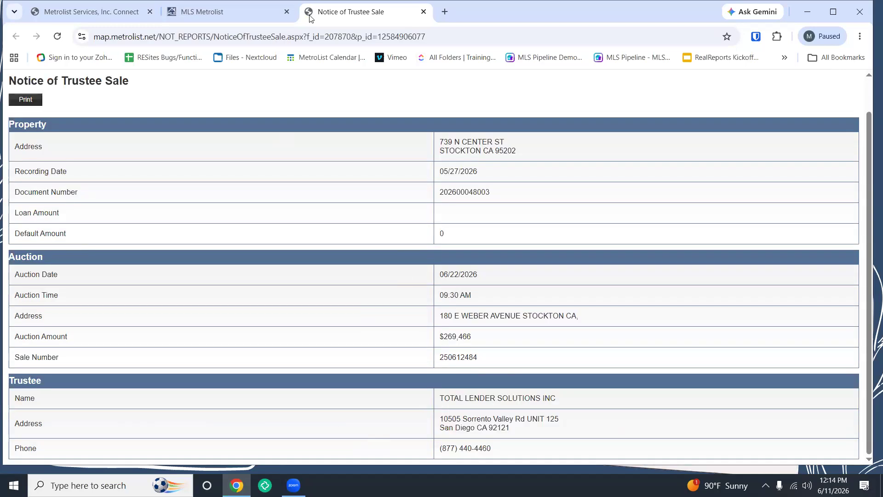
drag(311, 19, 361, 150)
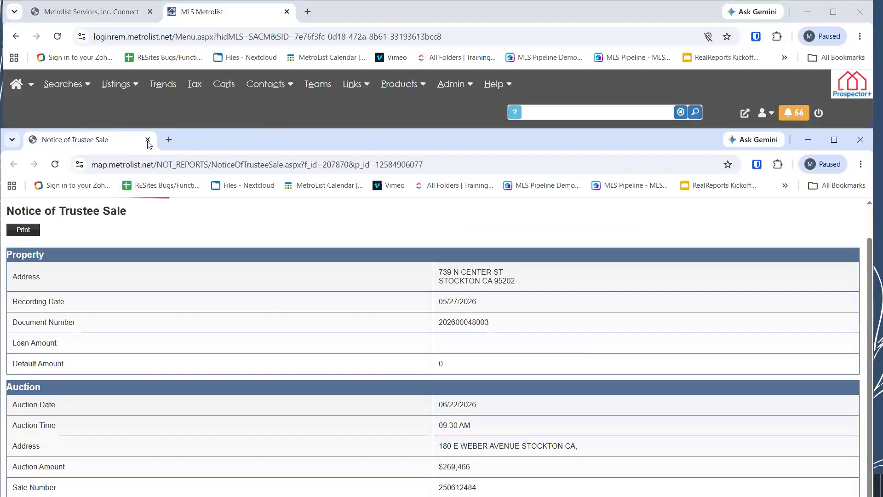
click(148, 140)
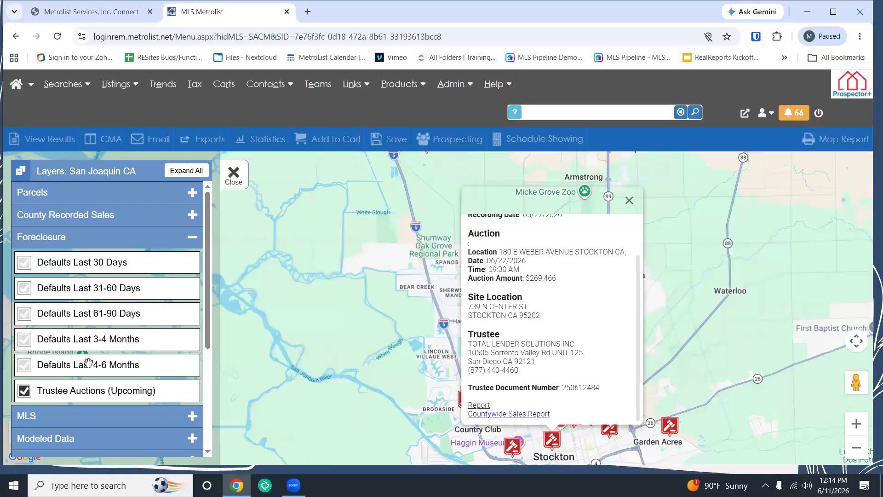
Step: Hide Trustee Auctions, collapse Foreclosure, and turn on the MLS Areas overlay
click(22, 399)
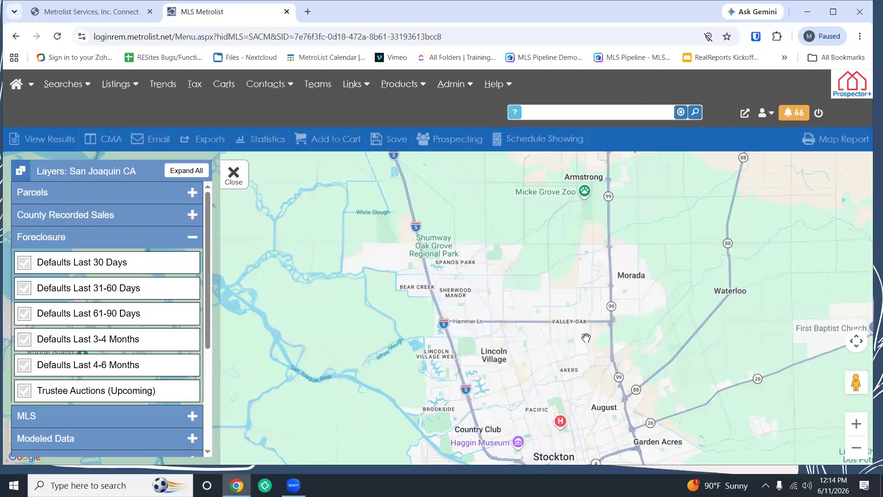
drag(578, 291, 571, 232)
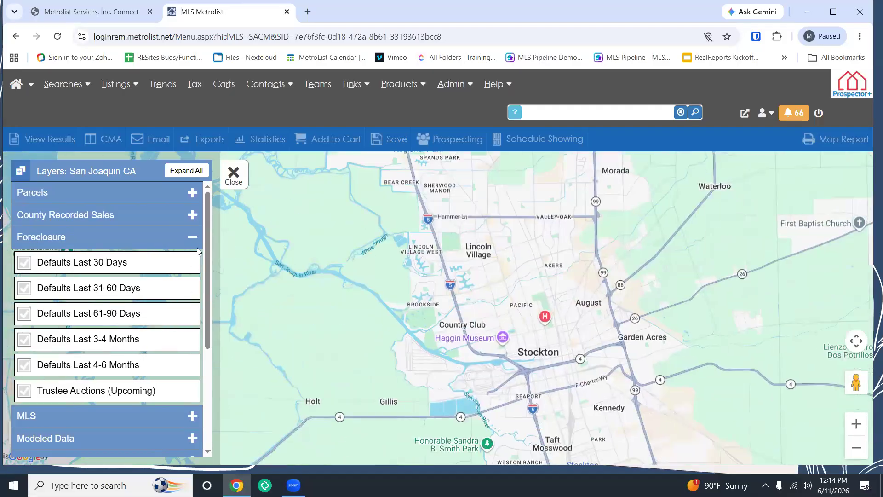
click(193, 236)
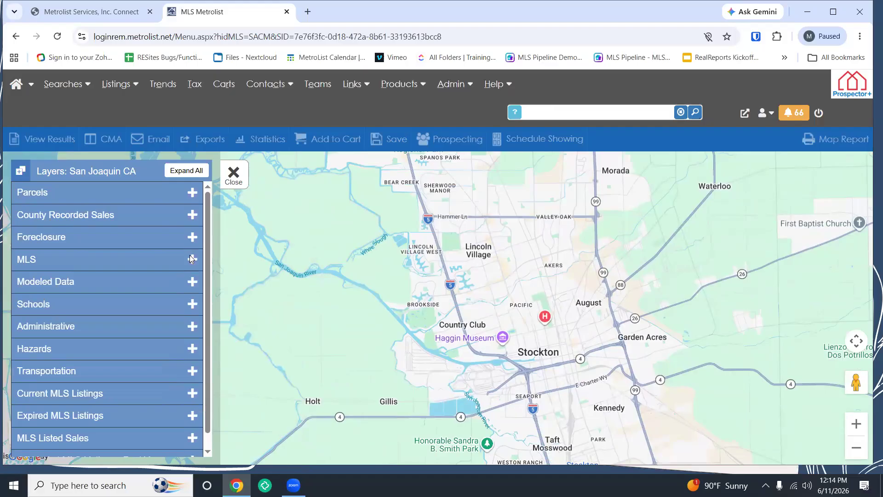
click(199, 263)
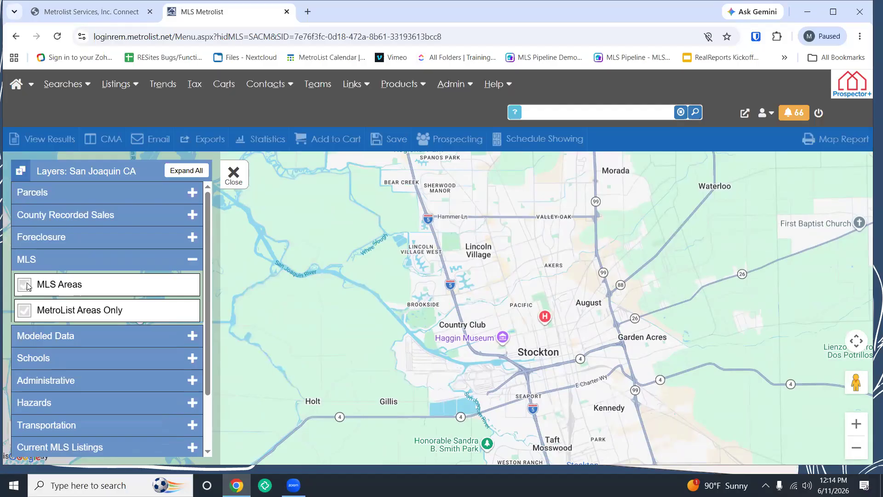
click(25, 286)
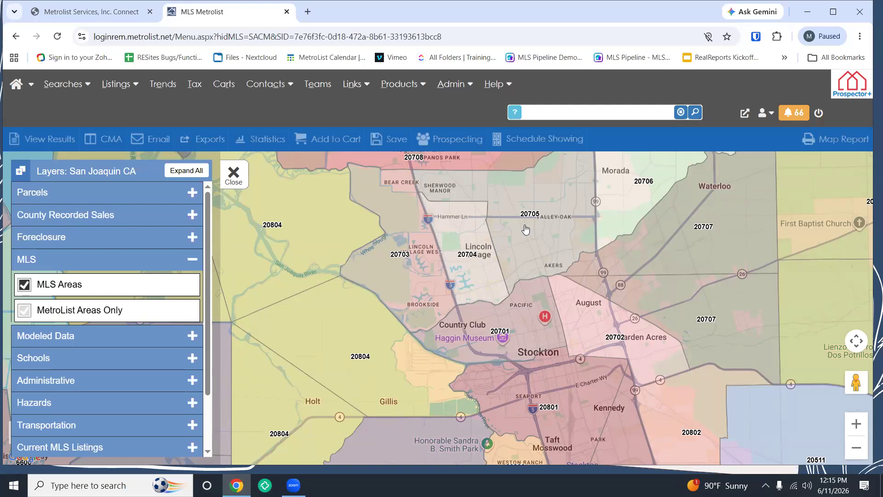
Step: Move the map north to Sacramento and open details for MLS area 10828
drag(501, 216, 509, 376)
scroll(509, 376, down, 3)
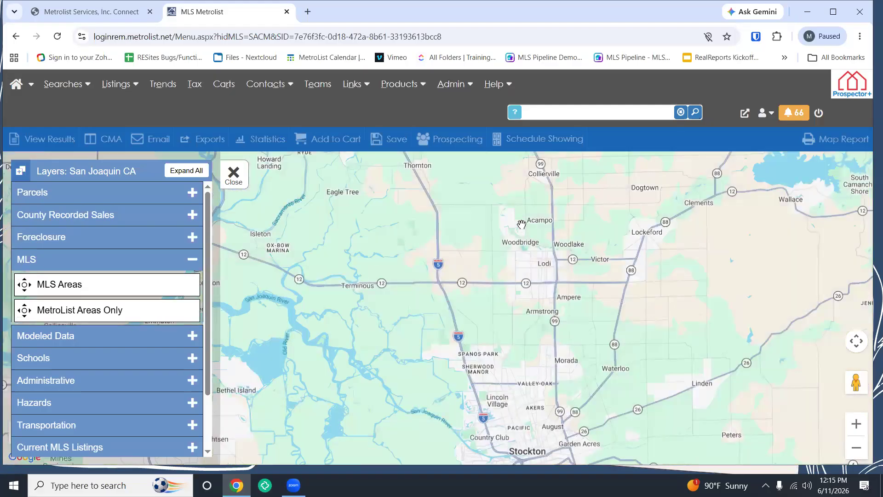
drag(483, 251, 548, 409)
drag(538, 271, 543, 404)
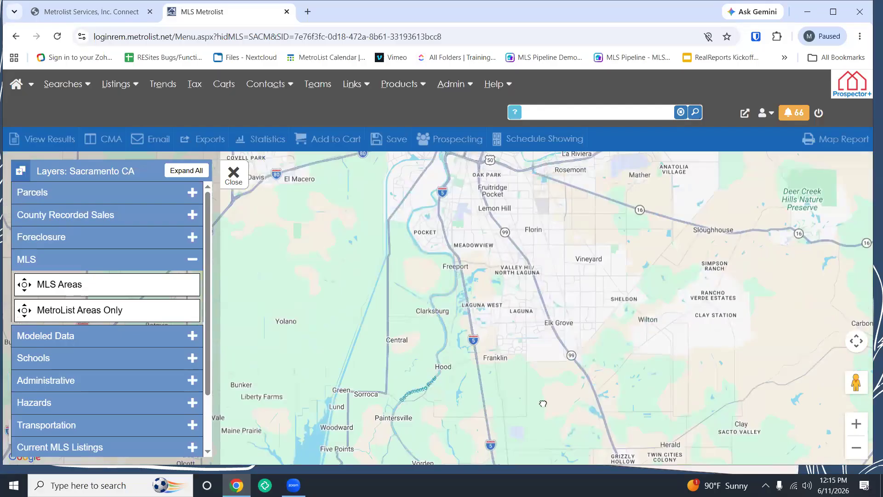
scroll(543, 340, up, 1)
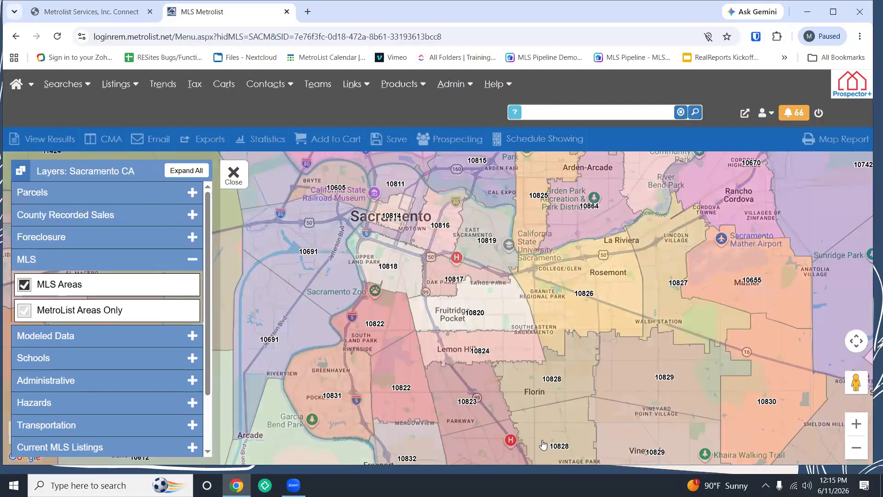
click(542, 396)
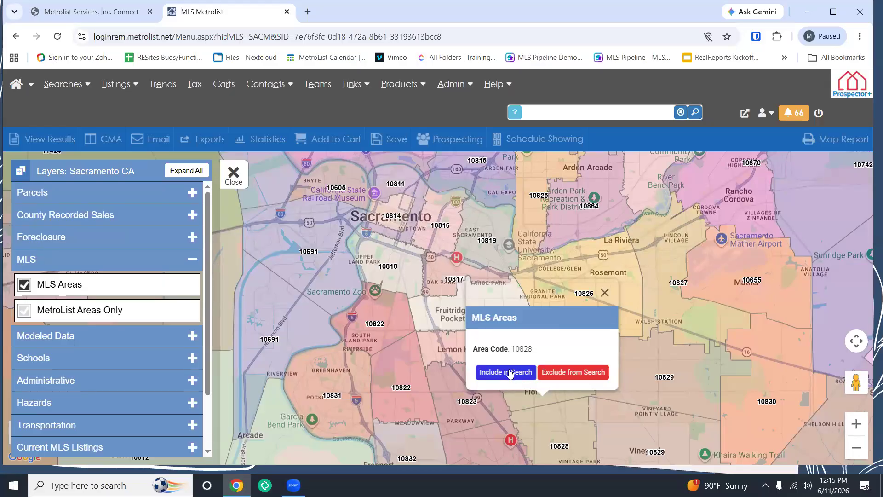
Step: Close the area 10828 details, switch off MLS Areas, and collapse the MLS group
click(604, 293)
drag(526, 391, 514, 307)
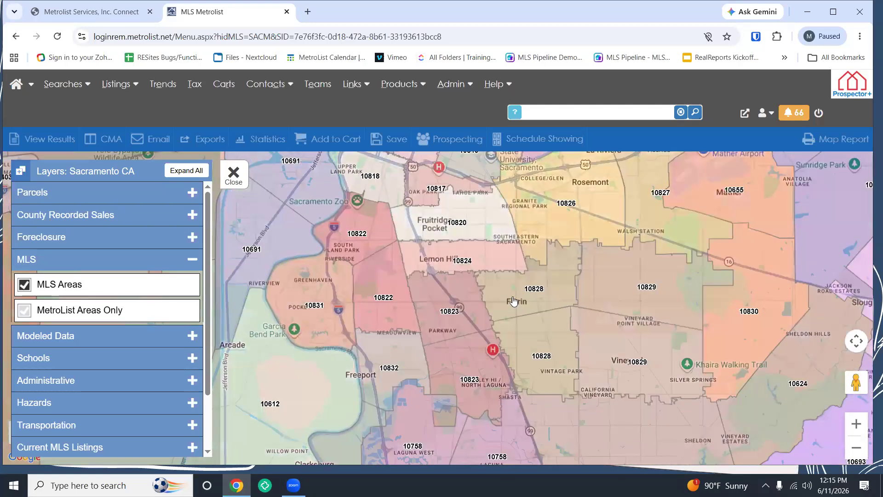
click(24, 285)
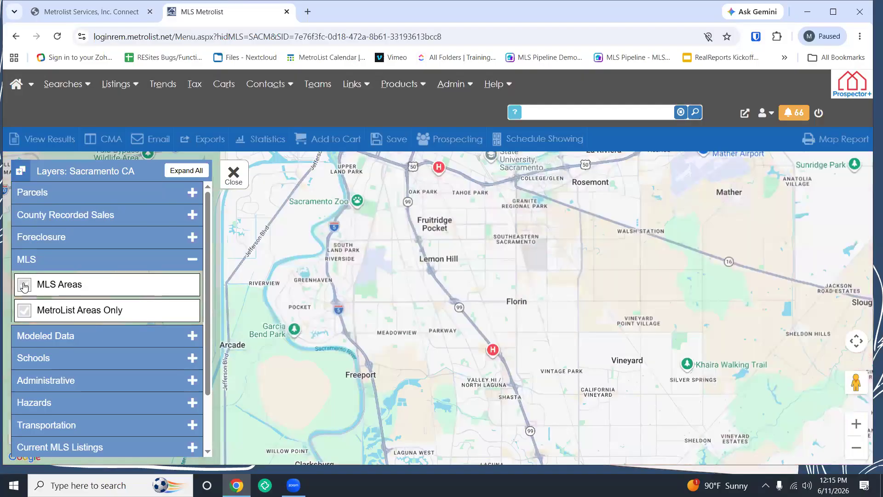
click(196, 261)
Step: Move the map south past Elk Grove and Lodi to centre on Stockton
drag(492, 397, 477, 275)
scroll(478, 276, down, 1)
drag(522, 395, 515, 277)
drag(505, 363, 491, 280)
drag(497, 393, 485, 336)
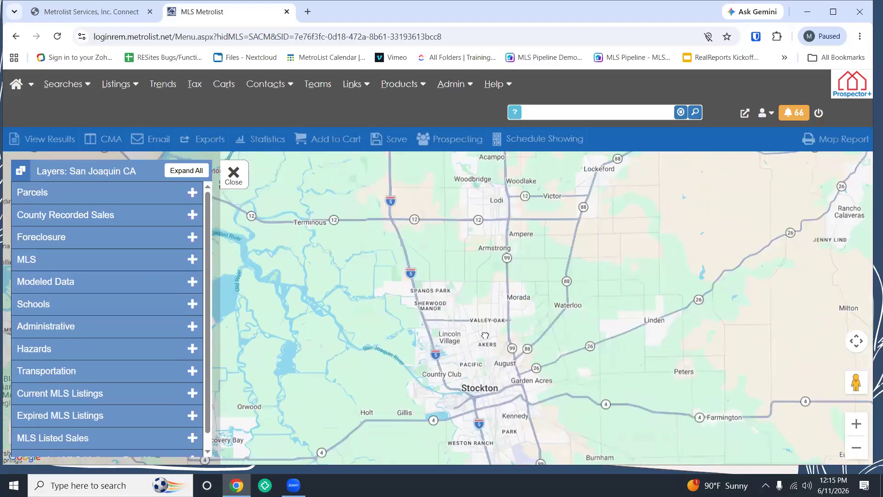
Step: Turn on the Automated Valuation Model (AVM) layer under Modeled Data over downtown Stockton
scroll(484, 335, up, 3)
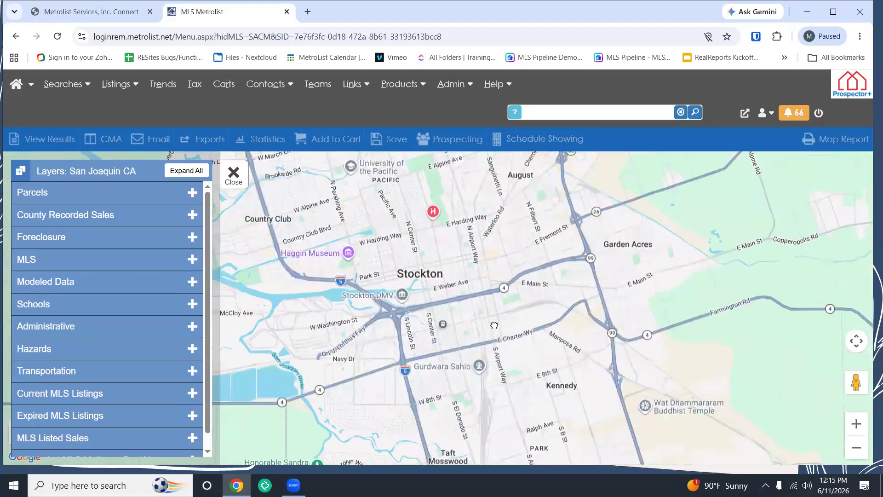
click(193, 283)
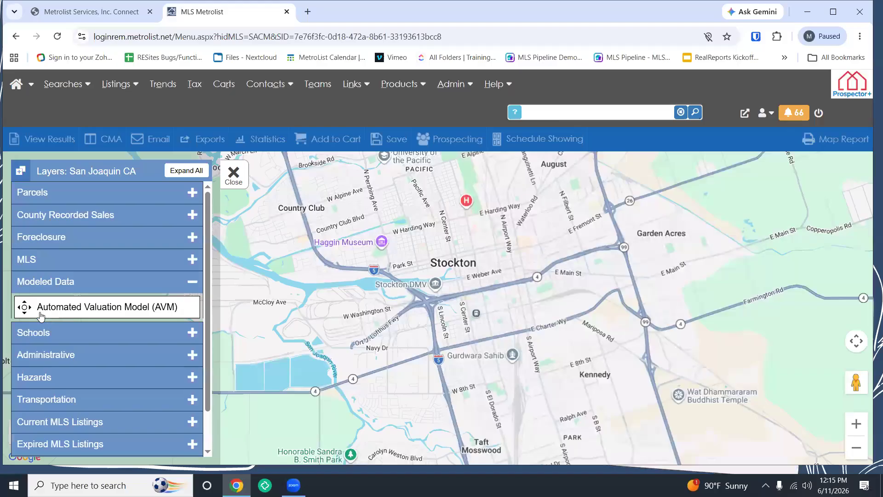
scroll(488, 289, up, 3)
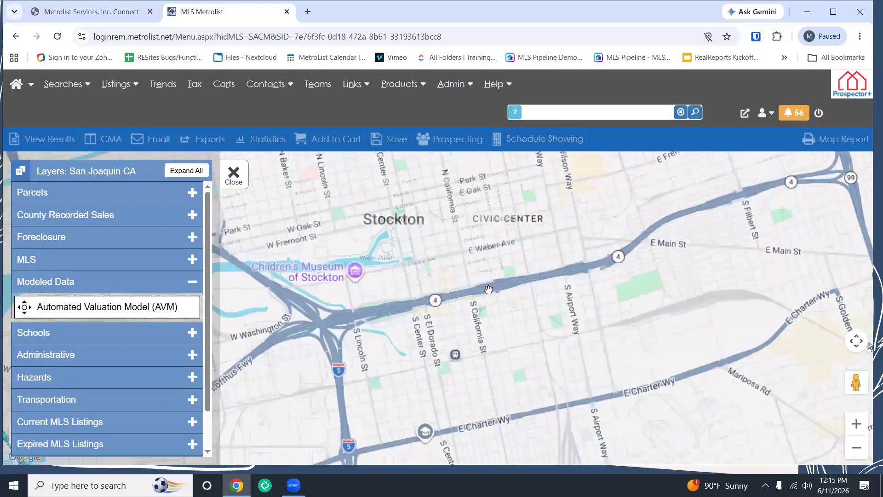
drag(487, 357, 459, 205)
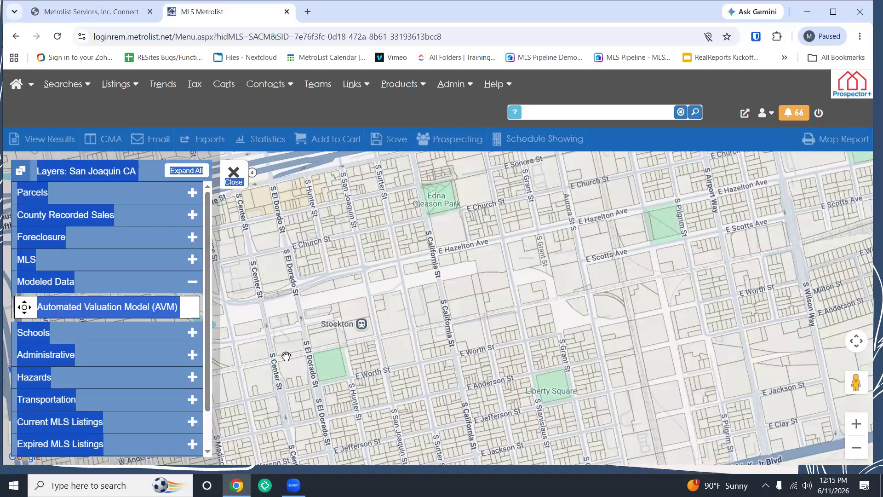
click(92, 306)
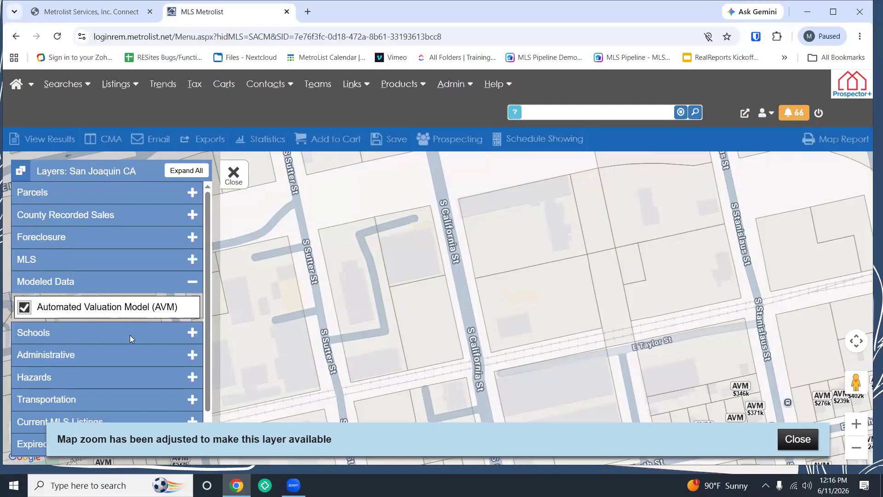
click(798, 439)
Step: Review the $225,000 AVM estimate for the E Worth St parcel, then close it
drag(729, 394, 607, 319)
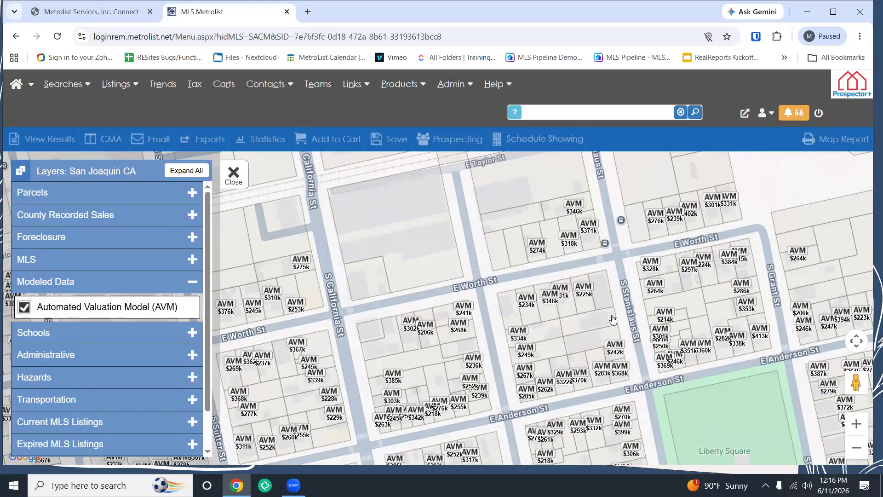
click(586, 289)
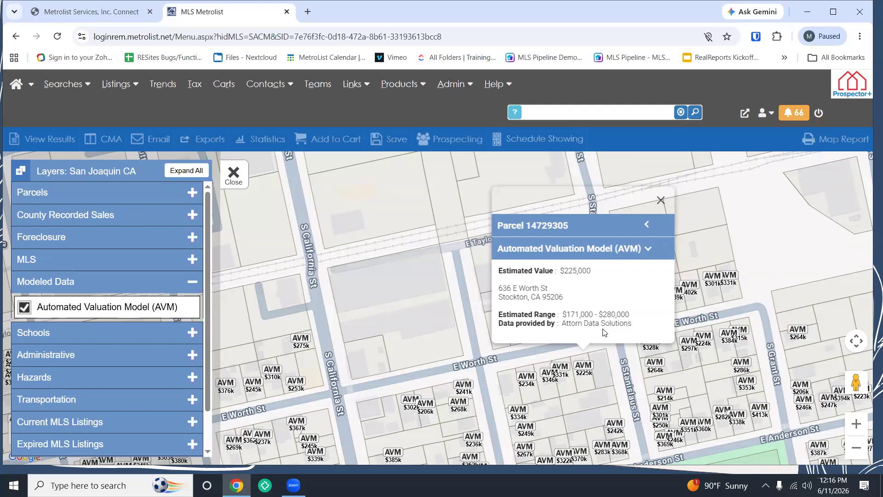
click(661, 203)
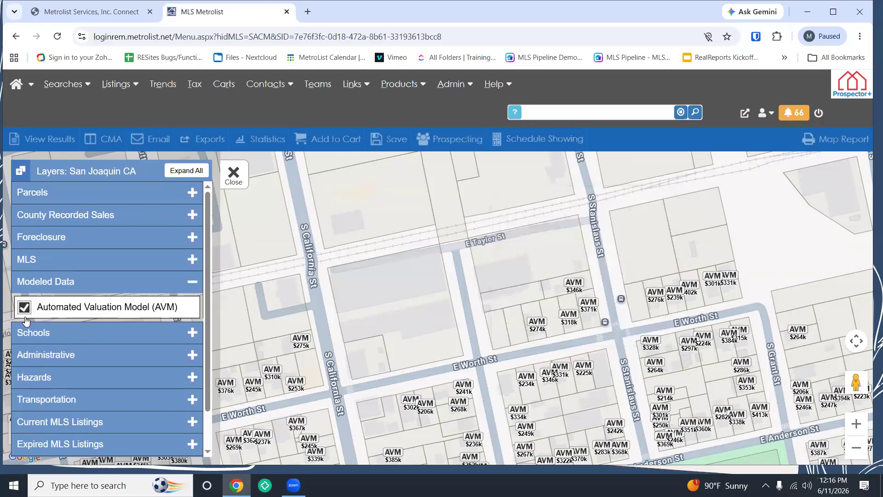
scroll(428, 288, down, 3)
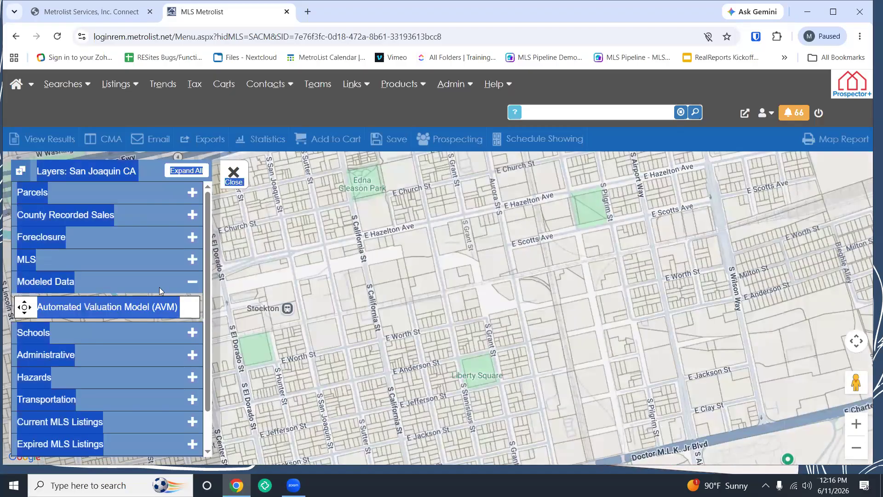
Step: Collapse Modeled Data and label parcels with Parcel Tax ID numbers
click(159, 286)
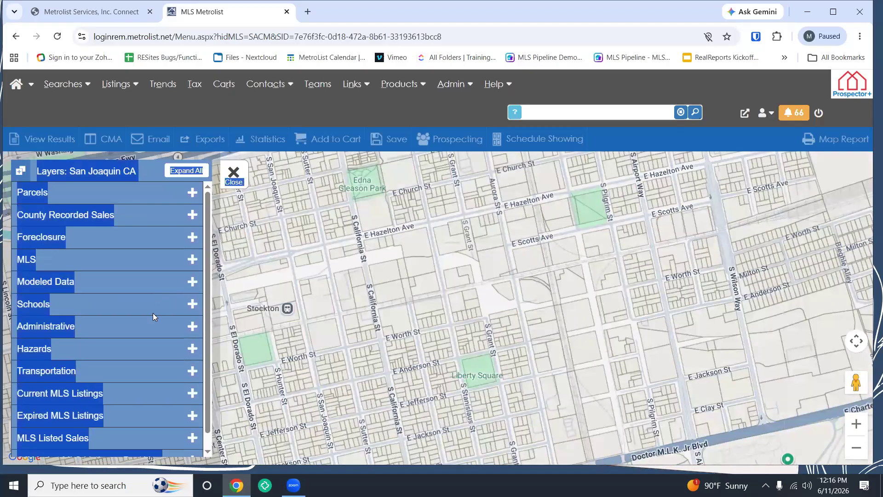
click(189, 191)
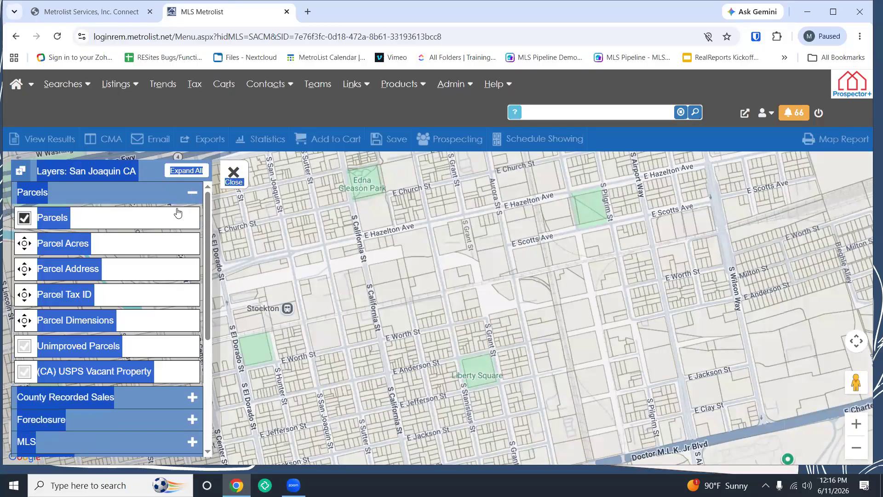
click(147, 320)
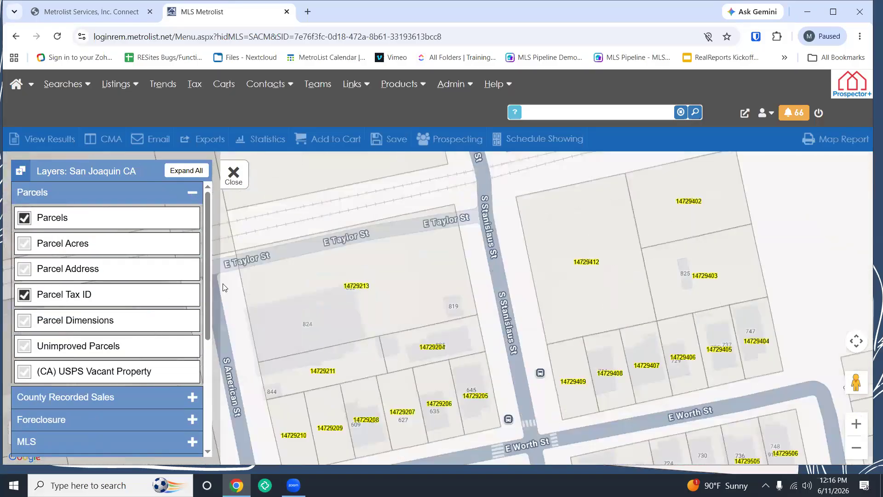
click(192, 193)
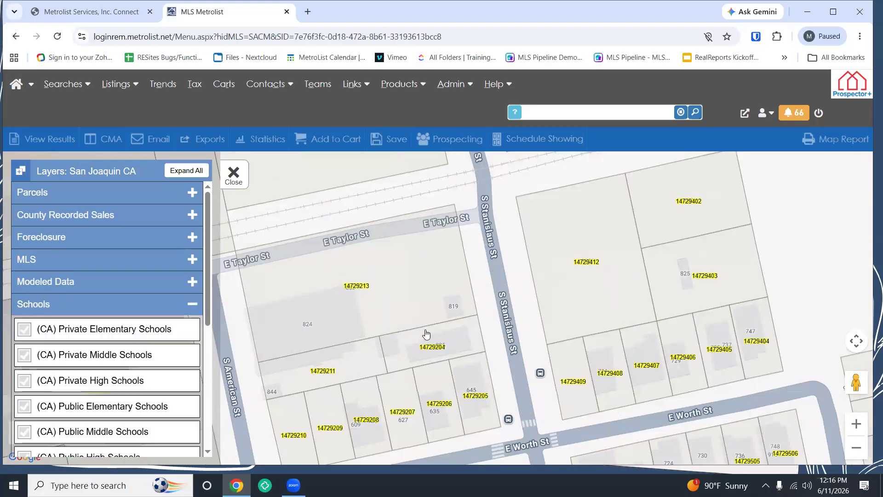
Step: Show private elementary, middle, high and public elementary, middle school layers over south Stockton
scroll(448, 352, down, 3)
scroll(456, 357, down, 3)
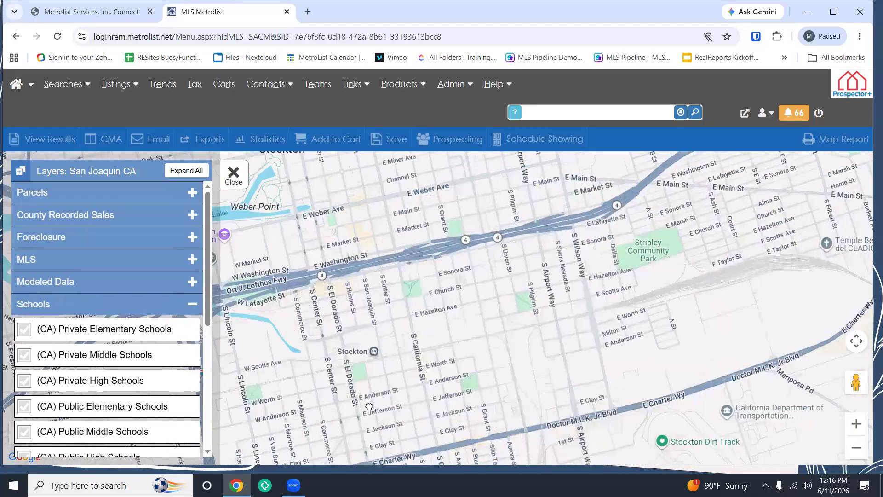
drag(369, 406, 432, 273)
scroll(417, 370, down, 1)
drag(416, 370, 416, 269)
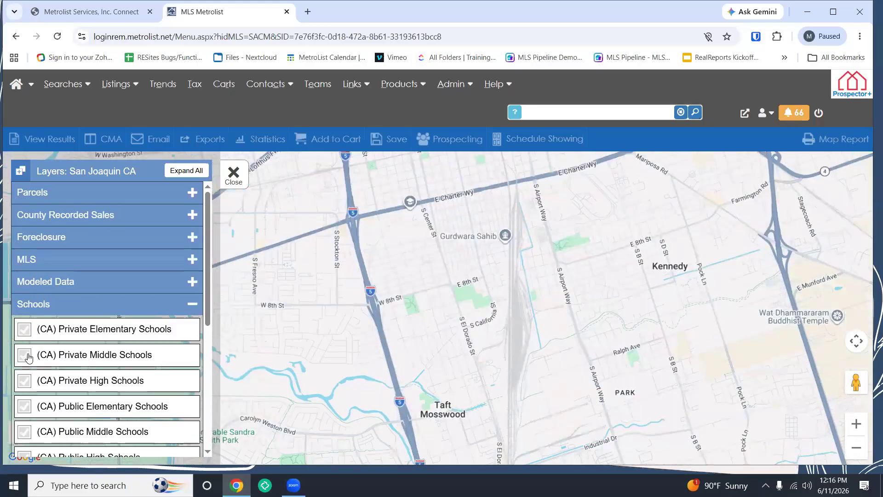
click(25, 330)
click(26, 355)
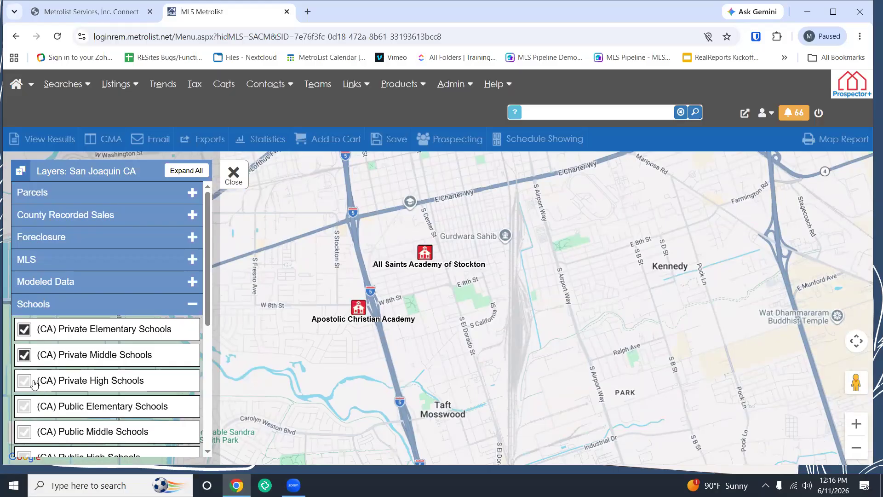
click(26, 383)
click(25, 406)
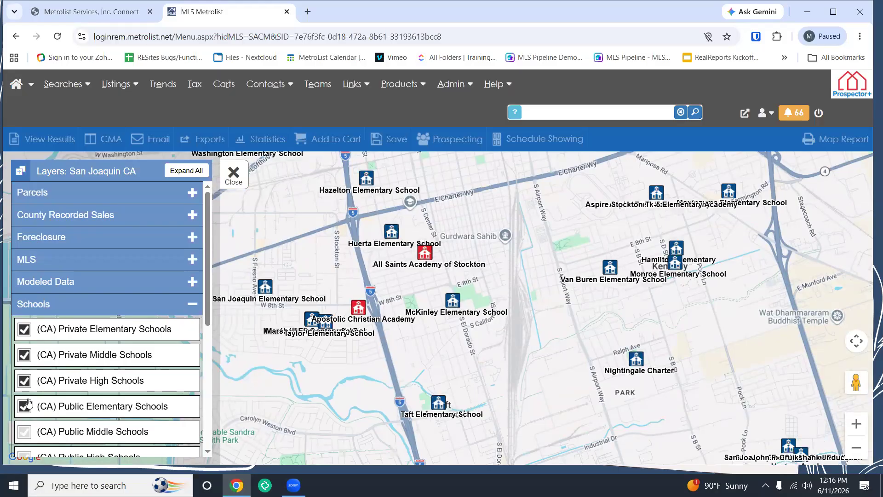
scroll(28, 401, down, 1)
click(25, 375)
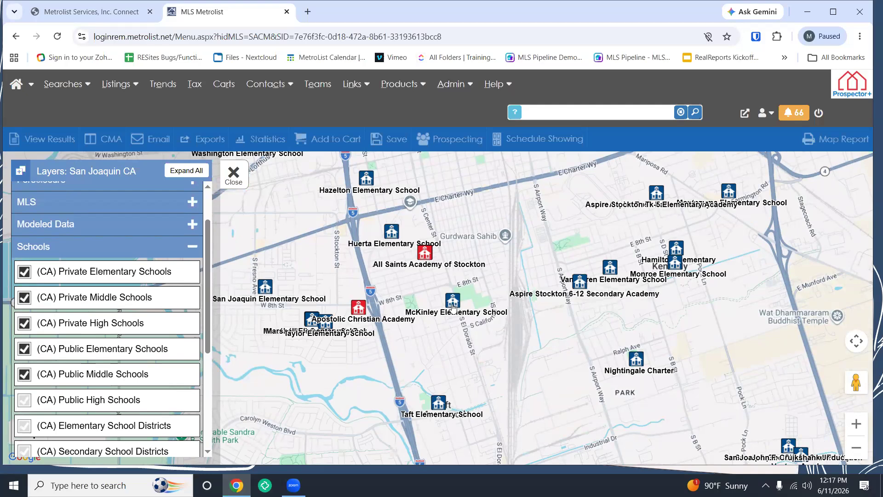
Step: Check McKinley and Huerta Elementary School details, then hide all five school layers
click(453, 308)
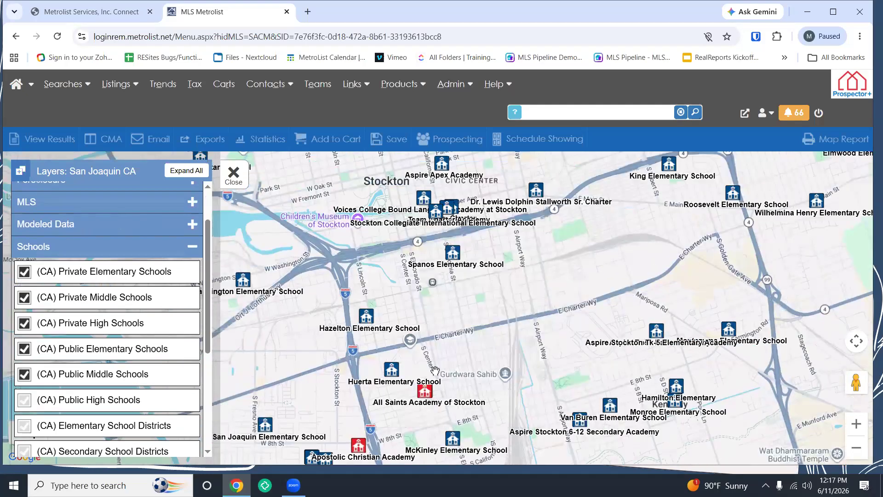
click(392, 370)
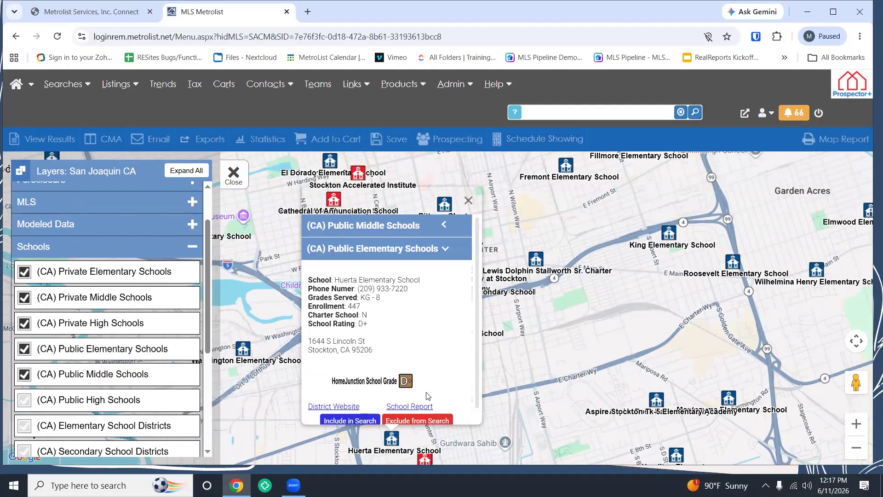
click(469, 201)
click(21, 375)
click(24, 349)
click(24, 324)
click(25, 303)
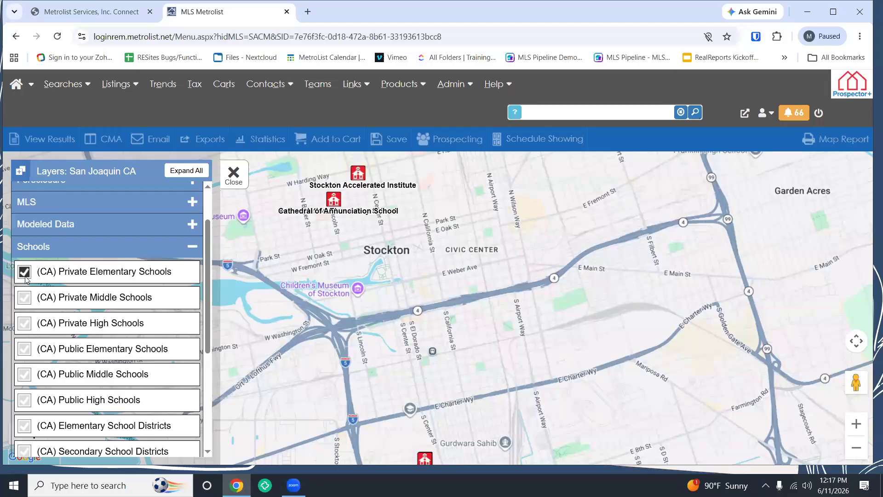
click(24, 271)
Step: Collapse Schools and expand Administrative, browsing layers from Incorporated Cities to Zip Codes and Zoning
scroll(203, 352, down, 2)
scroll(203, 352, down, 3)
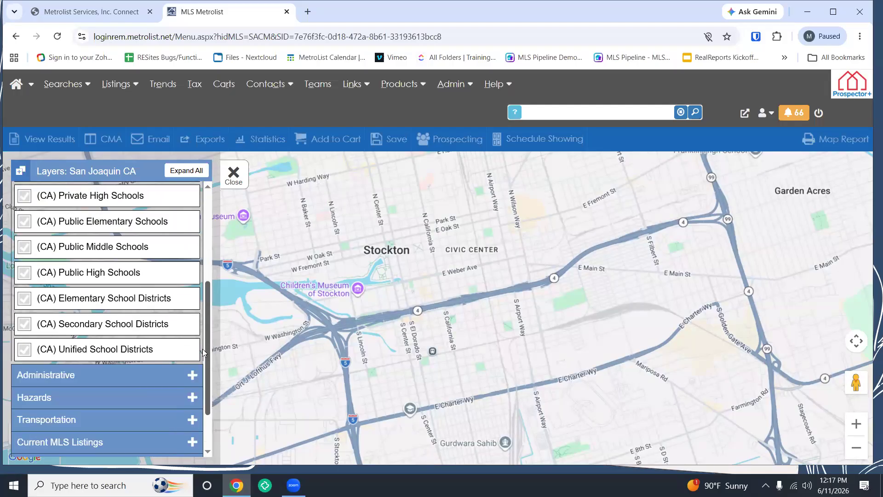
scroll(48, 310, down, 1)
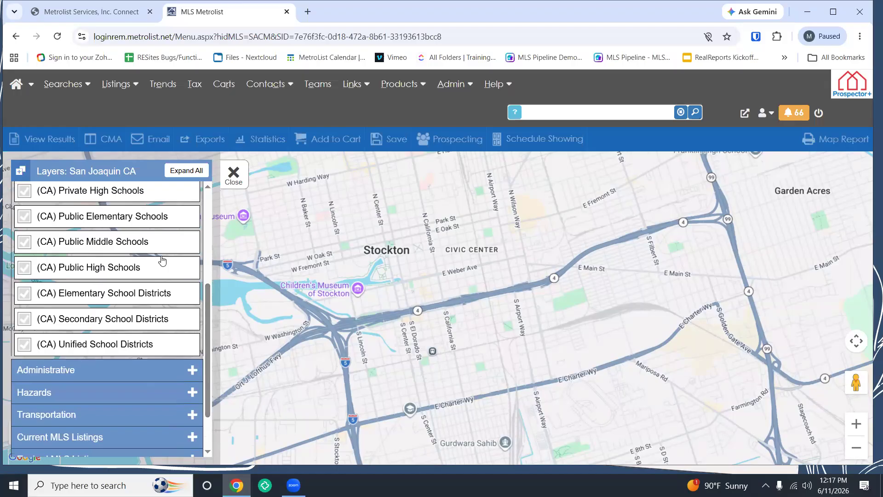
scroll(164, 258, up, 4)
click(190, 289)
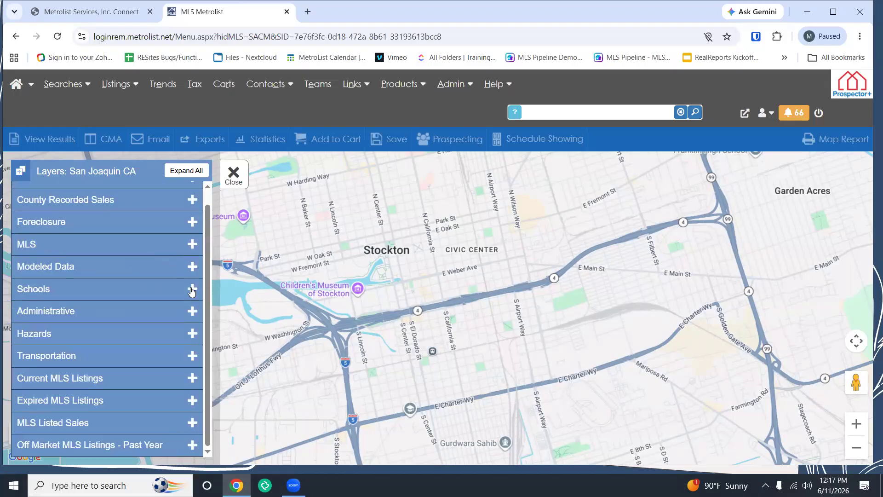
click(182, 314)
scroll(189, 341, down, 3)
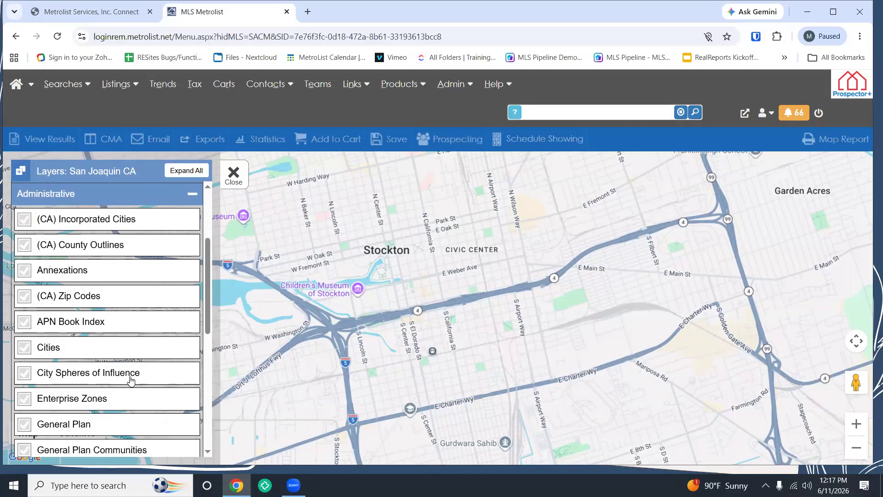
scroll(131, 380, down, 3)
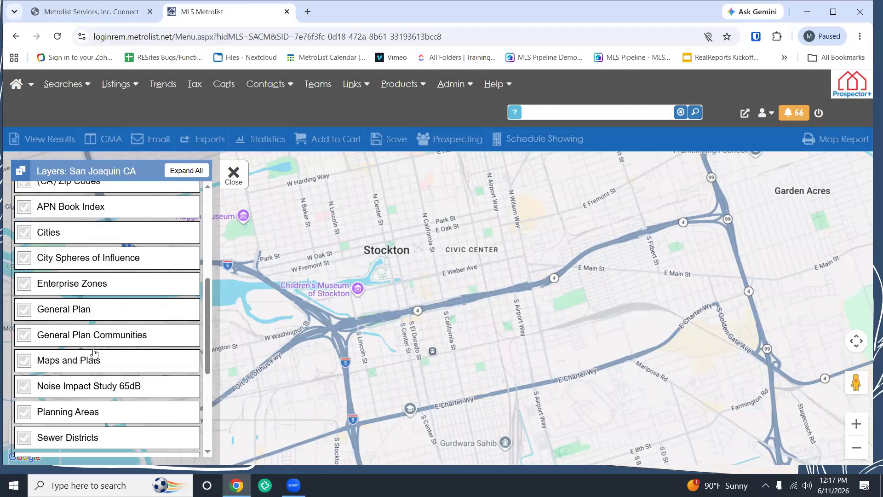
scroll(94, 353, down, 2)
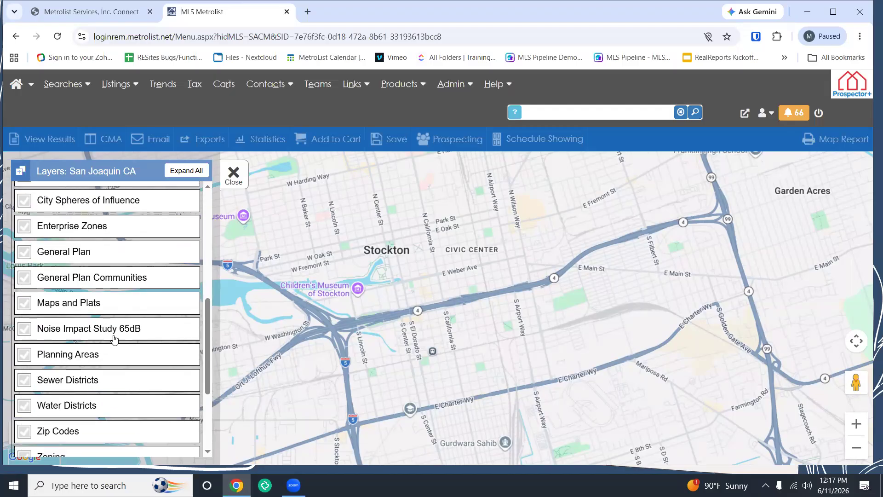
scroll(110, 322, down, 2)
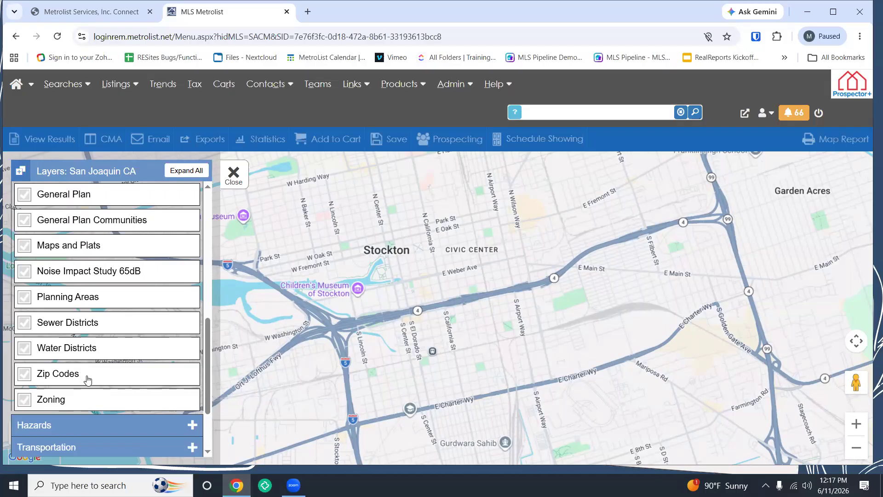
scroll(118, 354, up, 4)
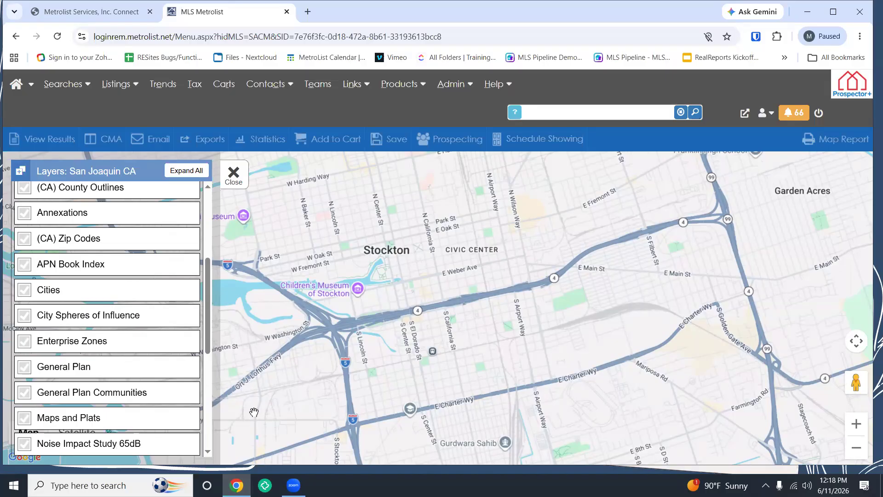
Step: Collapse the Administrative layer group and expand the Hazards group
scroll(252, 409, up, 1)
scroll(175, 377, up, 2)
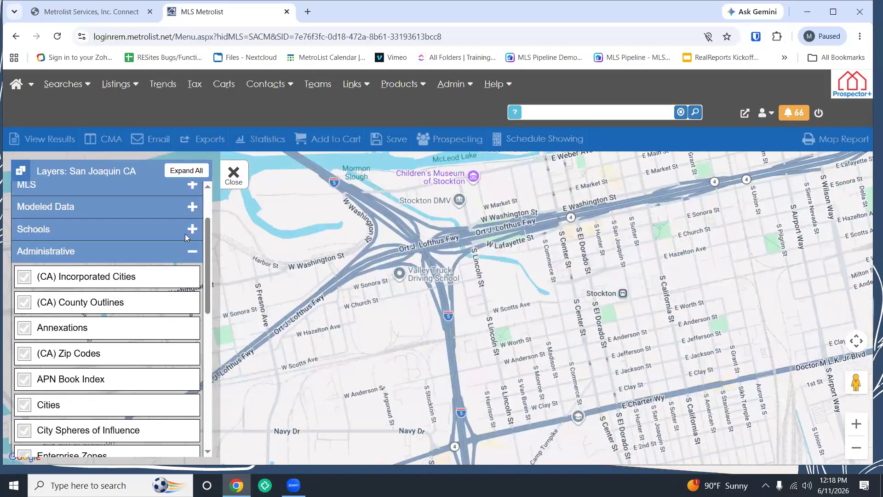
click(191, 253)
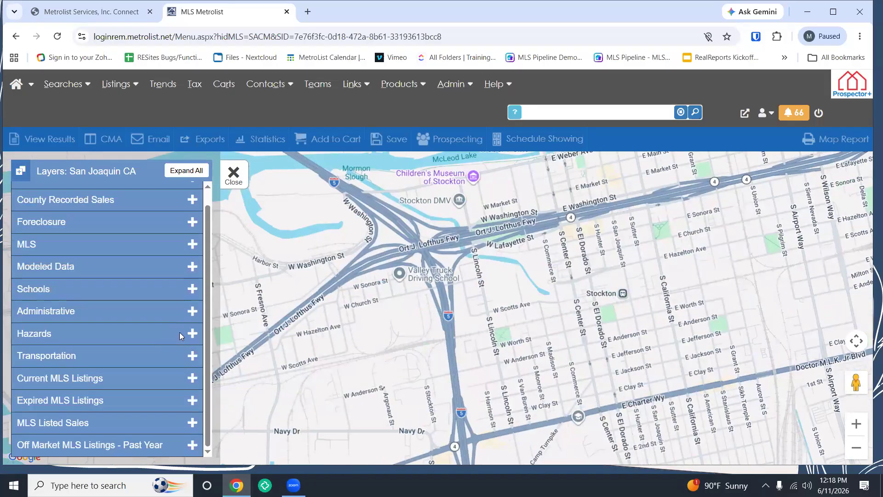
click(192, 333)
Step: Preview the FEMA Flood Data overlay and its flood-zone legend, then turn it off
scroll(401, 351, down, 3)
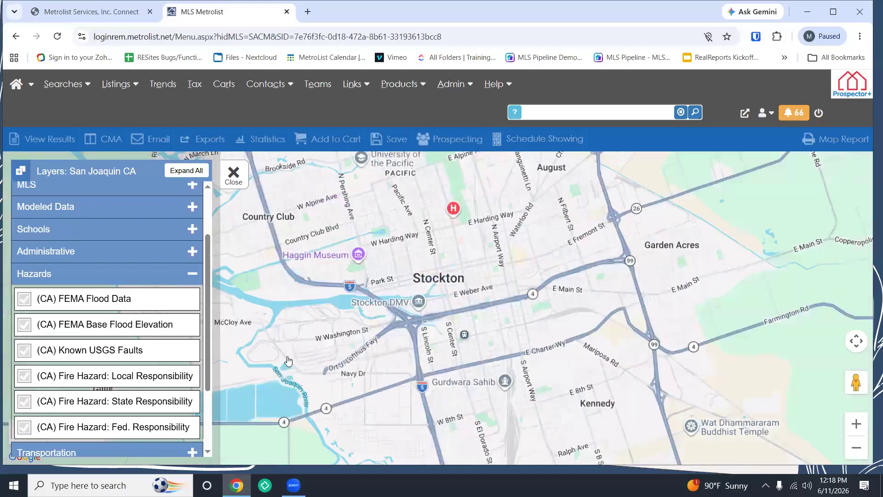
scroll(288, 361, down, 1)
scroll(339, 313, up, 3)
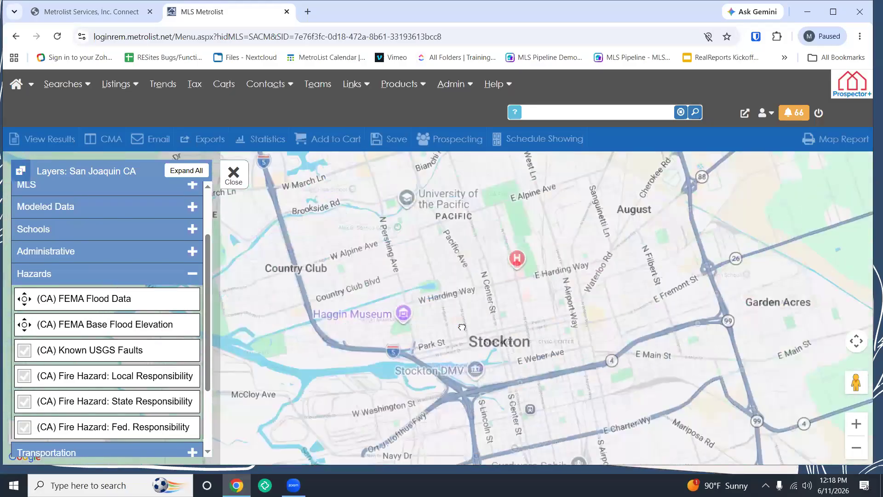
scroll(462, 327, up, 2)
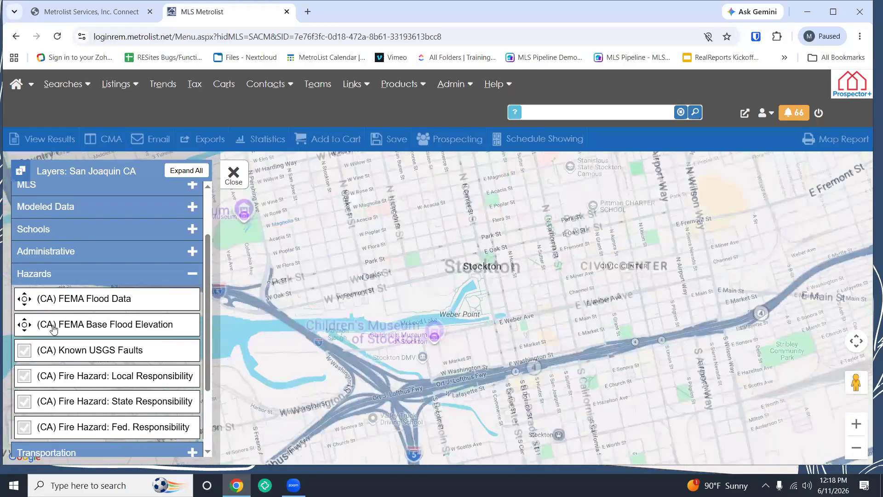
click(28, 303)
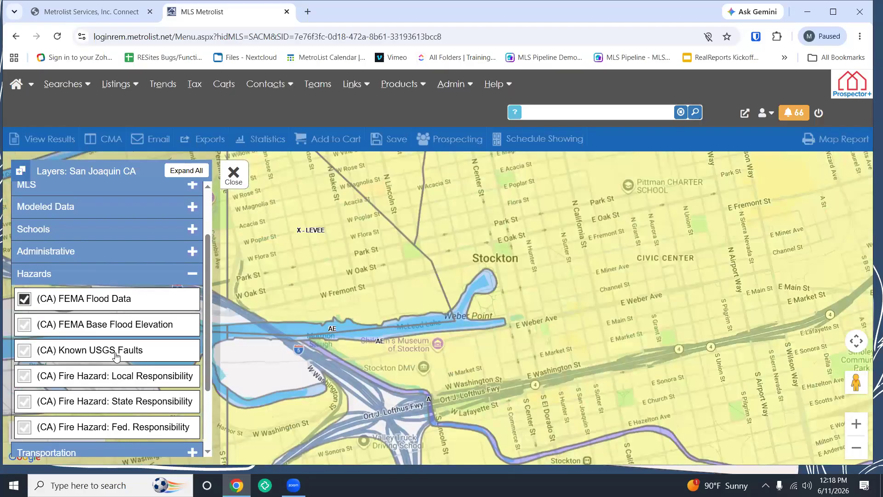
click(599, 303)
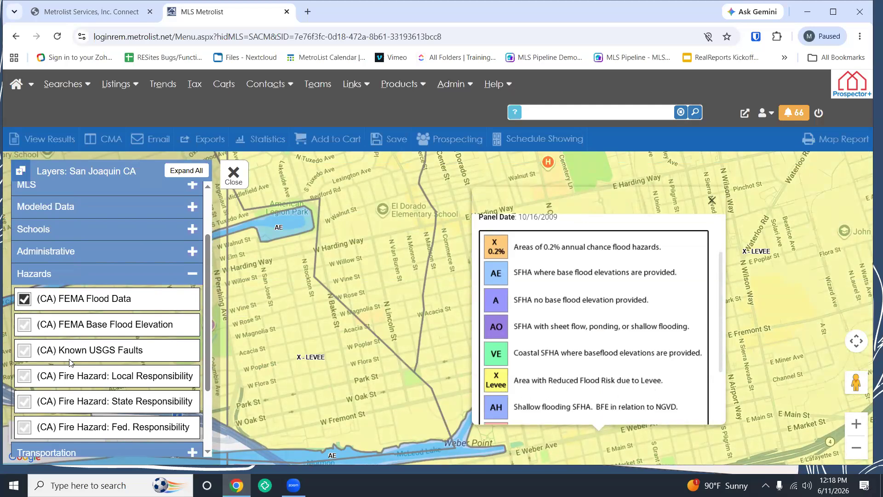
click(24, 300)
Step: Preview the Base Flood Elevation and Known USGS Faults layers, switch them off, and close Layers
click(27, 326)
drag(213, 239, 377, 210)
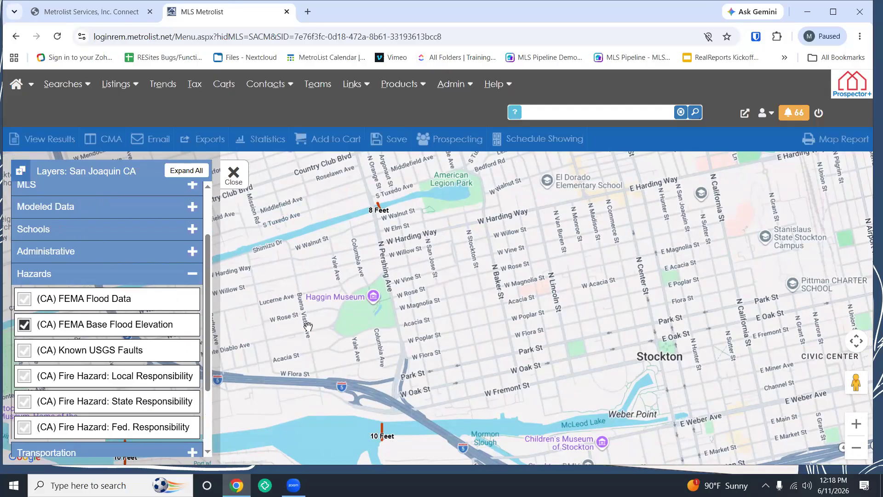
scroll(308, 327, down, 5)
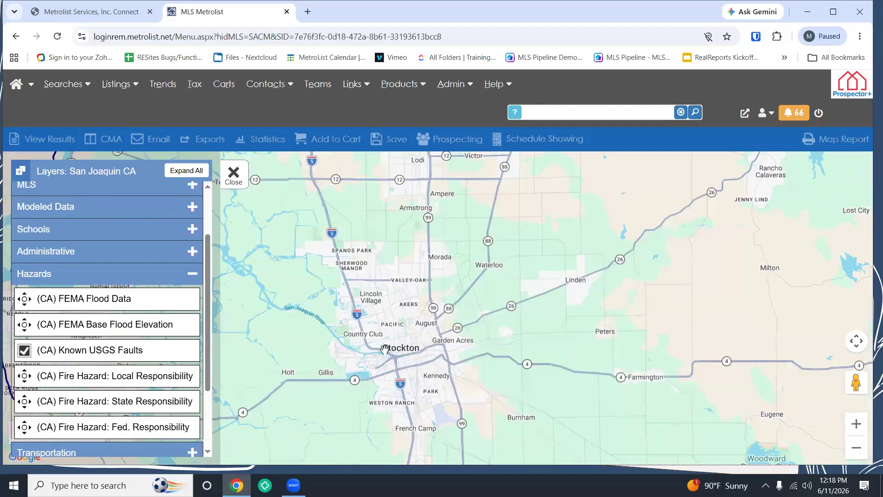
scroll(385, 350, down, 1)
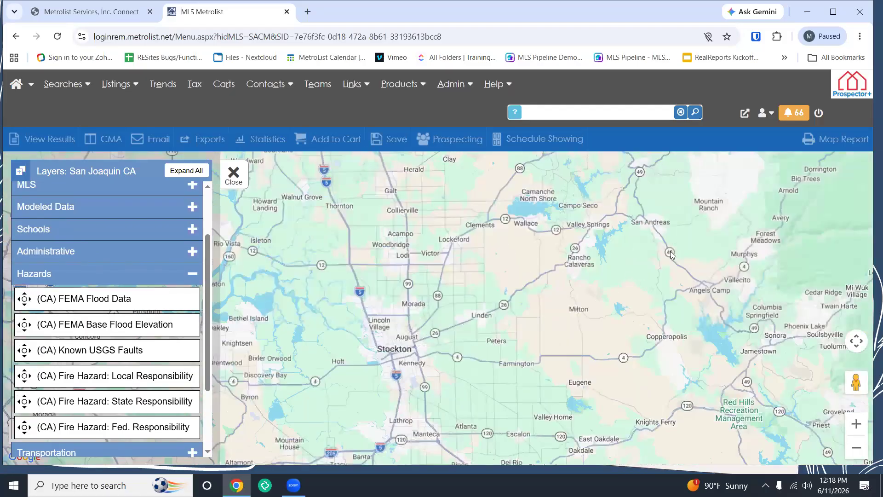
scroll(670, 254, up, 1)
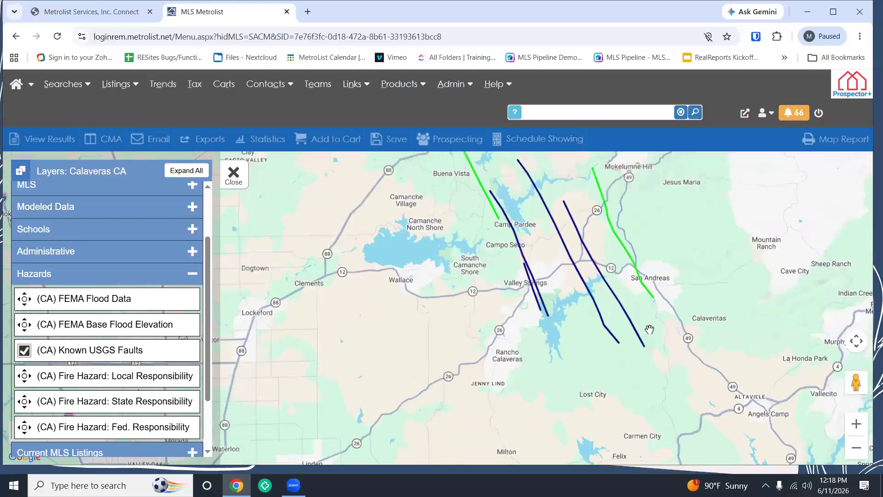
click(24, 351)
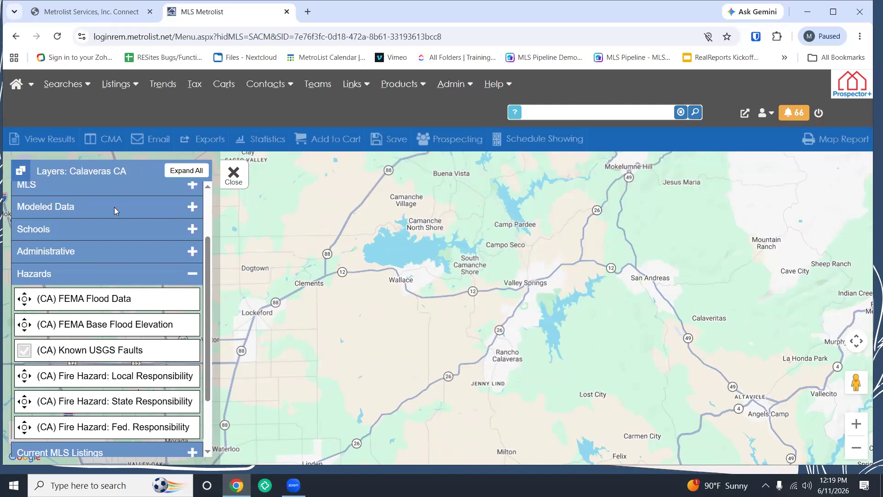
drag(124, 180, 36, 178)
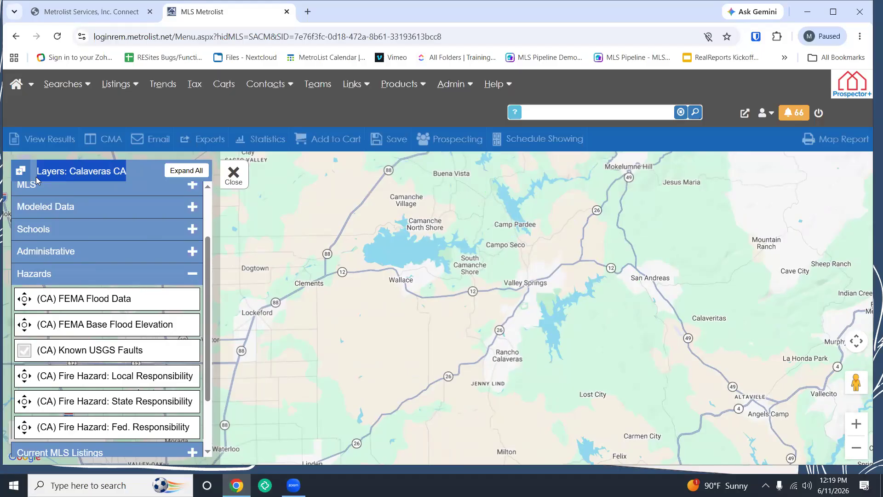
click(233, 177)
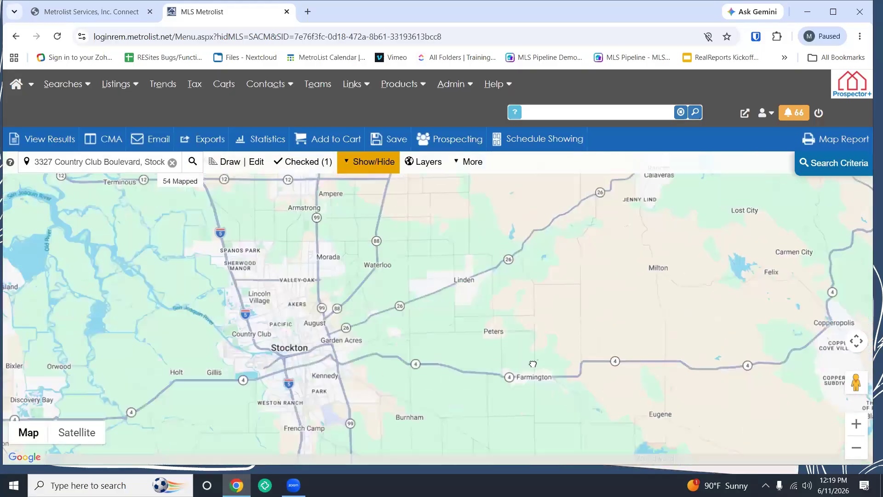
Step: Go to the first suggested Country Club Boulevard address in Stockton and centre its pin
click(419, 167)
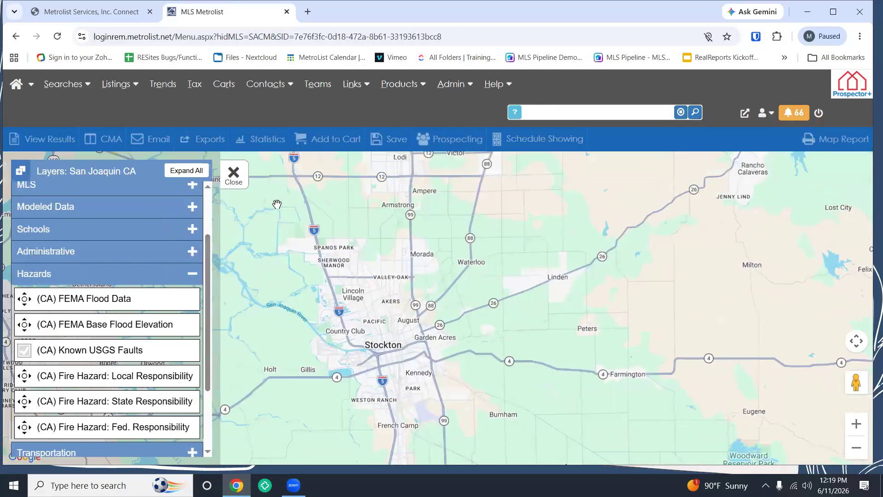
click(233, 175)
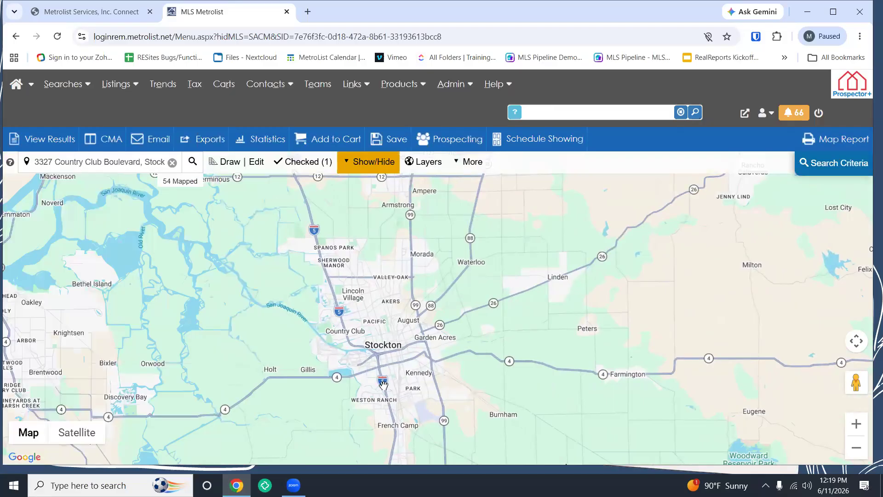
scroll(384, 383, up, 1)
click(154, 161)
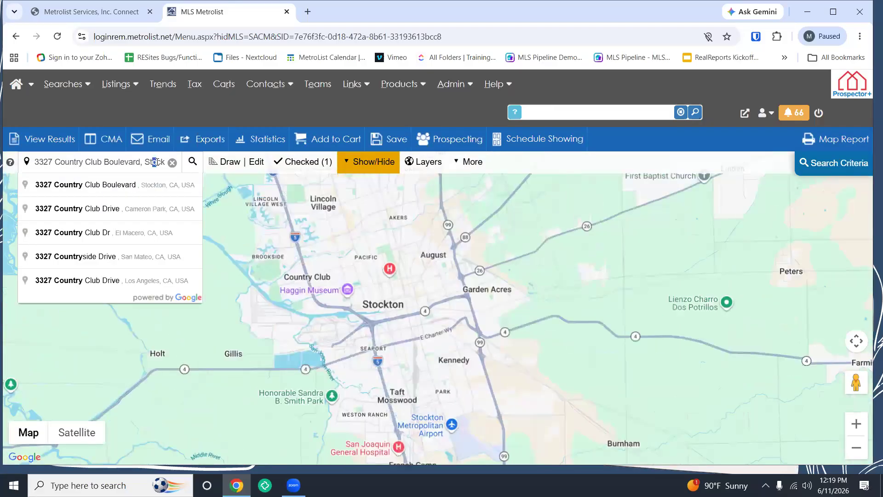
click(93, 185)
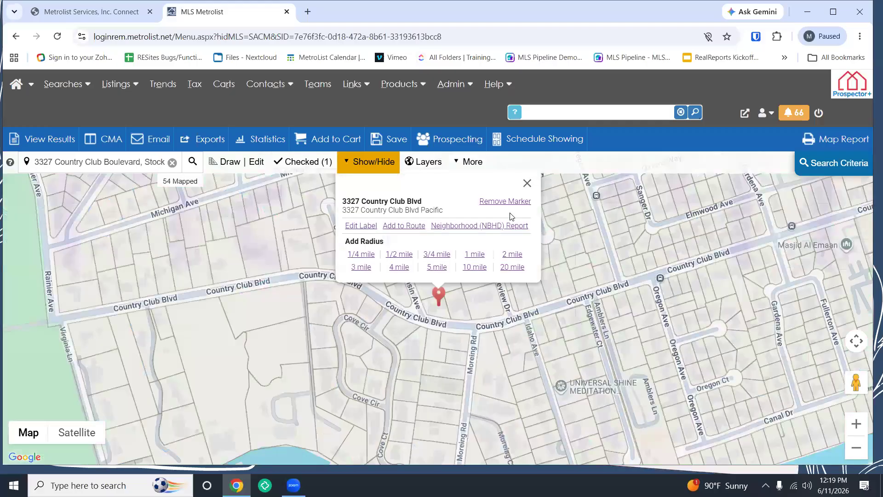
click(528, 184)
drag(606, 242, 491, 293)
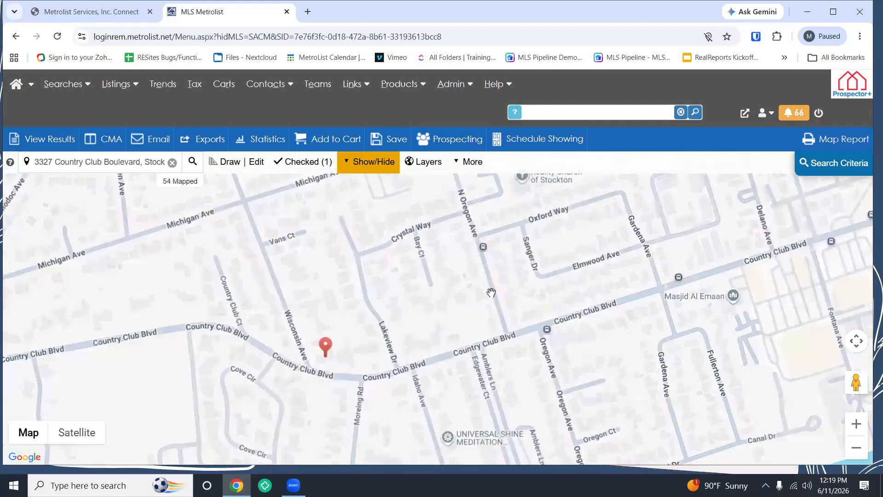
scroll(497, 308, down, 2)
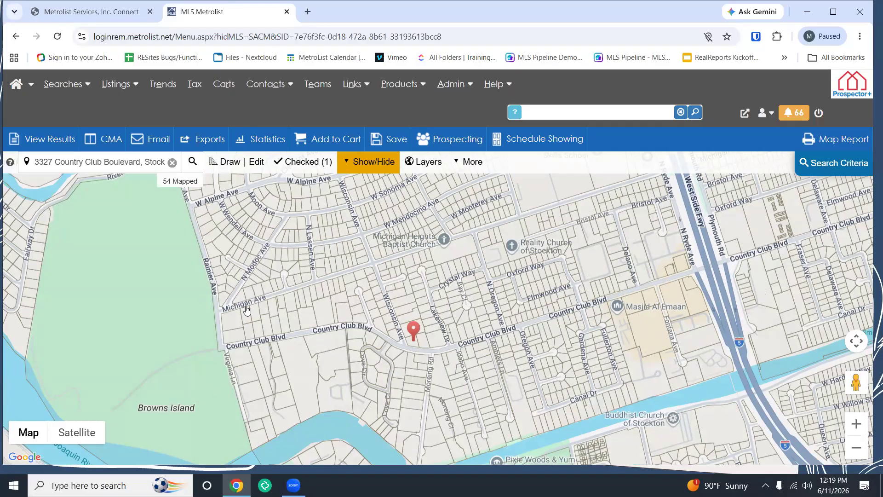
Step: Draw a freehand boundary of about 0.39 mi² around the pinned address, then show the criteria summary
click(225, 161)
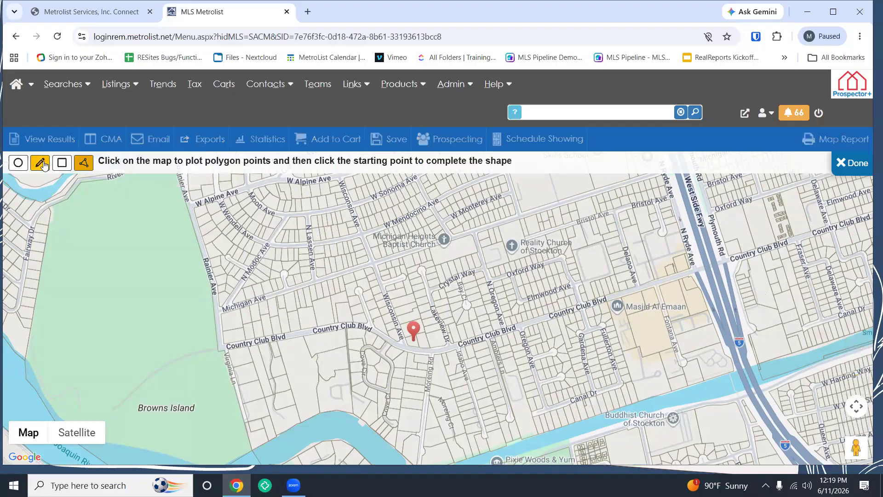
click(43, 165)
mouse_move(329, 187)
mouse_down()
mouse_move(232, 276)
mouse_move(268, 411)
mouse_move(629, 394)
mouse_move(704, 294)
mouse_move(618, 207)
mouse_move(326, 181)
mouse_up()
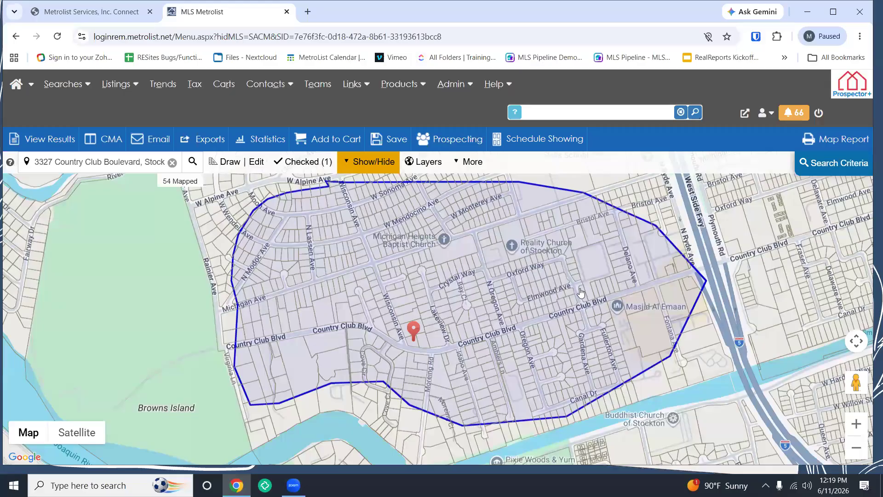
click(827, 164)
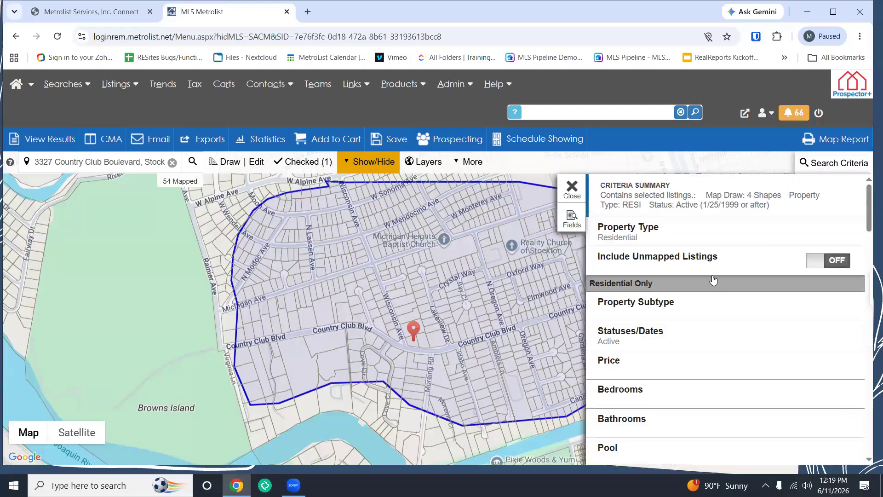
Step: Set the property subtype to Single Family Residence
click(690, 303)
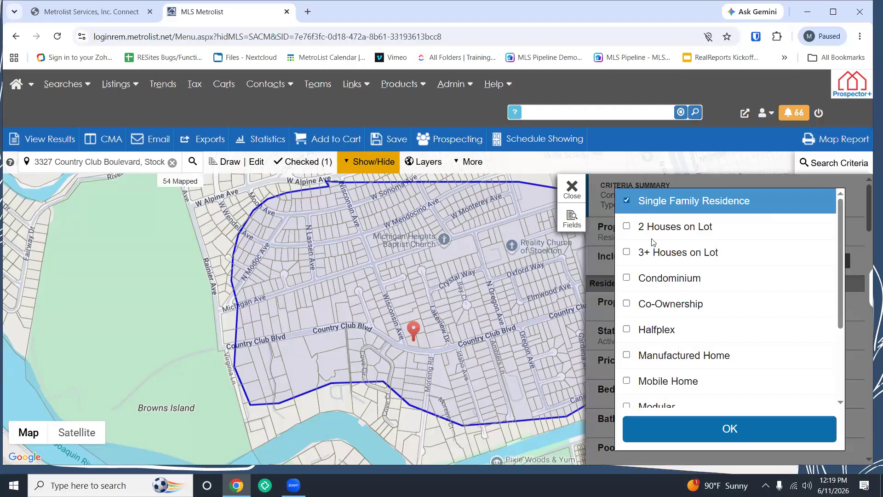
click(719, 430)
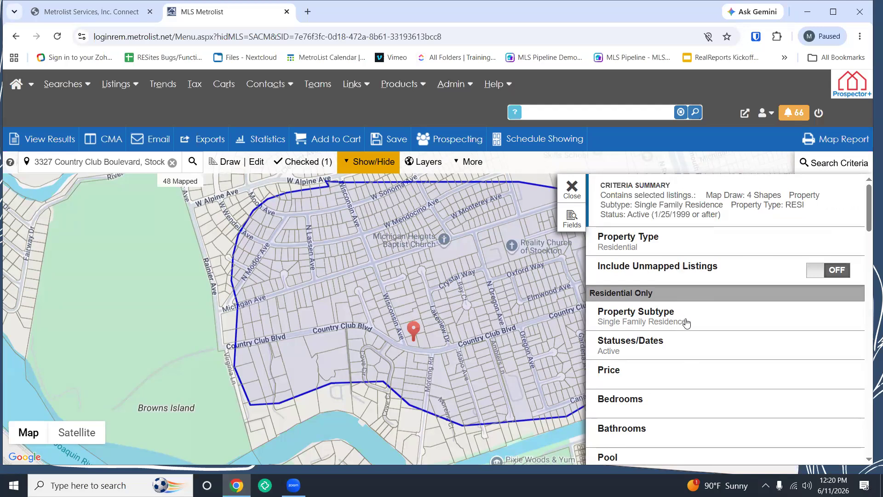
scroll(674, 360, down, 1)
Step: Set a minimum price of $1,000,000 with no upper limit and close Search Criteria
click(664, 315)
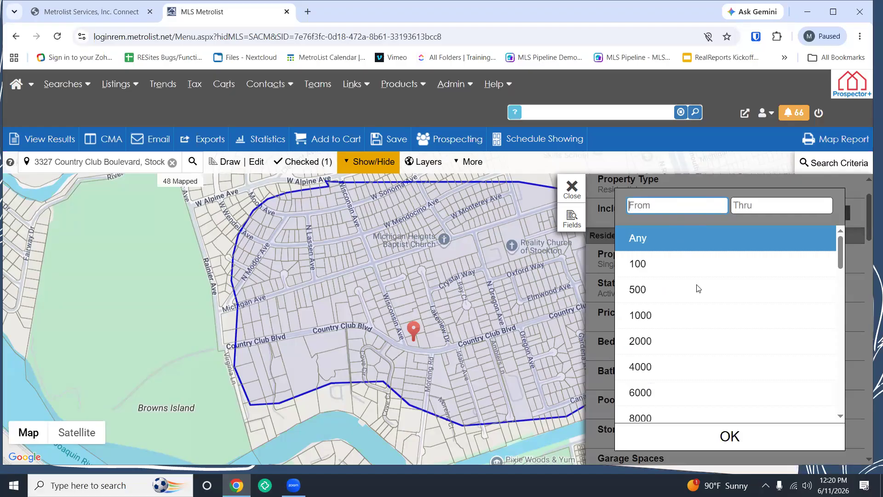
scroll(696, 306, down, 4)
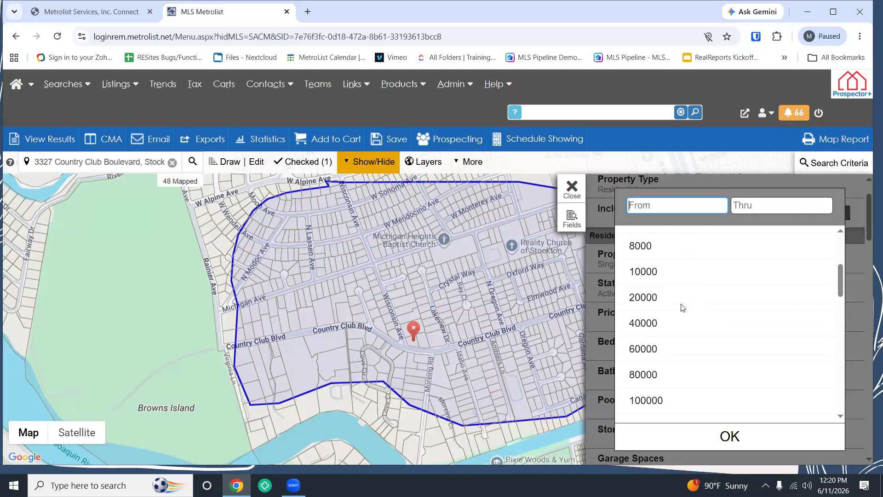
scroll(657, 277, down, 8)
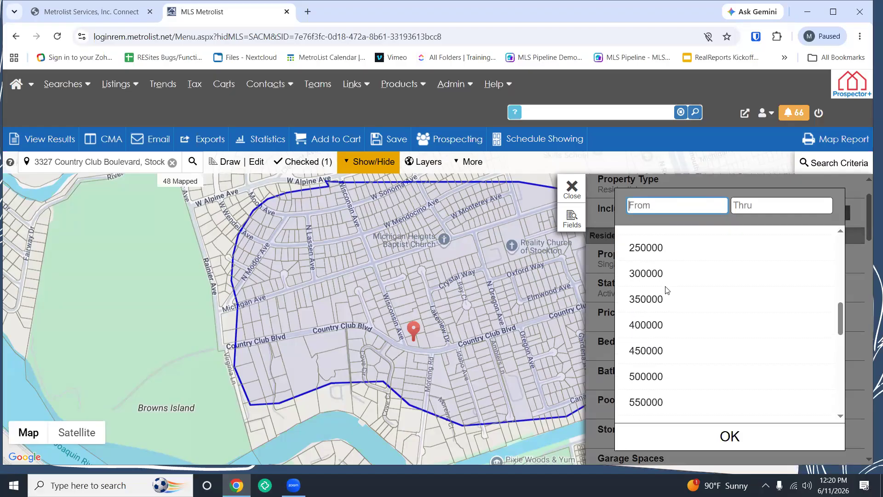
scroll(674, 338, down, 6)
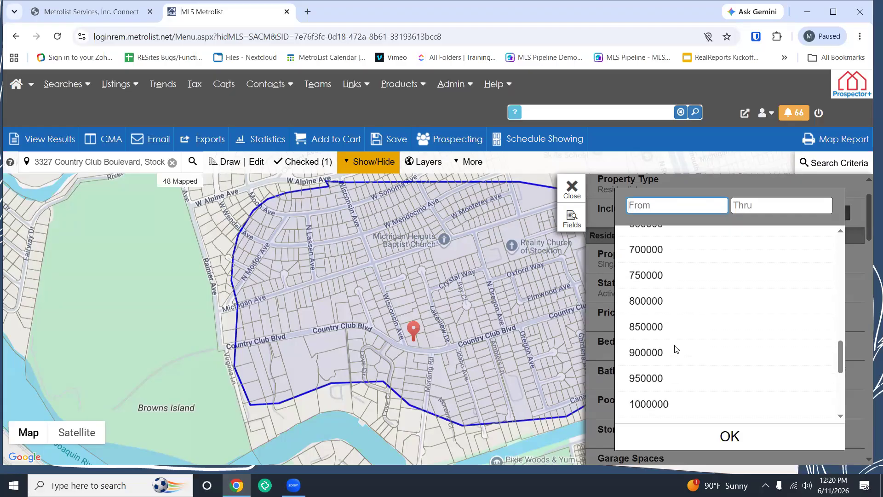
scroll(665, 389, down, 2)
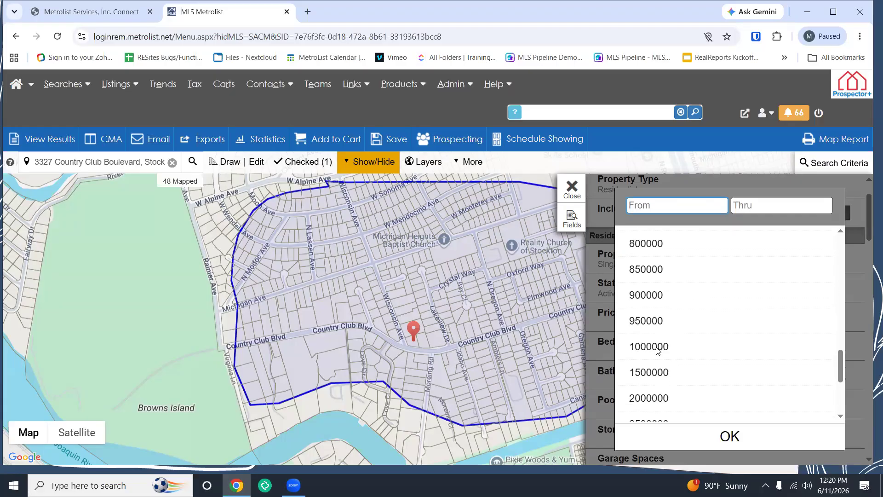
click(657, 351)
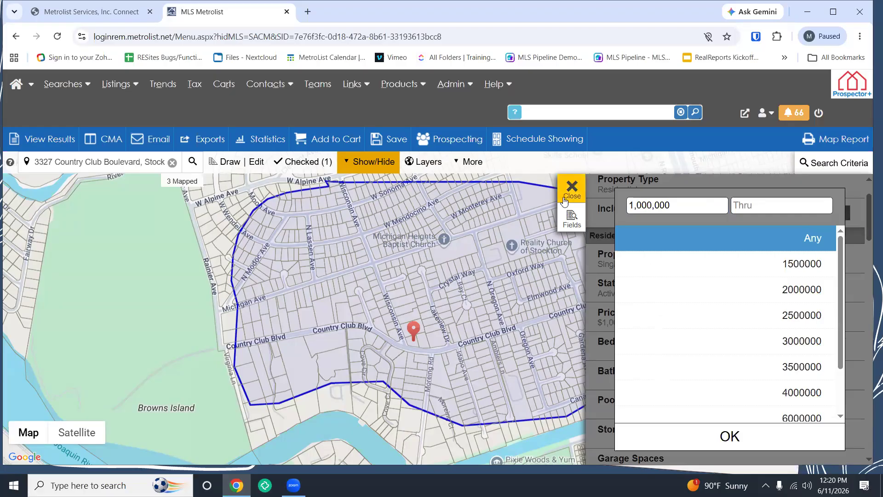
click(730, 436)
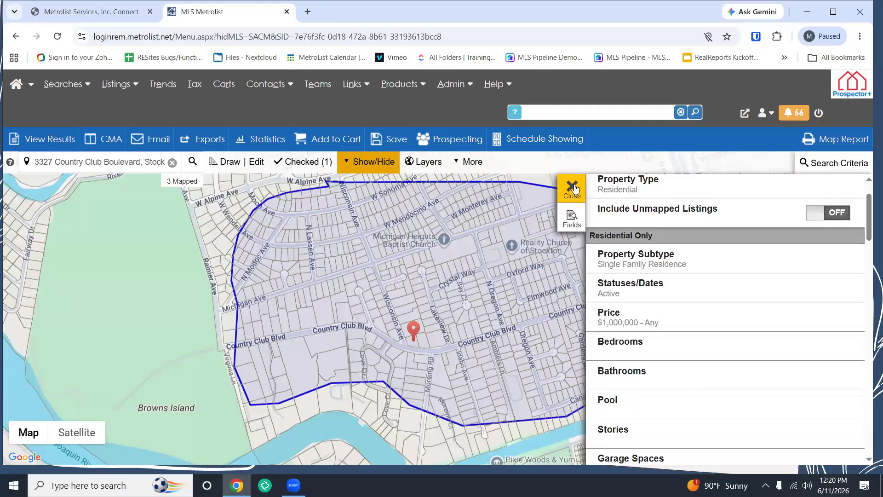
click(573, 188)
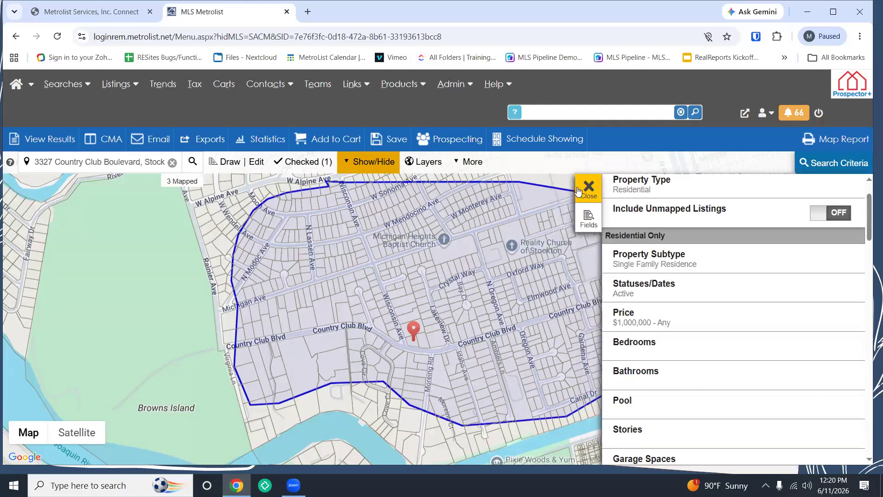
Step: Review the drawn shapes list and make both shapes and search results visible on the map
scroll(647, 315, down, 1)
drag(647, 315, 535, 283)
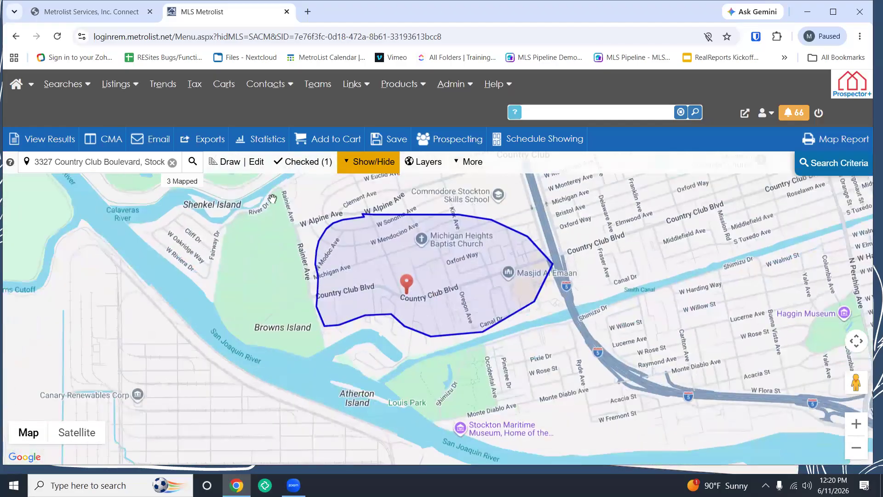
click(252, 162)
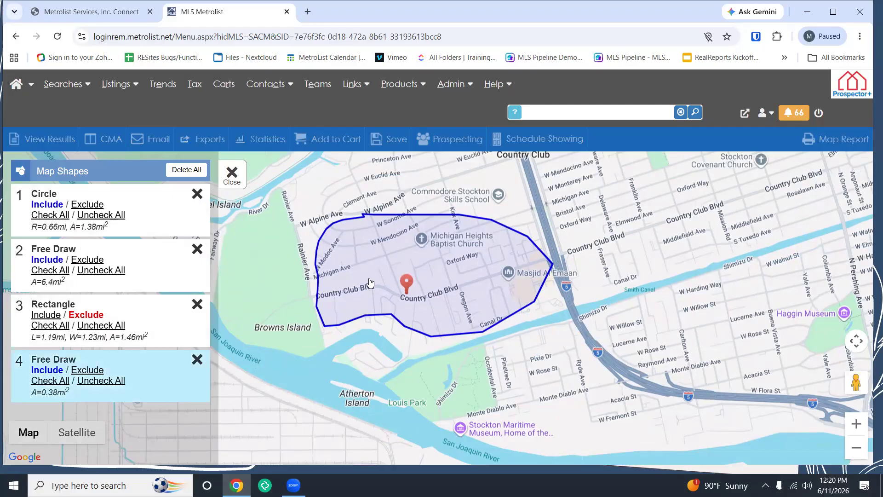
click(232, 175)
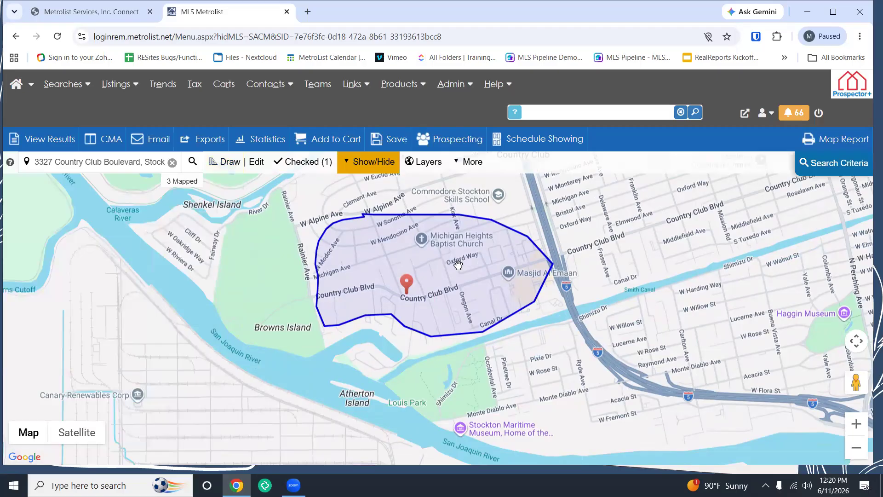
scroll(462, 264, up, 1)
click(364, 164)
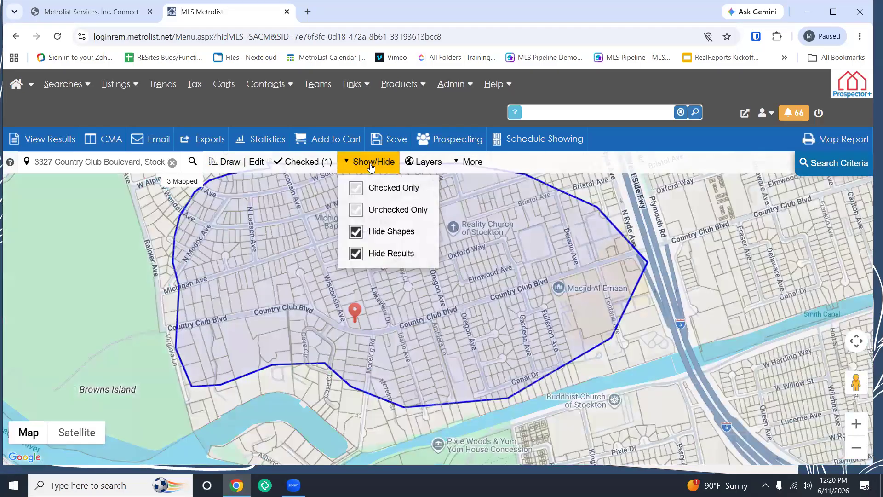
click(361, 233)
click(369, 256)
click(369, 255)
click(369, 255)
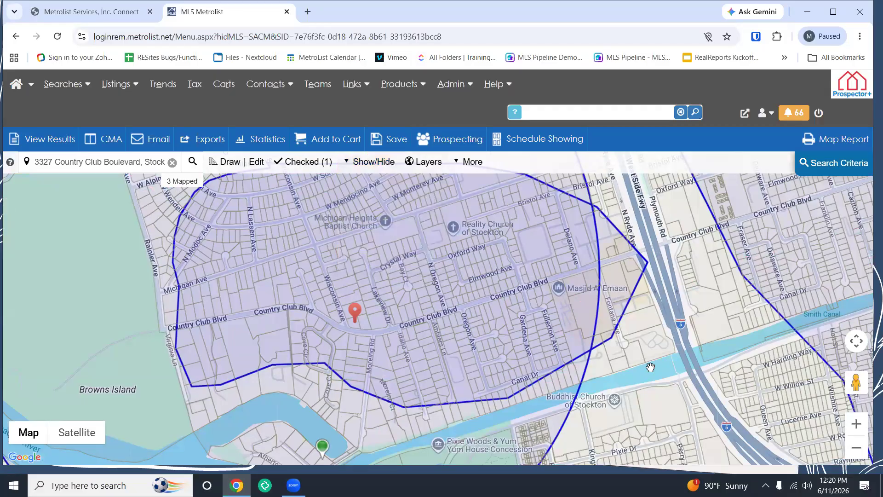
Step: Delete the circle search shape, leaving three drawn areas and 2 mapped listings
scroll(650, 368, down, 1)
drag(649, 367, 519, 334)
scroll(591, 346, down, 1)
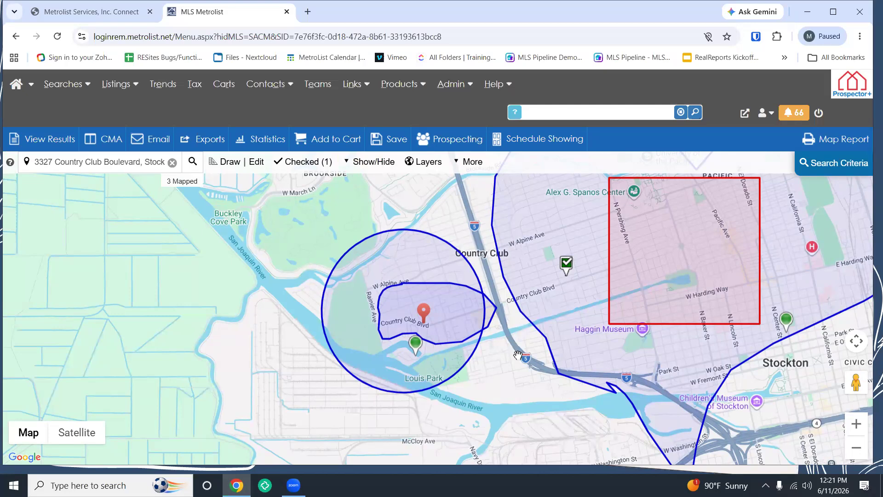
drag(419, 247, 338, 246)
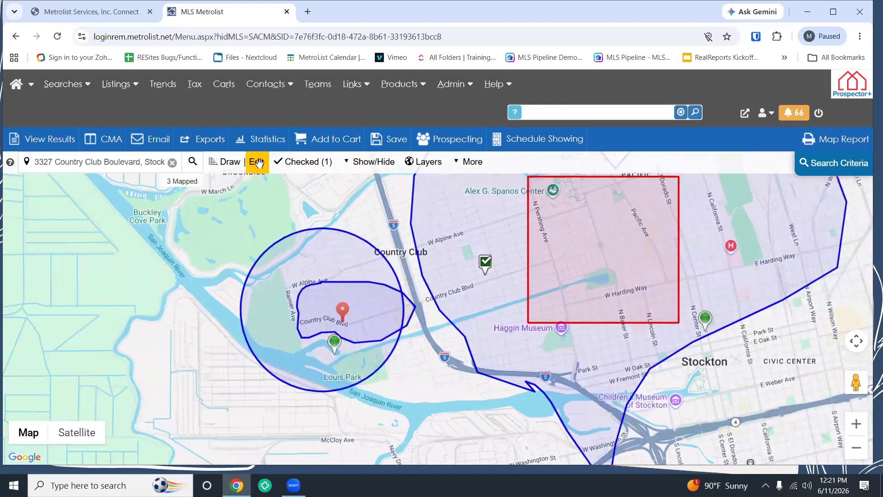
click(256, 162)
click(197, 194)
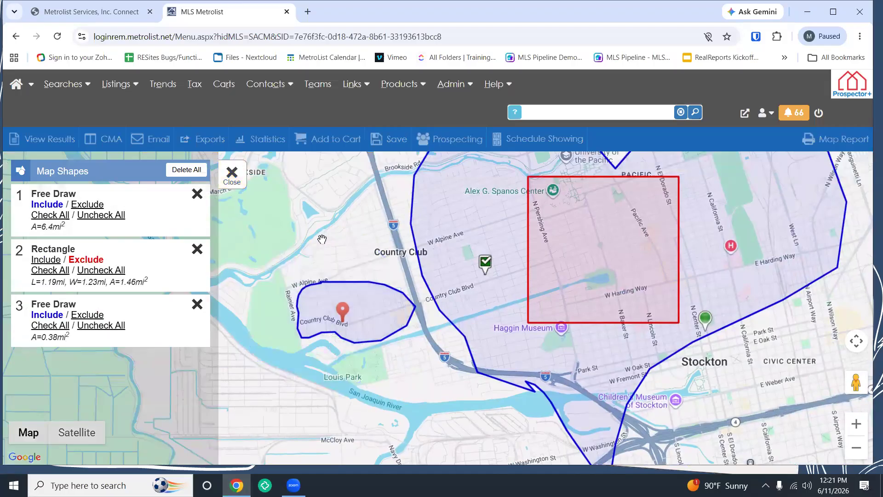
click(233, 181)
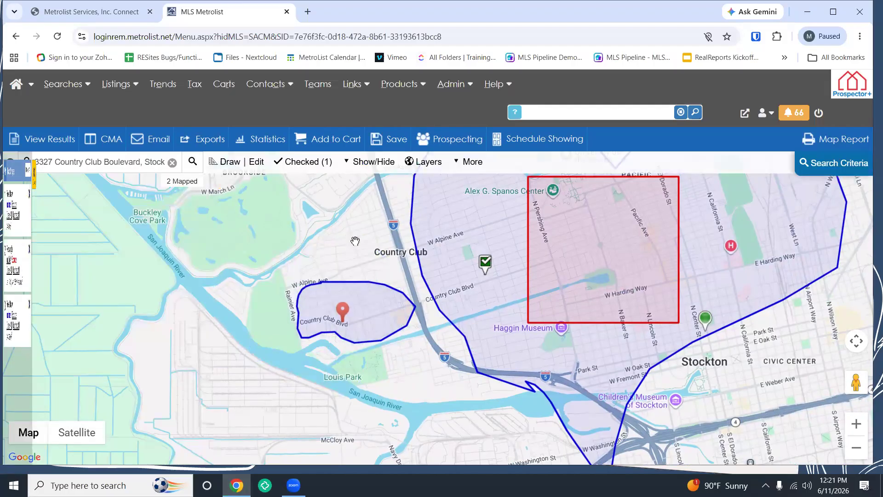
drag(397, 261, 456, 204)
scroll(391, 254, up, 1)
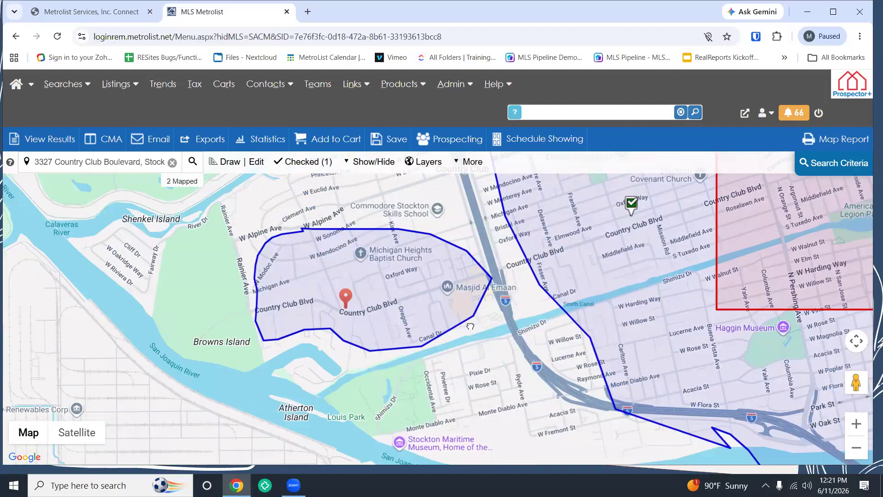
drag(470, 332, 471, 323)
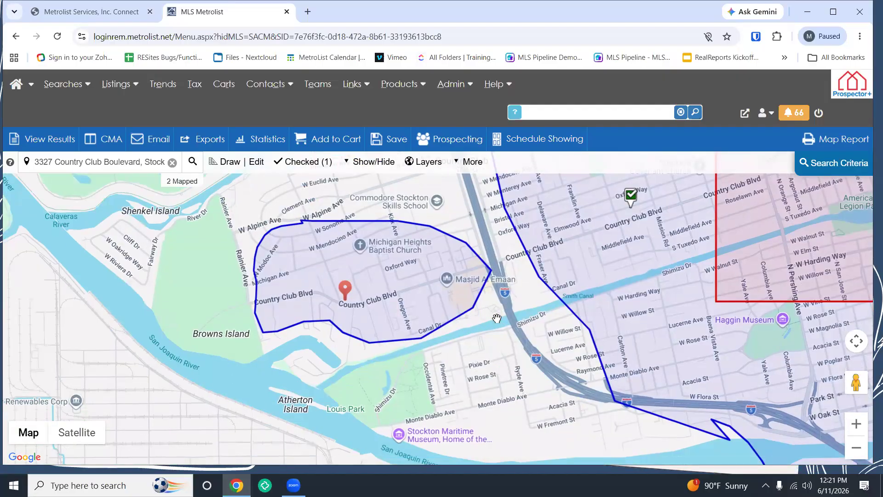
Step: Pull out the Country Club polygon's corners and delete the large free-draw polygon and rectangle
click(249, 169)
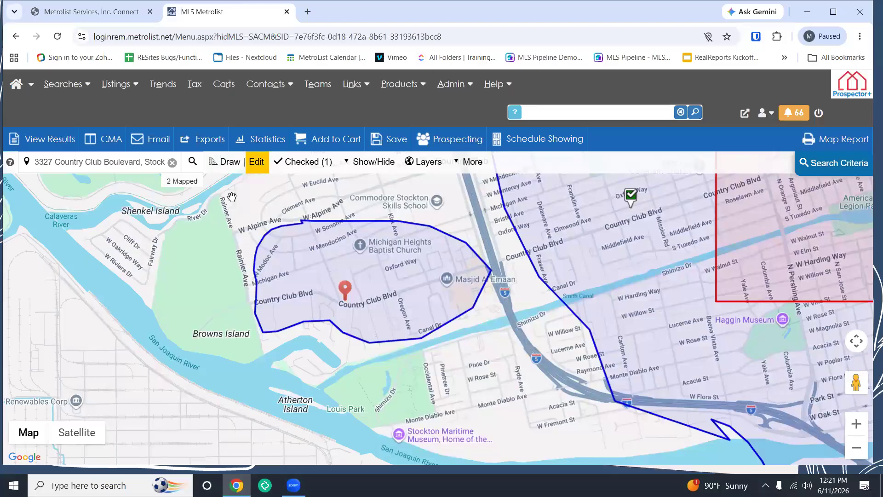
drag(330, 321, 320, 354)
drag(370, 342, 368, 359)
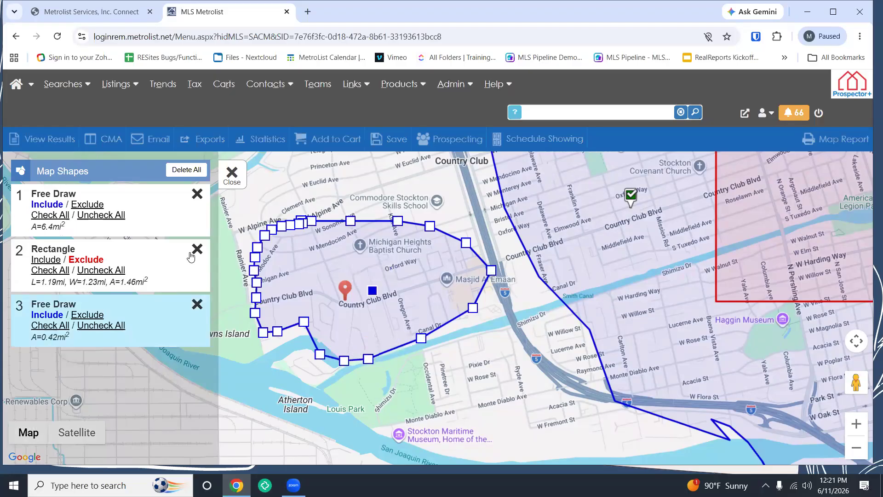
click(197, 195)
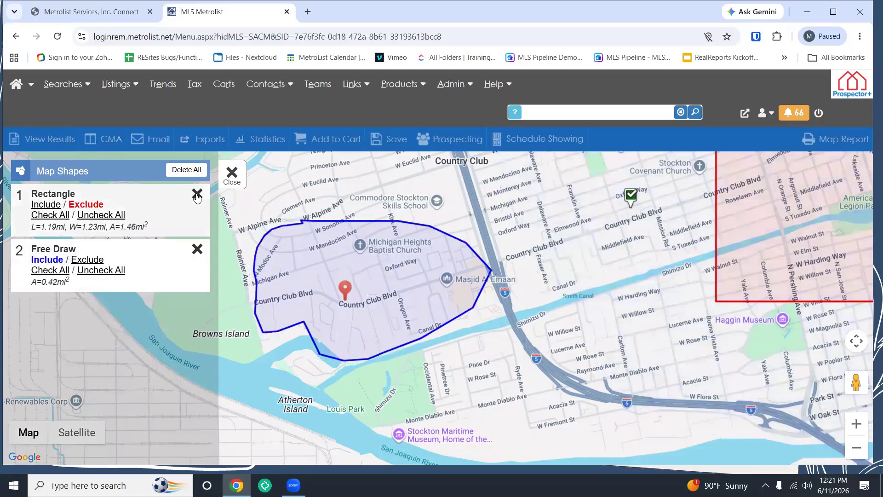
click(196, 195)
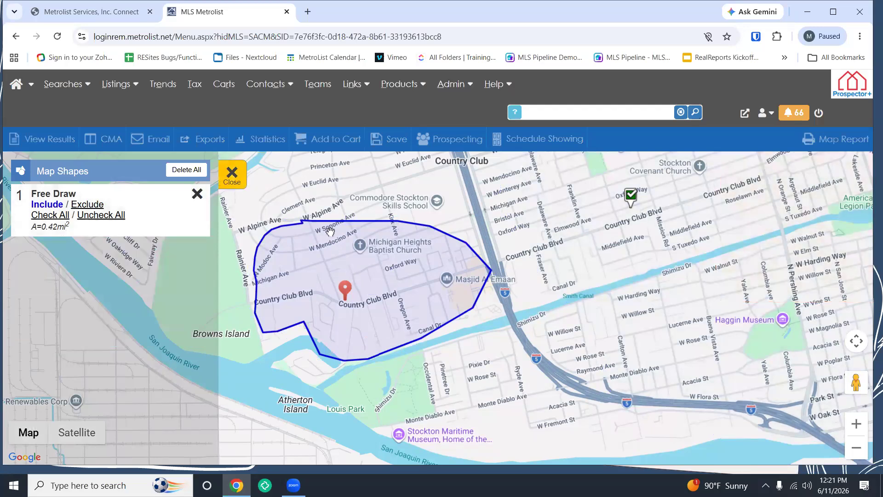
click(232, 174)
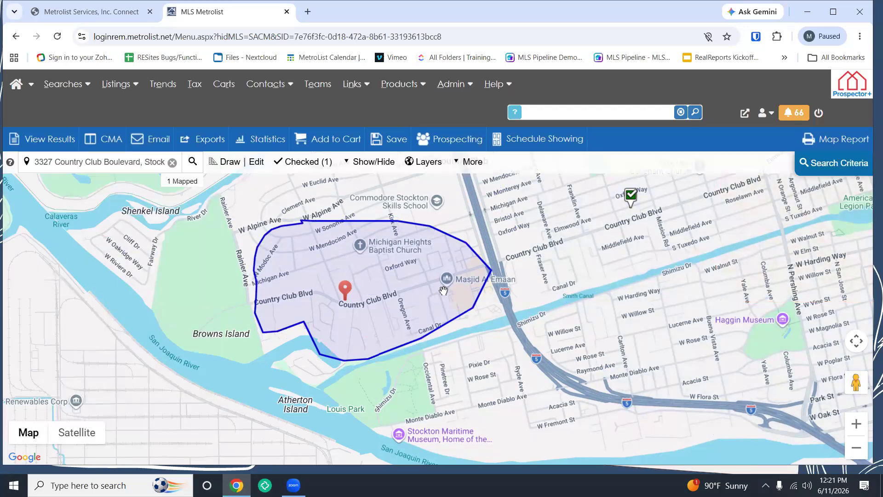
Step: Stretch the remaining polygon's corners toward Louis Park, enlarging it to about 0.52 mi²
click(235, 165)
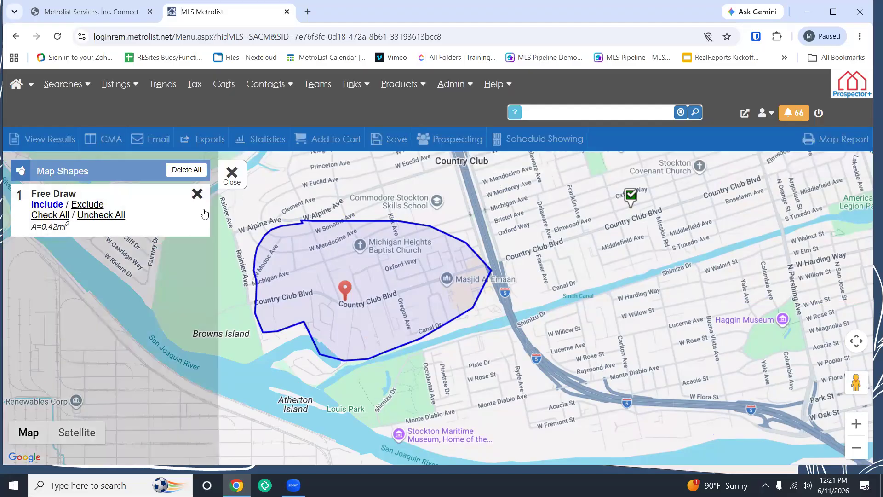
click(184, 221)
drag(351, 221, 351, 187)
scroll(389, 256, up, 1)
scroll(416, 281, down, 2)
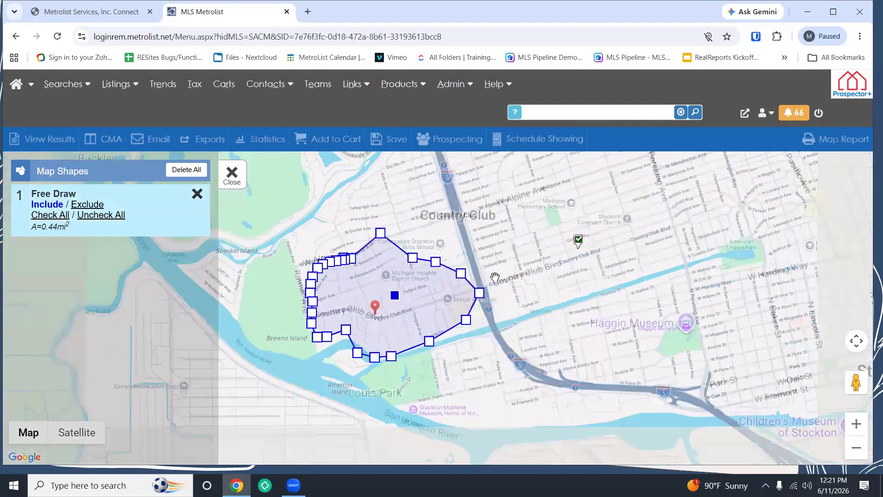
drag(552, 301, 548, 307)
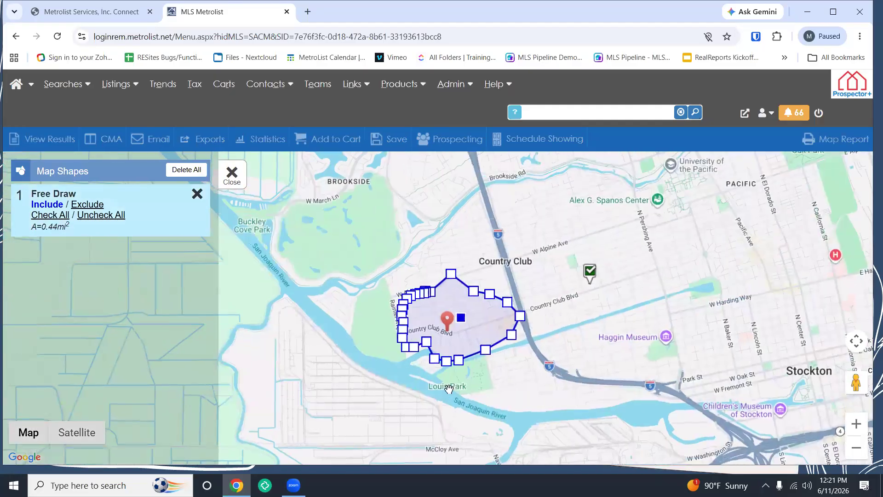
drag(436, 361, 416, 374)
drag(426, 345, 400, 357)
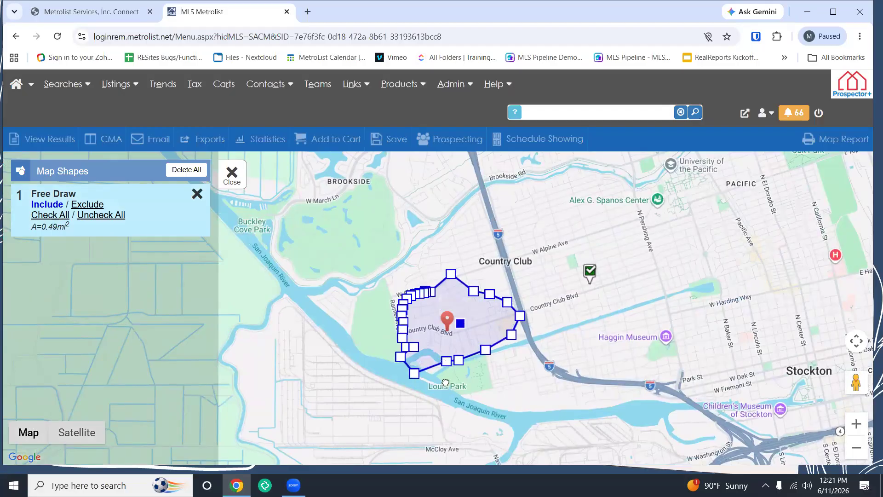
drag(445, 383, 446, 382)
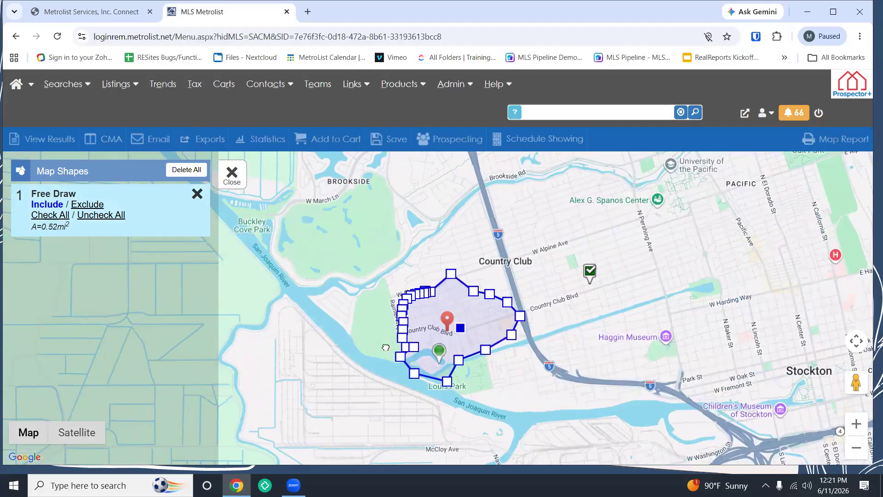
click(232, 174)
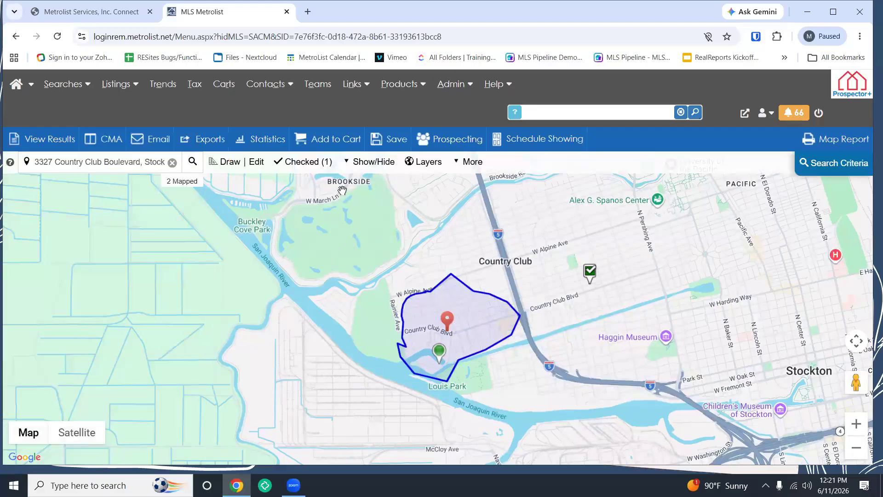
click(833, 163)
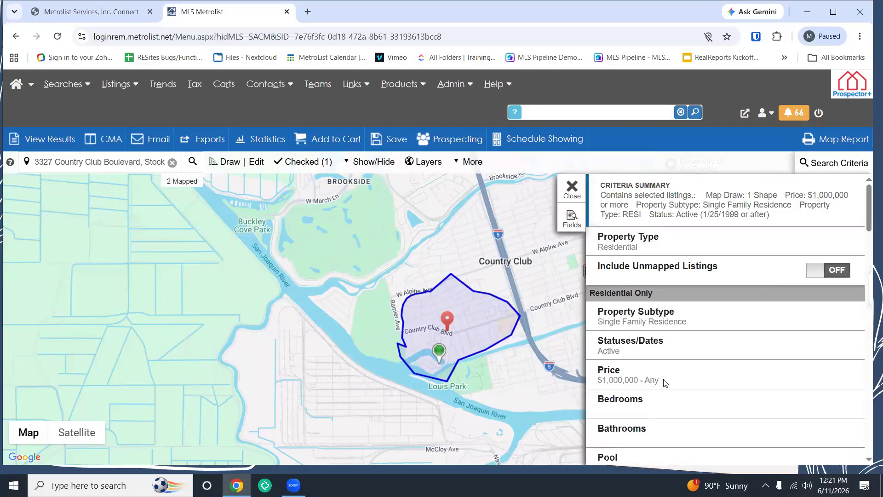
click(665, 383)
scroll(667, 354, down, 5)
scroll(648, 327, up, 2)
click(649, 317)
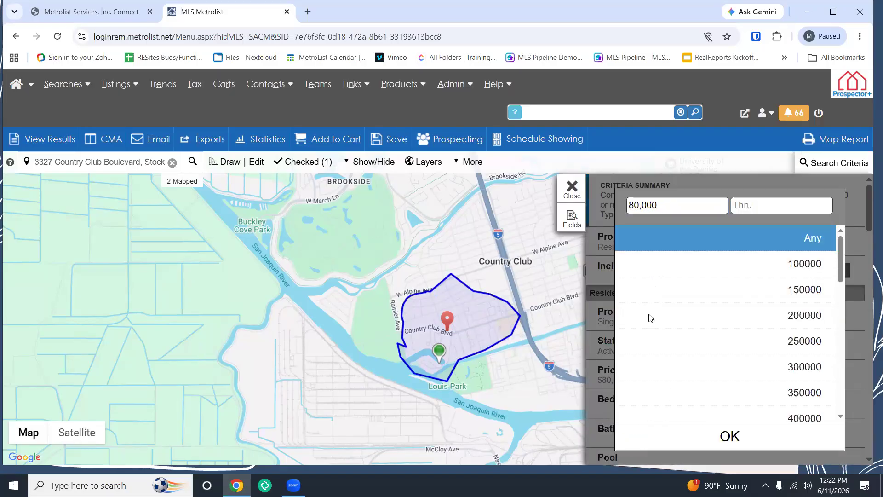
click(573, 189)
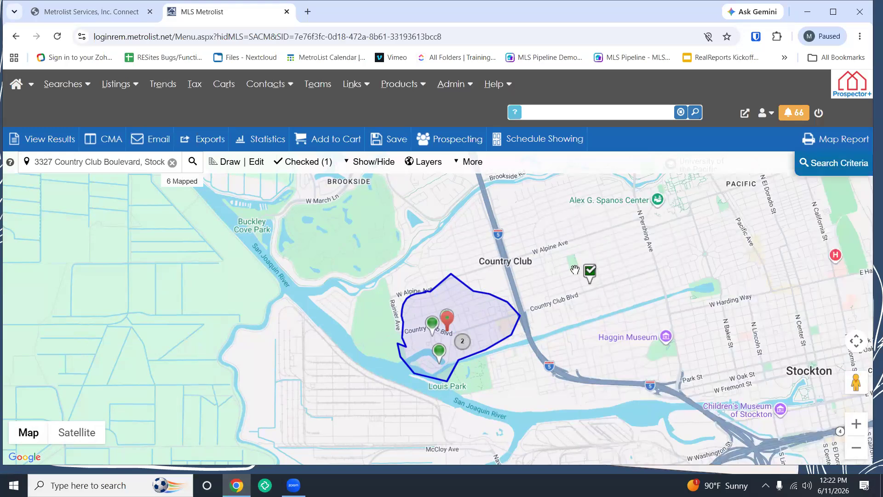
drag(694, 225, 673, 221)
scroll(499, 326, up, 1)
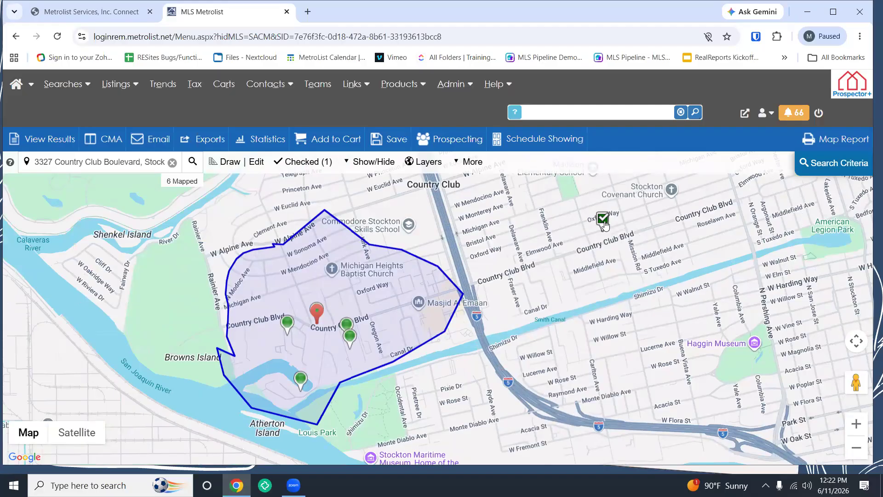
click(605, 223)
click(351, 242)
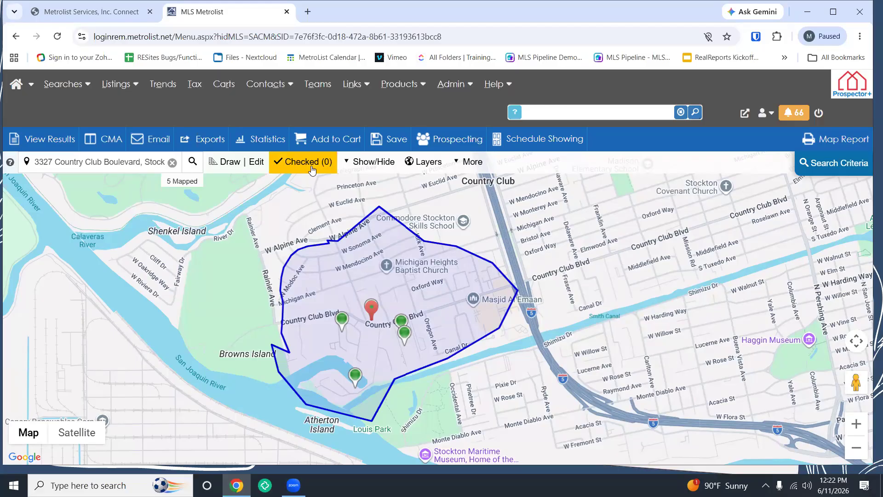
Step: Check all five mapped listings in the Checked Listings panel, then close it
click(311, 168)
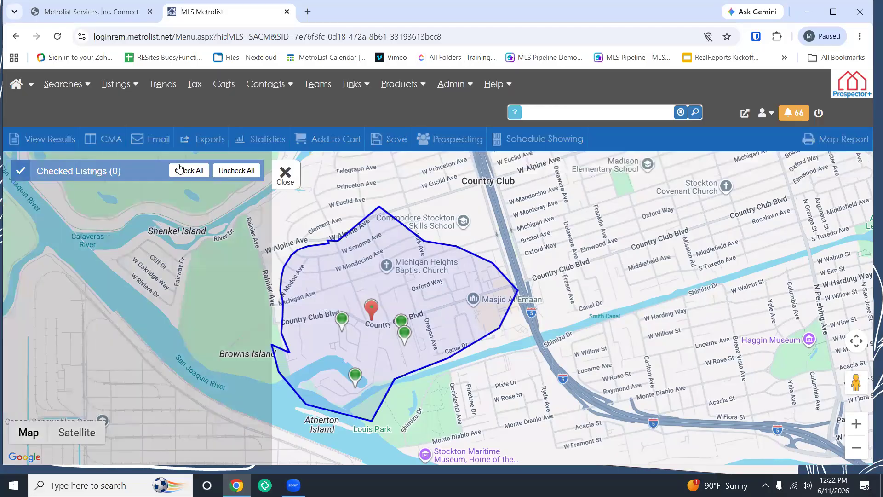
click(180, 170)
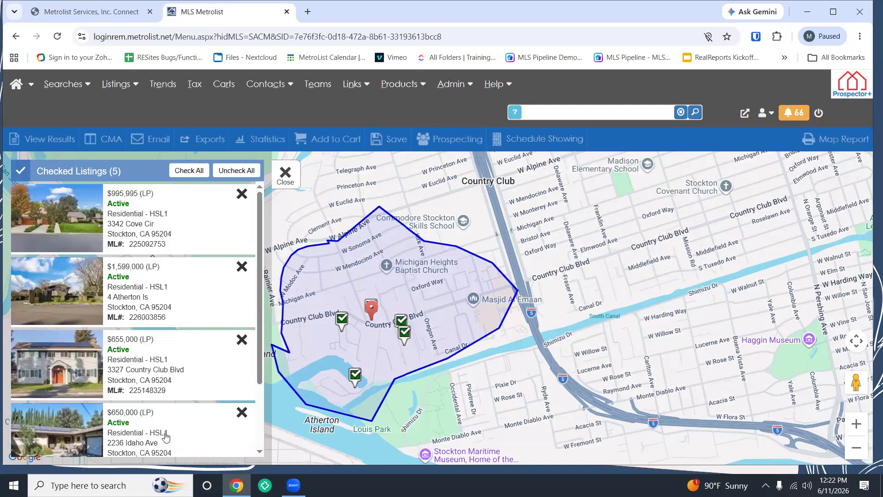
drag(188, 247, 185, 261)
click(185, 236)
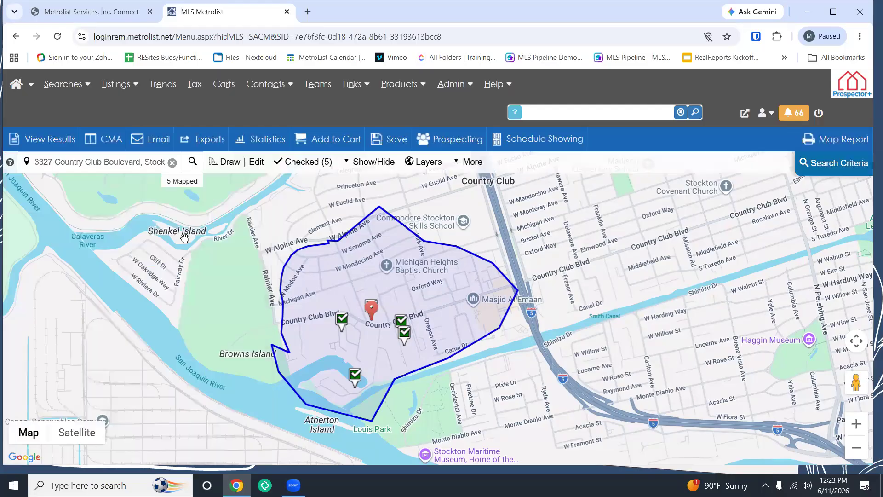
click(469, 161)
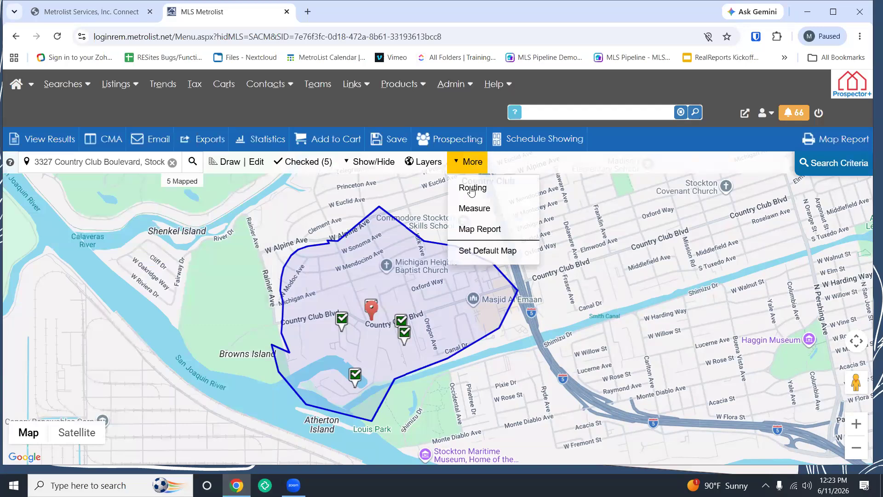
click(466, 187)
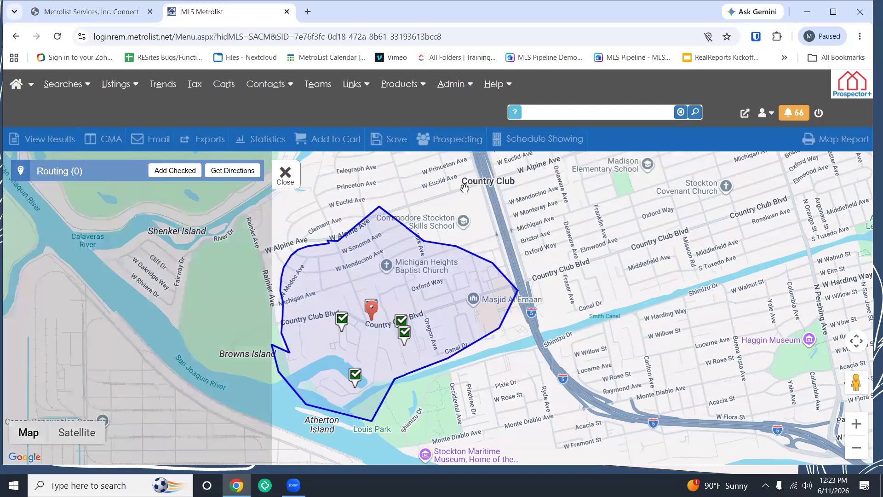
click(172, 172)
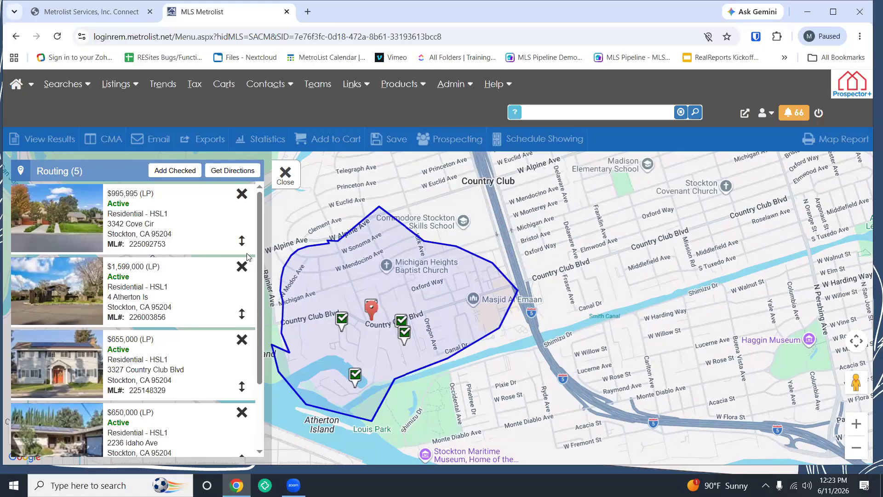
click(285, 174)
click(469, 162)
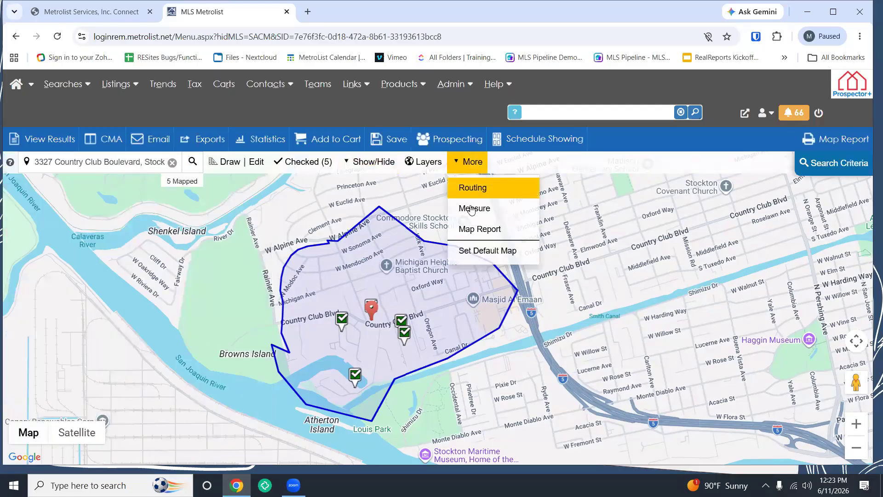
click(472, 187)
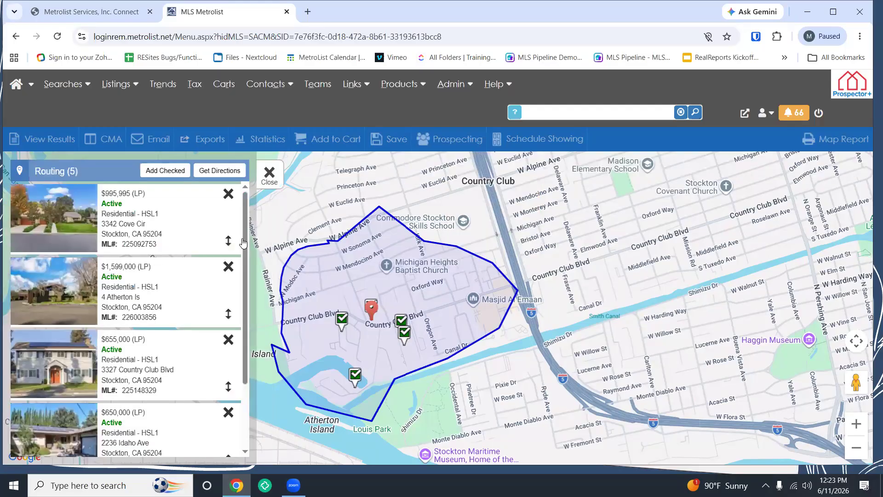
drag(238, 237, 217, 251)
drag(209, 327, 198, 416)
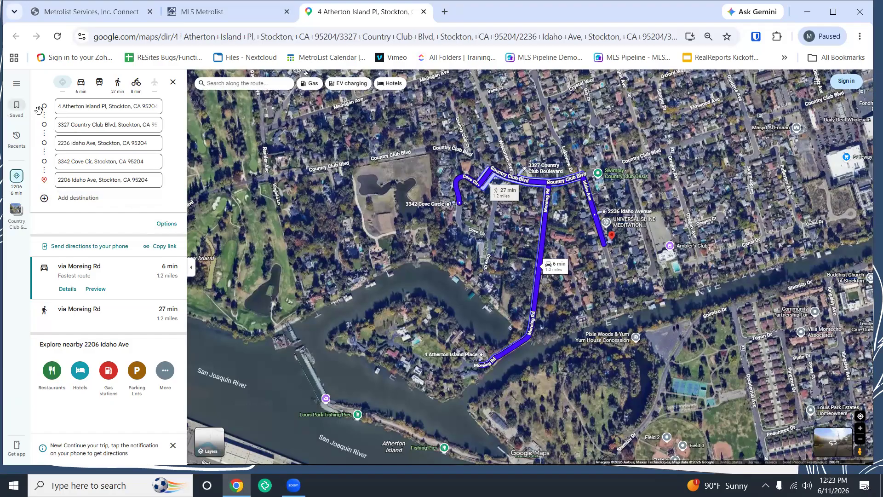
drag(45, 103, 44, 179)
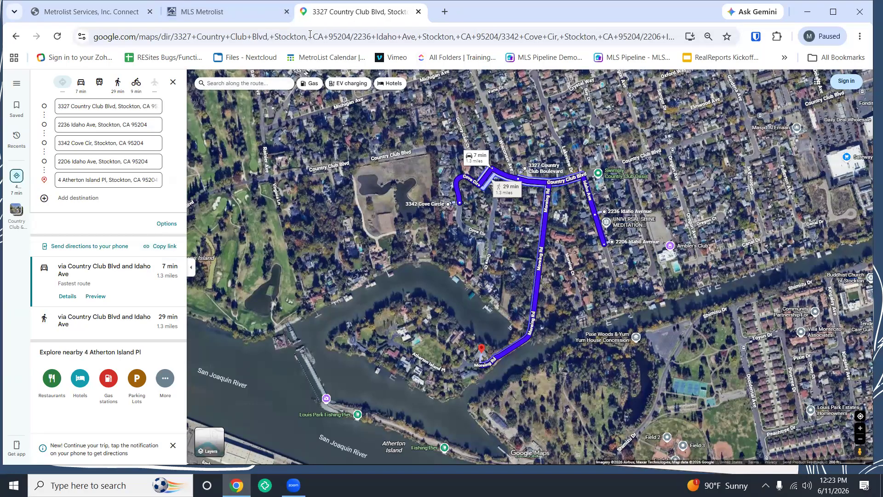
drag(310, 34, 33, 124)
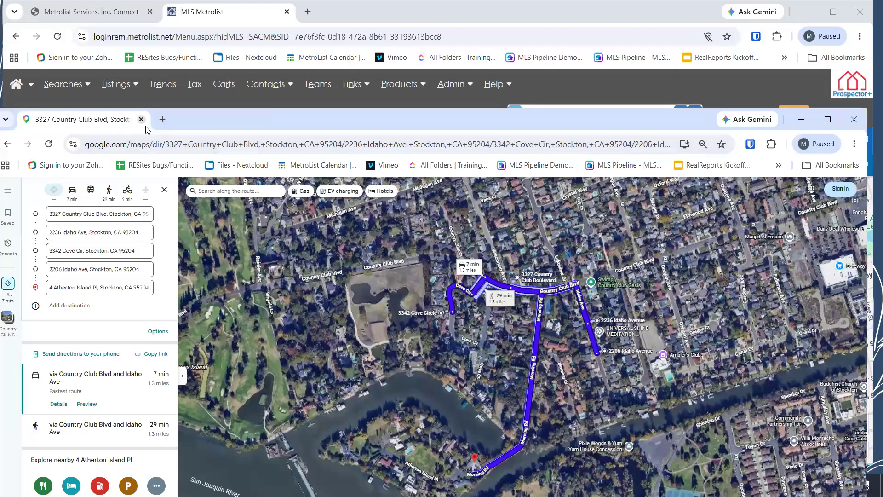
Step: Close the Google Maps directions and review the route stop order under More > Routing
click(142, 120)
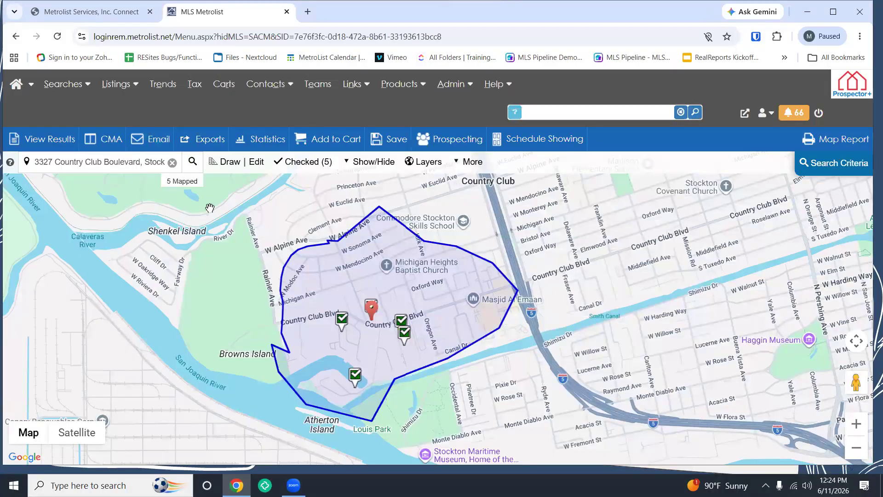
click(474, 166)
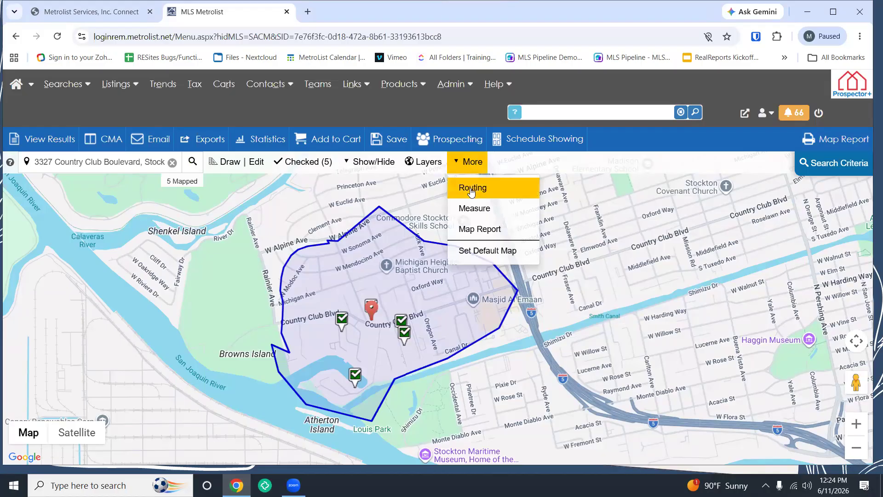
click(471, 193)
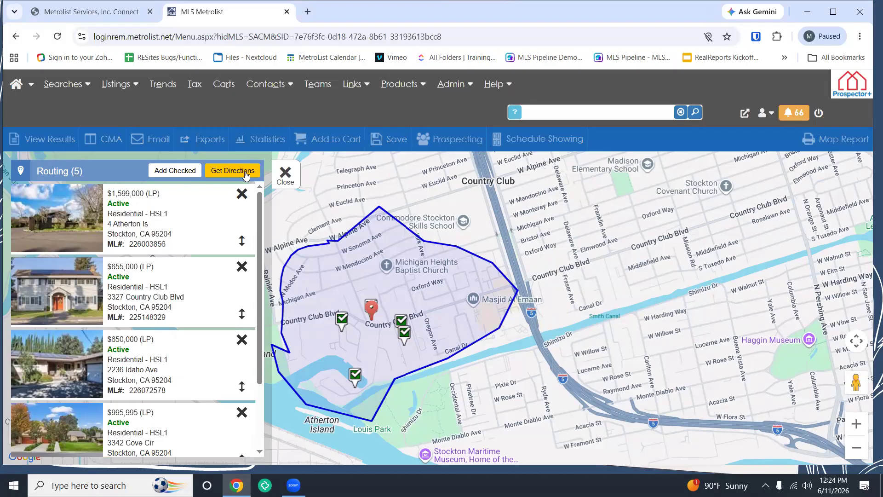
click(282, 174)
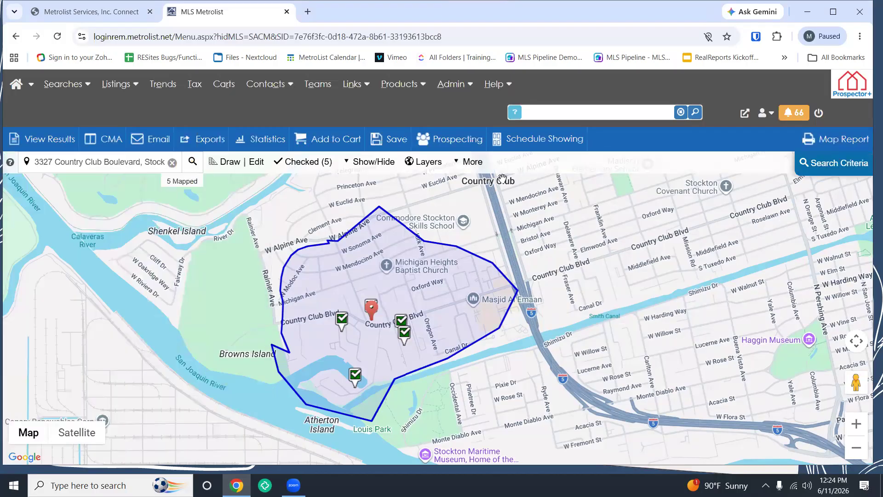
click(844, 140)
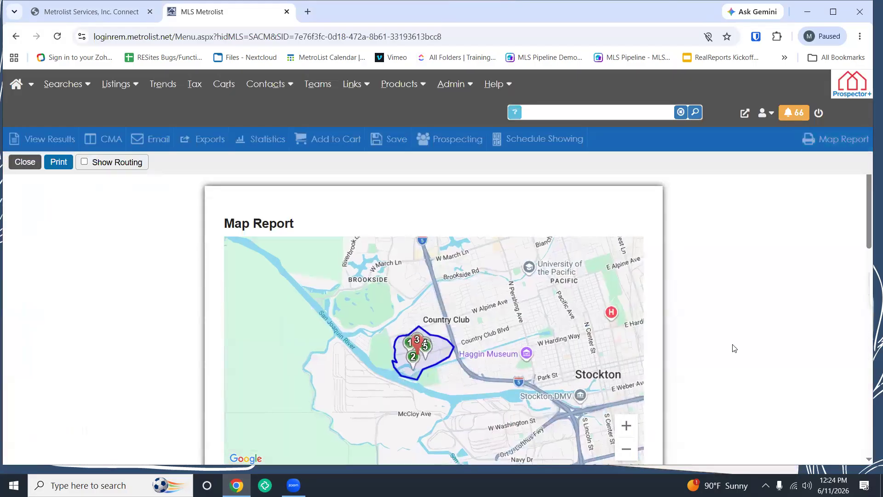
scroll(730, 347, down, 1)
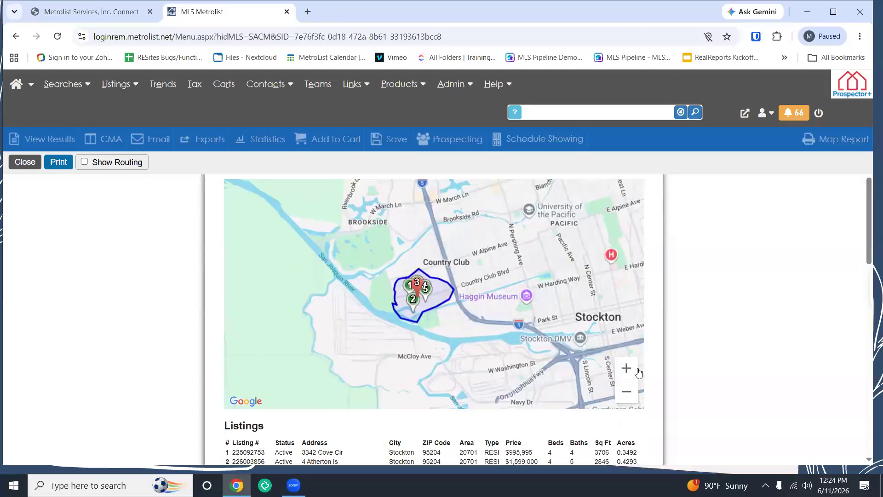
click(626, 368)
click(626, 368)
click(627, 367)
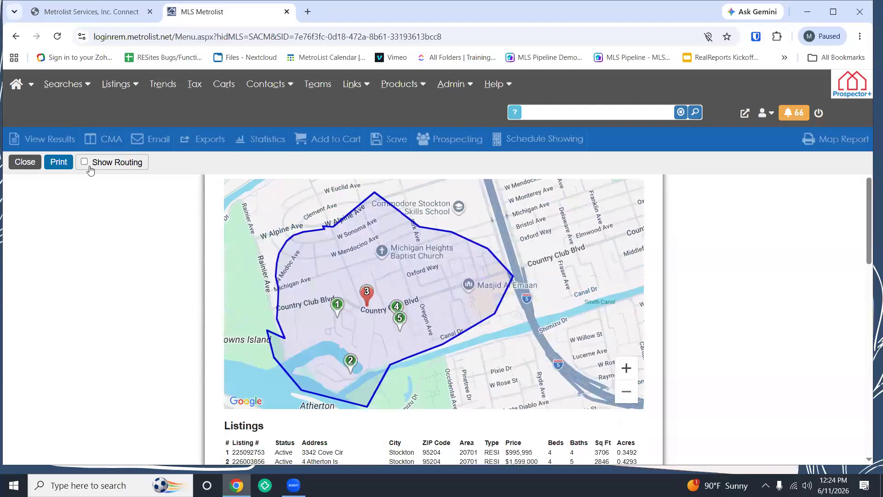
click(85, 162)
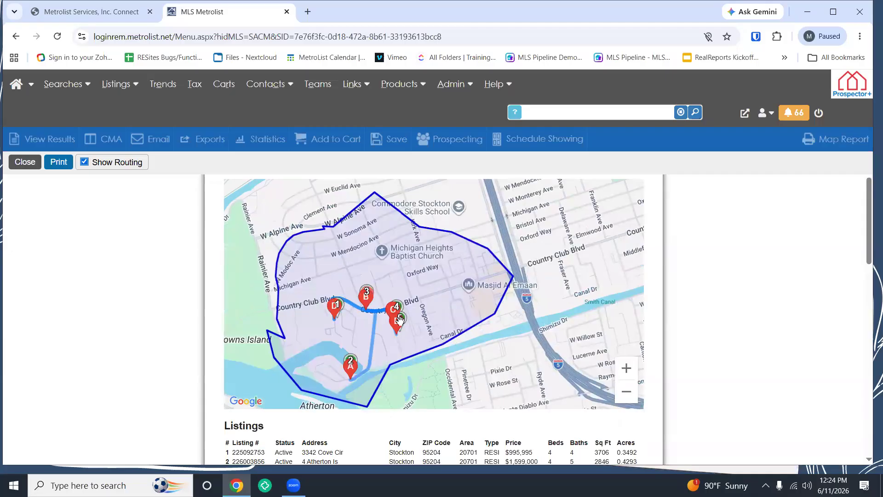
scroll(725, 335, down, 1)
scroll(725, 335, down, 4)
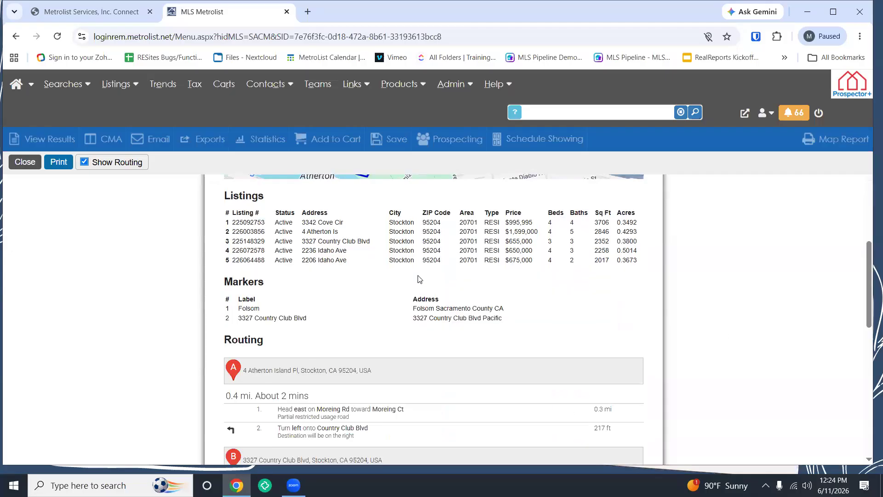
scroll(328, 313, up, 1)
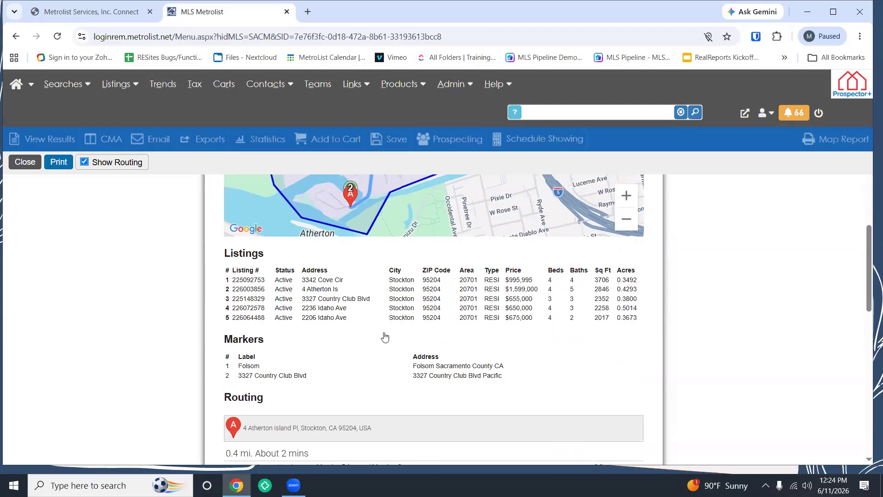
scroll(386, 334, down, 3)
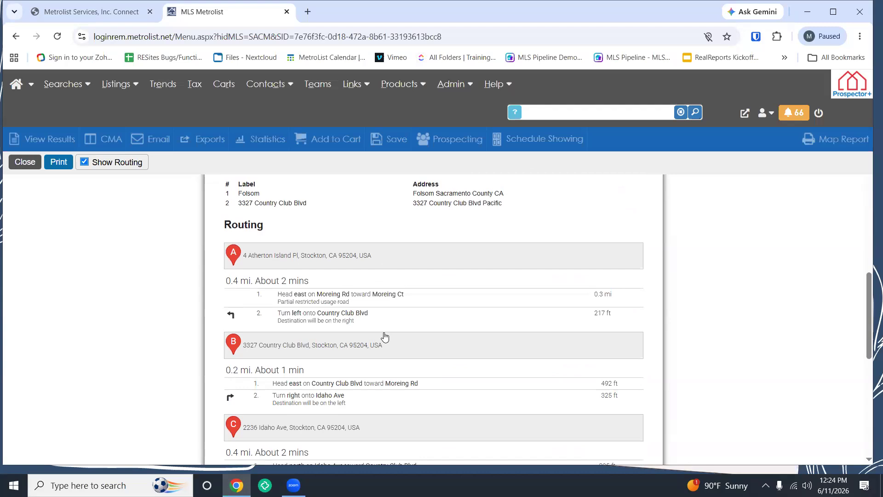
click(25, 162)
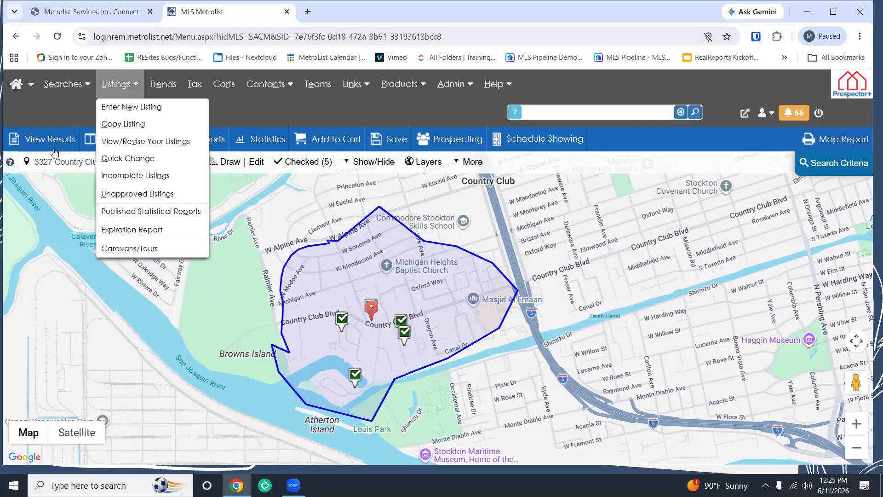
Step: View the five checked listings as results and switch the grid to One Line Grid
click(29, 141)
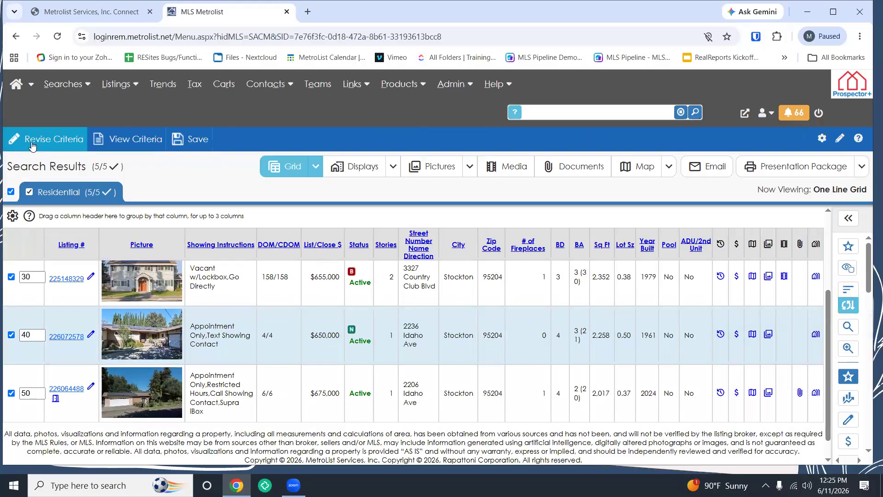
scroll(157, 303, up, 3)
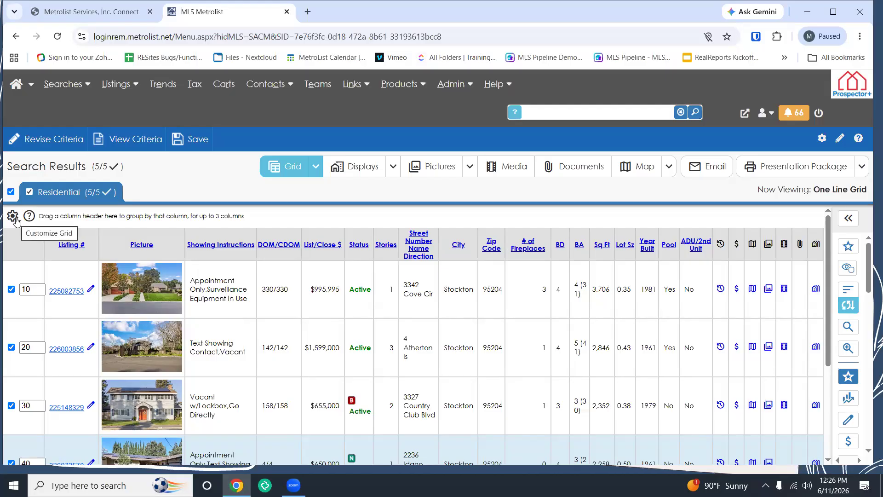
click(312, 167)
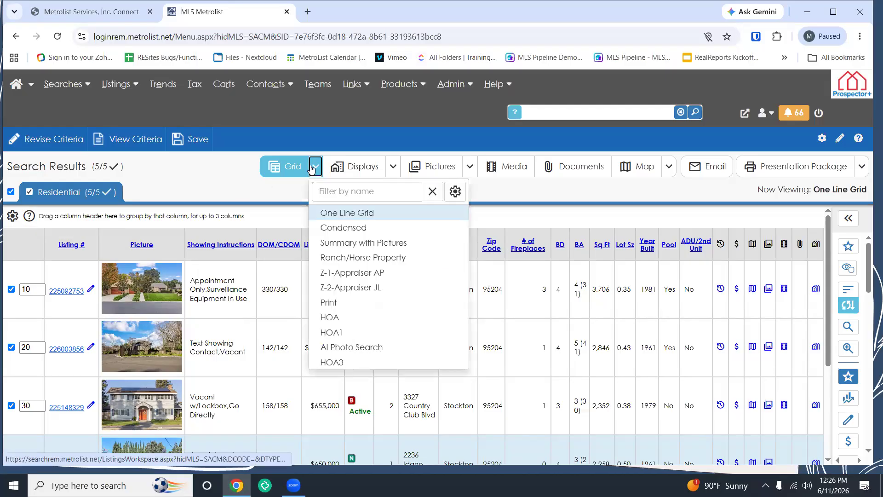
click(331, 214)
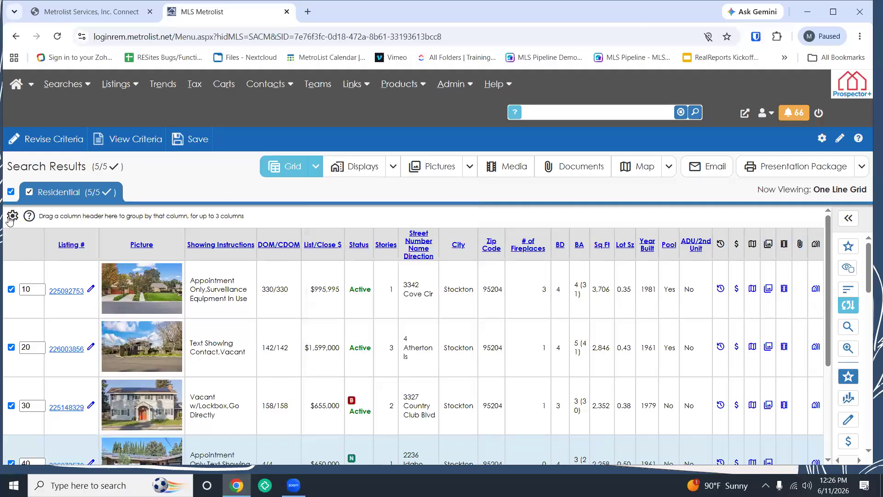
Step: Open the One Line Grid field editor to customise the displayed fields
click(10, 217)
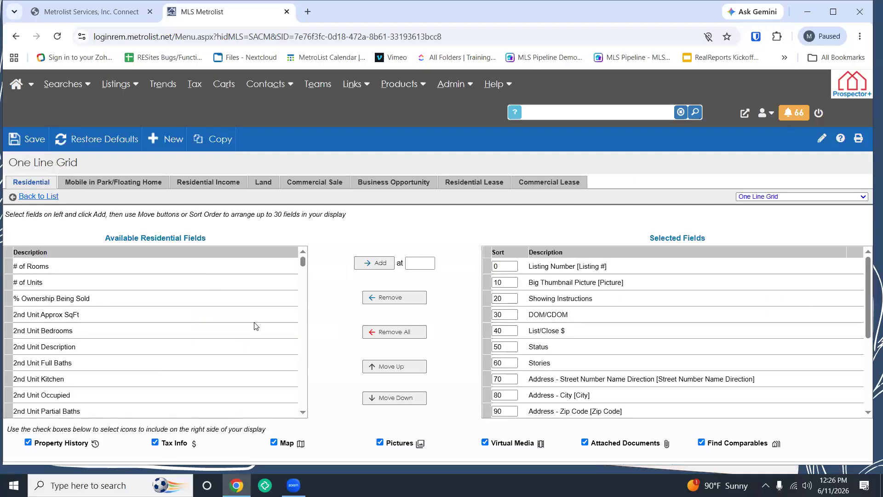
scroll(237, 327, down, 4)
scroll(235, 328, down, 10)
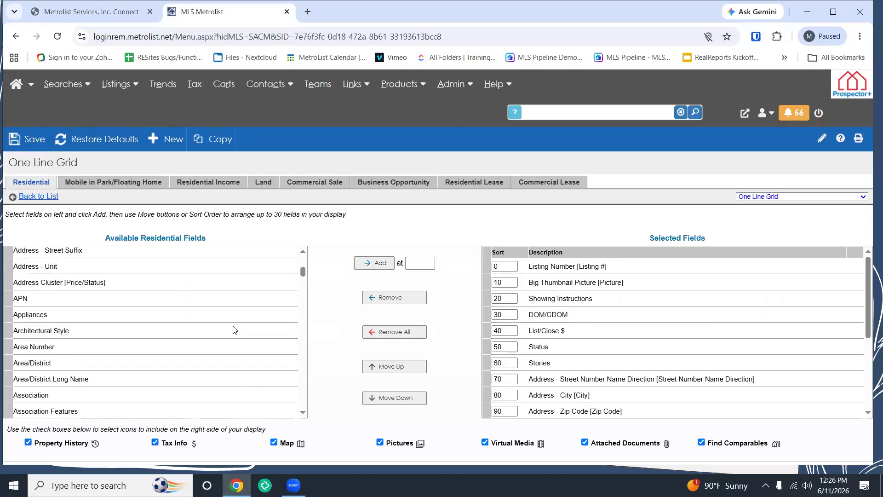
scroll(235, 330, down, 12)
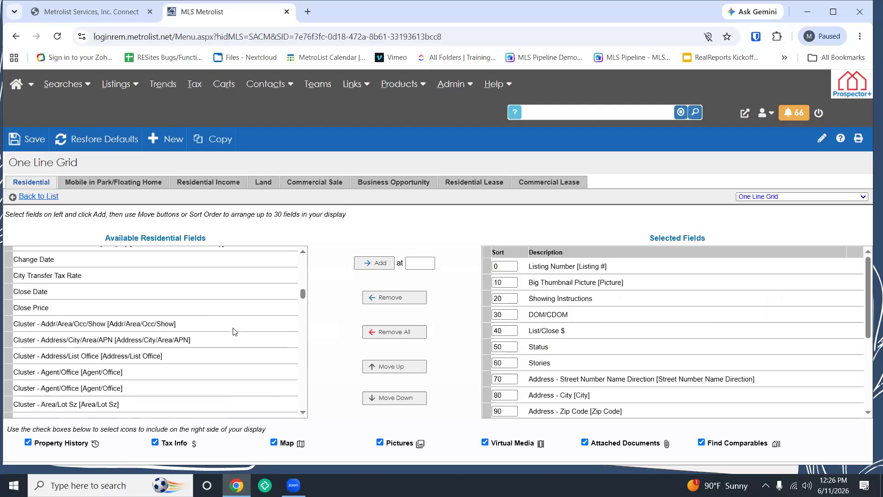
scroll(233, 331, down, 1)
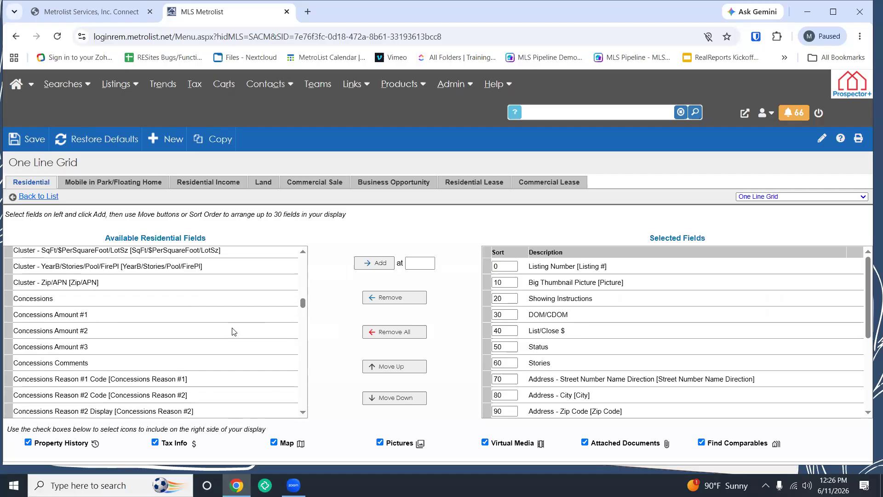
Step: Find 'pool' in the field lists, confirming Pool is selected at 160, then scroll to Pool Features
key(ctrl+f)
text(pool)
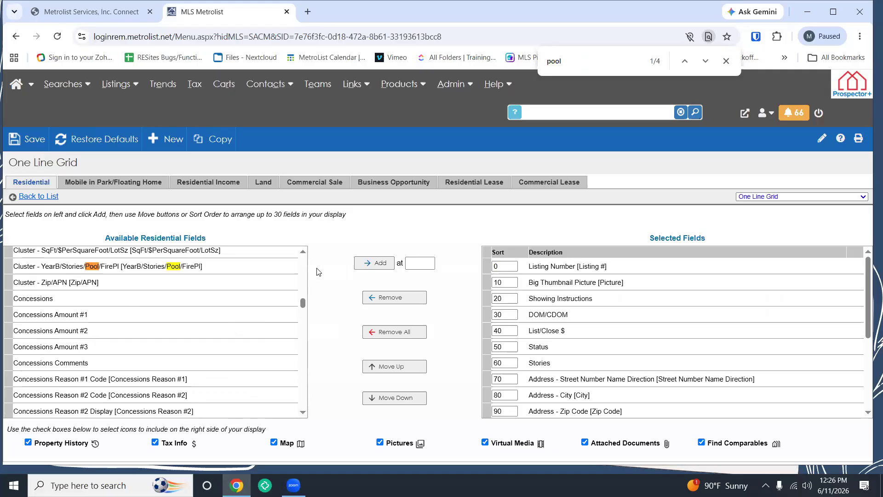
click(687, 62)
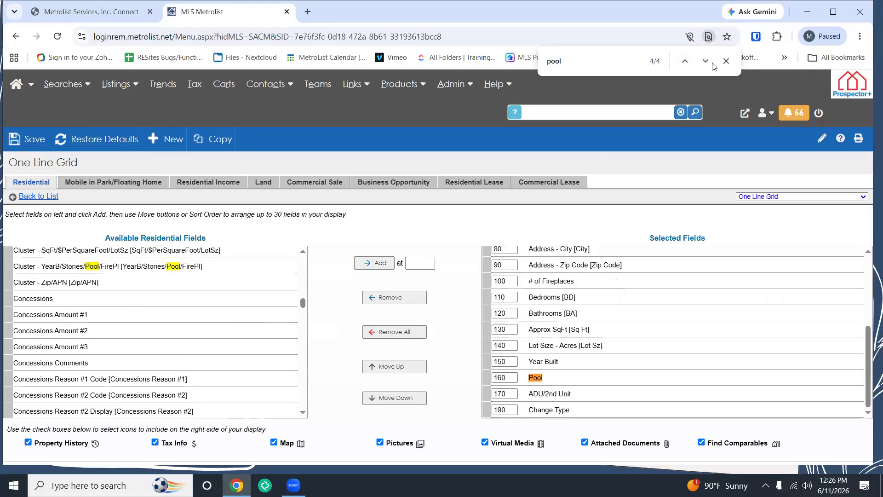
click(705, 61)
click(685, 61)
scroll(85, 310, down, 10)
scroll(86, 310, down, 15)
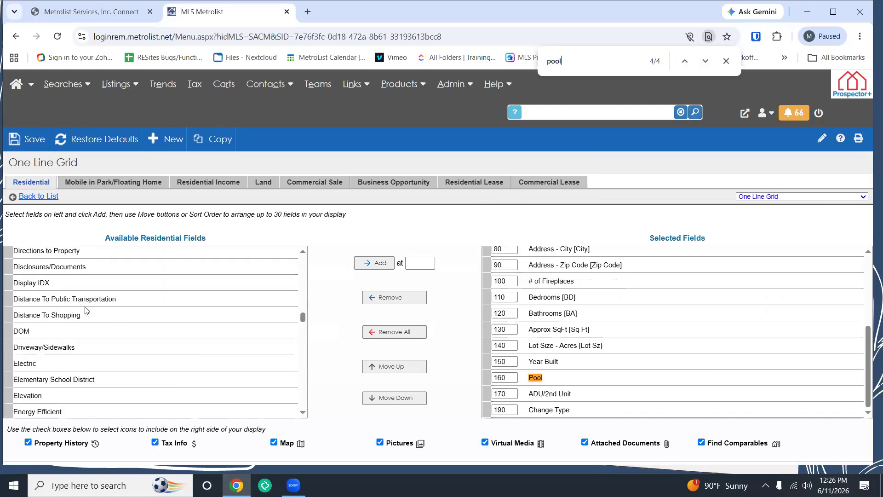
scroll(89, 311, down, 12)
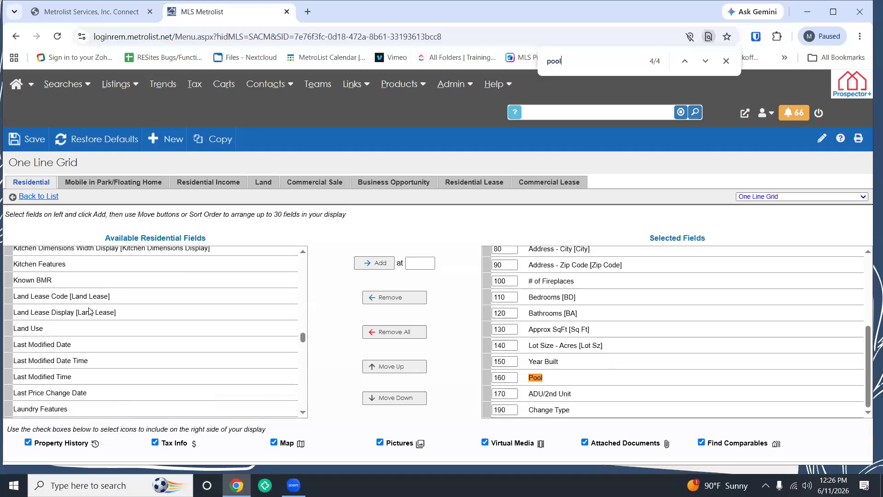
scroll(91, 313, down, 12)
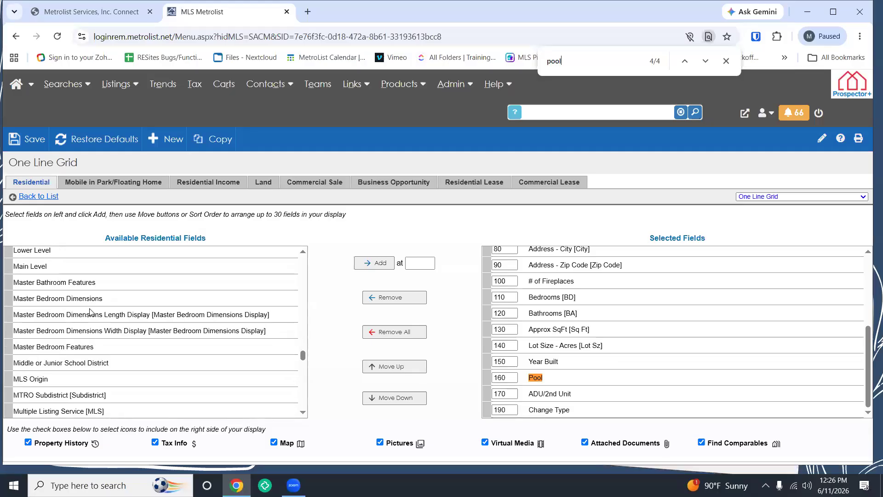
scroll(91, 313, up, 1)
scroll(92, 314, down, 2)
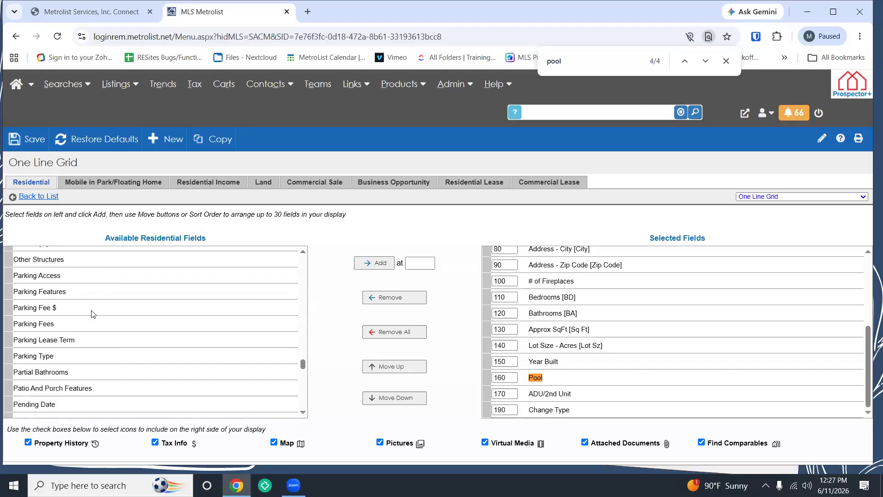
scroll(94, 315, down, 2)
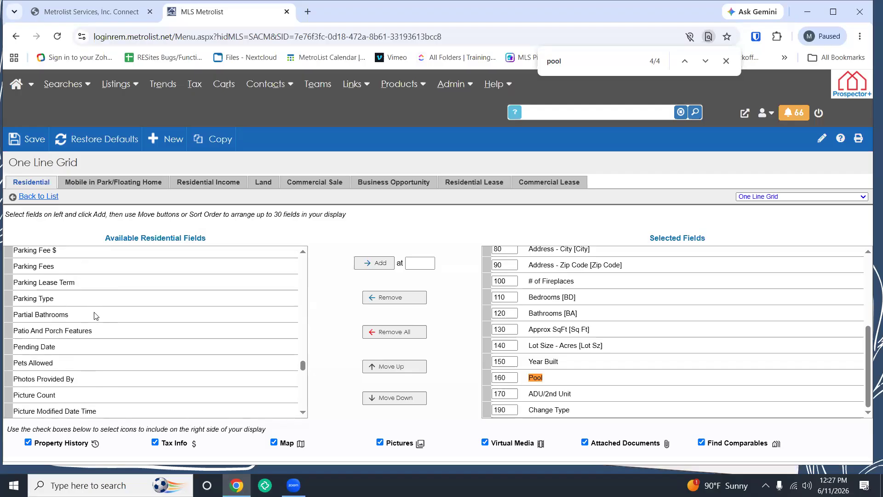
scroll(94, 316, down, 2)
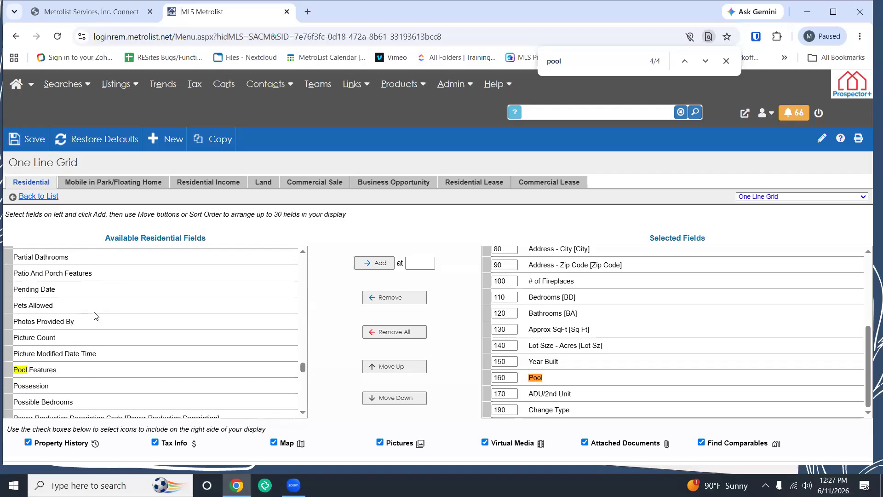
Step: Add Pool Features to the selected fields at position 170, right after Pool
click(25, 372)
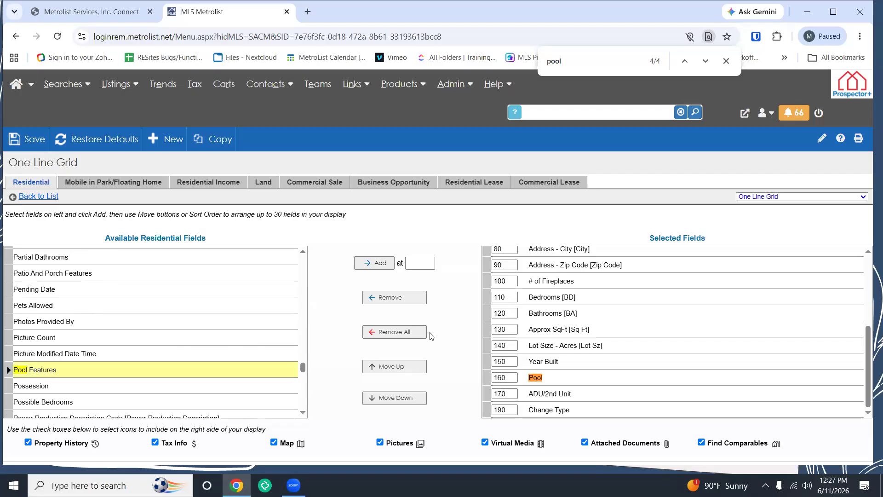
click(488, 395)
click(374, 263)
Step: Check the updated selected fields list and save the One Line Grid layout
scroll(197, 358, down, 4)
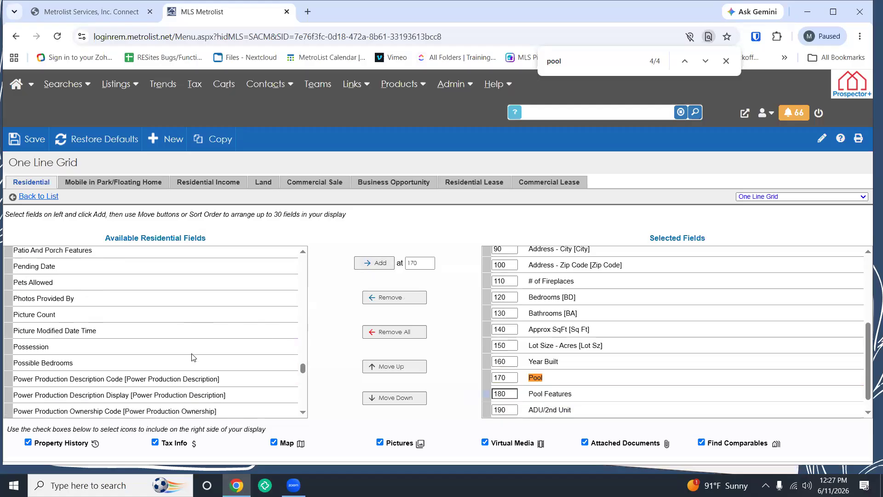
scroll(197, 358, down, 2)
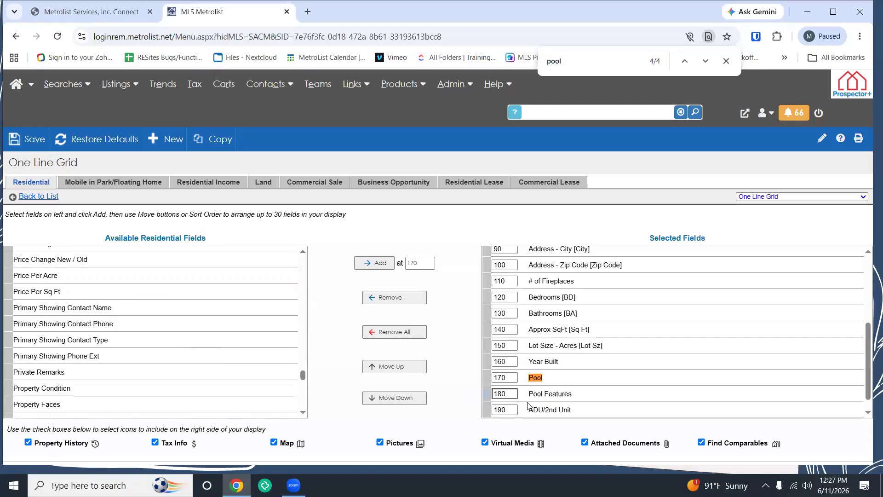
scroll(540, 345, down, 1)
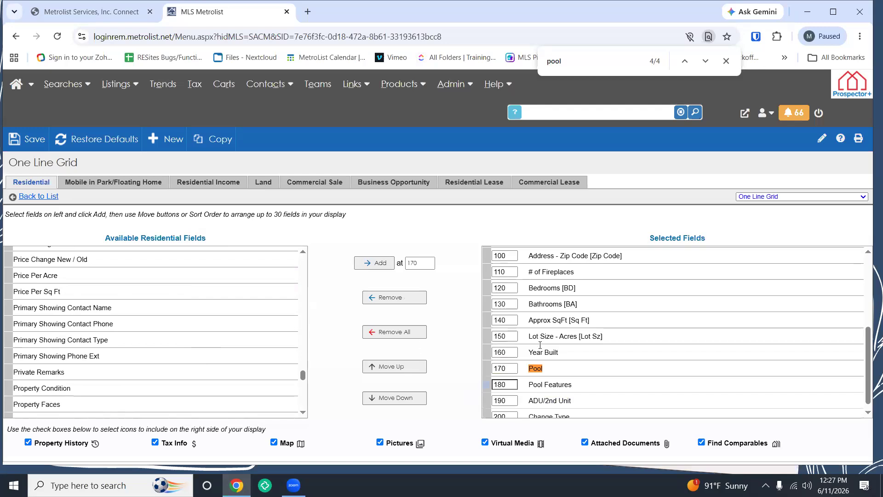
scroll(540, 345, up, 4)
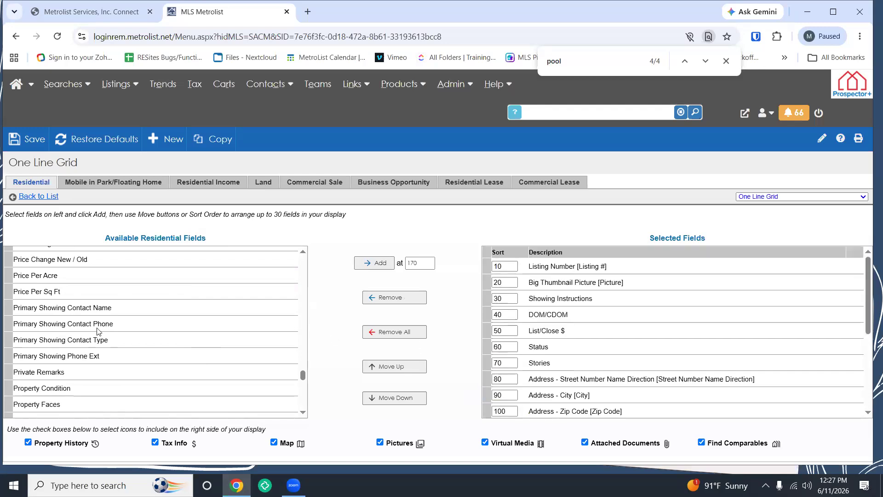
scroll(97, 332, down, 9)
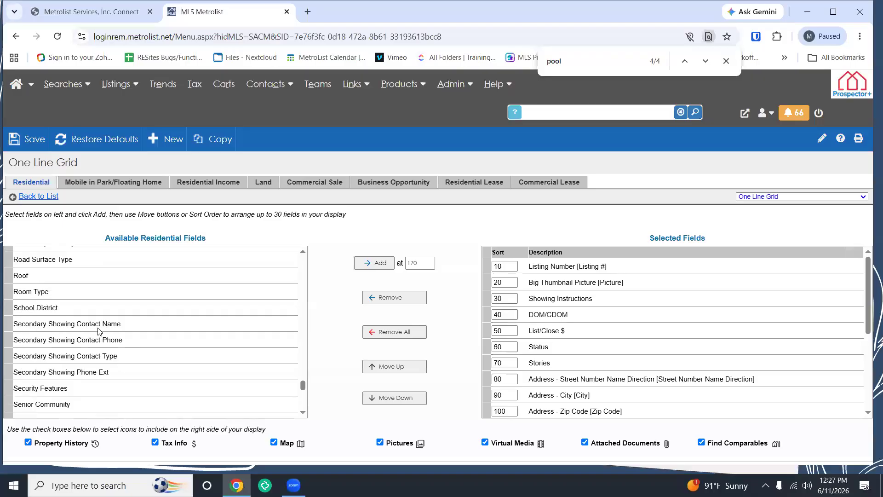
scroll(98, 331, down, 4)
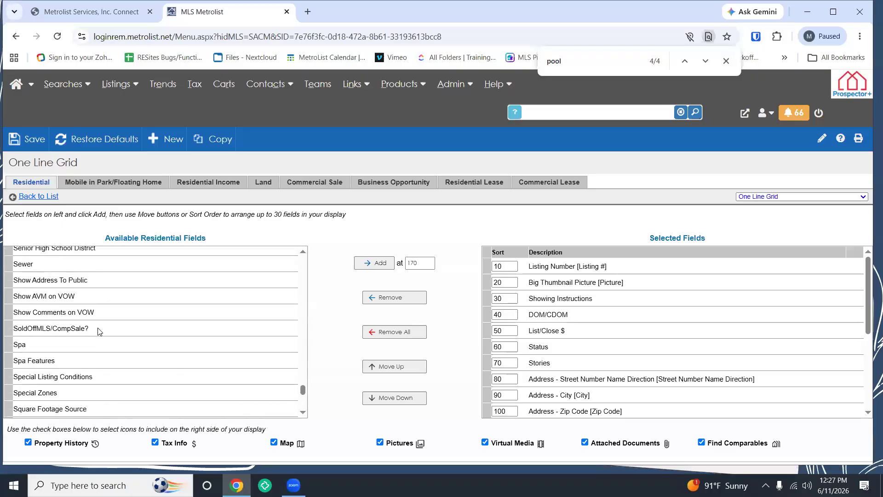
scroll(98, 331, down, 4)
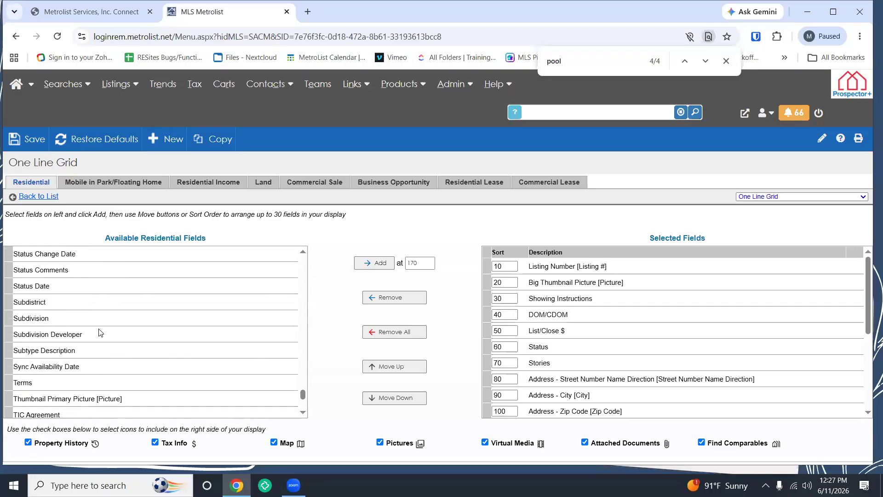
scroll(99, 332, up, 1)
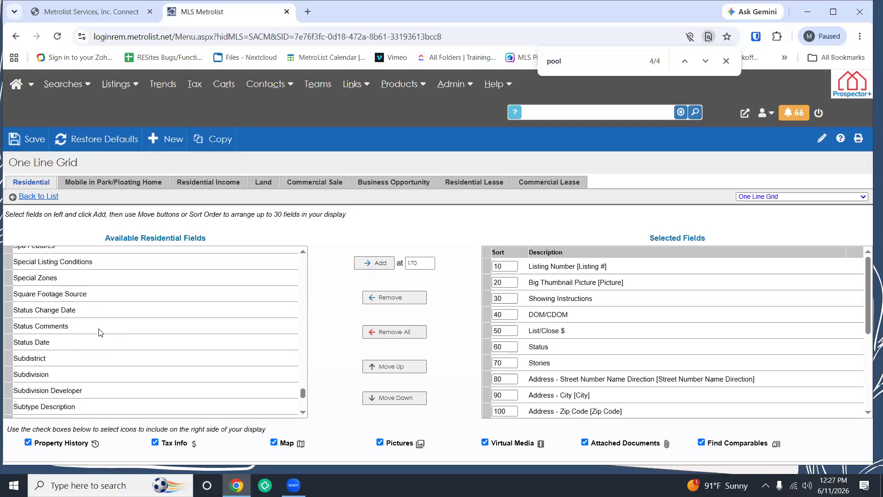
scroll(576, 365, down, 3)
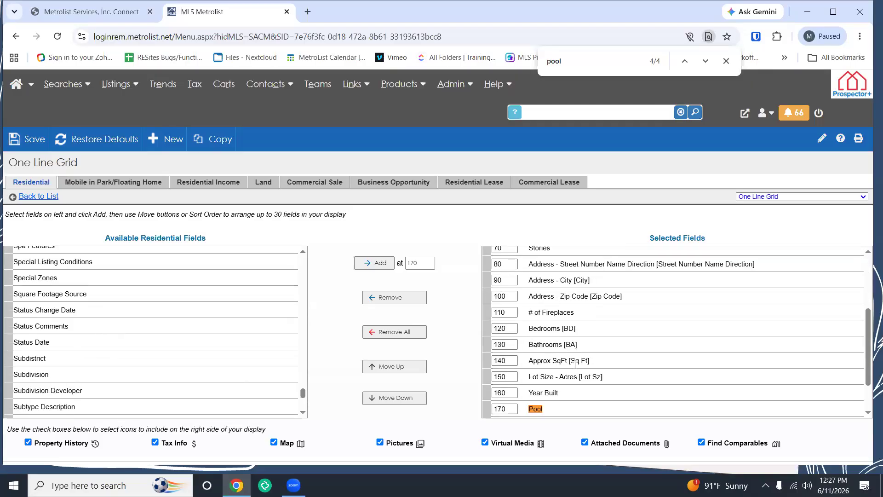
scroll(576, 365, up, 3)
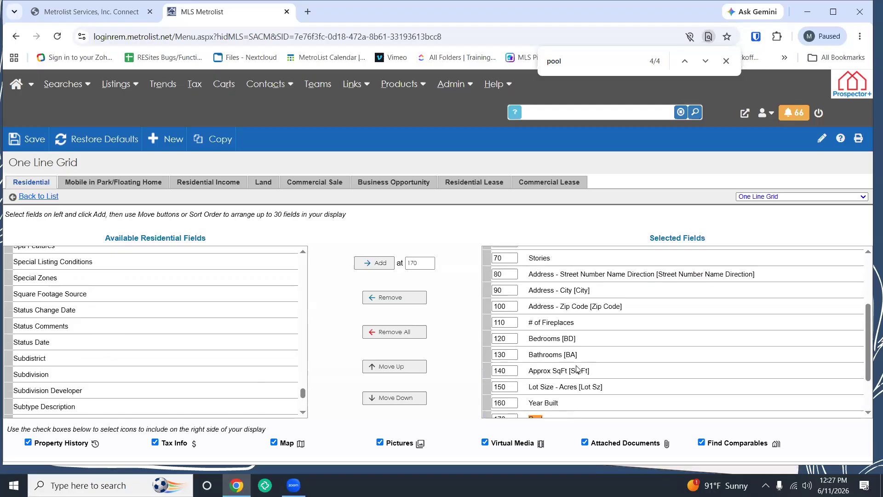
scroll(577, 364, up, 2)
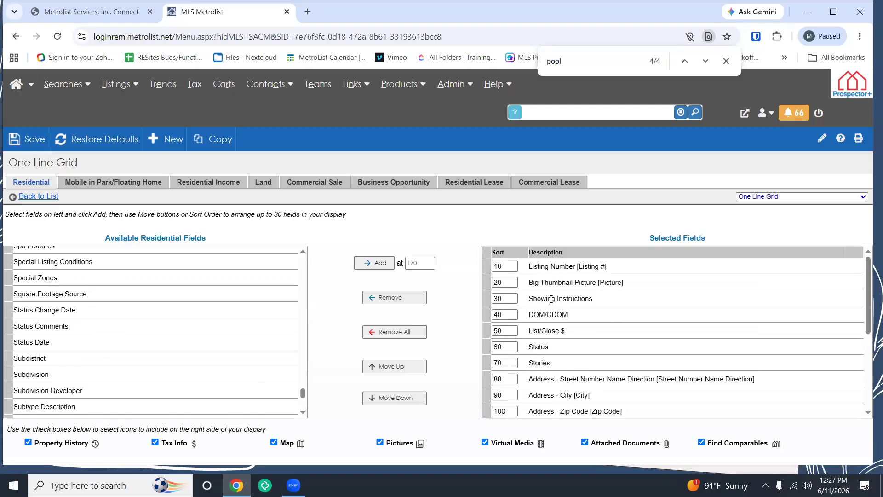
click(491, 367)
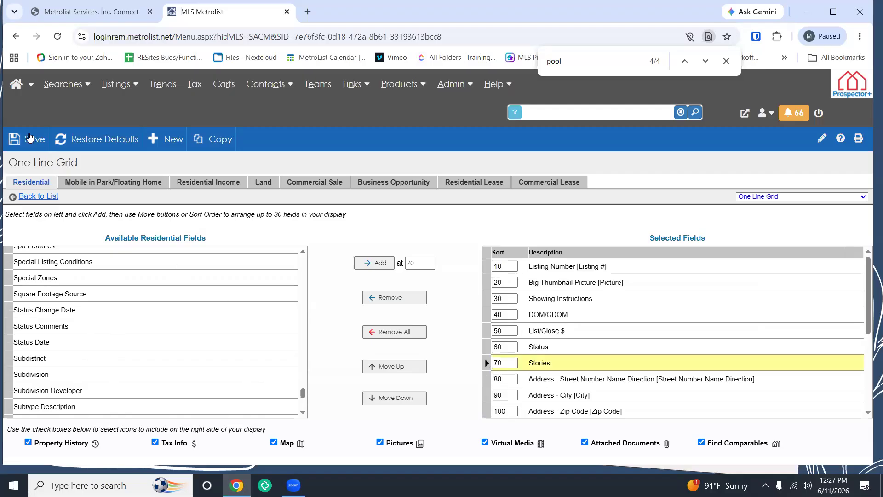
click(29, 137)
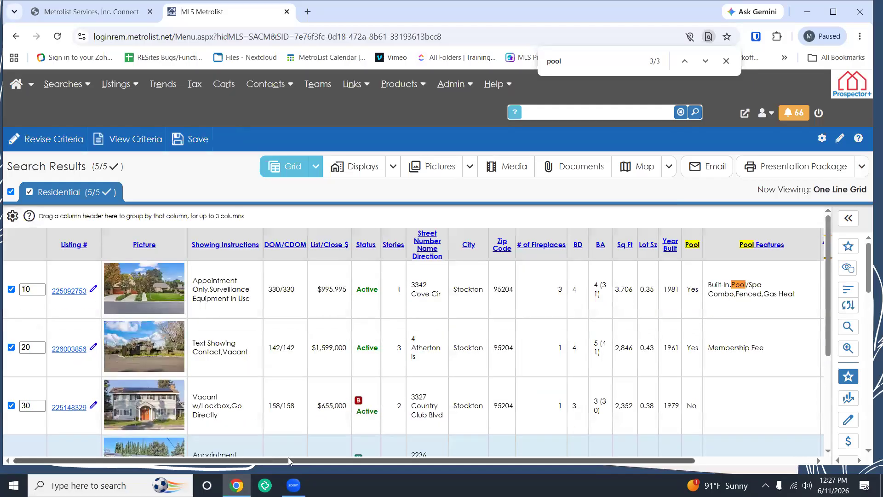
Step: Scroll the results grid to verify the Pool Features column beside Pool and clear find highlights
drag(289, 459, 422, 455)
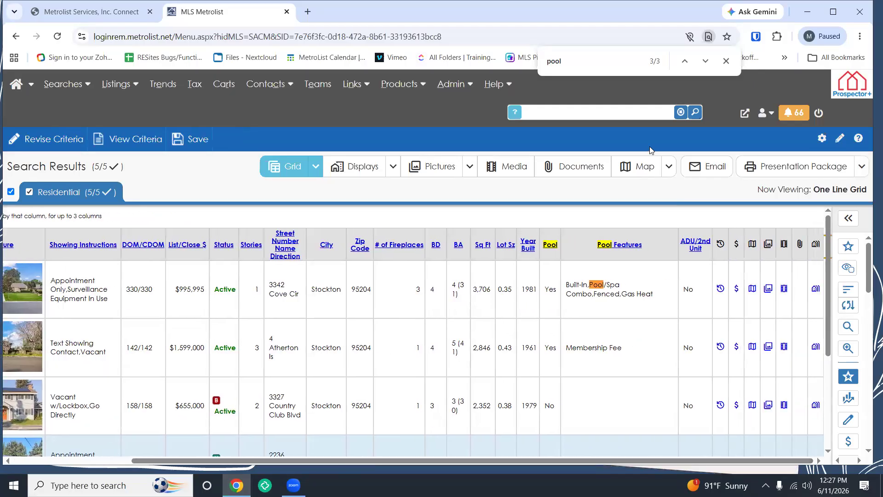
click(727, 62)
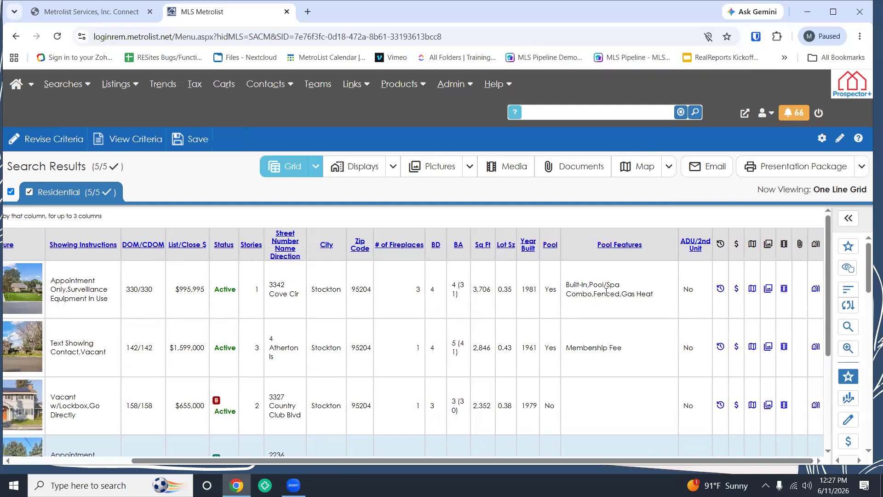
scroll(618, 325, down, 3)
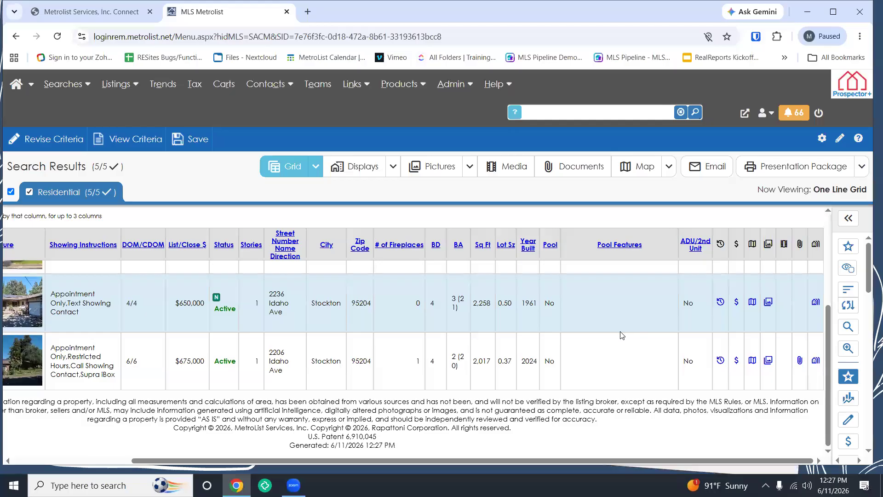
scroll(622, 336, up, 3)
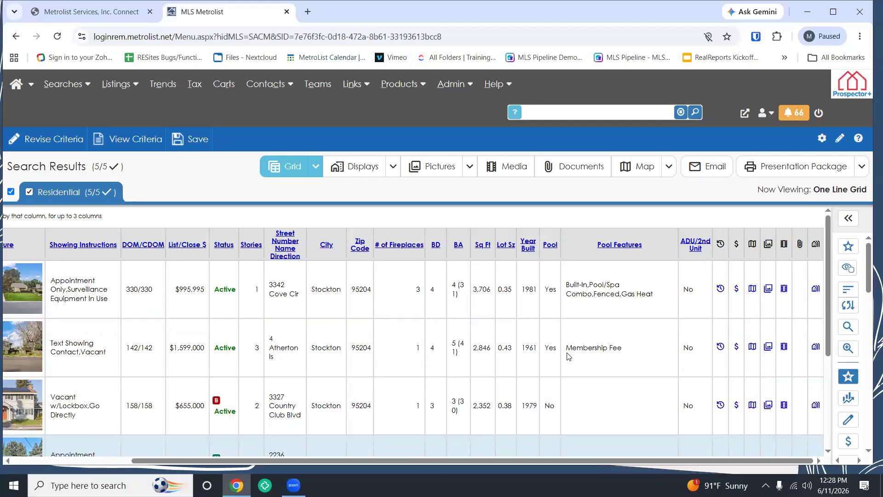
drag(394, 461, 233, 454)
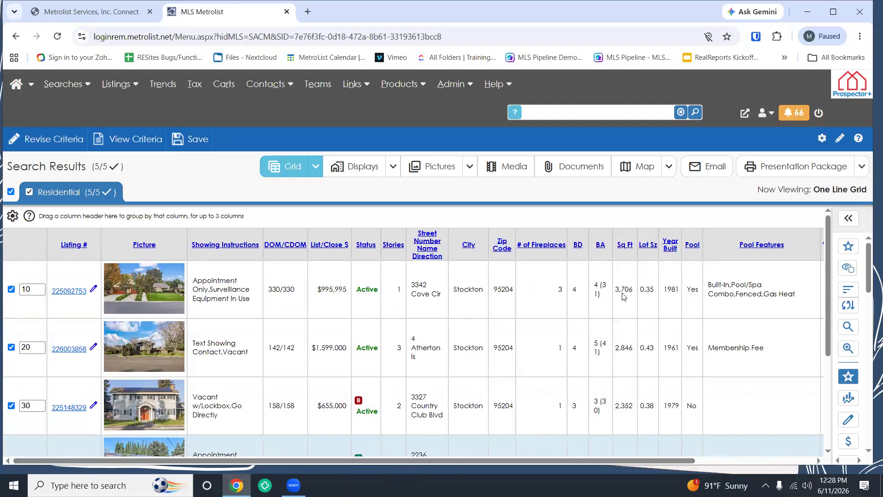
Step: Look through the Actions pane and Favorites setup, then collapse the pane to widen the grid
click(850, 220)
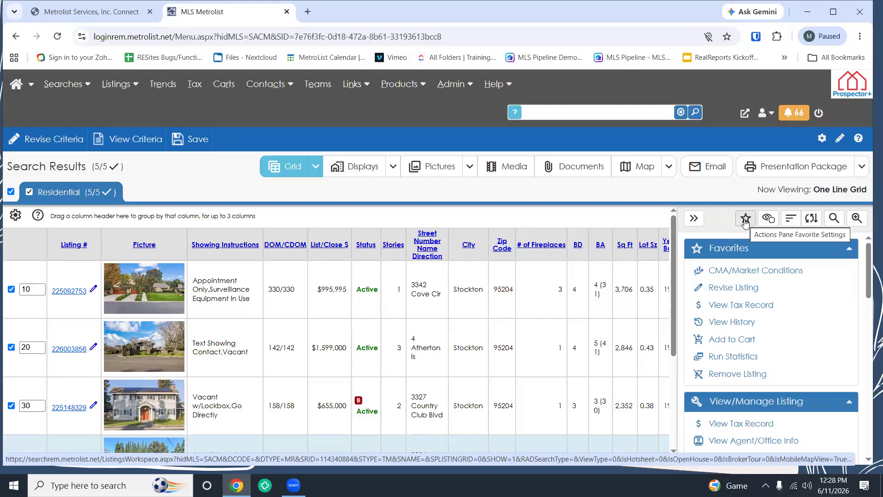
scroll(769, 316, down, 6)
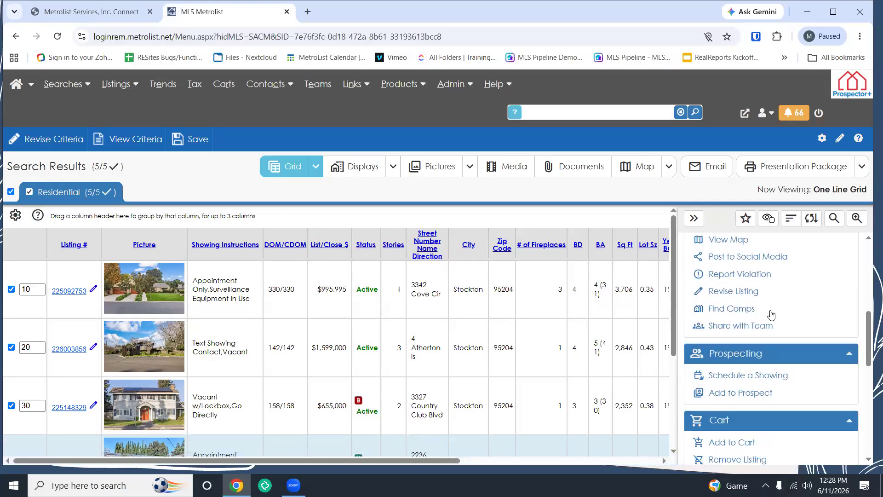
scroll(772, 315, down, 3)
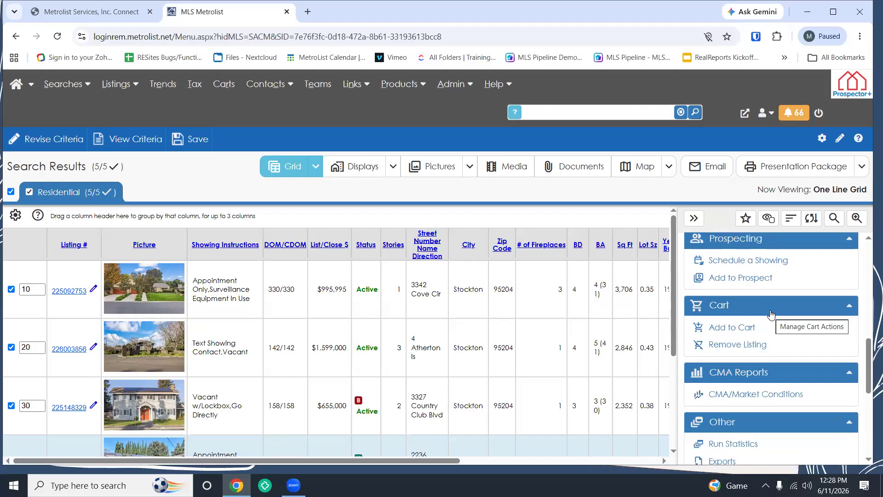
scroll(771, 315, down, 5)
scroll(803, 313, up, 10)
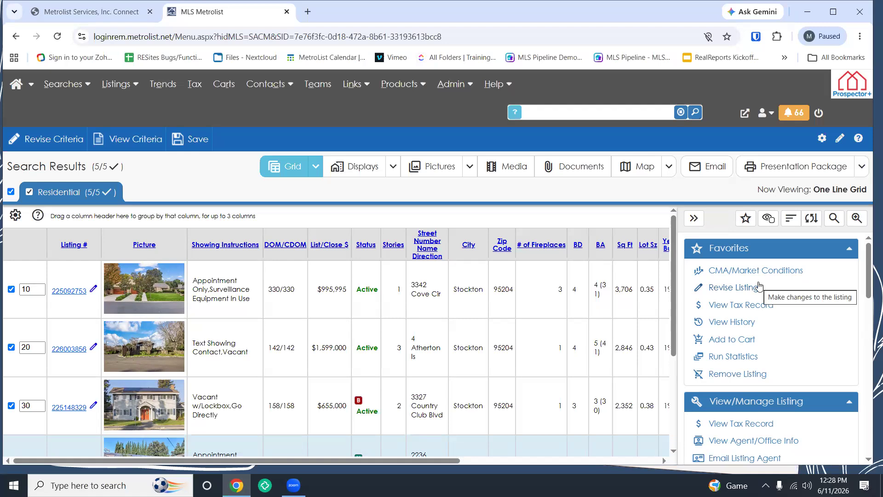
click(746, 221)
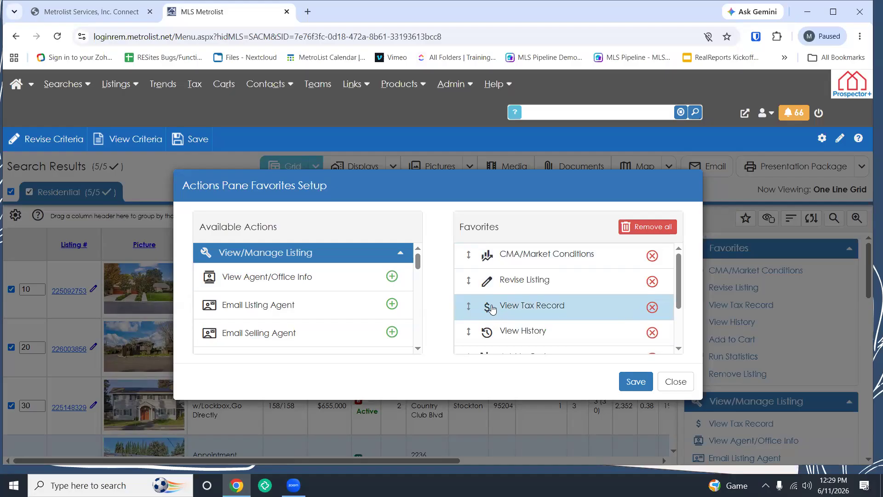
click(681, 384)
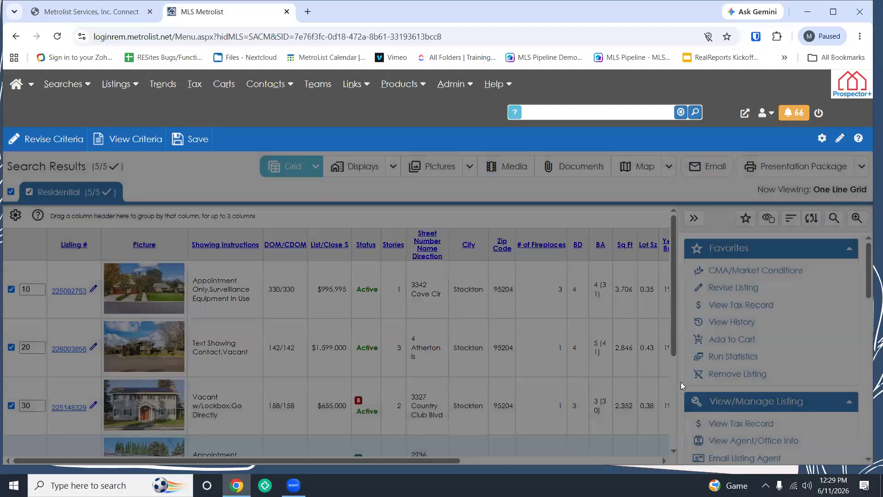
click(695, 219)
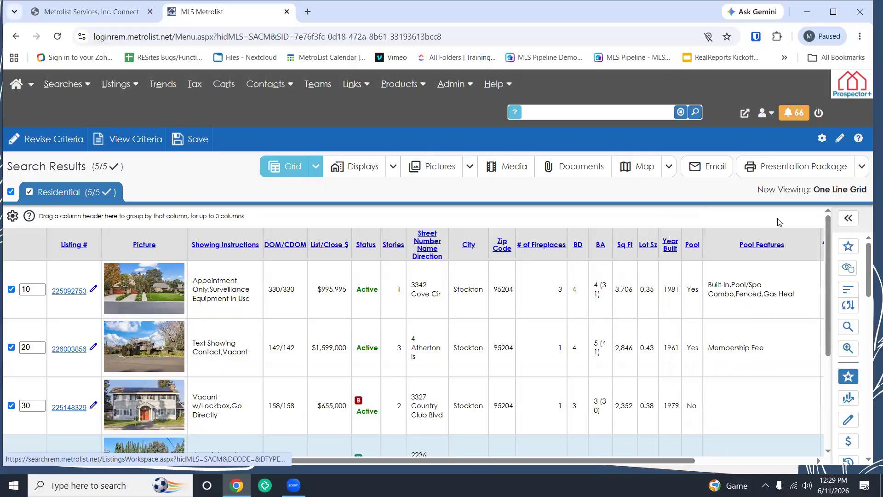
Step: Switch the results to the Full Listing Detail display with the Actions pane shown and Find Text ready
click(363, 168)
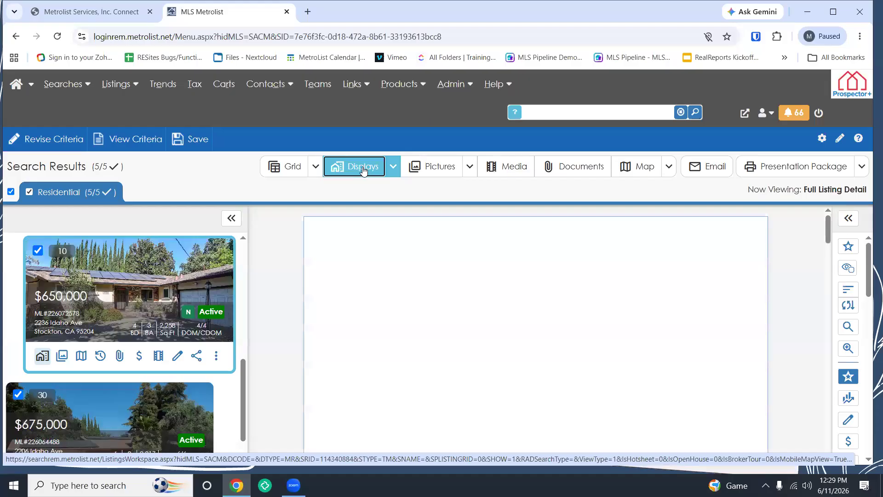
click(849, 219)
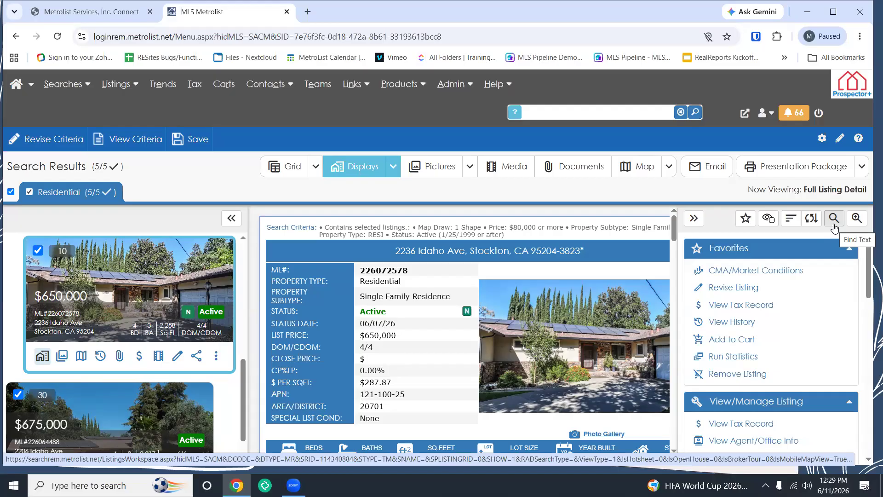
click(393, 167)
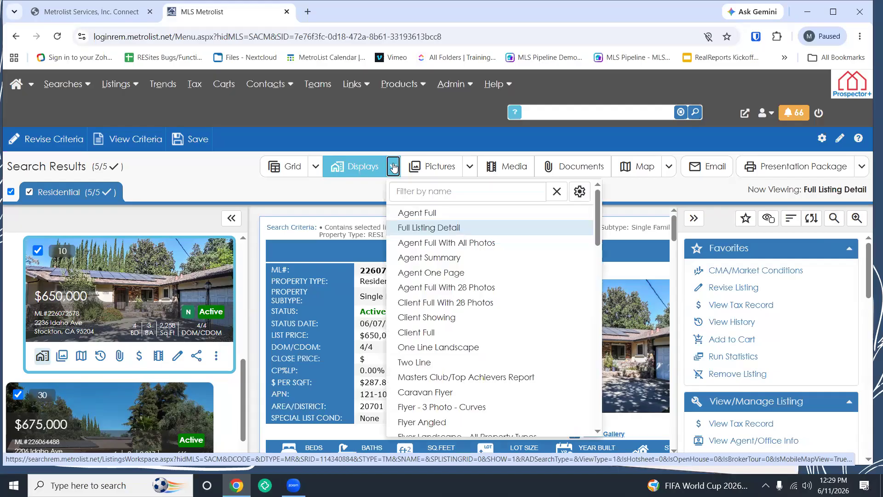
click(417, 230)
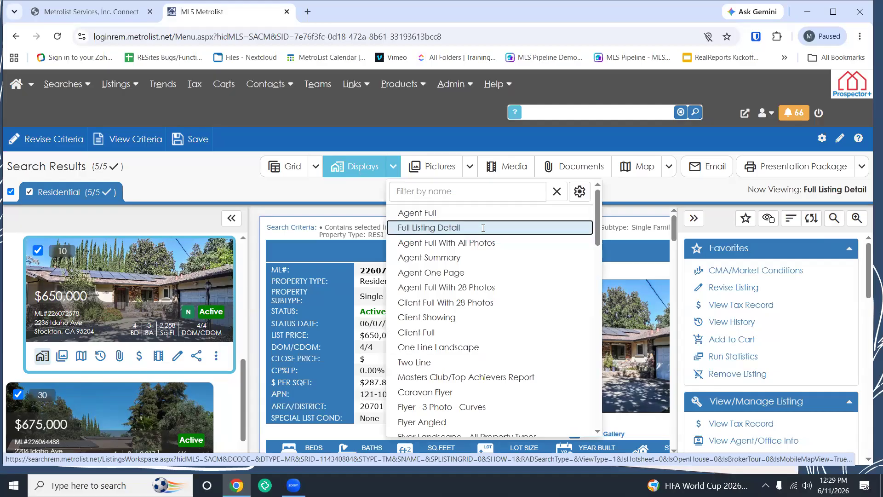
click(834, 218)
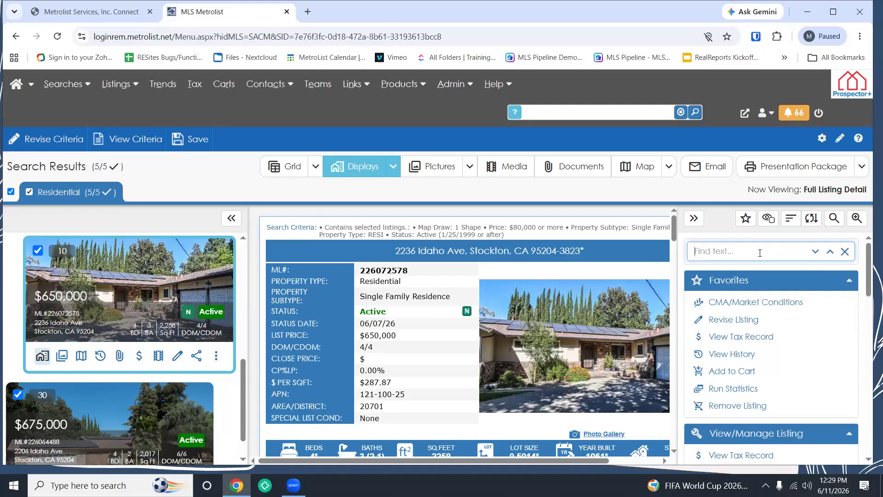
Step: Search listing details for 'gate' and check the $675,000 listing, including its open houses
text(gate)
click(816, 253)
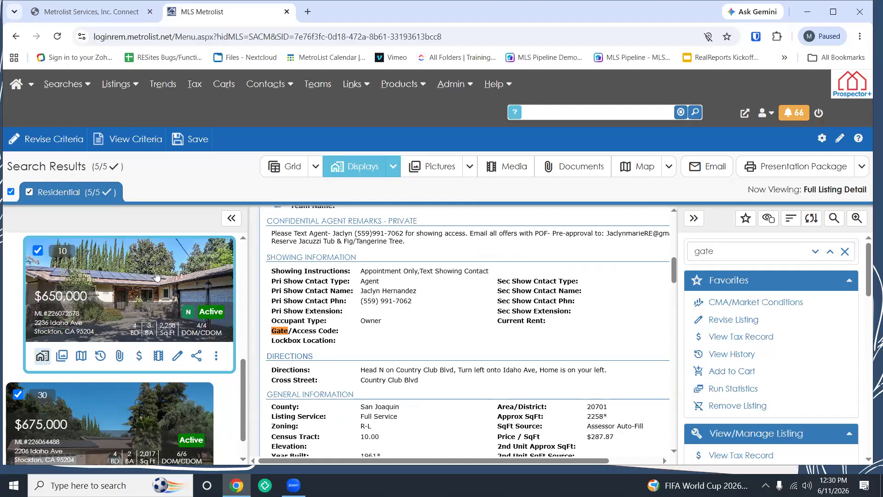
key(Down)
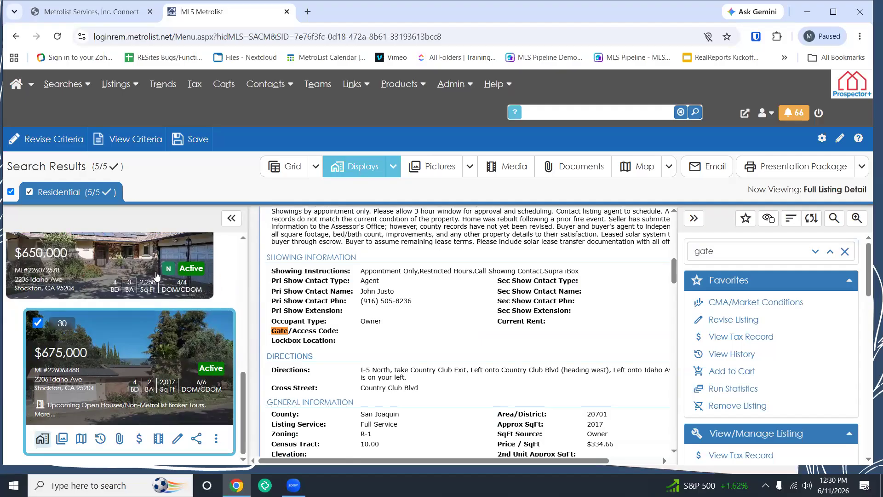
click(88, 405)
click(582, 412)
Step: Step through the $995,995 and $1,599,000 listings to the $655,000 home and close the find bar
scroll(135, 275, up, 6)
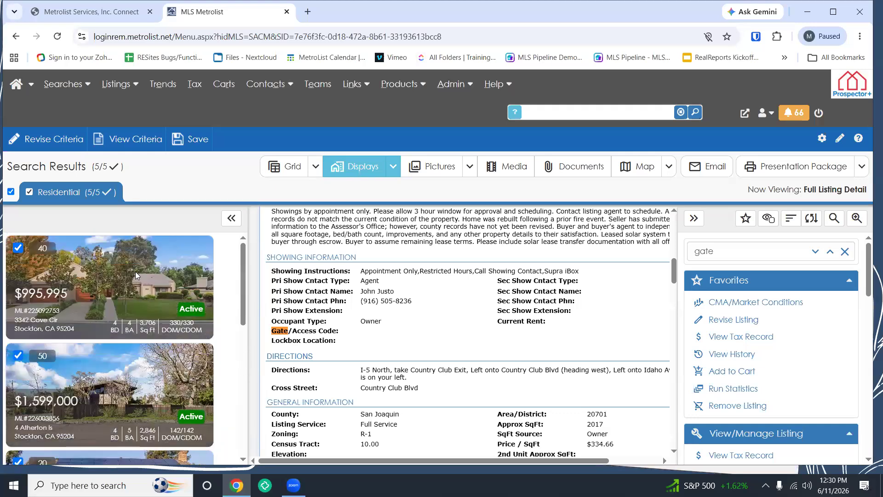
click(135, 275)
key(Down)
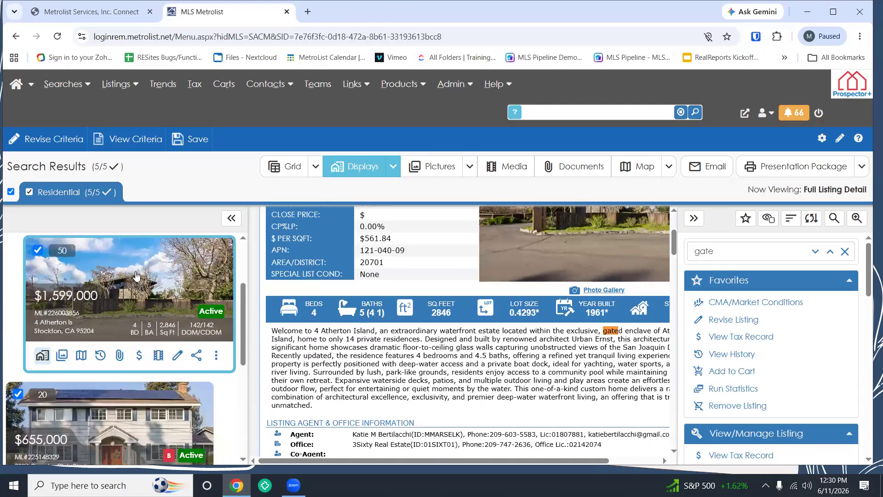
key(Down)
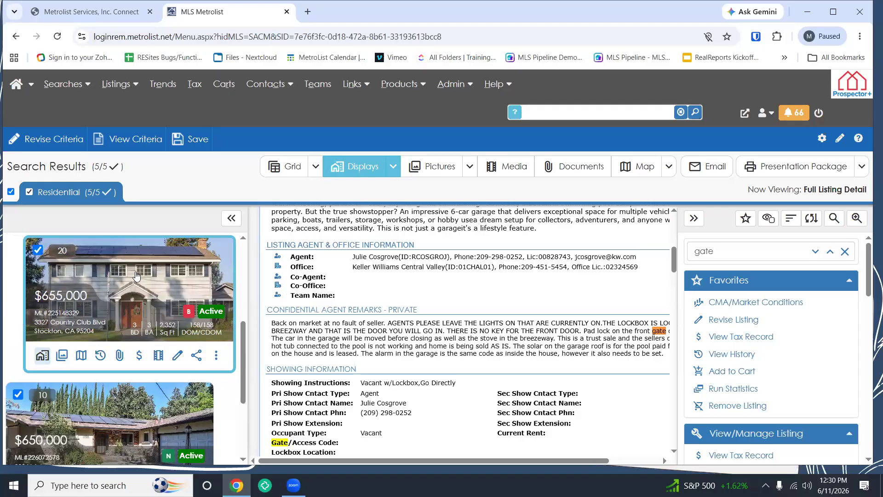
click(846, 253)
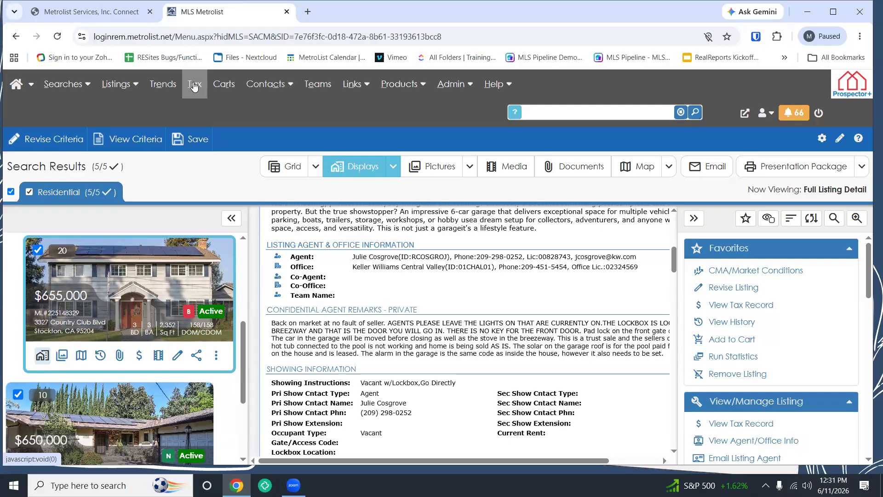
Step: Launch Realist from the MetroList Tax link, maximize its window and go to Search
click(195, 86)
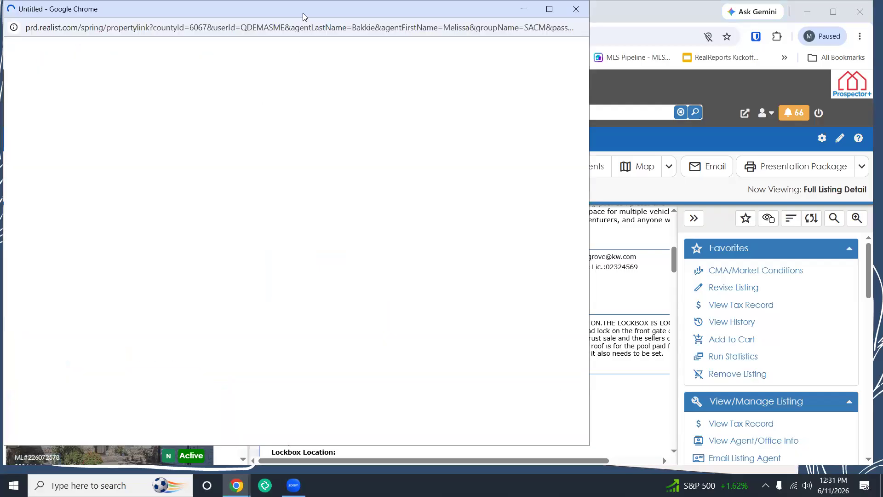
drag(213, 6, 244, 114)
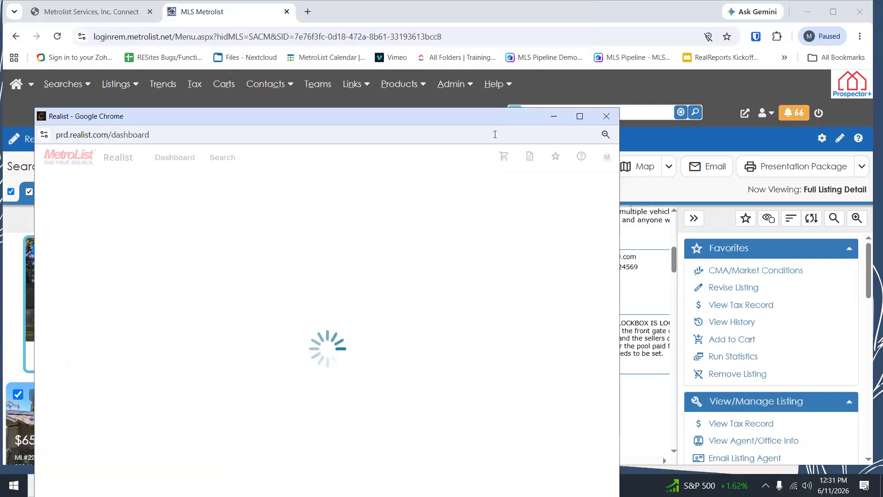
click(581, 116)
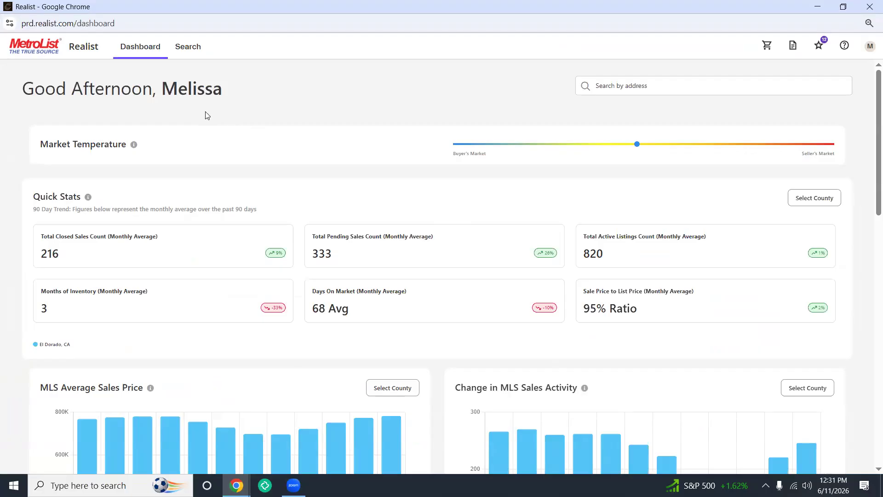
click(186, 50)
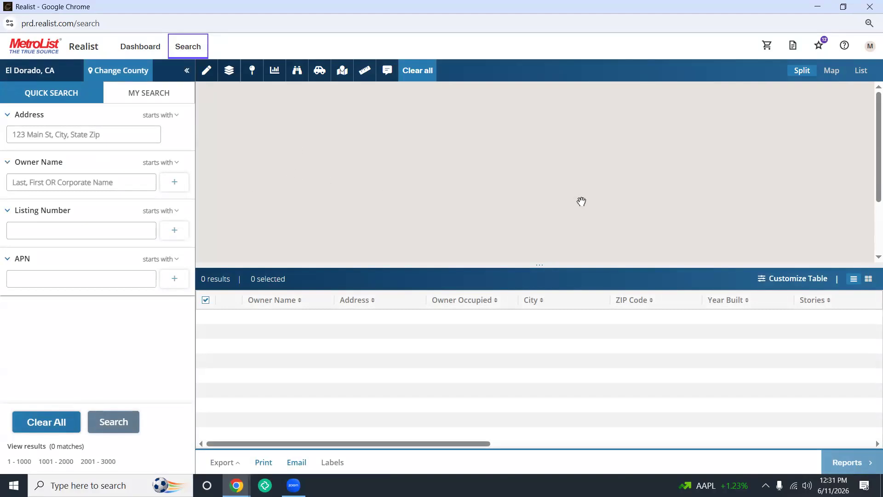
click(832, 70)
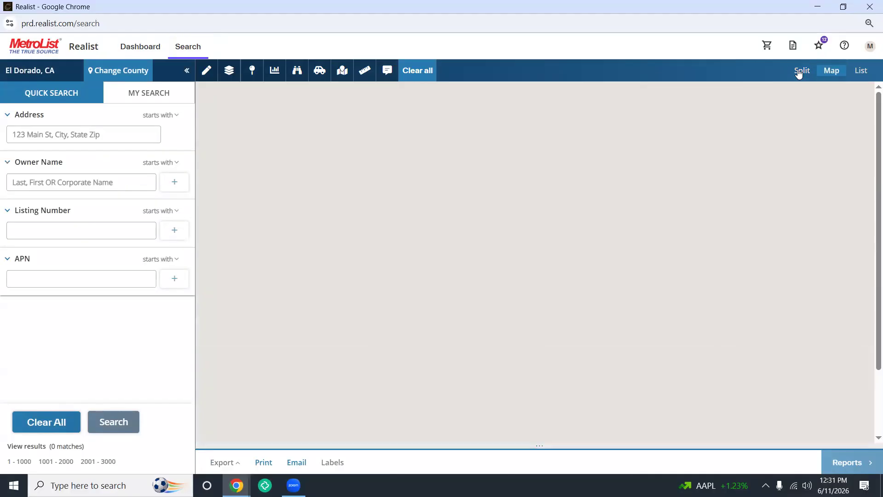
click(802, 71)
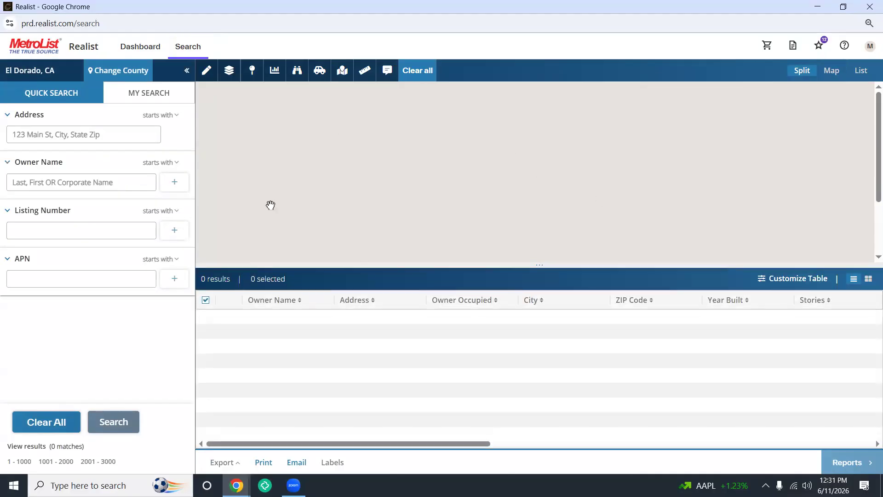
click(31, 122)
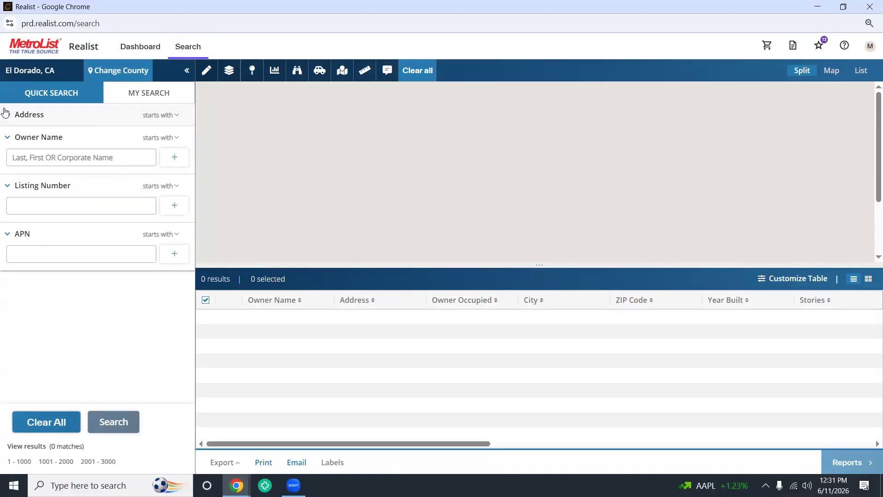
click(31, 122)
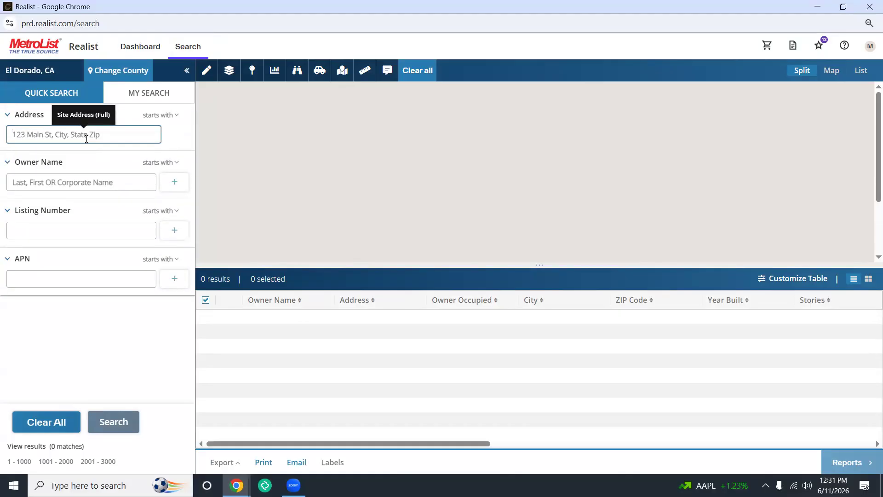
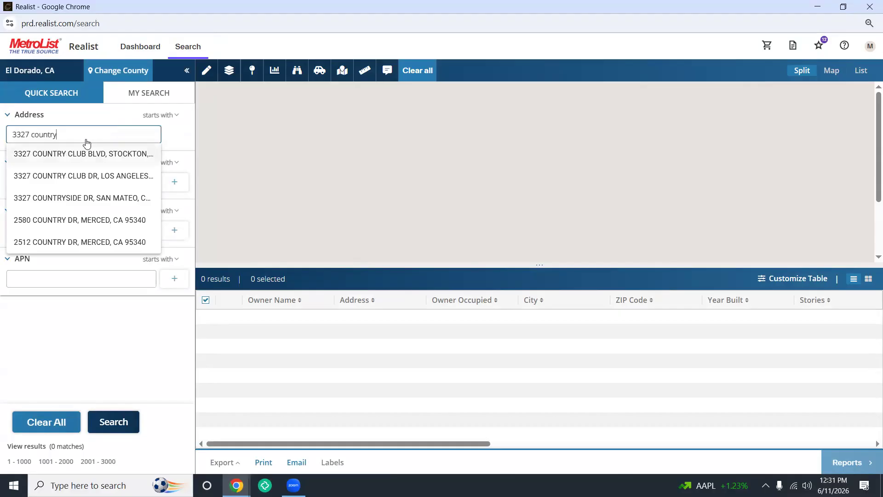
click(83, 154)
click(106, 424)
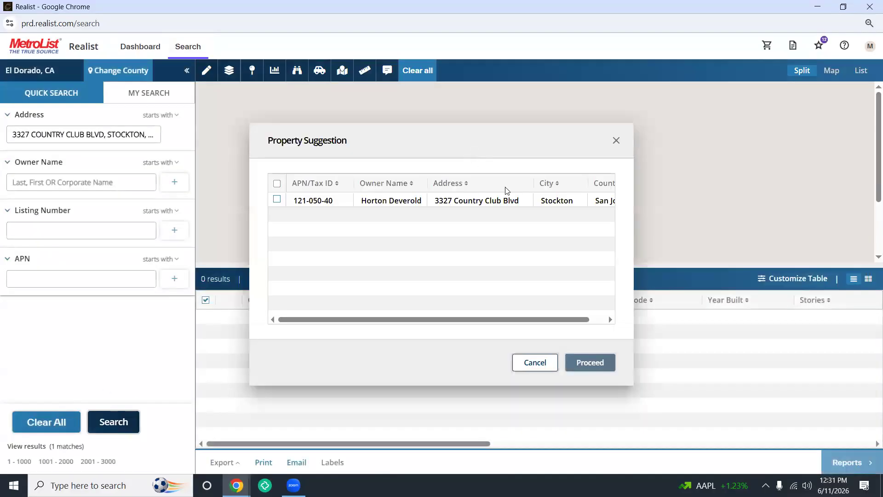
click(488, 202)
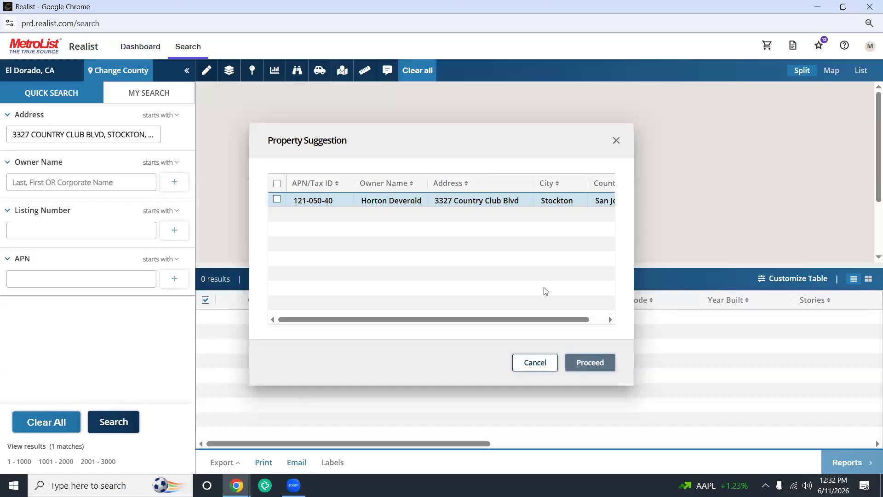
click(275, 198)
click(276, 200)
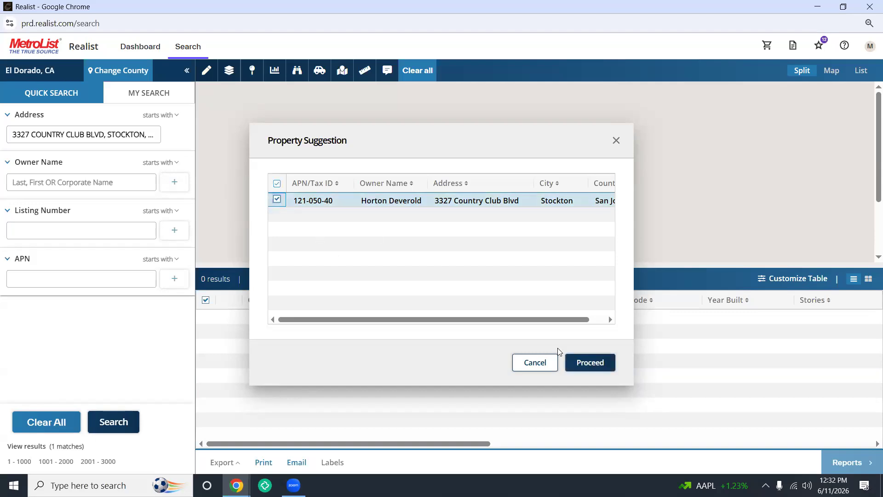
click(590, 362)
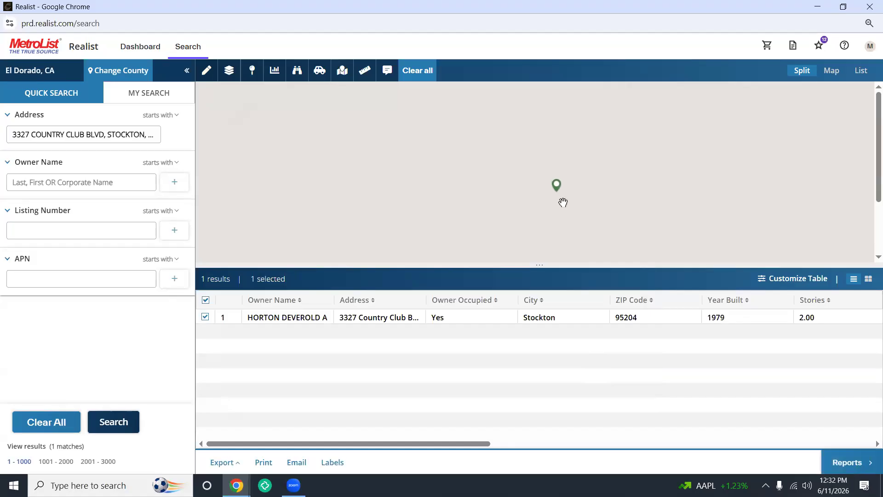
drag(601, 219, 512, 204)
Step: Shade the Realist map by Sales Activity using the Trends overlay type
scroll(522, 204, down, 2)
scroll(487, 191, up, 2)
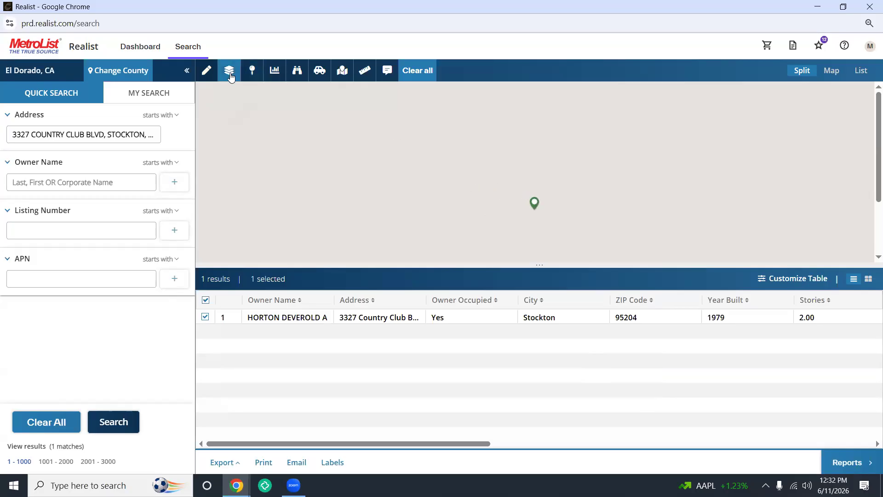
click(835, 73)
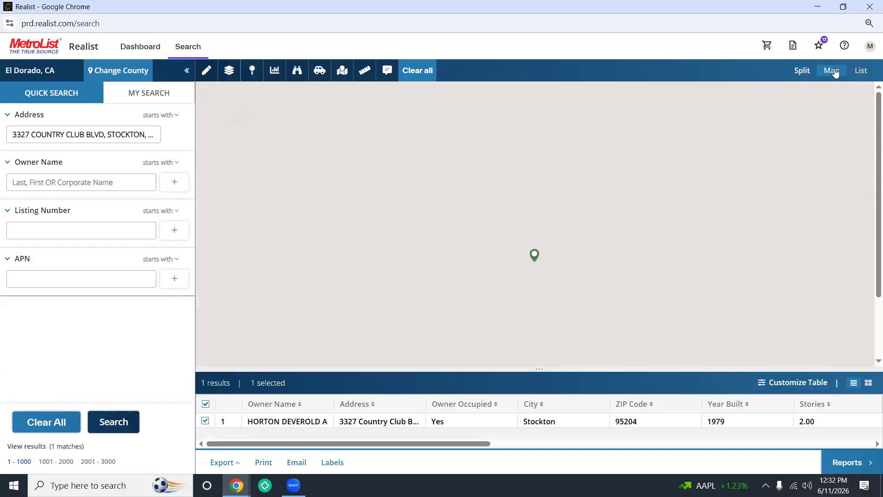
click(805, 70)
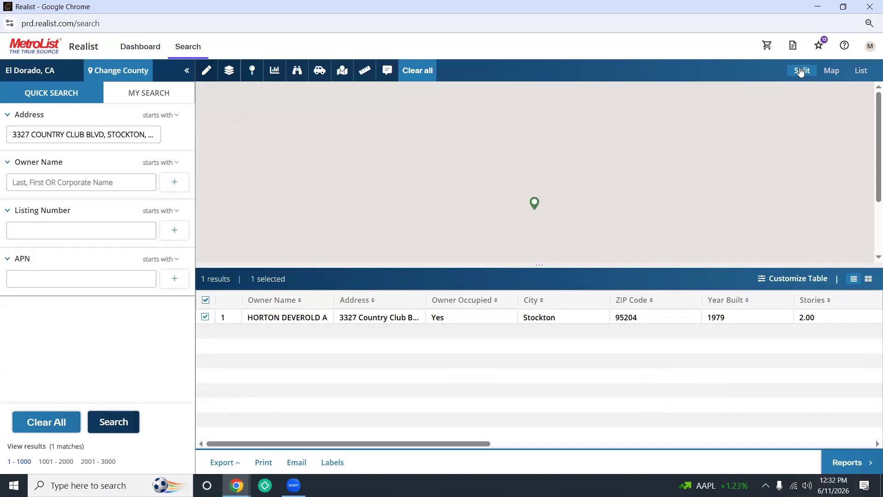
click(272, 72)
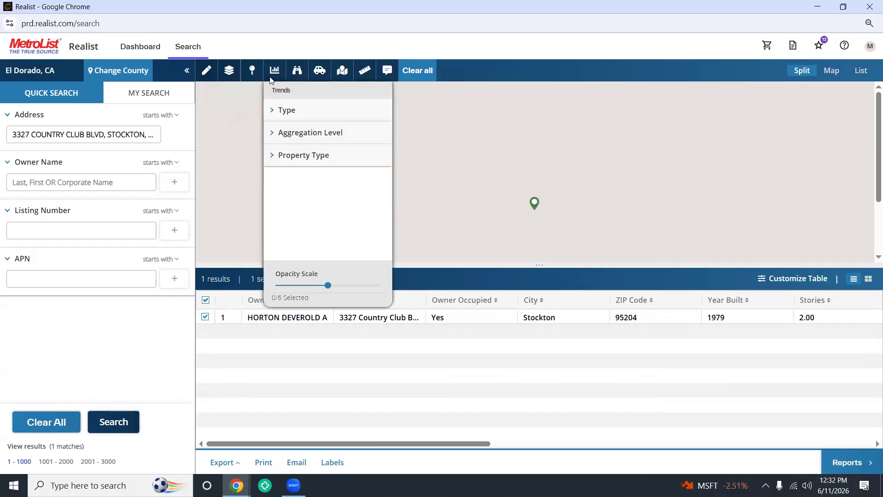
click(273, 117)
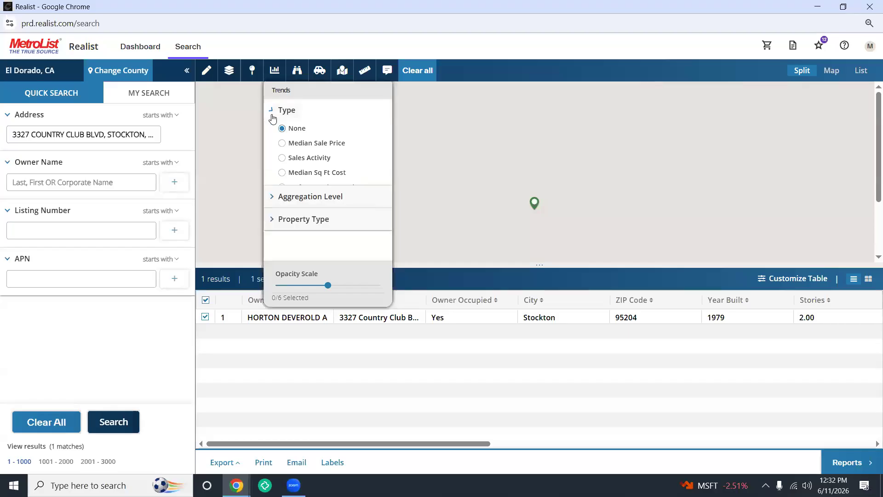
click(281, 158)
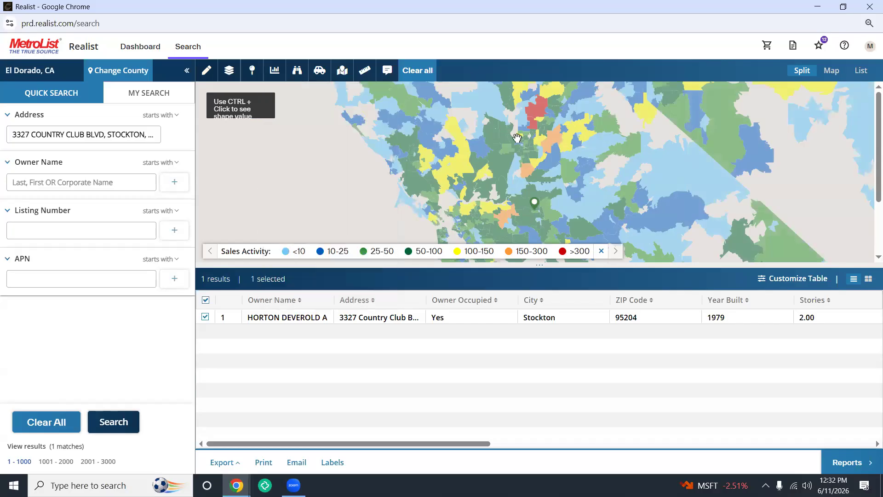
Step: Expand the map to full height and check the Sales Activity value for ZIP 95747
drag(538, 174, 512, 177)
scroll(511, 177, up, 2)
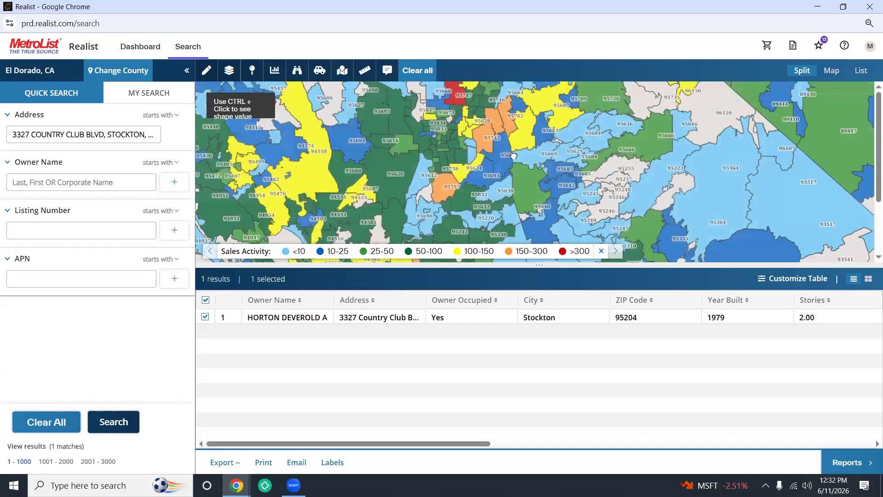
scroll(508, 174, up, 1)
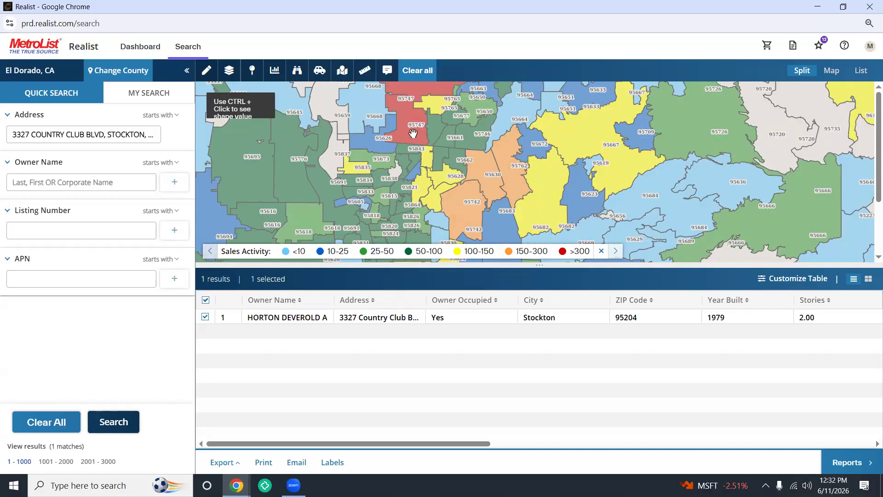
click(832, 70)
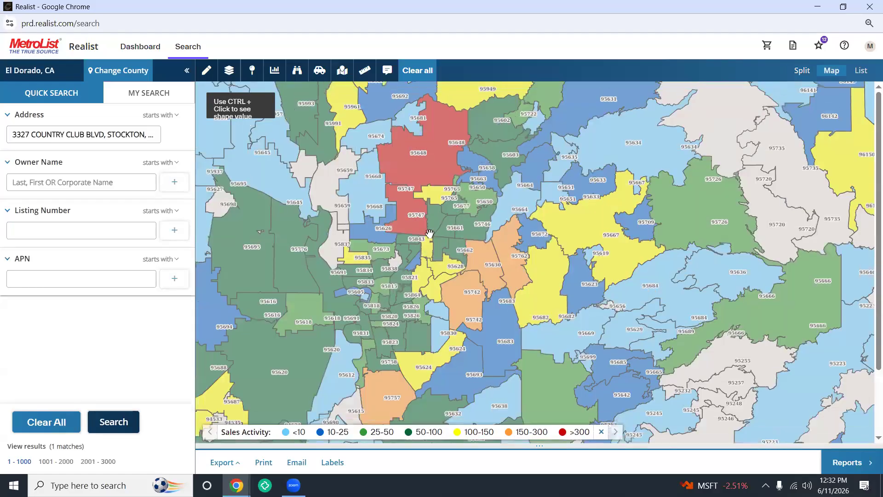
ctrl+click(409, 214)
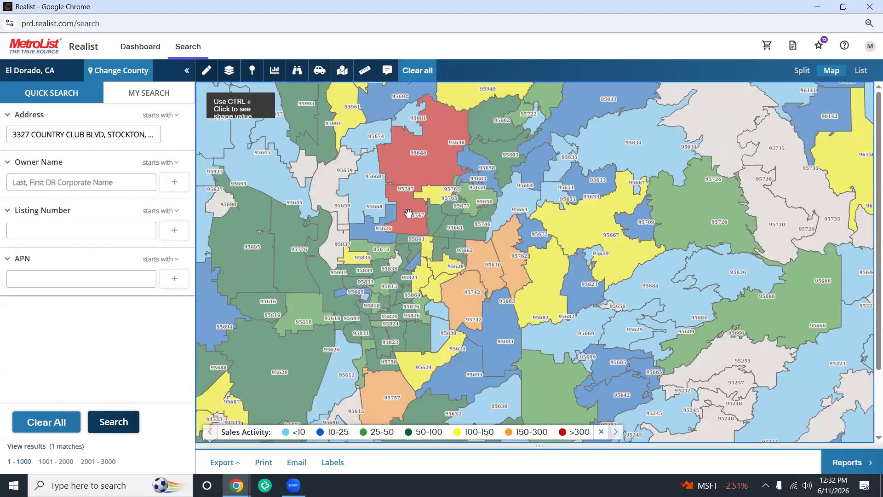
drag(409, 214, 535, 303)
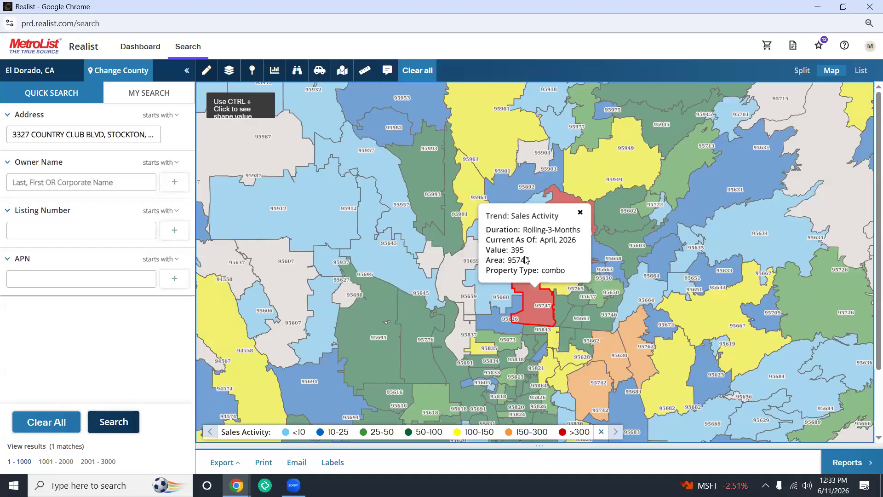
click(580, 212)
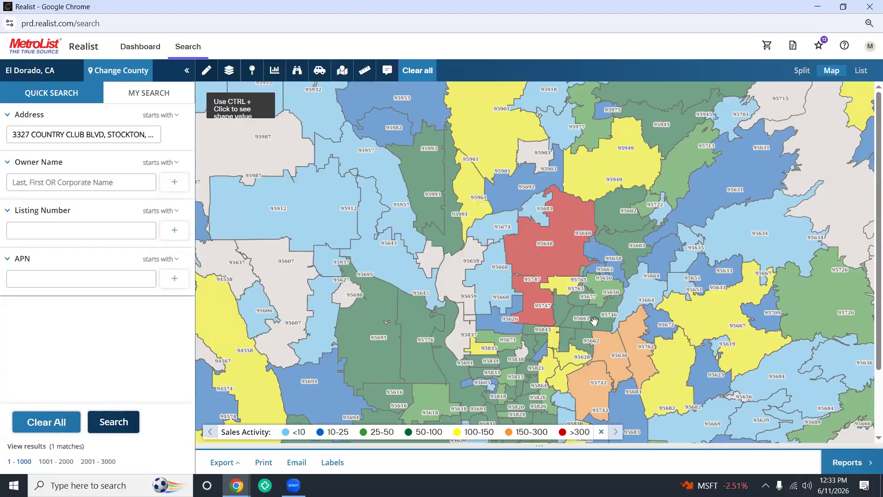
Step: Zoom out and pan to a nationwide view of the Sales Activity overlay
drag(594, 322, 470, 250)
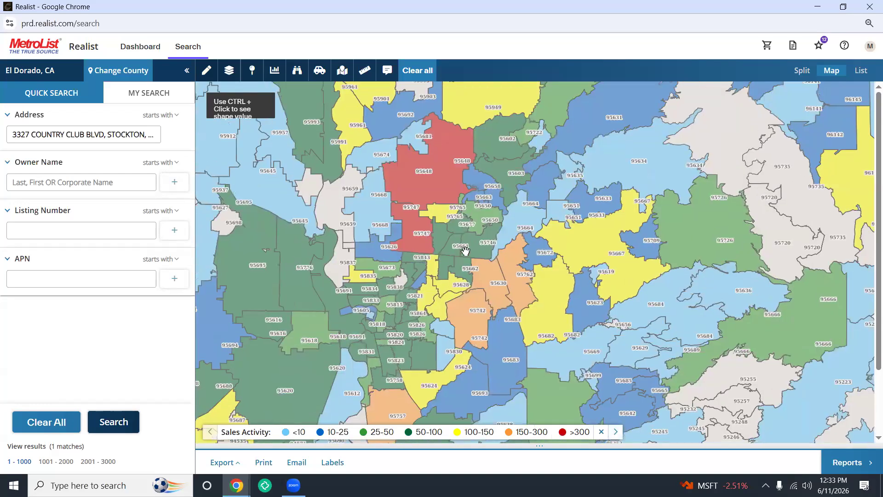
scroll(466, 250, down, 3)
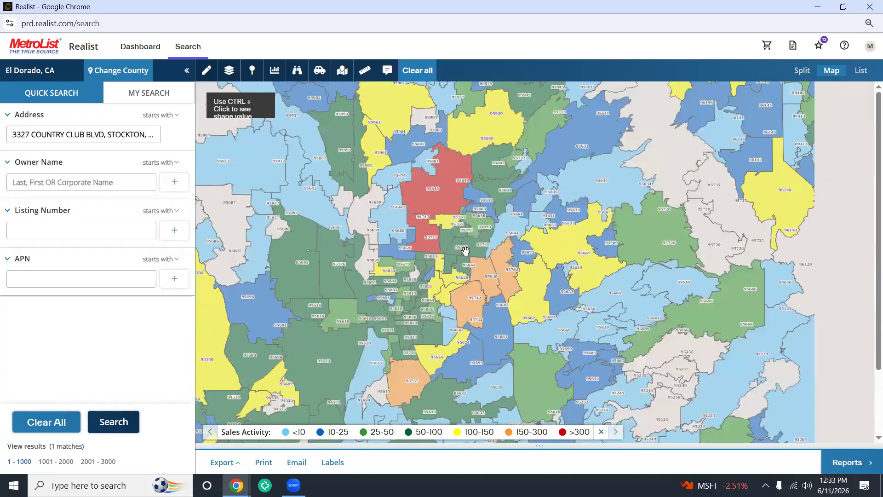
scroll(465, 250, down, 3)
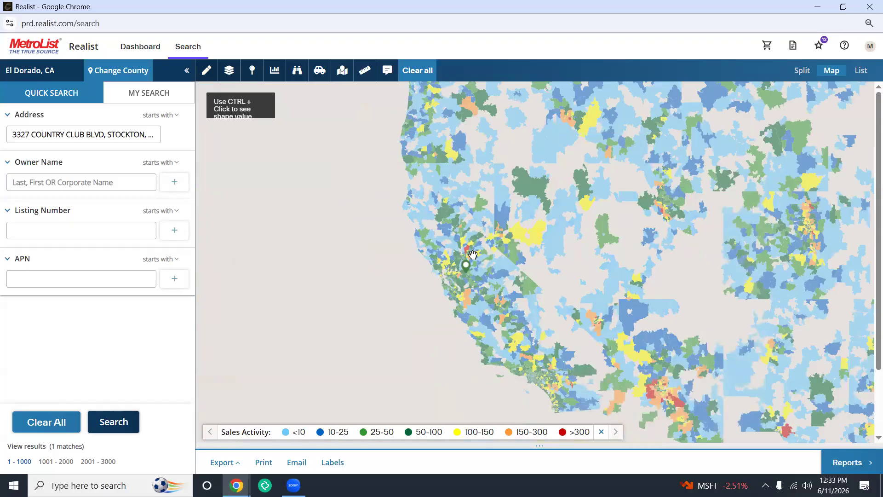
drag(620, 259, 545, 253)
drag(618, 305, 559, 270)
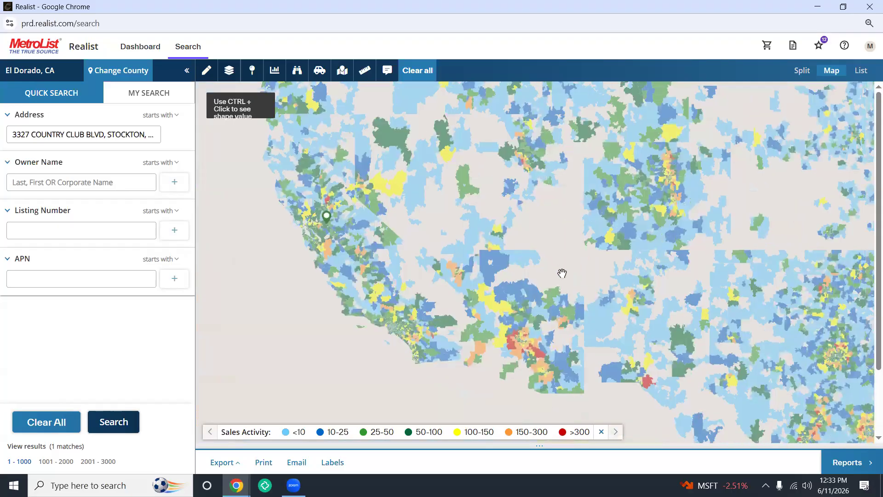
drag(534, 214, 506, 214)
drag(587, 228, 512, 198)
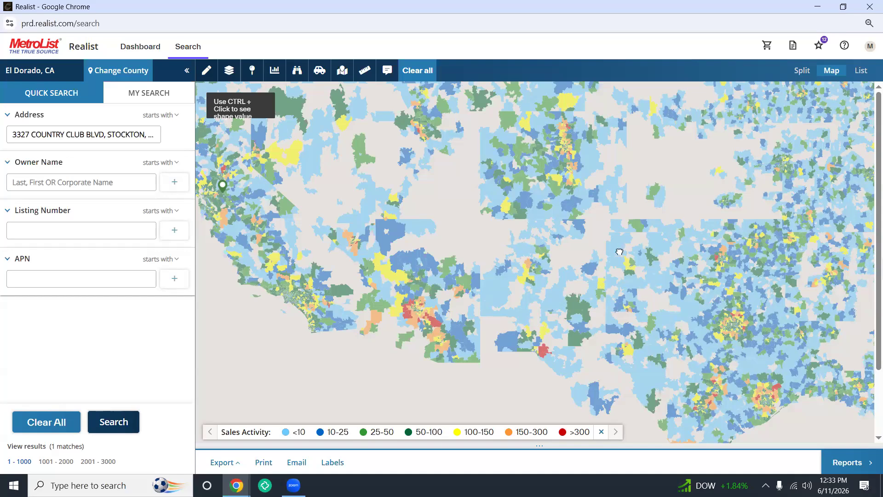
drag(619, 252, 406, 160)
drag(395, 194, 500, 265)
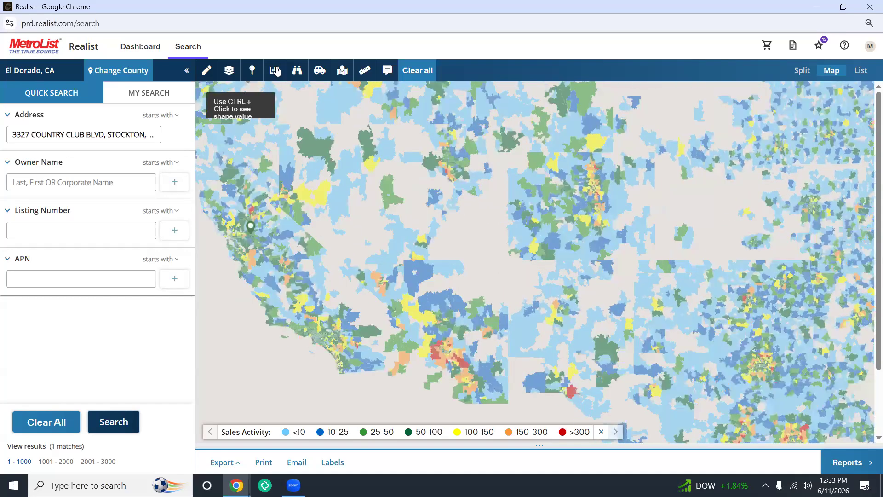
Step: Switch the map shading to '# of Homes in Foreclosure' and restore the Realist window
click(276, 71)
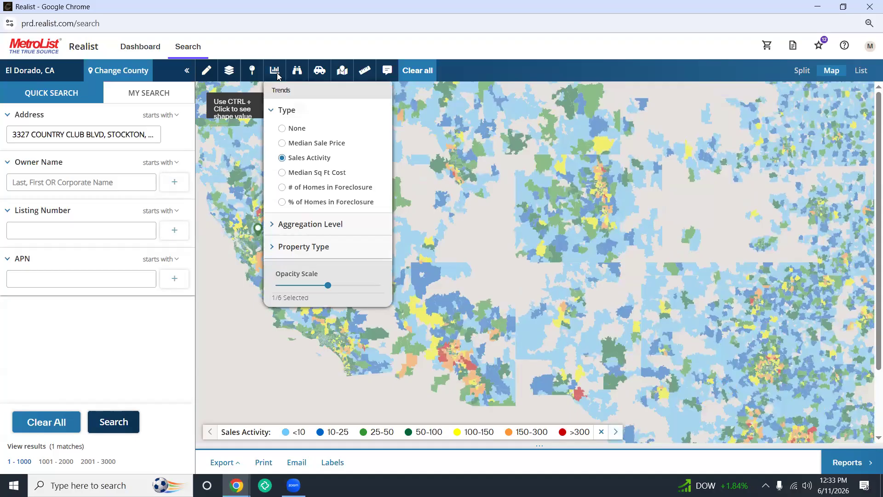
click(282, 188)
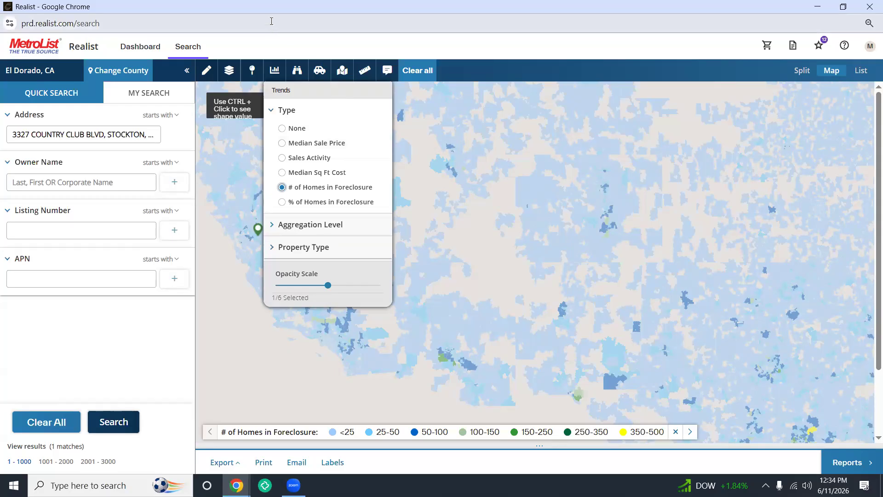
double_click(239, 13)
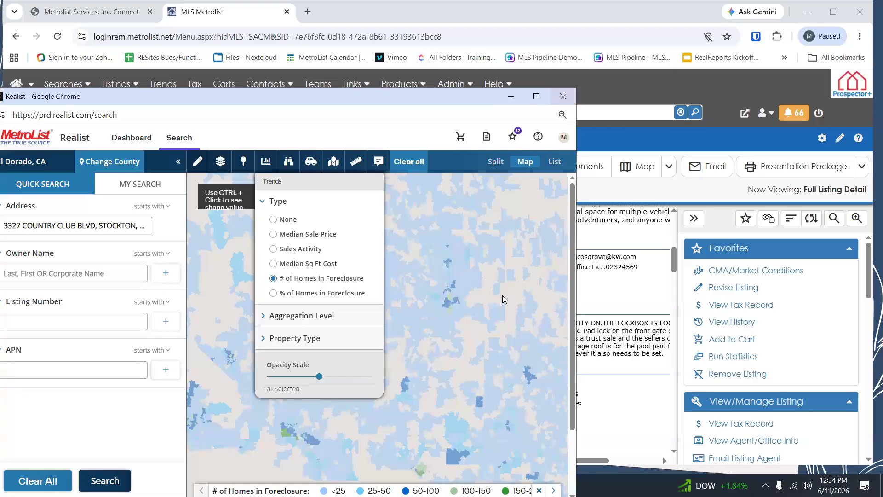
Step: Close Realist, return to the Home dashboard, and launch a Tax lookup from Searches
click(563, 96)
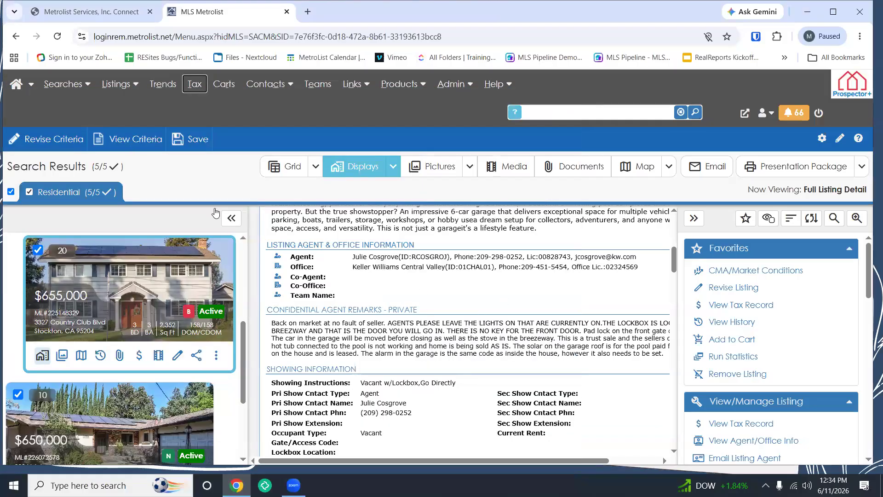
click(15, 88)
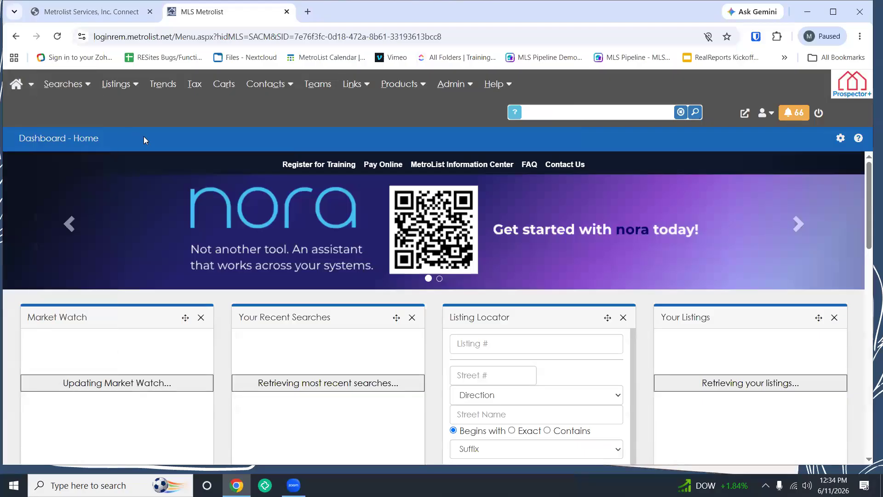
mouse_move(81, 86)
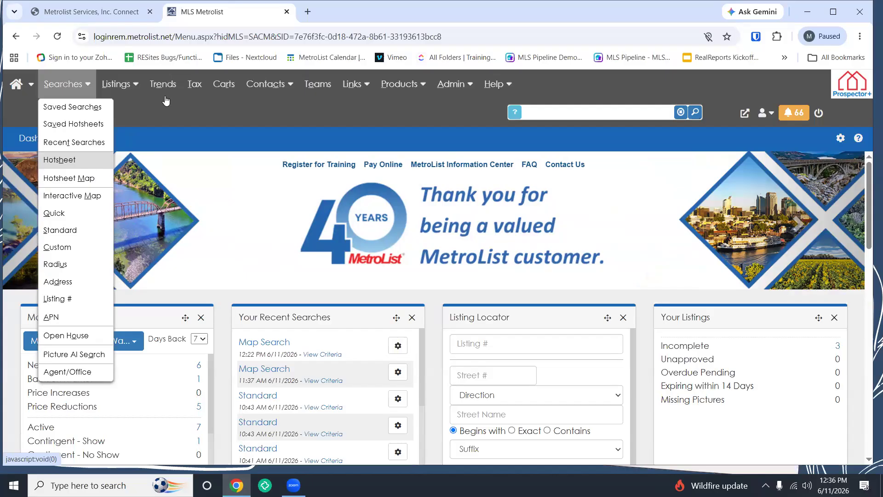
click(196, 92)
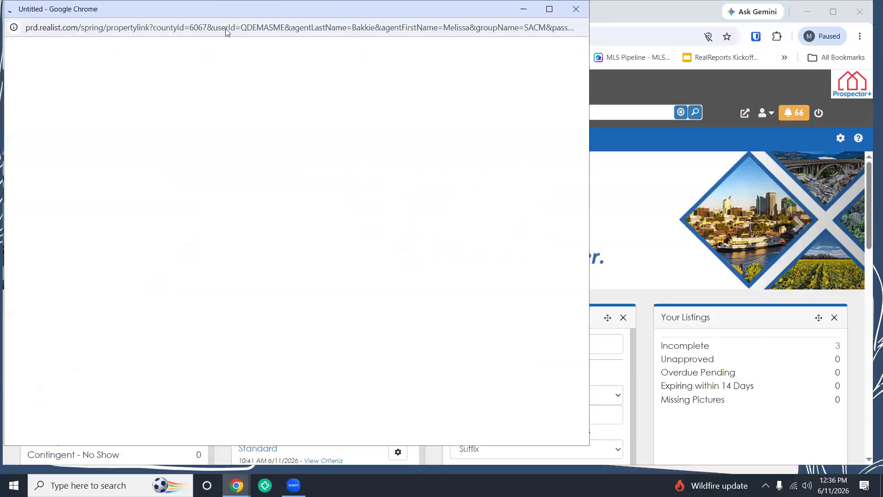
Step: Maximize Realist and go to its property search page
click(556, 92)
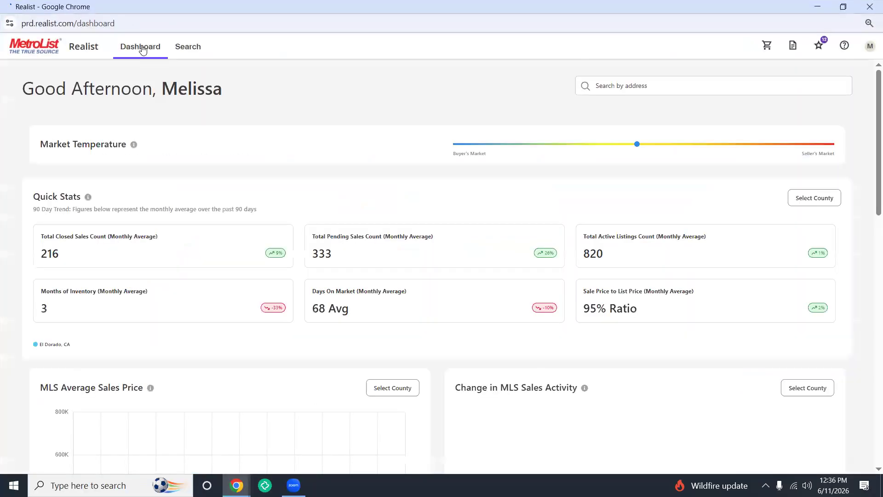
click(143, 50)
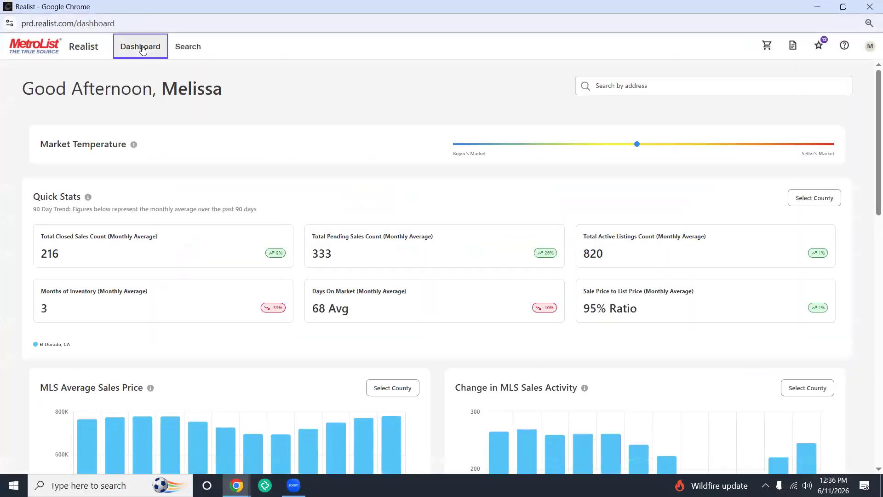
click(186, 48)
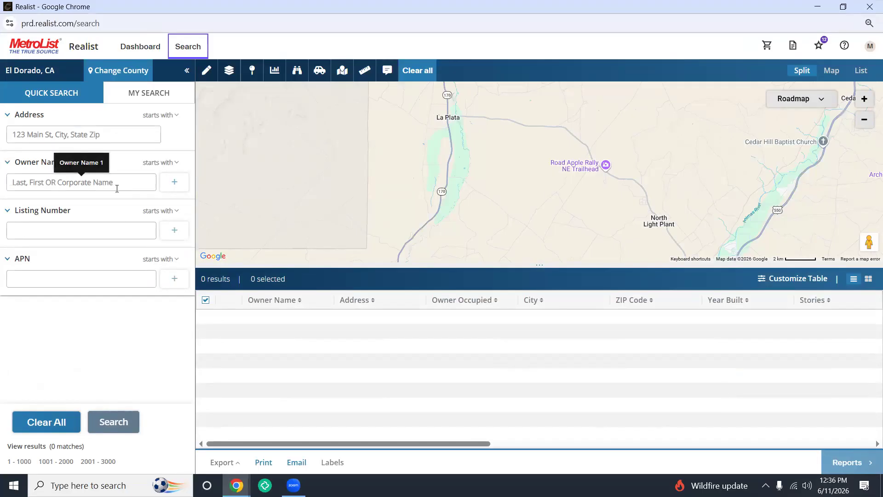
click(123, 136)
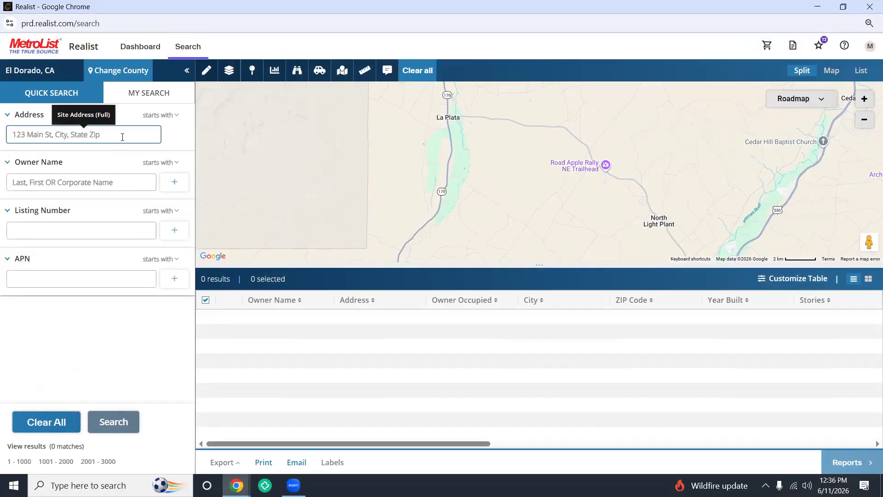
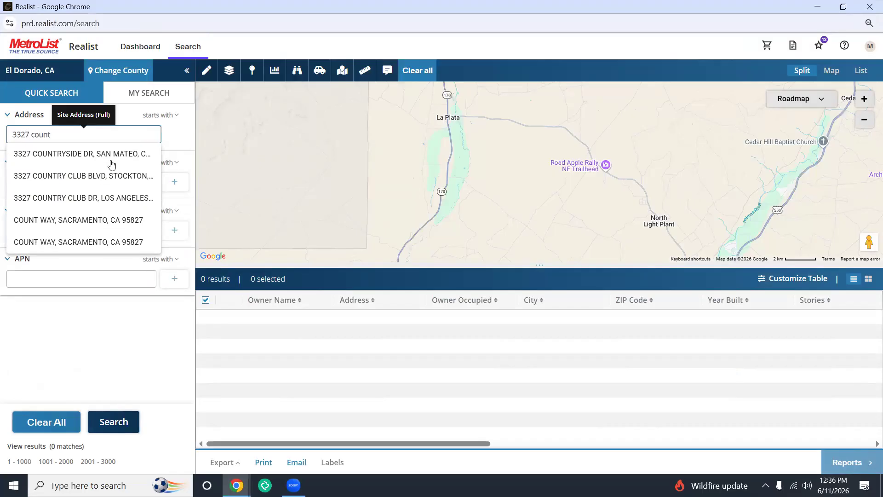
click(109, 175)
click(123, 424)
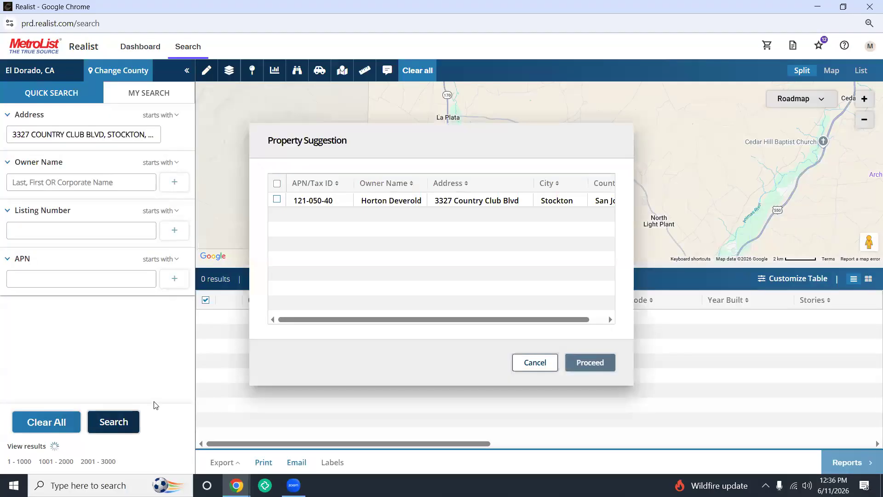
click(288, 201)
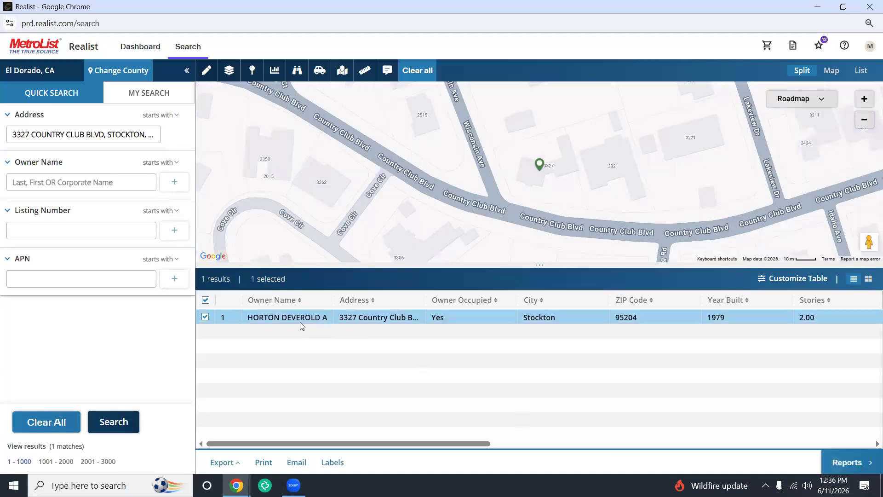
click(851, 463)
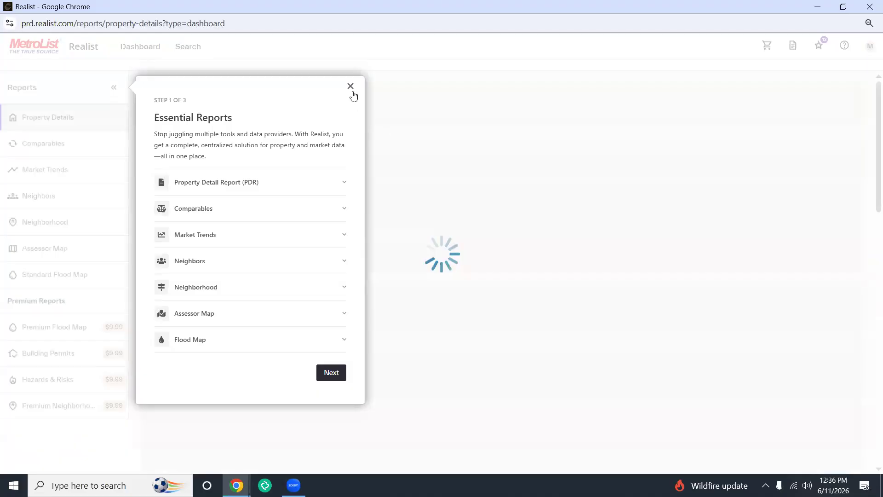
Step: Dismiss the tour and display the Comparables as a formatted report with map and statistics
click(351, 87)
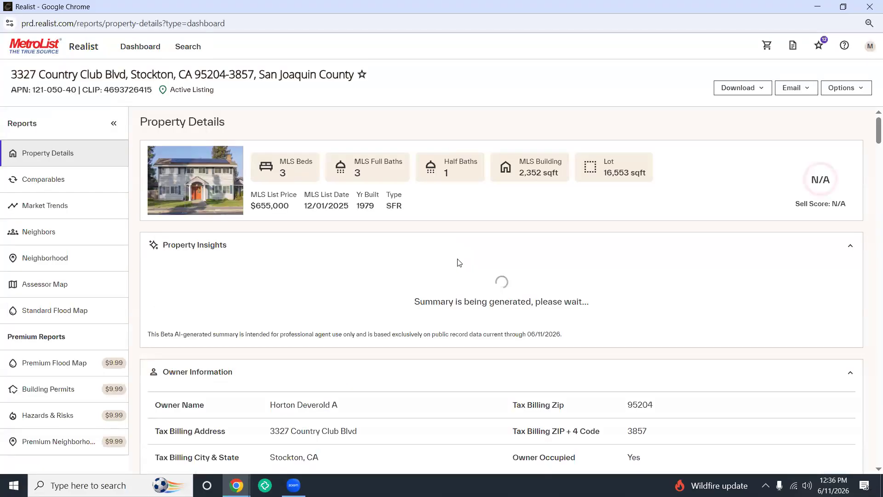
click(60, 182)
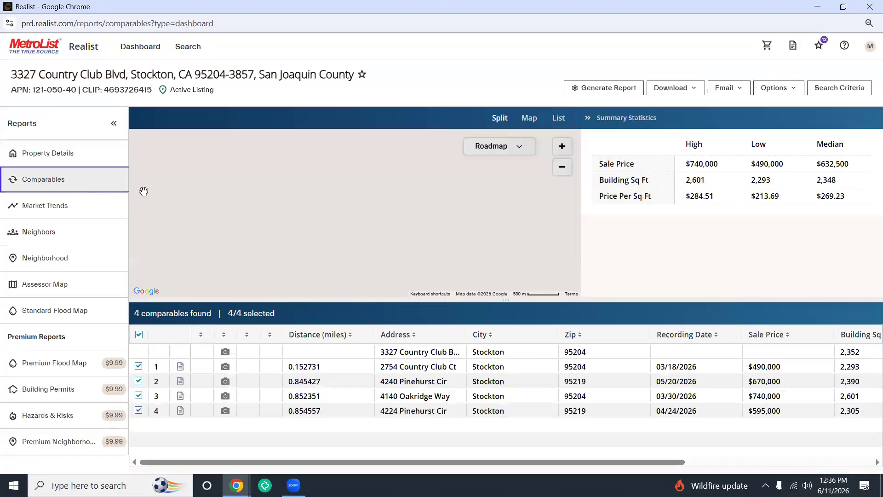
click(698, 91)
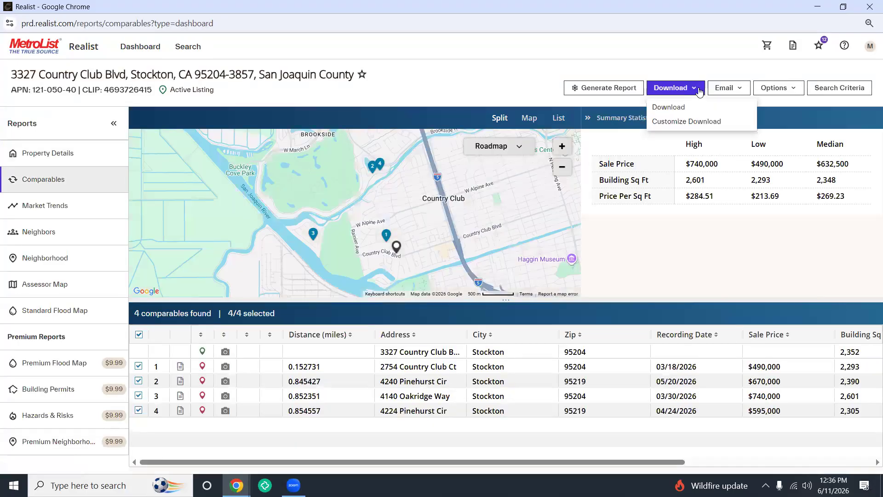
click(736, 90)
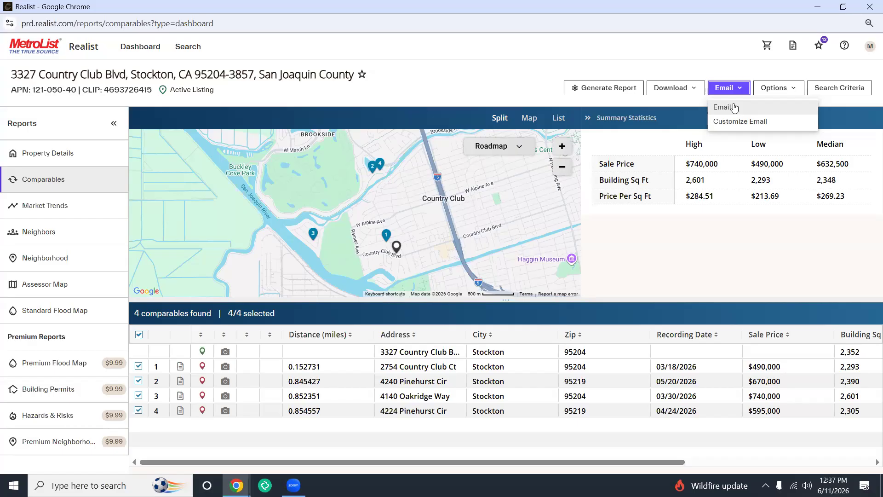
click(779, 88)
click(779, 88)
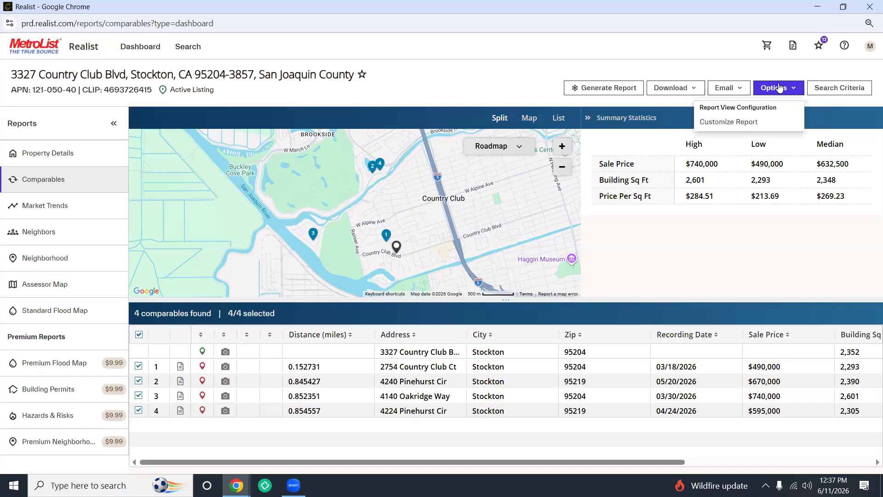
click(621, 88)
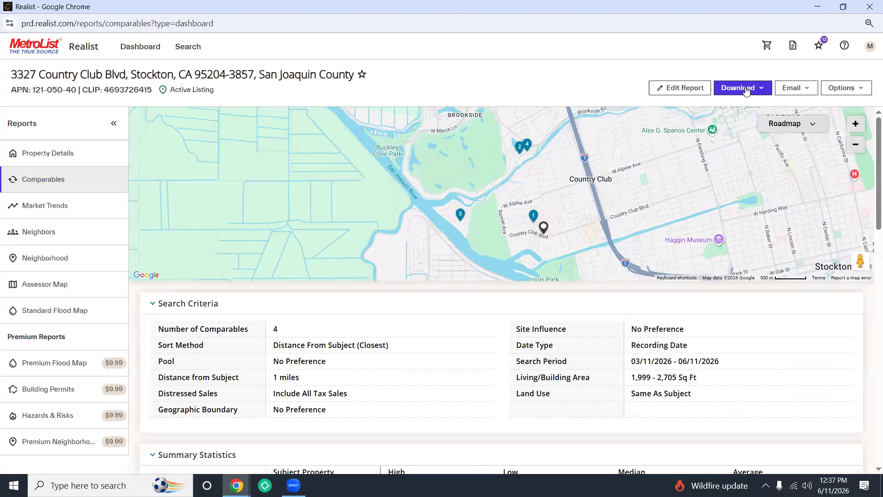
Step: Download the Comparables report as a PDF, then view and close it
click(744, 88)
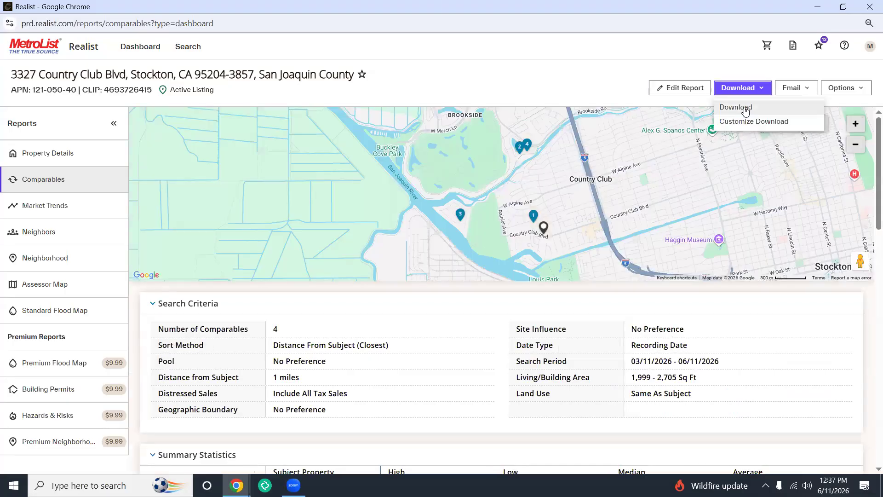
click(746, 110)
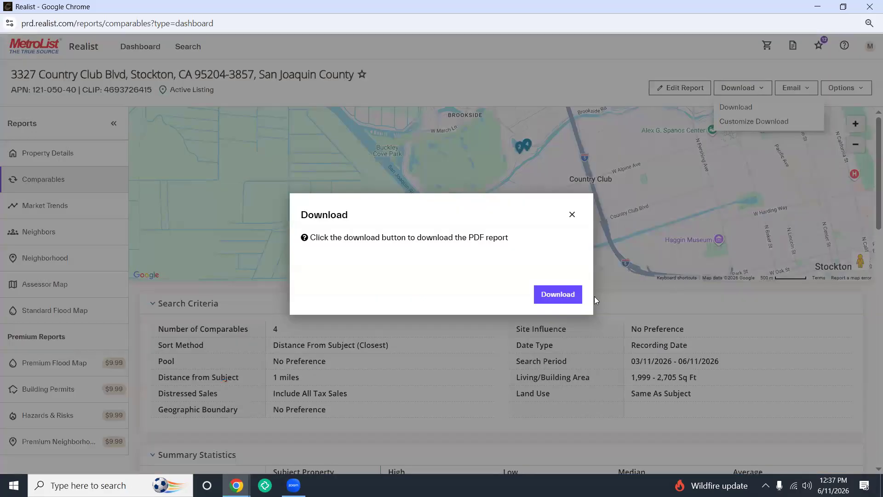
click(558, 295)
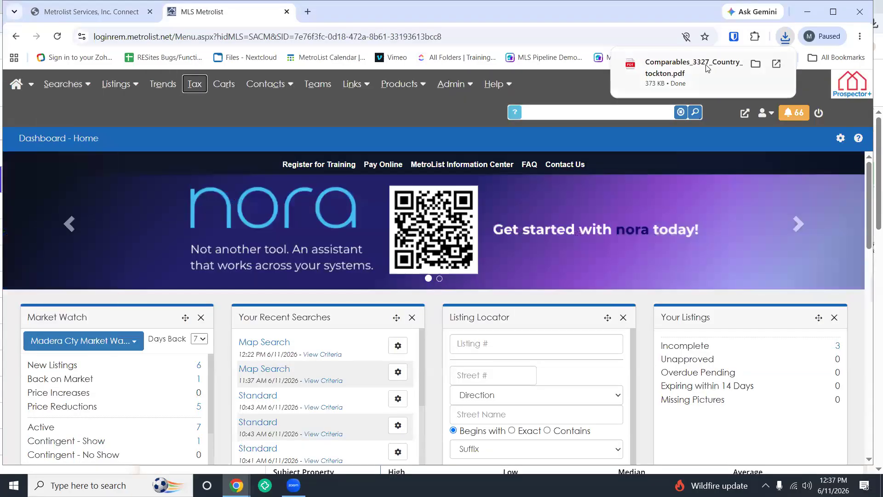
click(708, 69)
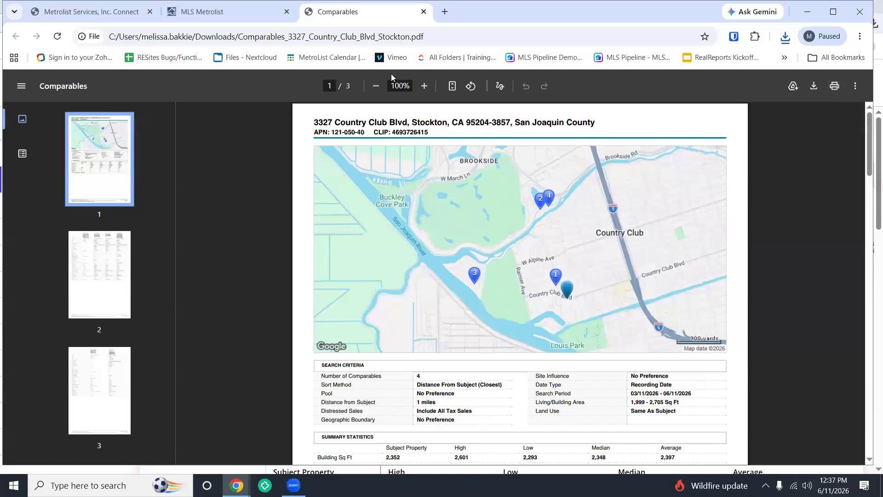
click(423, 12)
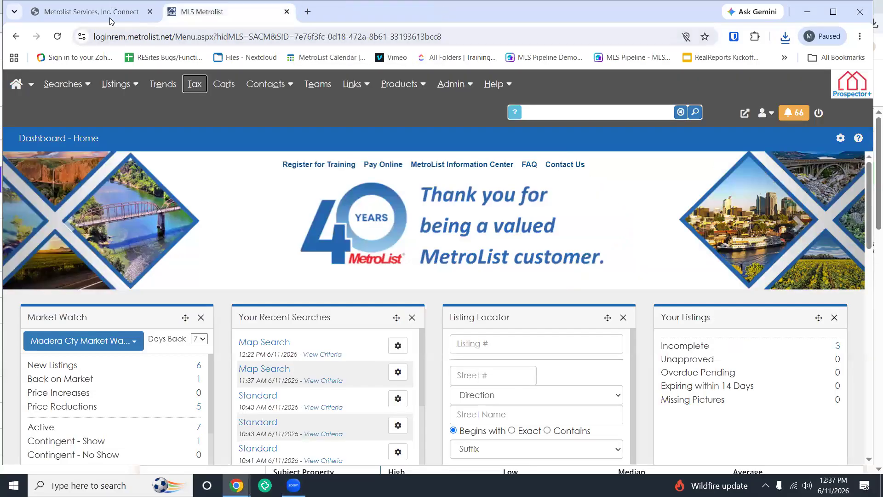
Step: Close the MetroList and Realist browser windows to reveal the desktop
click(110, 18)
click(206, 19)
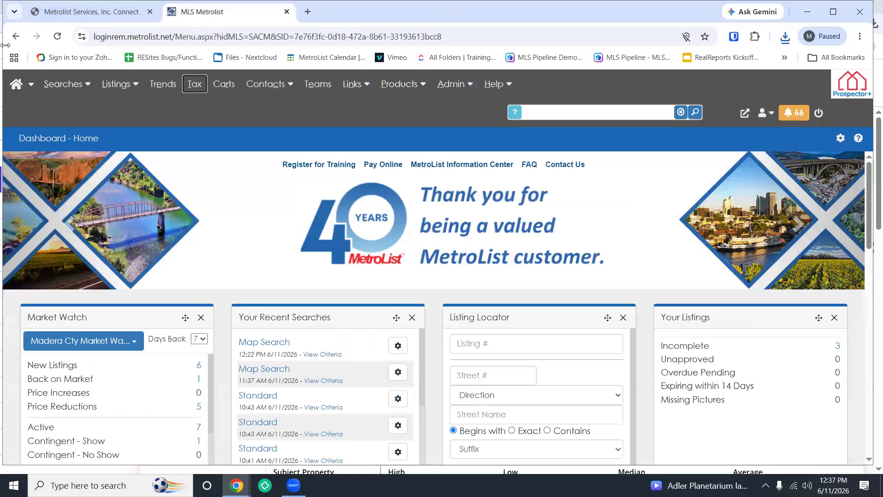
click(115, 15)
click(406, 282)
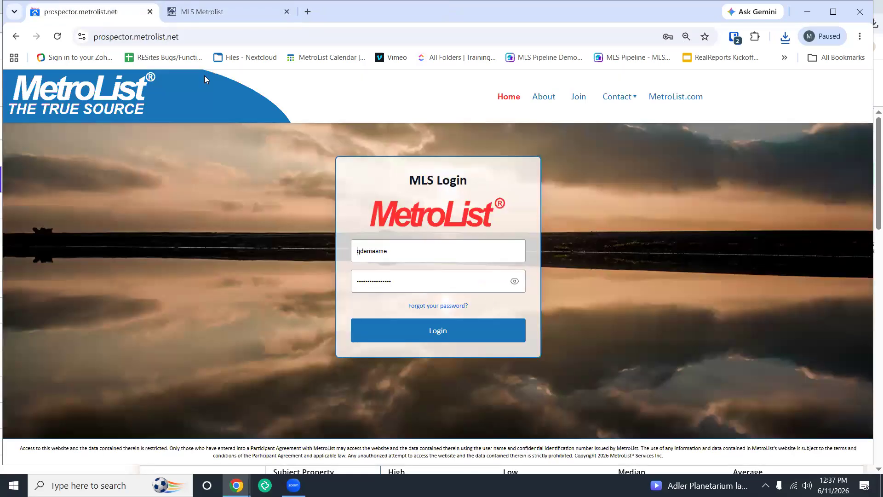
click(150, 12)
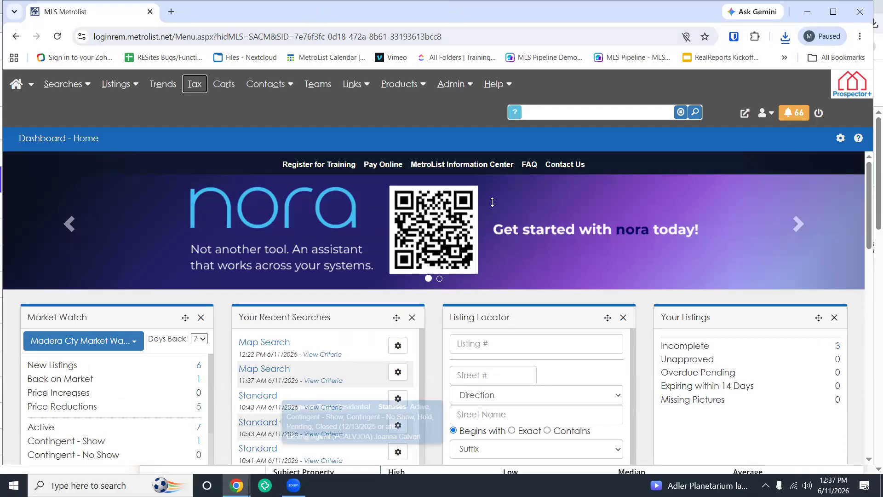
click(809, 13)
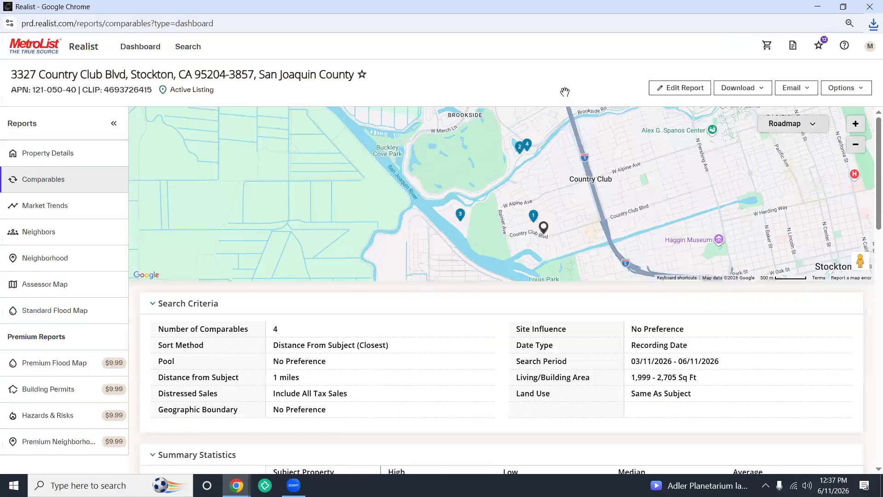
click(870, 7)
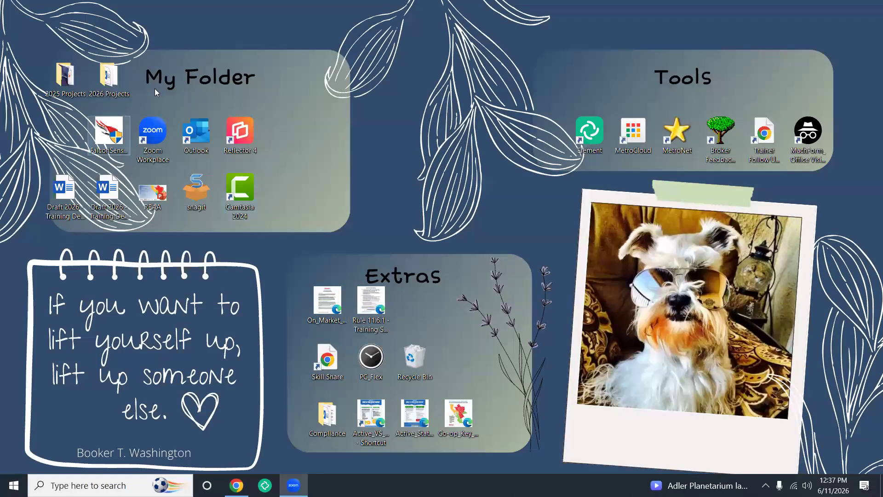
Step: Open the Office Hours presentation from 2026 Projects > Office Hours_Plan_Promotion
double_click(106, 81)
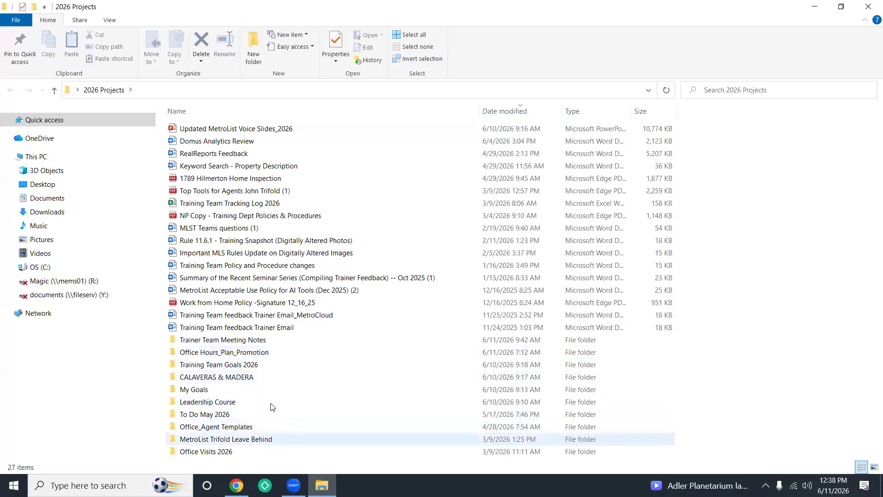
double_click(265, 354)
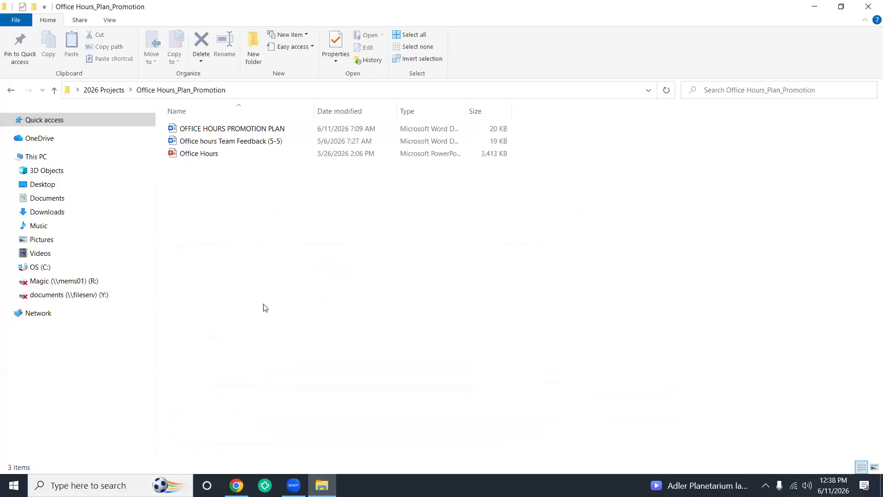
double_click(208, 154)
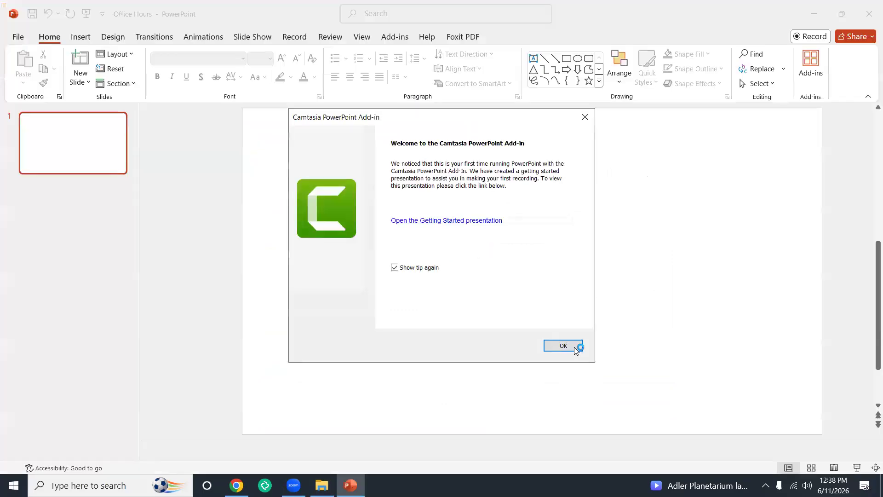
click(564, 346)
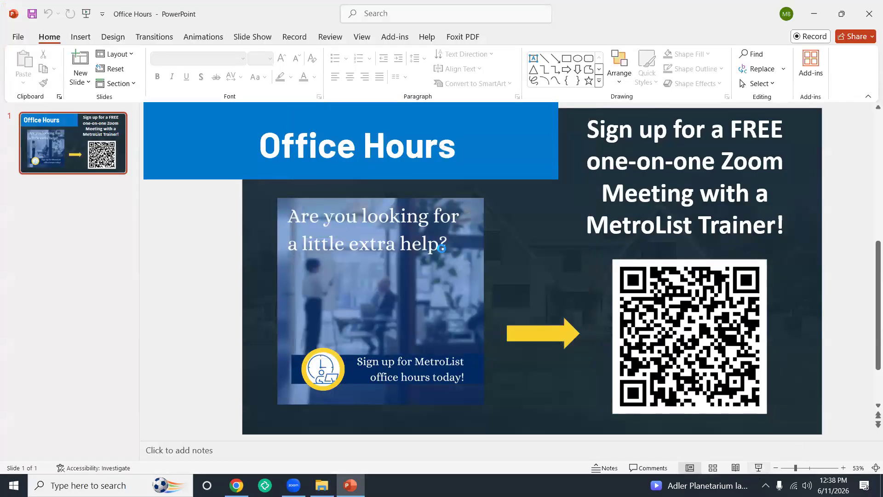
Step: Start the Office Hours slide show with F5
key(F5)
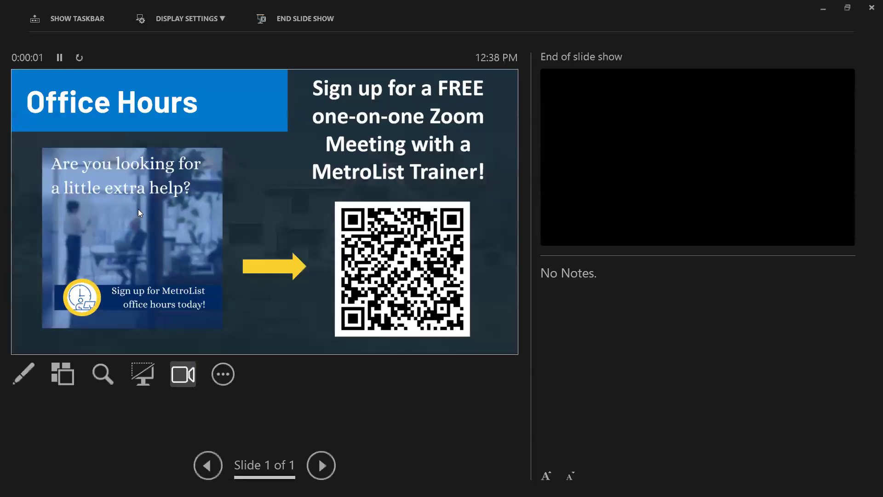